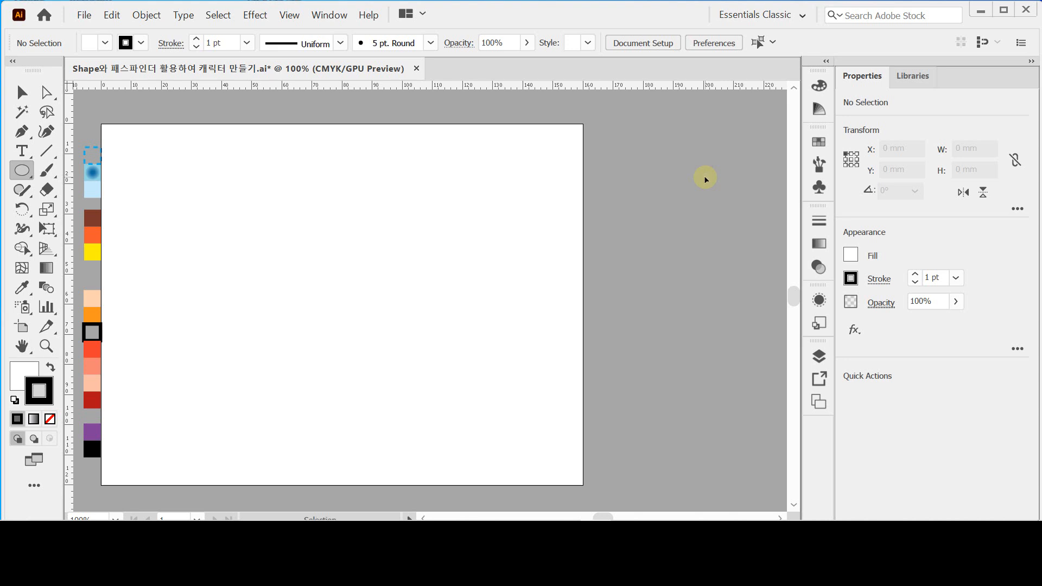
# - Show the document rulers and the guides crossing in the middle of the artboard
pyautogui.hotkey('ctrl', 'r')
pyautogui.hotkey('ctrl', 'r')
pyautogui.hotkey('ctrl', 'r')
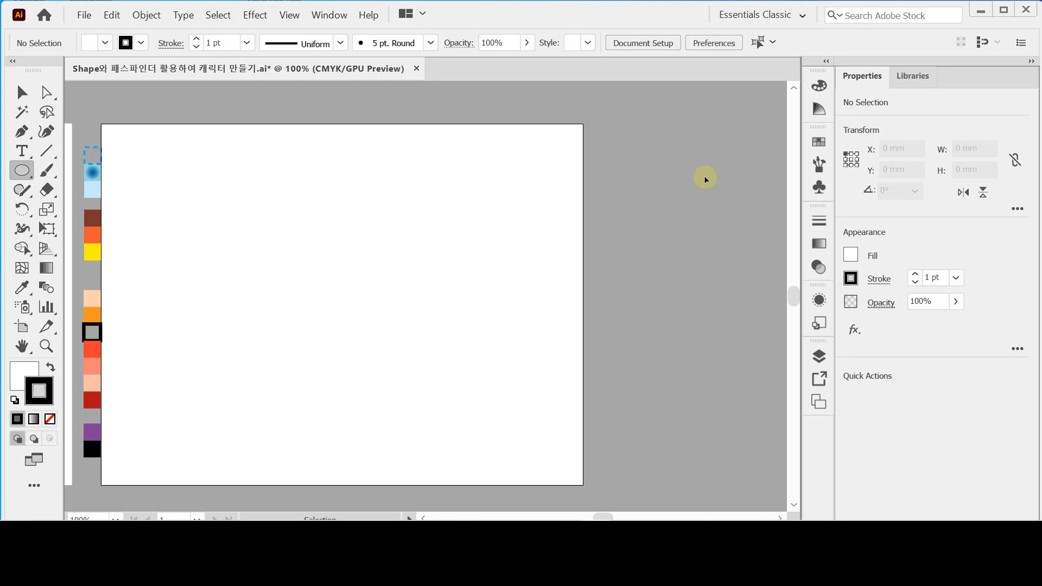
pyautogui.hotkey('ctrl', 'r')
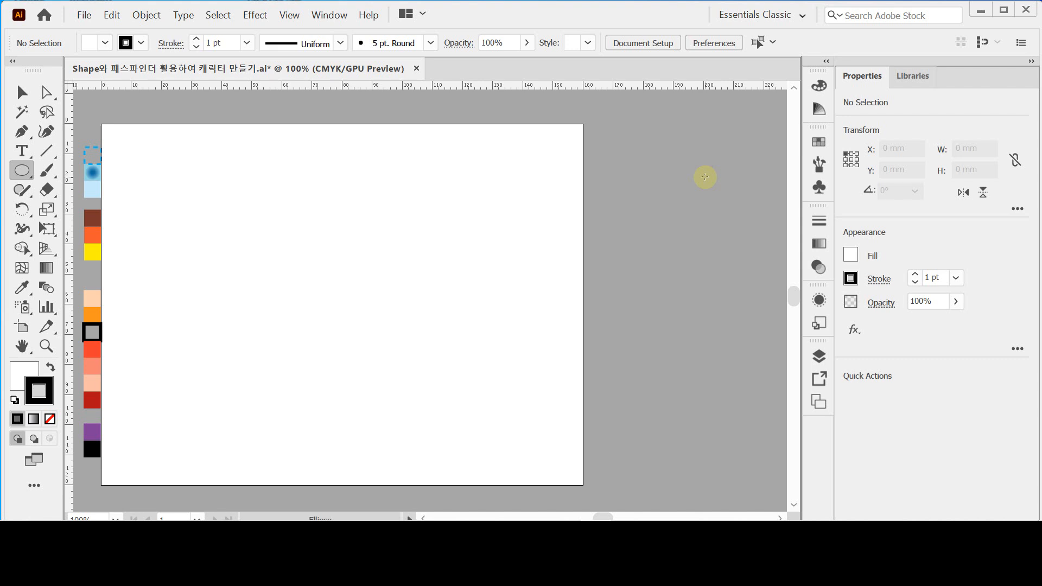
pyautogui.press('ctrl')
pyautogui.hotkey('ctrl', ';')
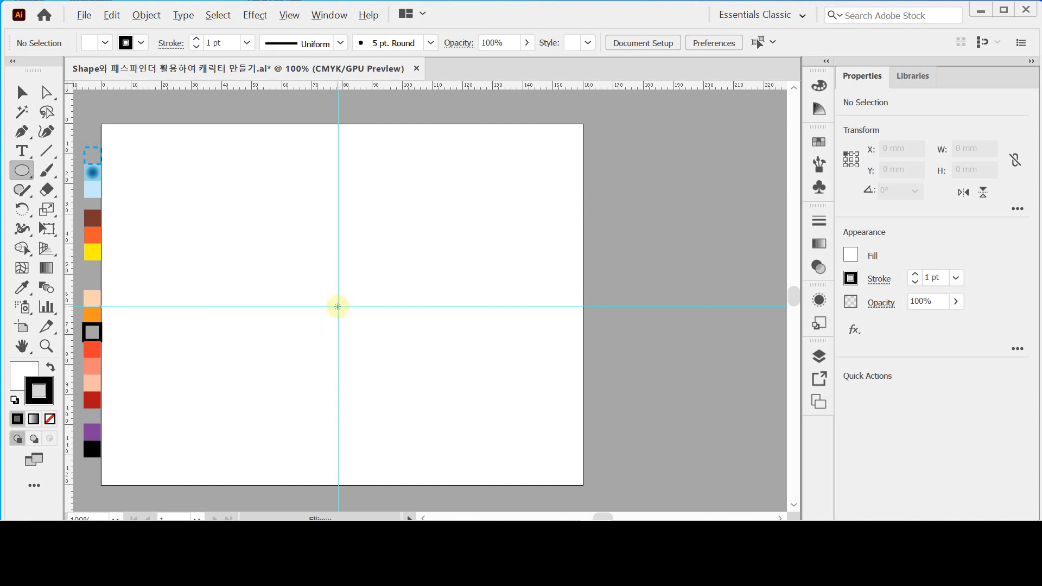
# - Create a 105 mm by 105 mm circle centred on the intersection of the two guides
pyautogui.click(338, 306)
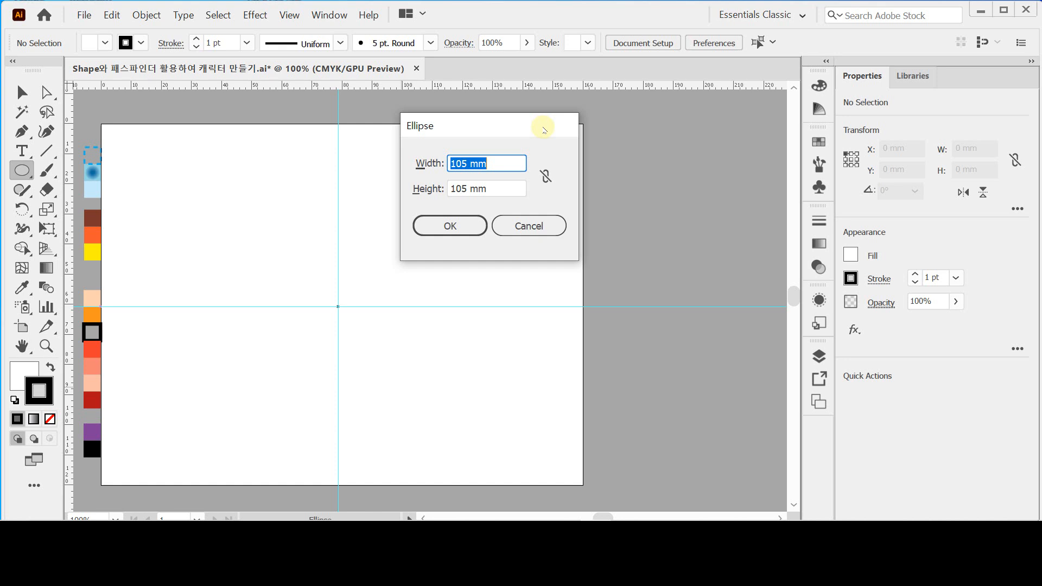
pyautogui.press('Tab')
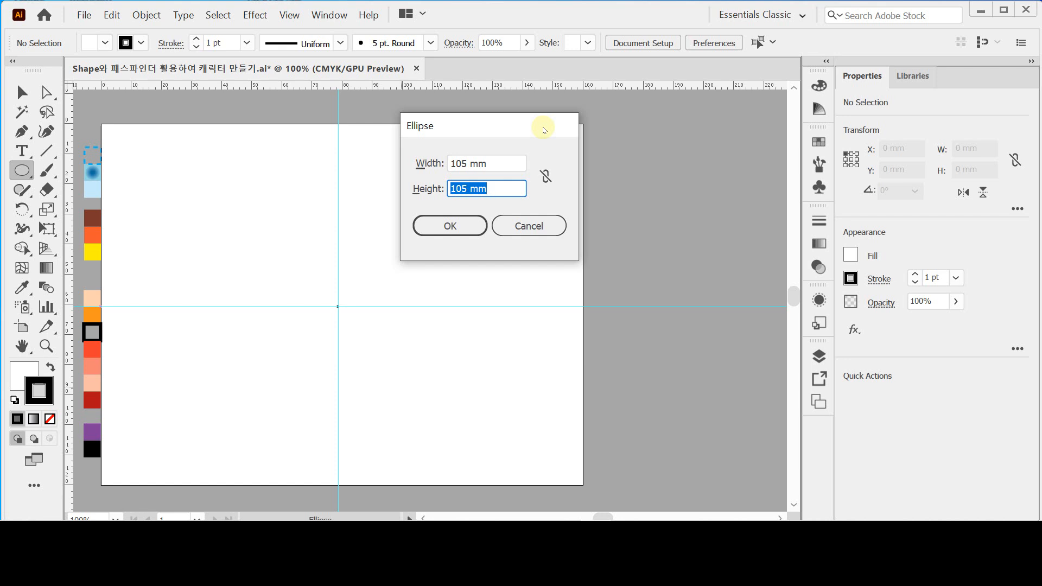
pyautogui.press('Escape')
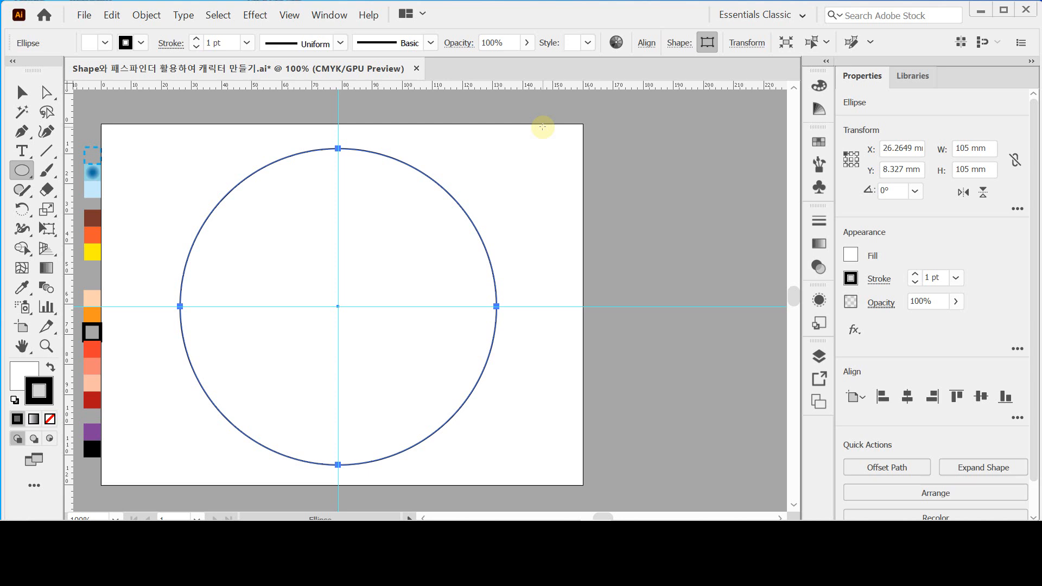
# - Copy the dashed blue outline style from the sample swatch beside the artboard onto the circle with the Eyedropper
pyautogui.press('ctrl')
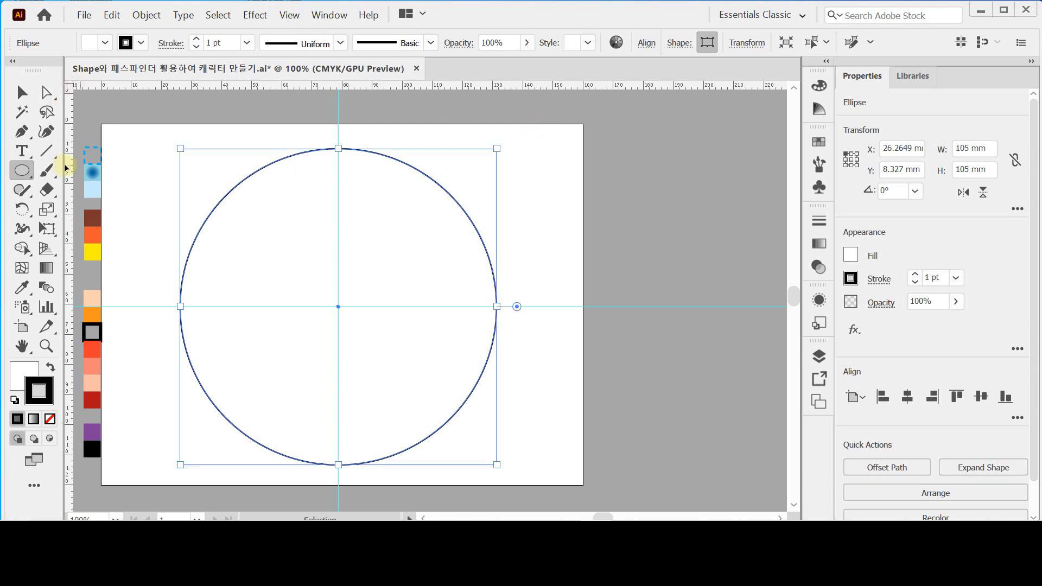
pyautogui.press('i')
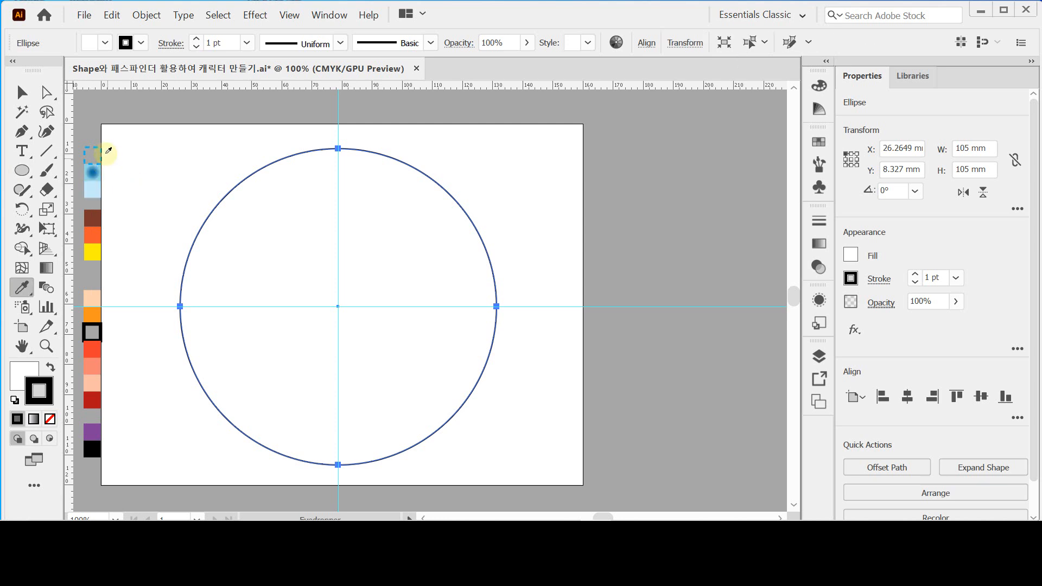
pyautogui.click(107, 153)
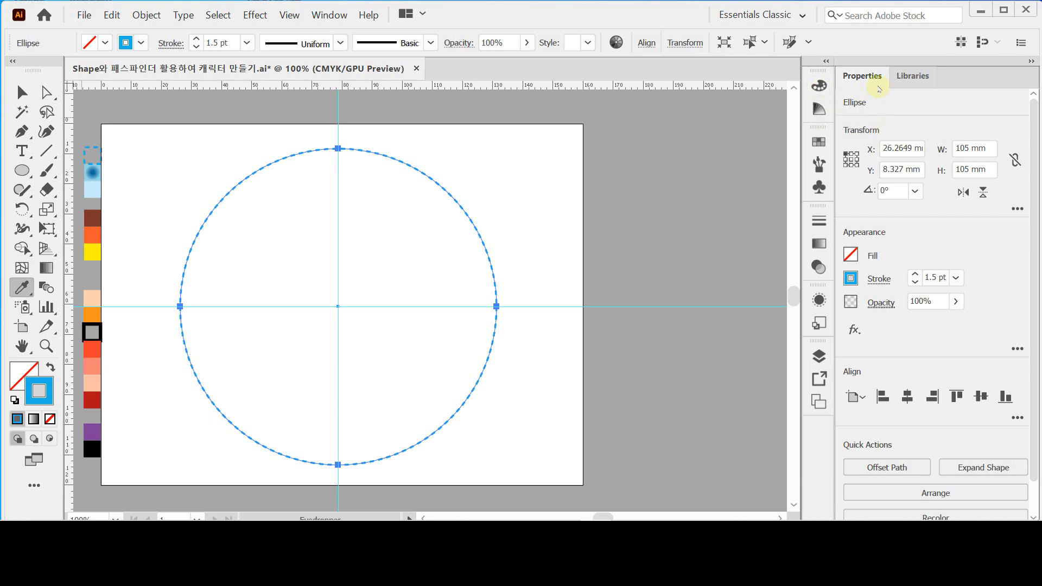
# - Examine the circle's stroke options, including its weight, caps and dashed line settings
pyautogui.click(879, 279)
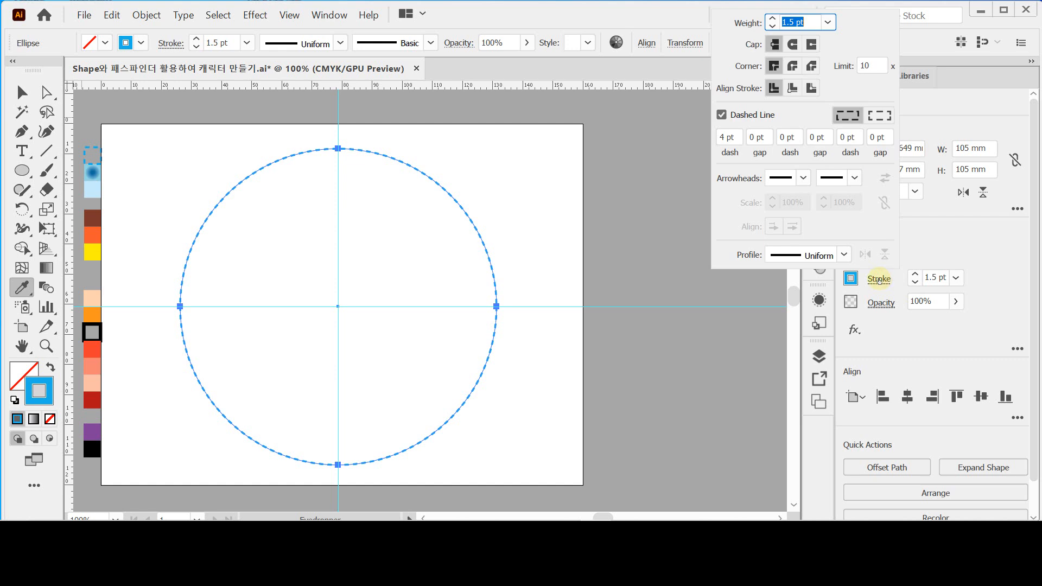
pyautogui.click(851, 282)
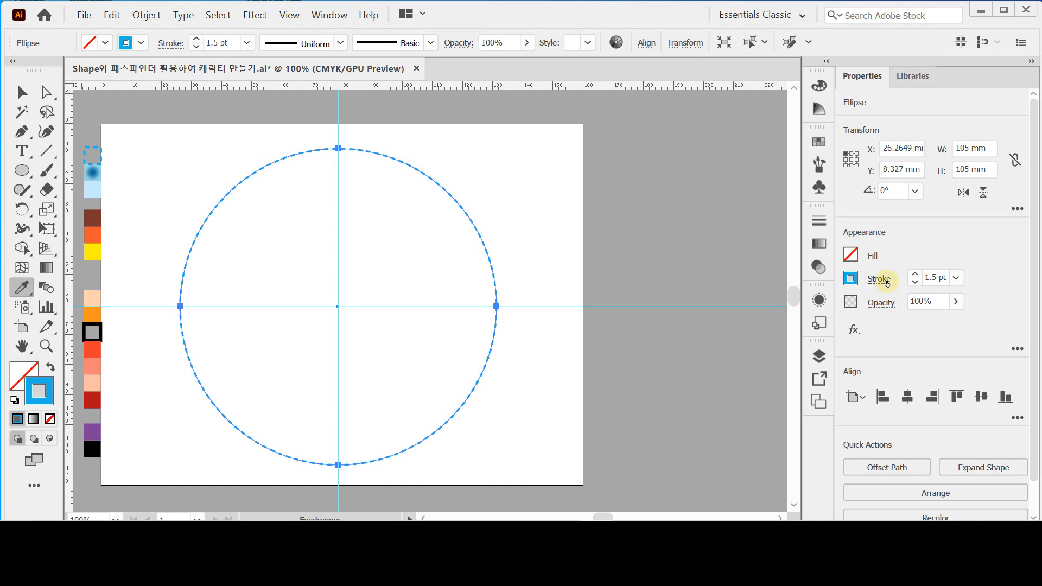
pyautogui.click(880, 279)
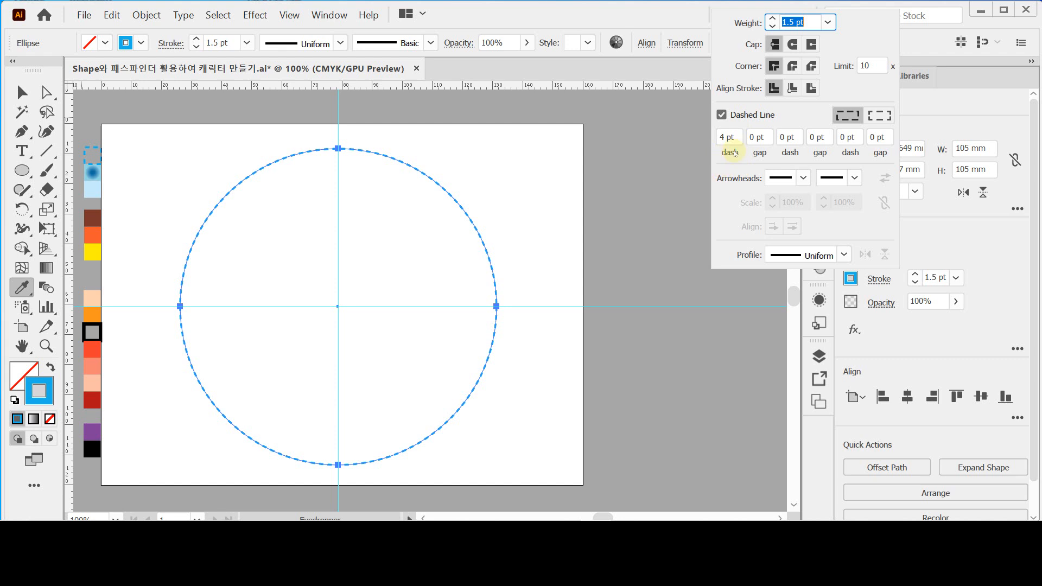
pyautogui.click(947, 227)
# - Float the Color panel over the canvas, expand it and examine the CMYK values of the circle's stroke
pyautogui.moveTo(820, 87); pyautogui.dragTo(636, 110)
pyautogui.click(635, 101)
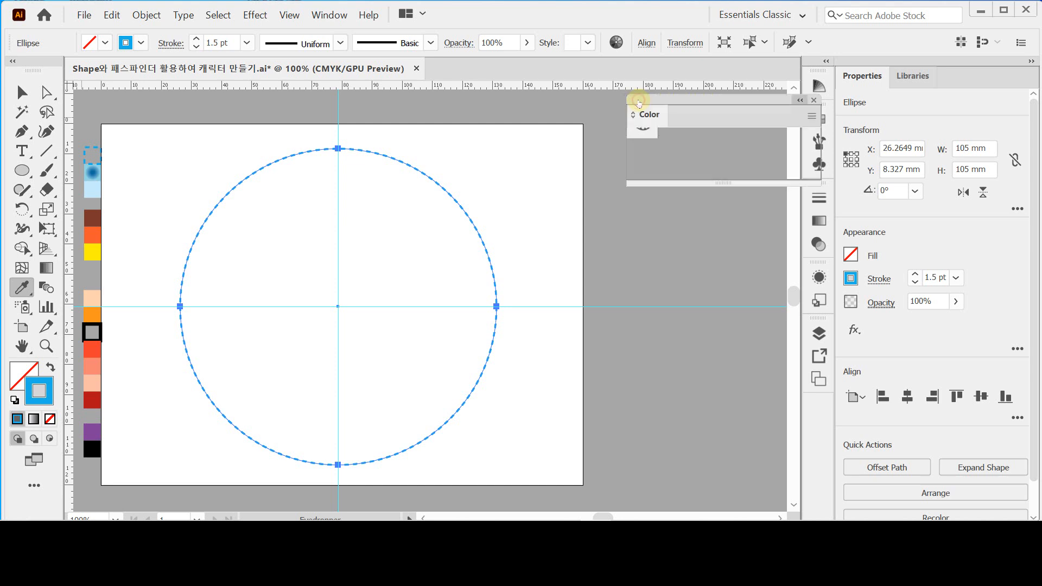
pyautogui.click(651, 112)
pyautogui.click(651, 113)
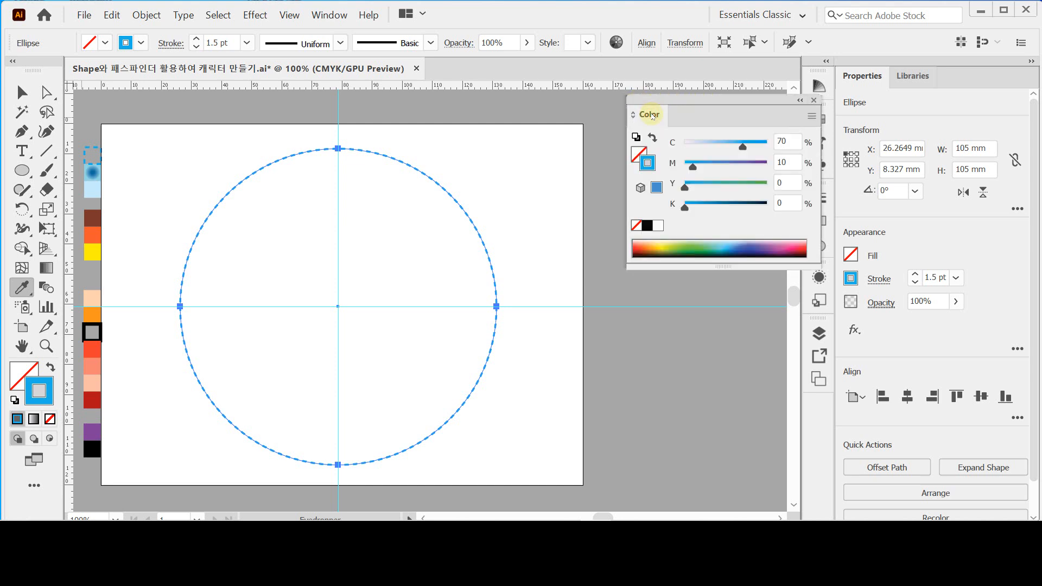
pyautogui.moveTo(665, 102); pyautogui.dragTo(628, 104)
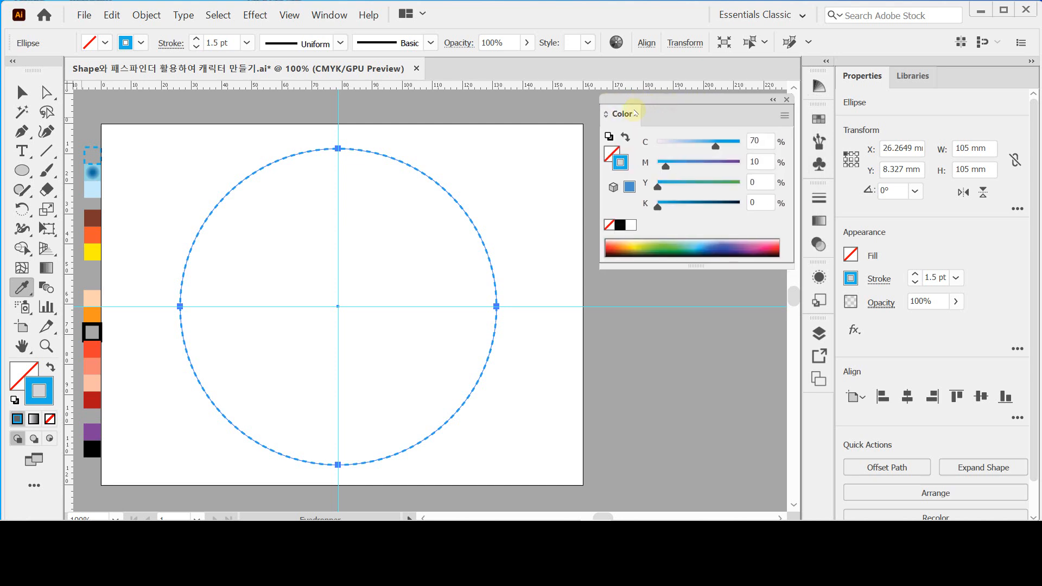
pyautogui.click(622, 114)
pyautogui.click(623, 115)
pyautogui.click(622, 114)
pyautogui.click(622, 114)
pyautogui.click(622, 114)
pyautogui.click(622, 114)
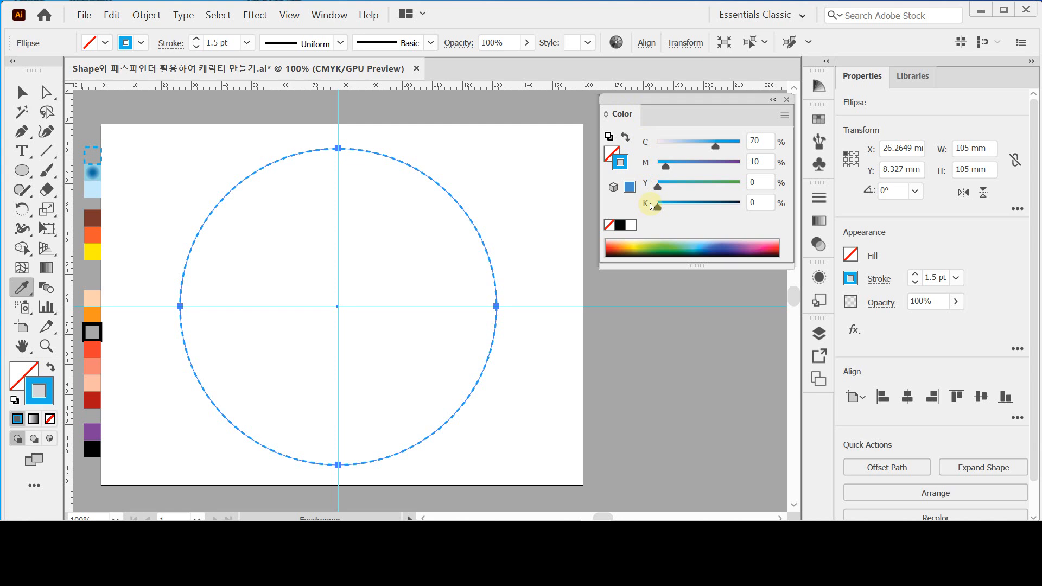
pyautogui.click(761, 141)
pyautogui.click(766, 163)
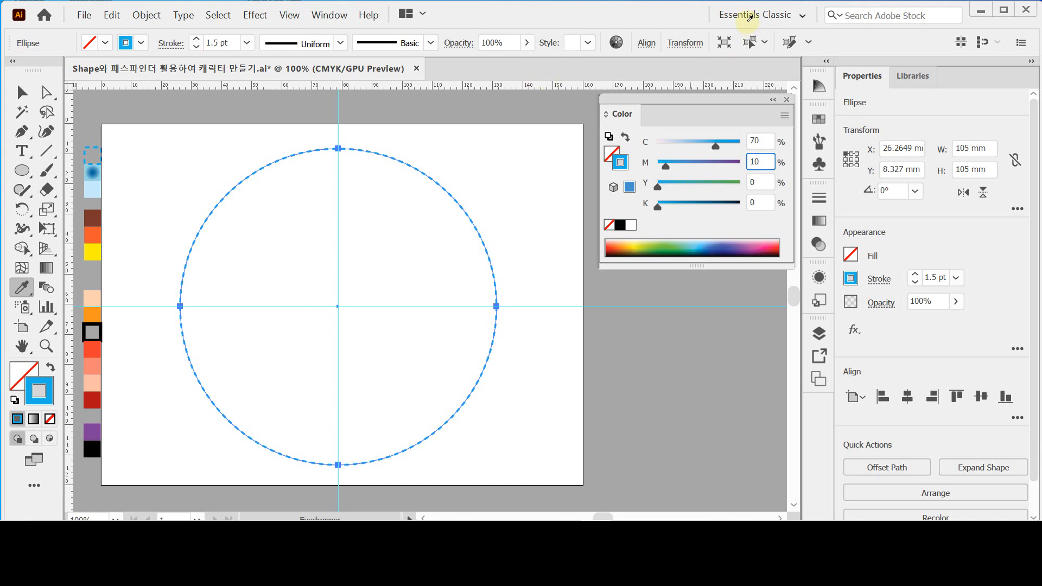
# - Close the floating Color panel and reset the Essentials Classic workspace to its default layout
pyautogui.click(745, 17)
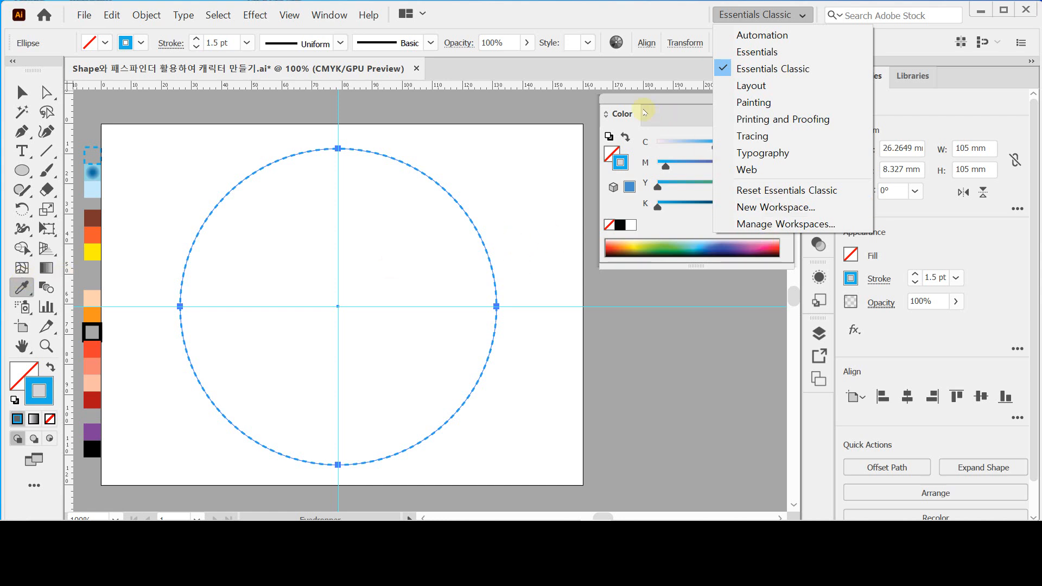
pyautogui.click(629, 104)
pyautogui.moveTo(629, 105); pyautogui.dragTo(569, 123)
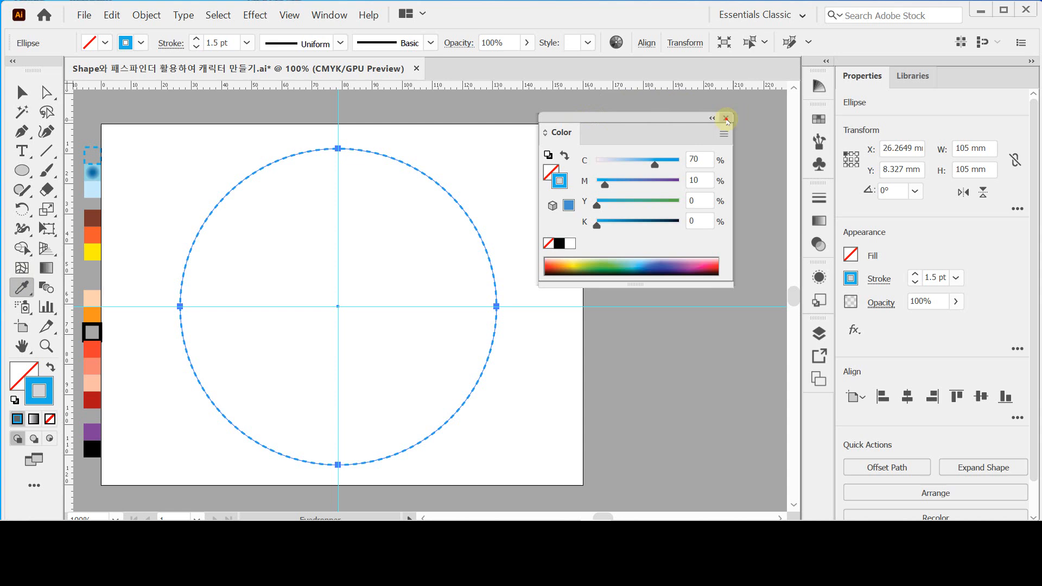
pyautogui.click(726, 118)
pyautogui.click(800, 15)
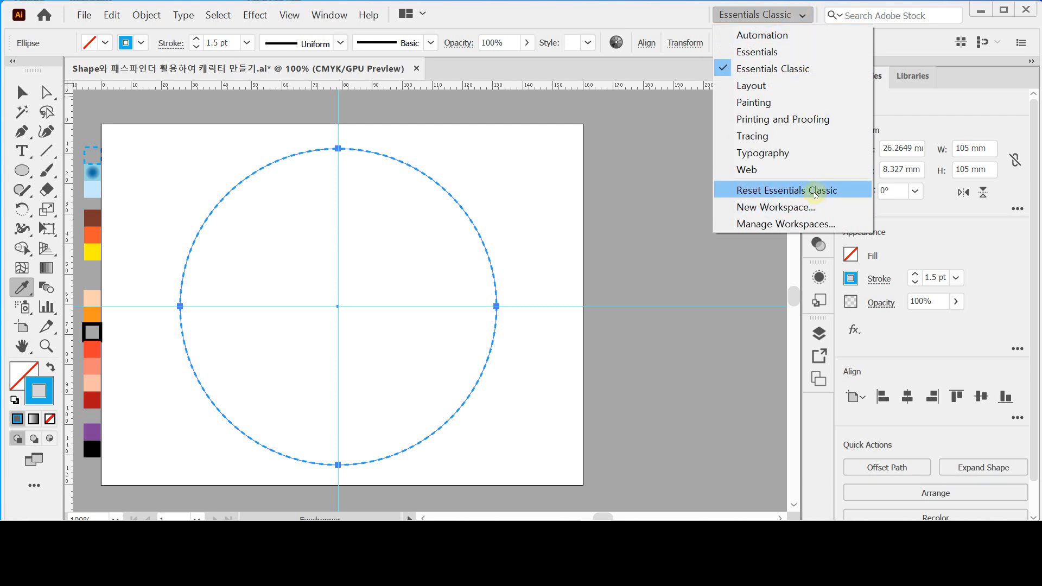
pyautogui.click(815, 191)
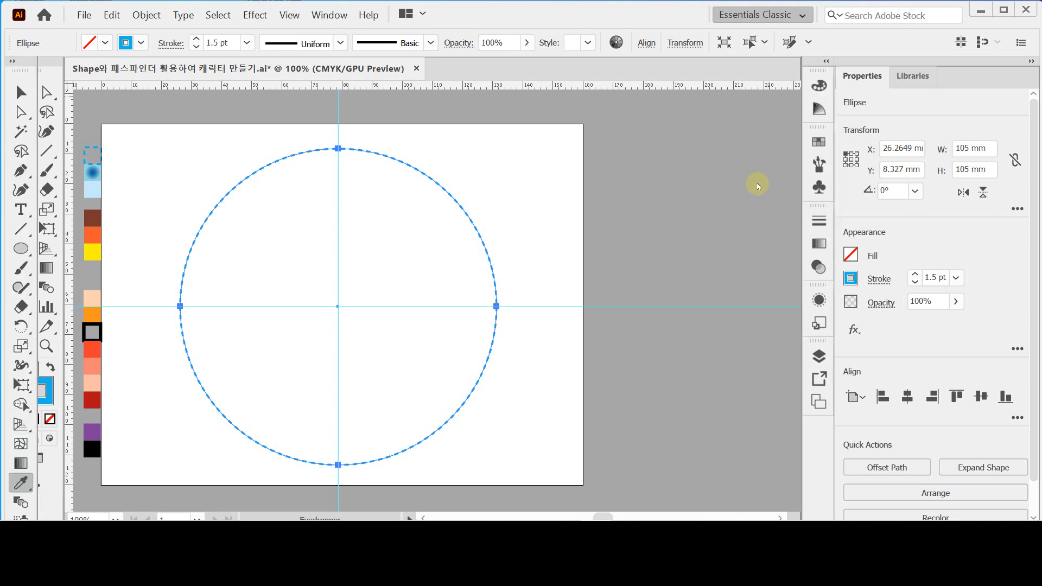
pyautogui.press('ctrl')
pyautogui.moveTo(176, 73)
pyautogui.mouseDown()
pyautogui.moveTo(187, 74)
pyautogui.moveTo(157, 73)
pyautogui.mouseUp()
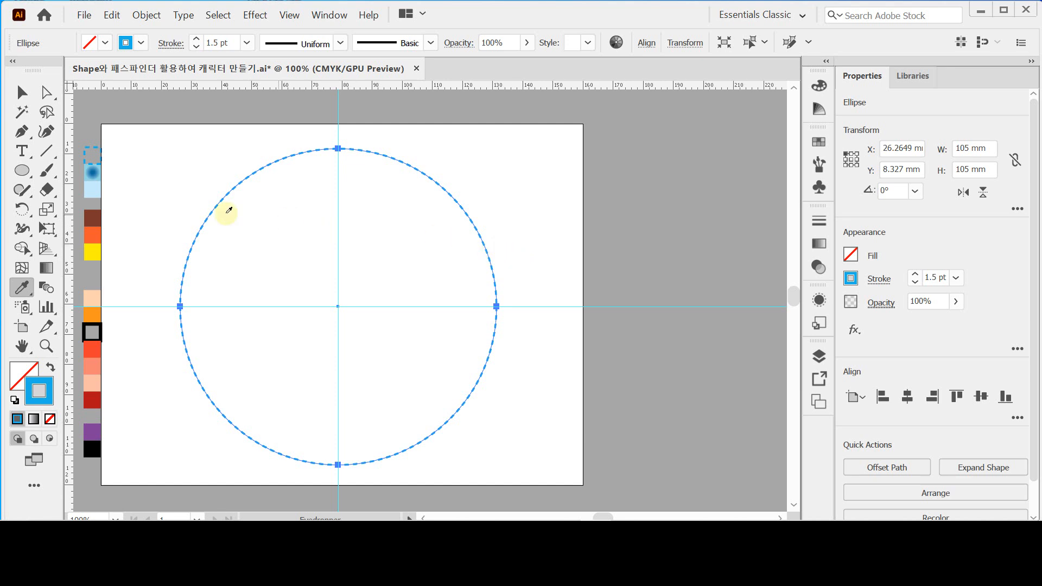
# - Create a uniformly scaled 95% copy of the circle and give it the default white fill and black stroke
pyautogui.press('ctrl')
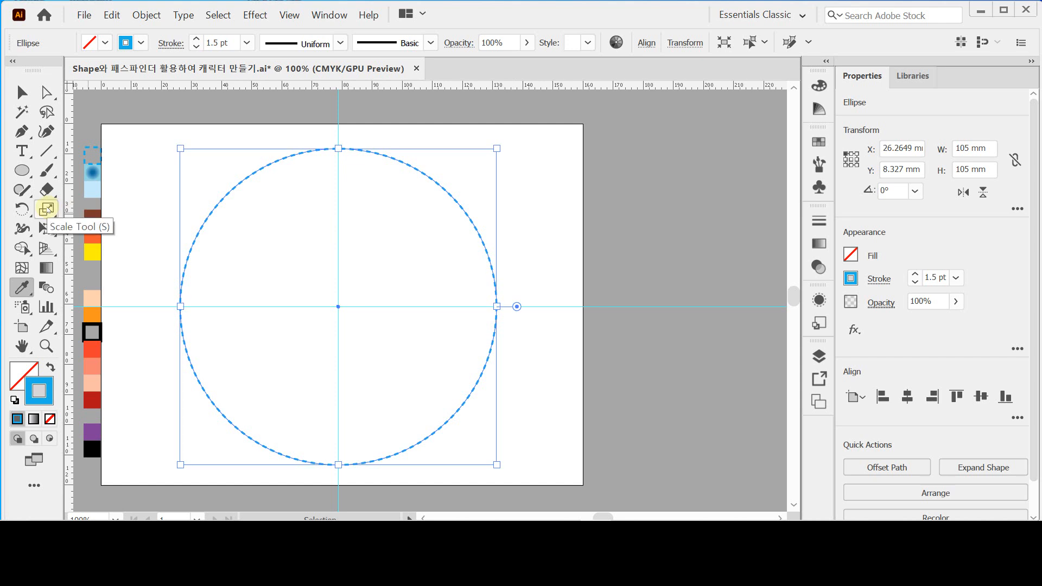
pyautogui.doubleClick(47, 209)
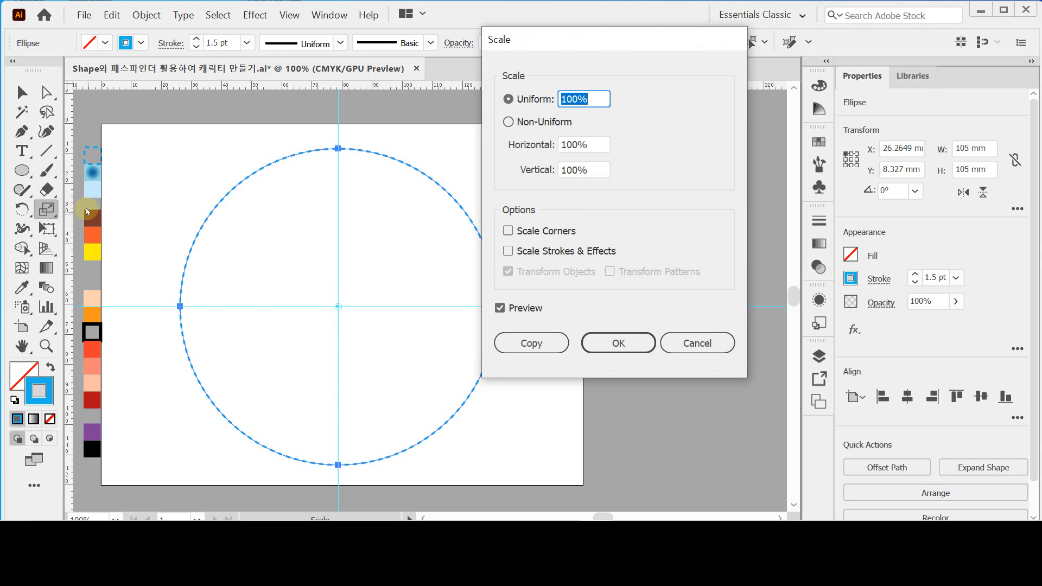
pyautogui.write('9')
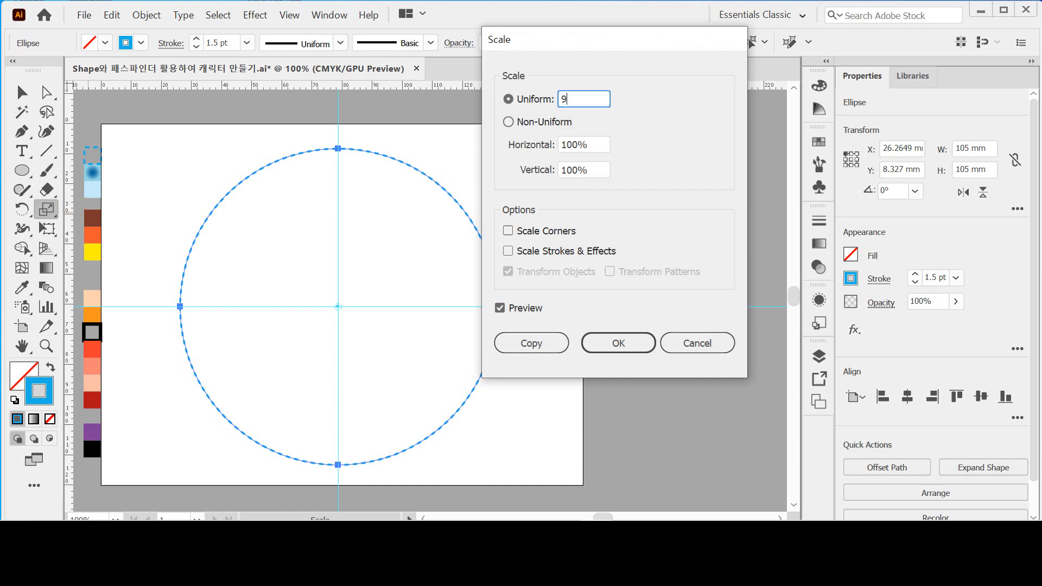
pyautogui.write('5')
pyautogui.moveTo(530, 43); pyautogui.dragTo(500, 48)
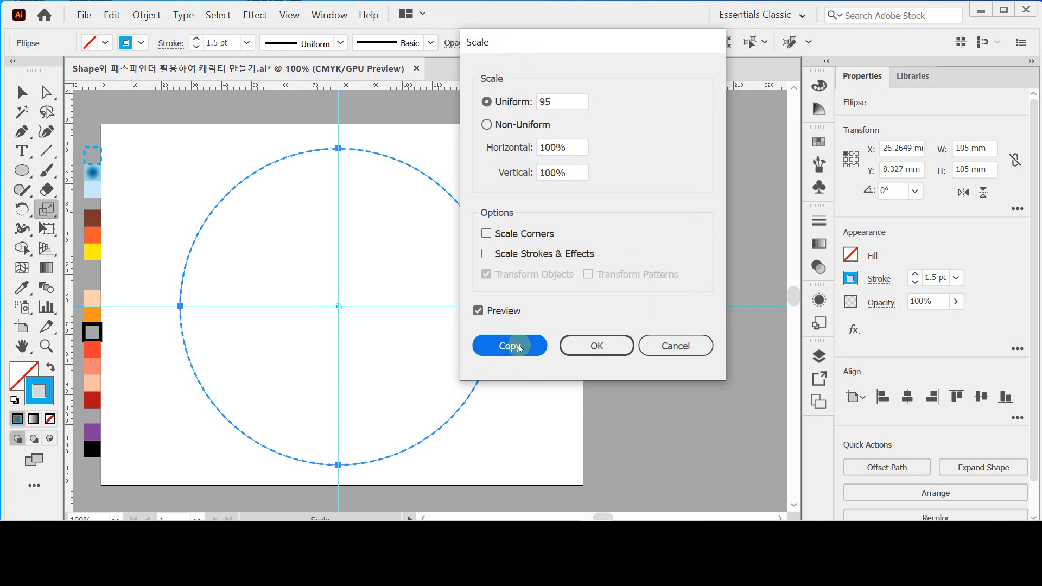
pyautogui.click(520, 344)
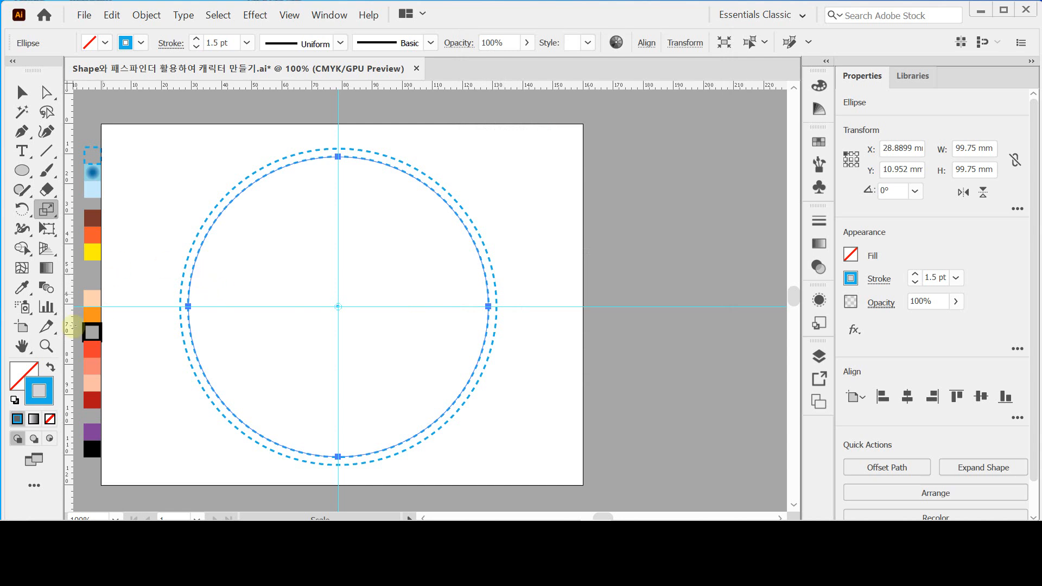
pyautogui.click(14, 400)
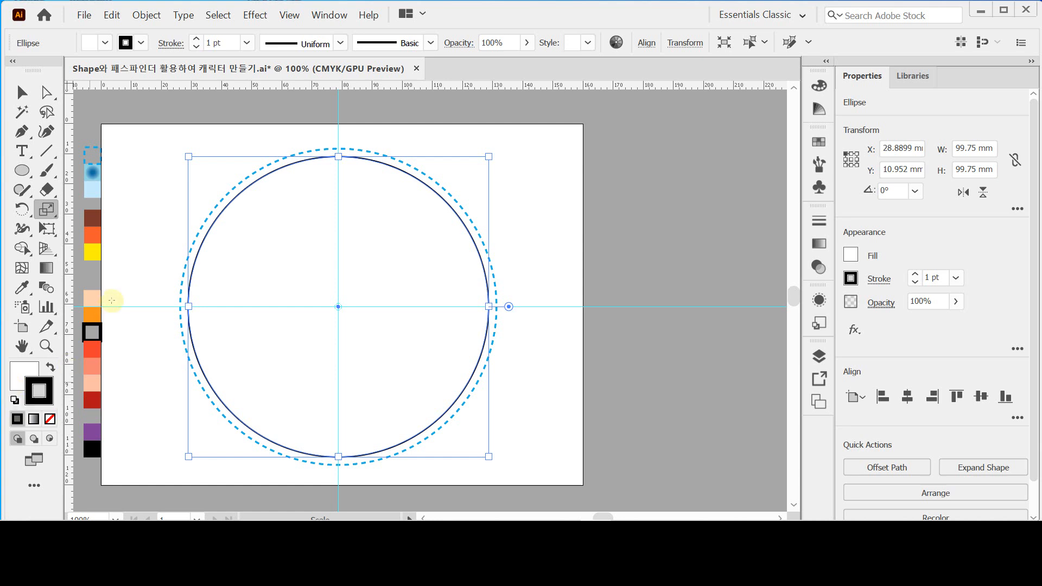
# - Examine the finished clown illustration on the neighbouring artboard as a reference, and return to the working artboard
pyautogui.press('space')
pyautogui.moveTo(132, 279); pyautogui.dragTo(514, 281)
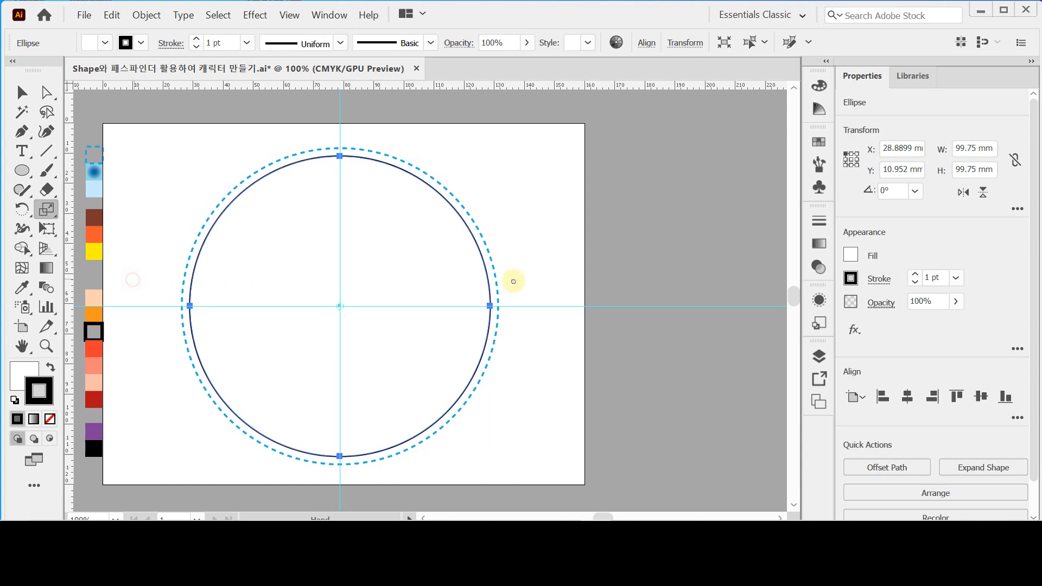
pyautogui.moveTo(370, 330); pyautogui.dragTo(480, 314)
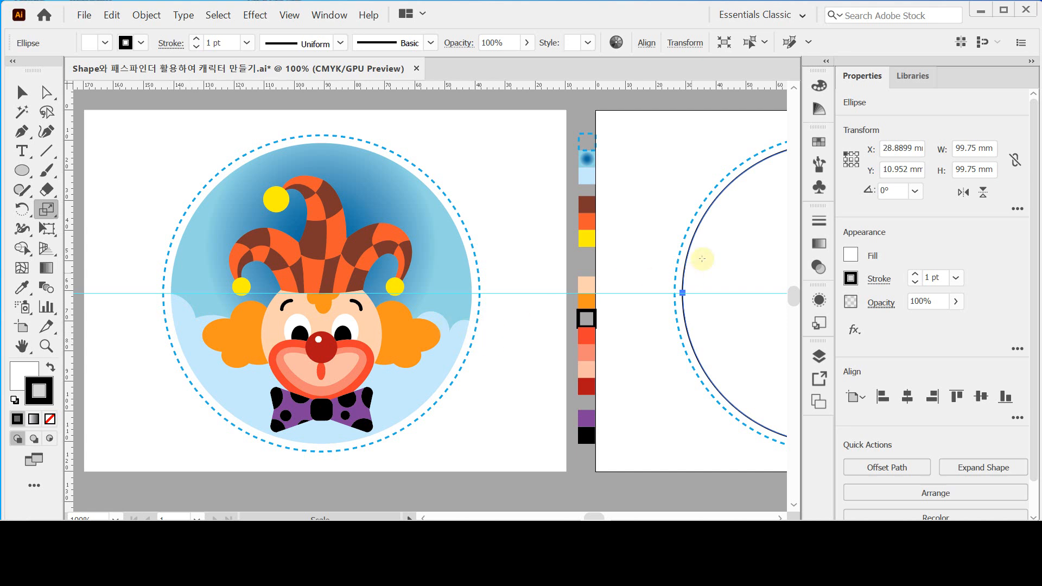
pyautogui.press('space')
pyautogui.moveTo(740, 281); pyautogui.dragTo(411, 296)
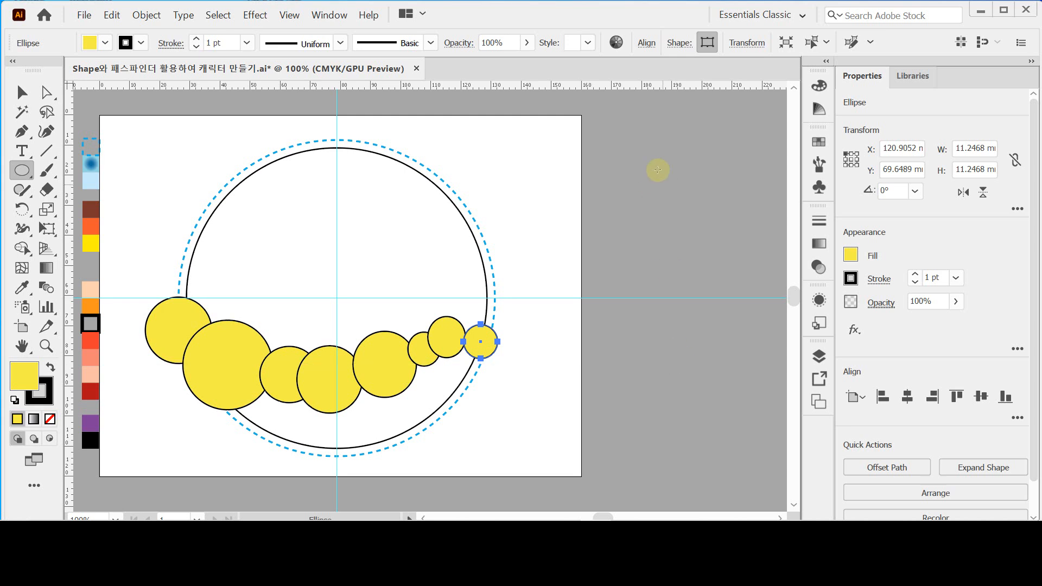
# - Show the Pathfinder panel over the canvas
pyautogui.click(329, 15)
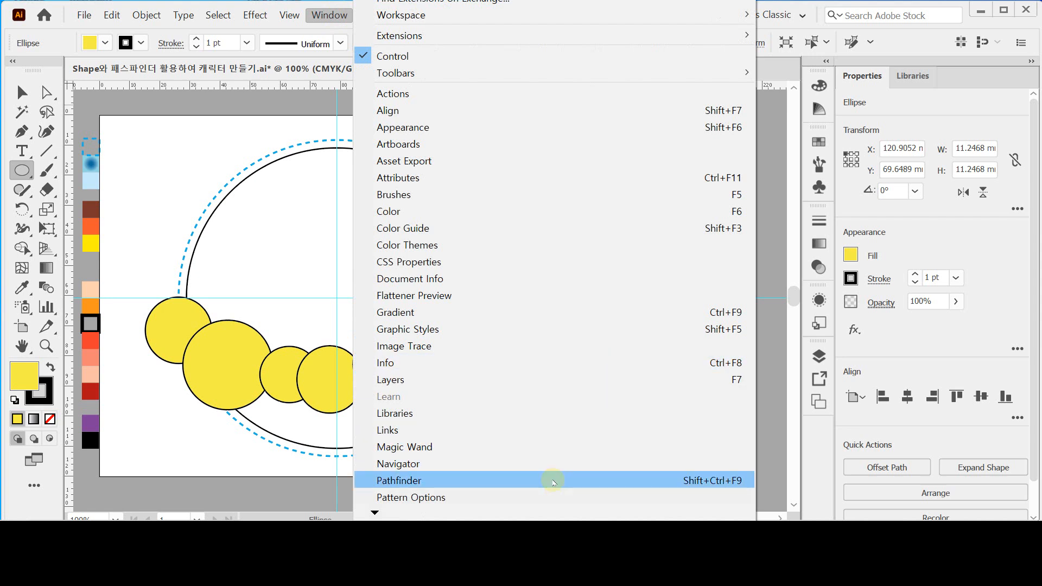
pyautogui.click(553, 481)
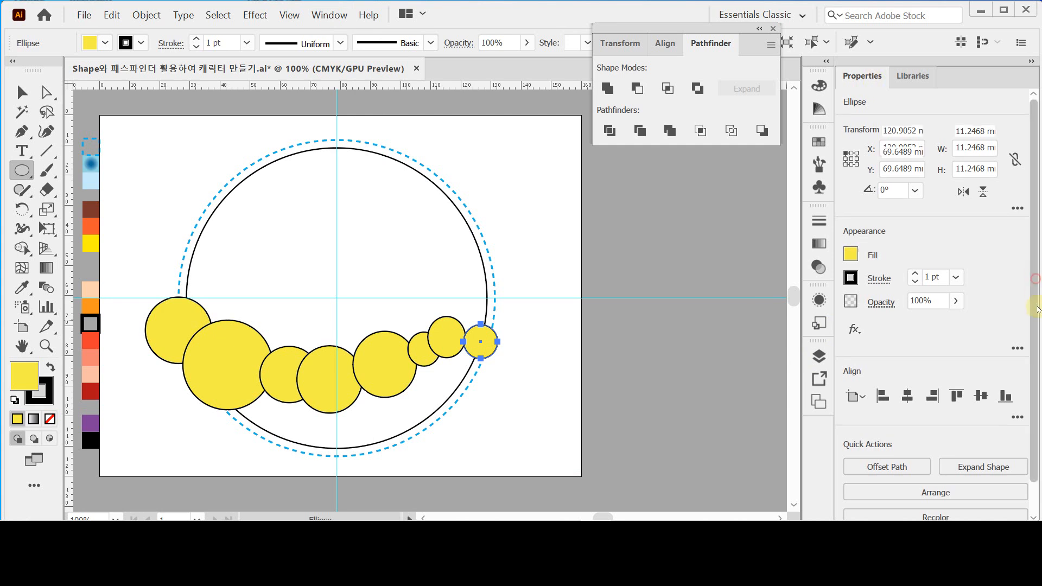
pyautogui.scroll(-2, 1036, 335)
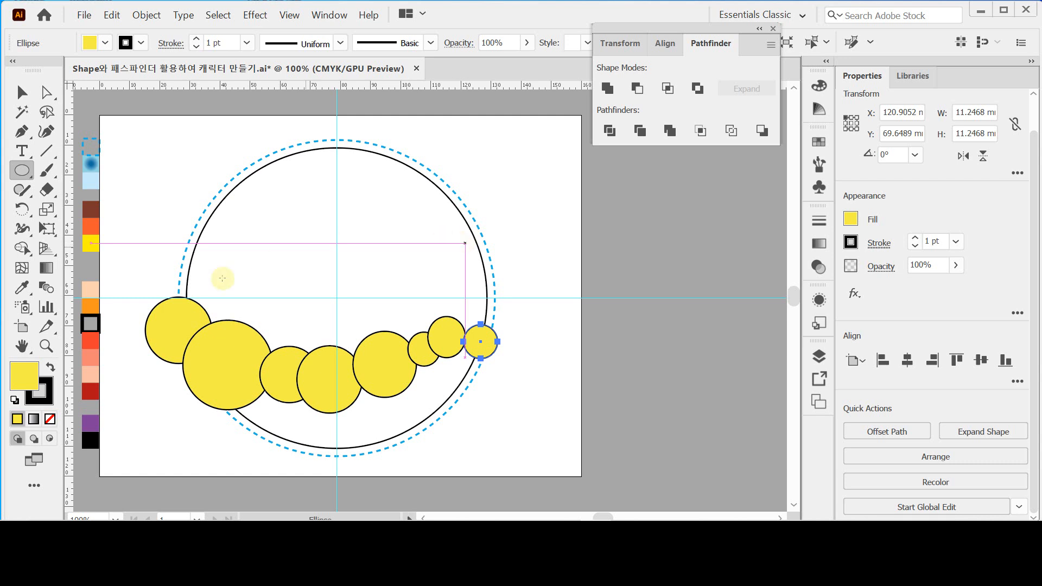
# - Select the eight yellow circles and the solid inner circle, without the dashed outer one, and split them with Pathfinder Divide
pyautogui.click(21, 92)
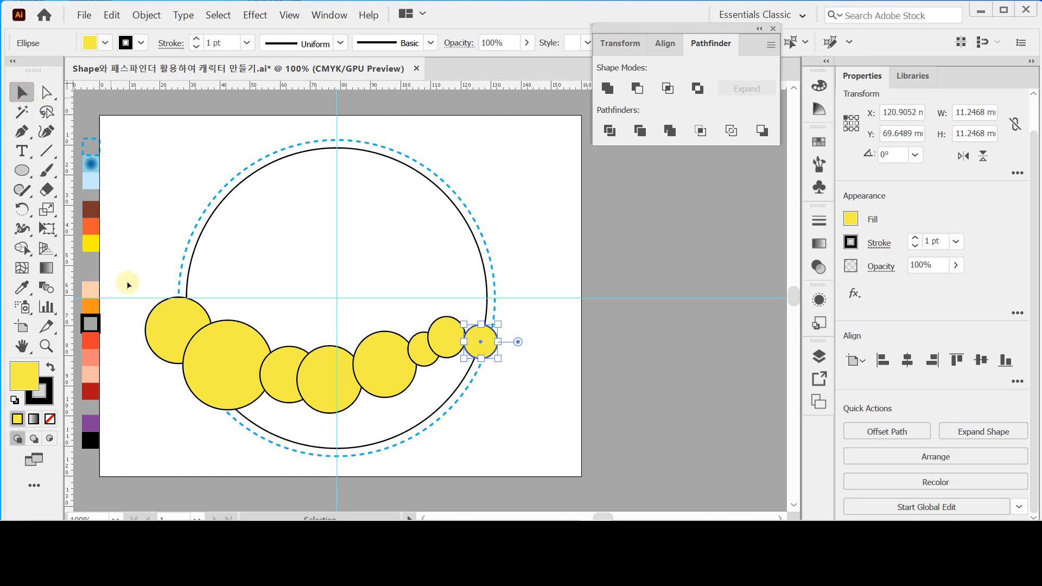
pyautogui.moveTo(142, 272); pyautogui.dragTo(530, 353)
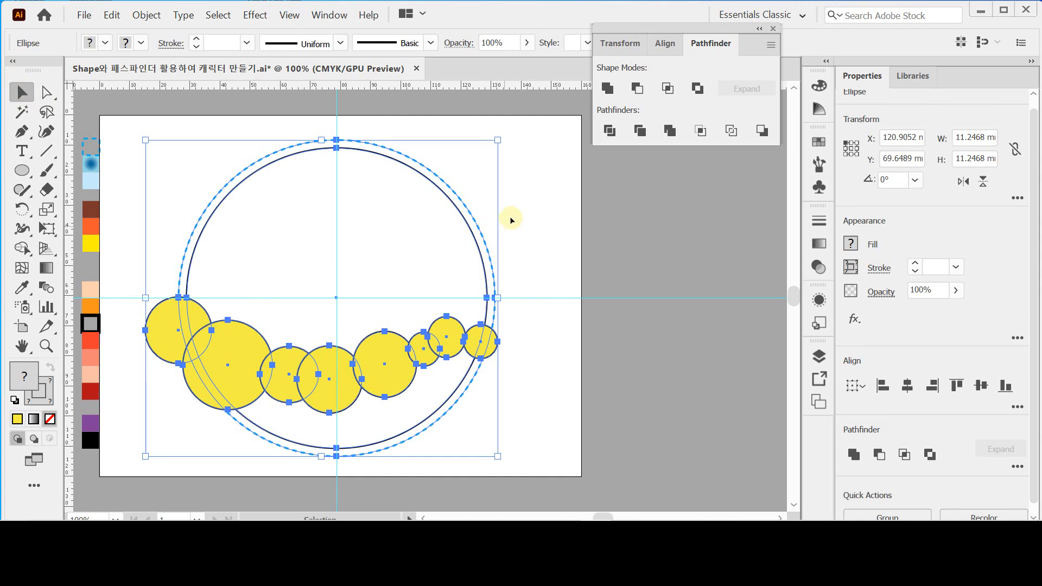
pyautogui.moveTo(496, 230); pyautogui.dragTo(483, 247)
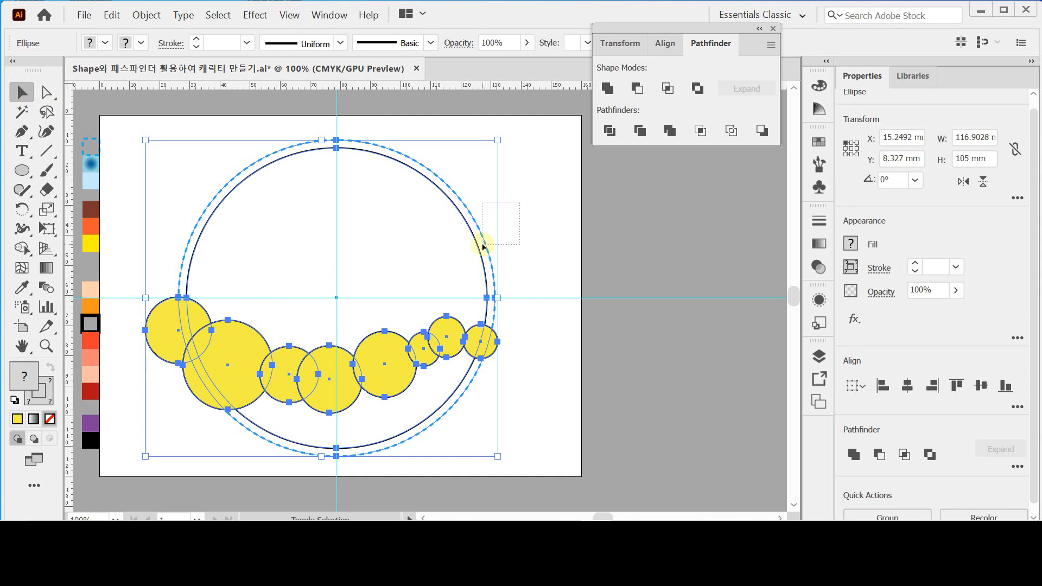
pyautogui.moveTo(483, 247); pyautogui.dragTo(484, 246)
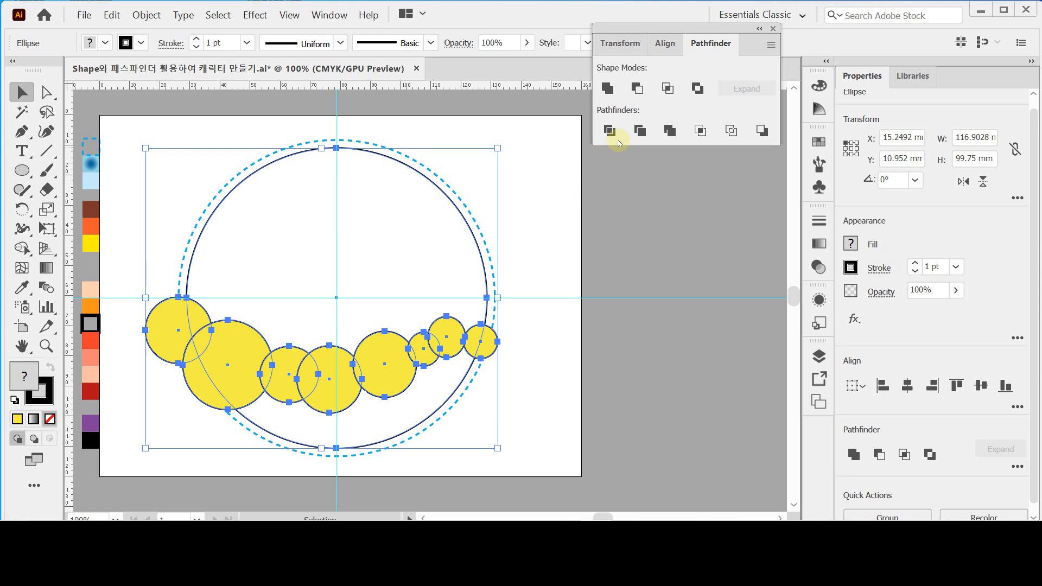
pyautogui.click(613, 133)
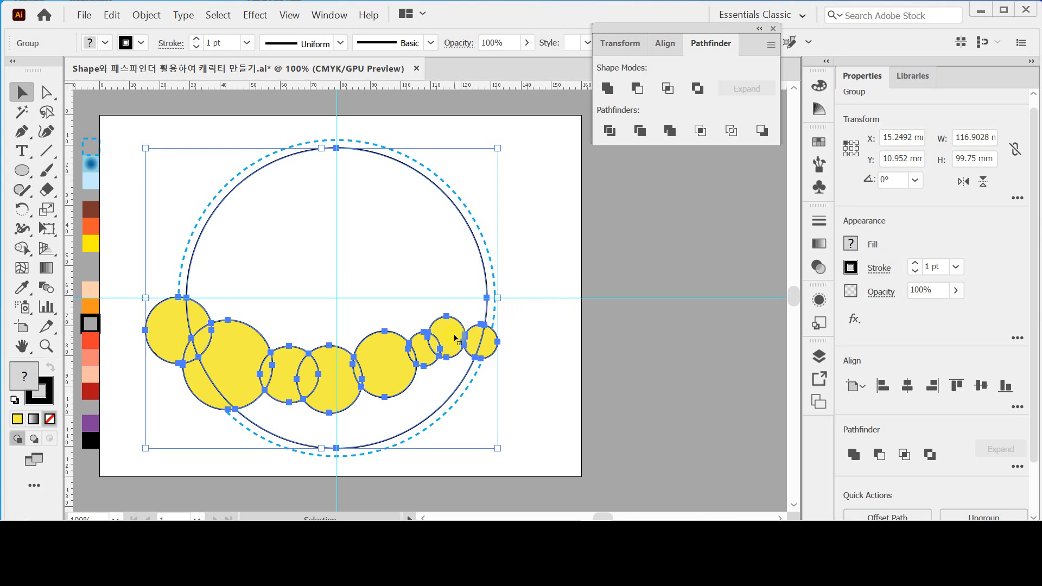
# - Isolate the divided group and delete the parts of the two leftmost yellow circles that stick out of the large circle
pyautogui.doubleClick(456, 339)
pyautogui.click(376, 220)
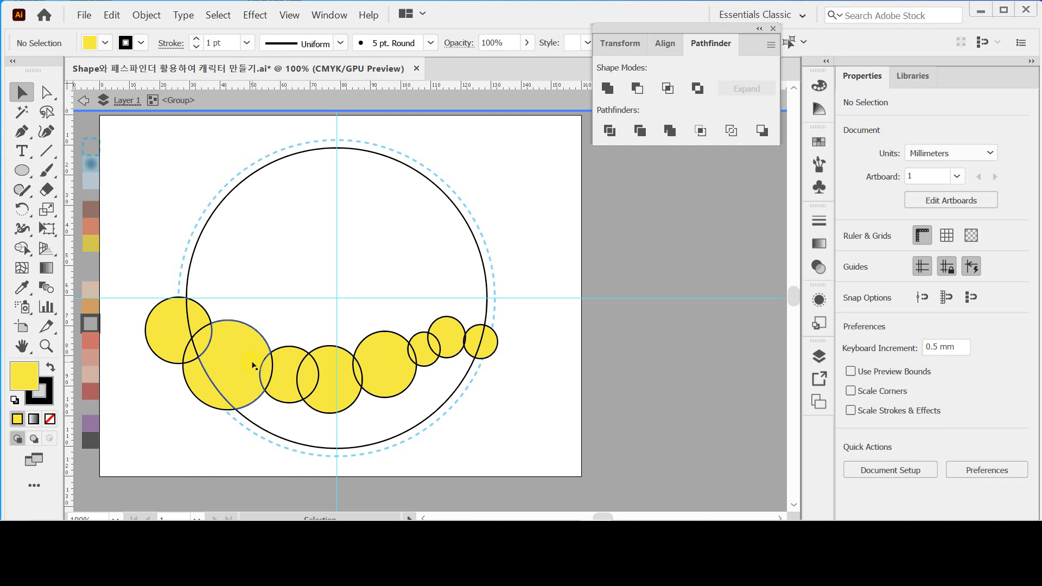
pyautogui.click(152, 326)
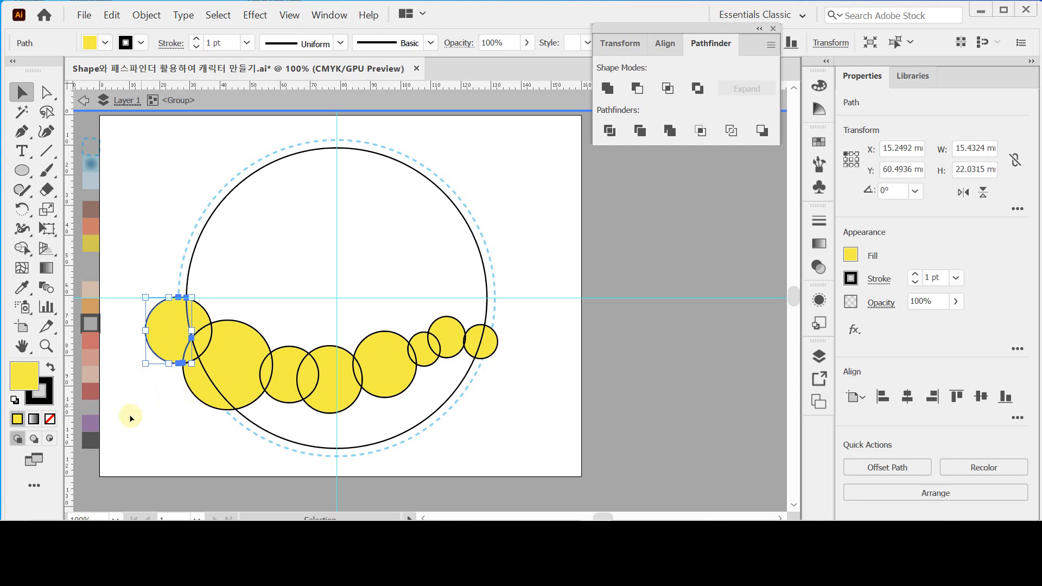
pyautogui.press('Delete')
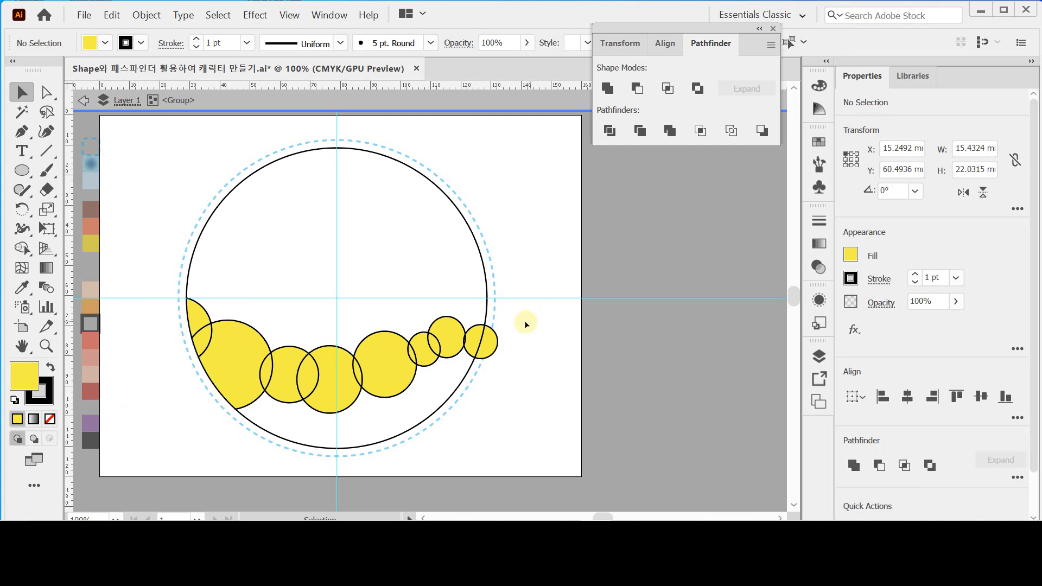
pyautogui.moveTo(494, 357); pyautogui.dragTo(485, 362)
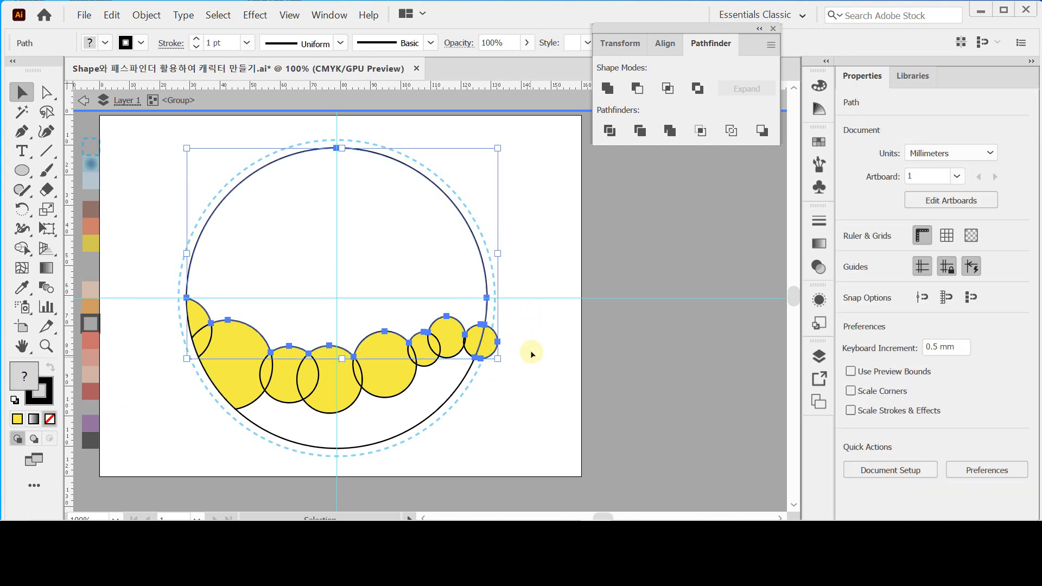
pyautogui.press('Delete')
pyautogui.hotkey('ctrl', 'z')
# - Delete the part of the rightmost yellow circle that sticks out of the large circle
pyautogui.moveTo(525, 349); pyautogui.dragTo(495, 349)
pyautogui.press('Delete')
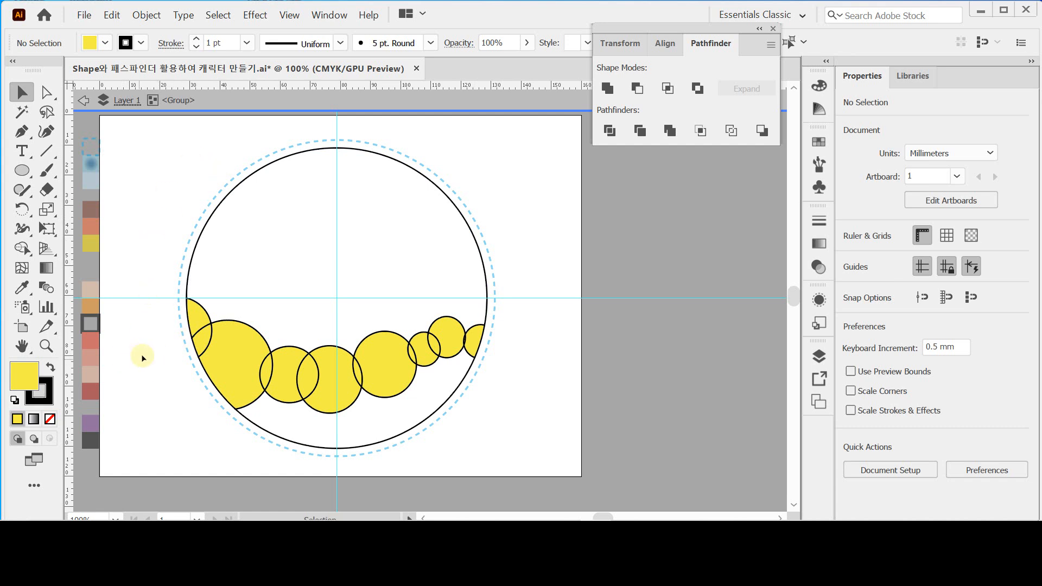
# - Select every piece in the group except the upper sky area by inverting the selection, and unite them into one cloud shape
pyautogui.moveTo(155, 373); pyautogui.dragTo(500, 461)
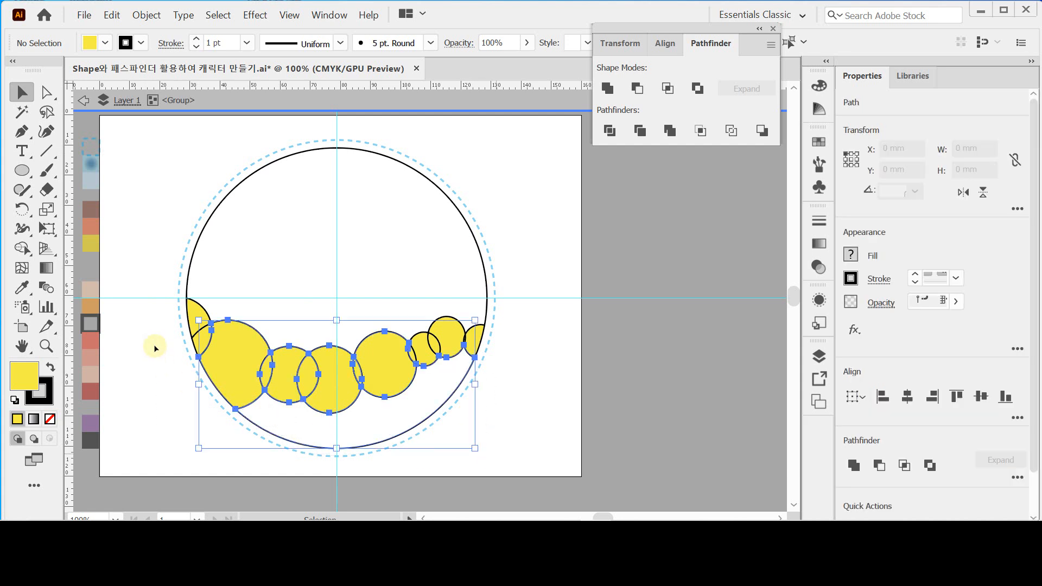
pyautogui.click(144, 324)
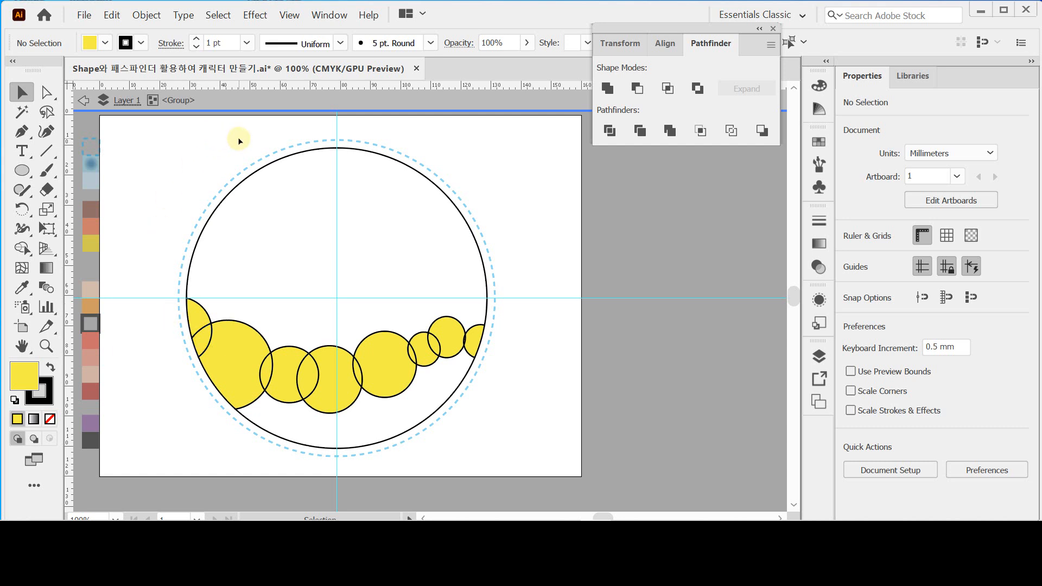
pyautogui.click(296, 202)
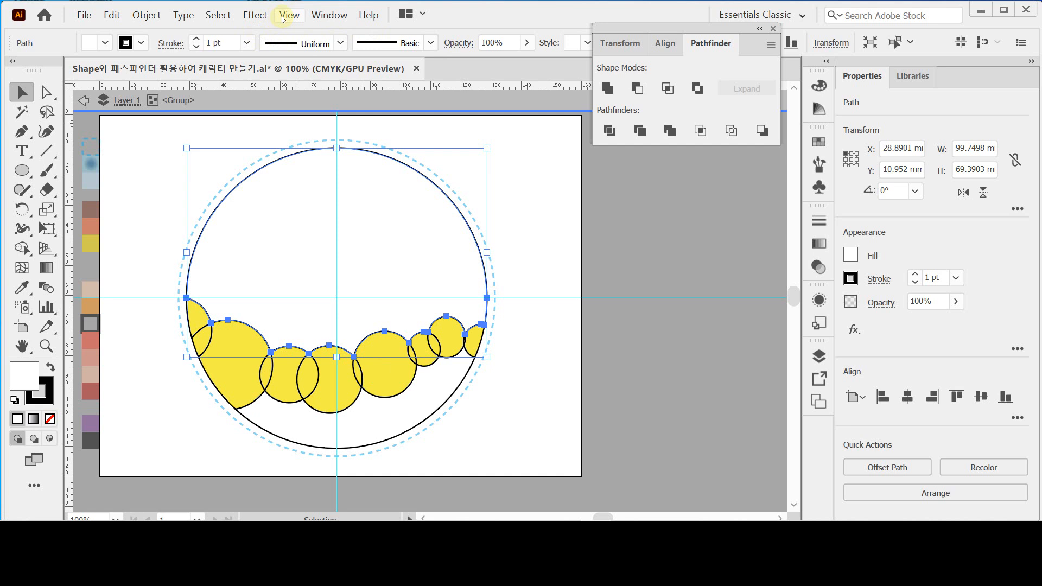
pyautogui.click(216, 16)
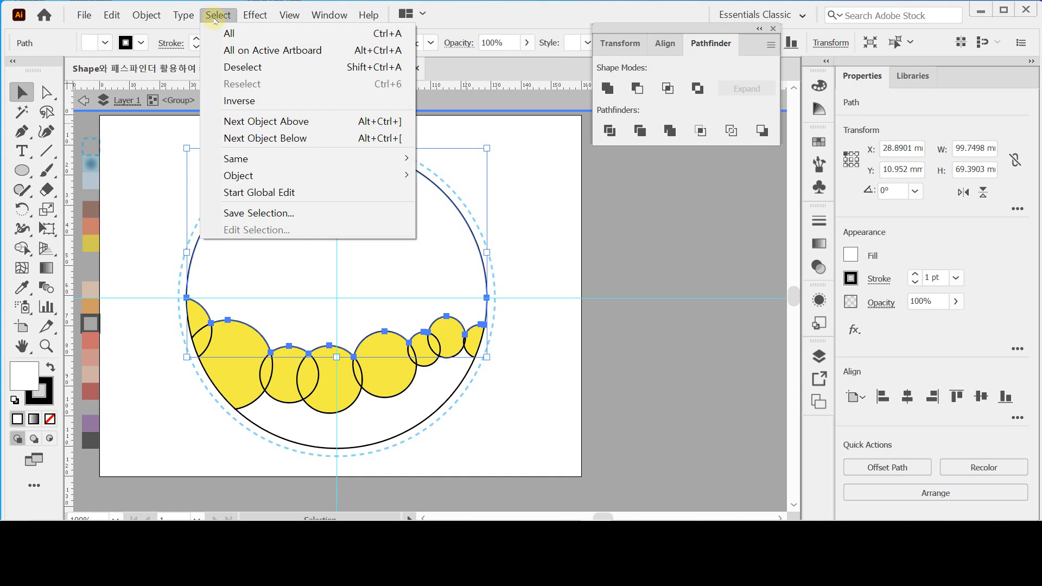
pyautogui.click(266, 101)
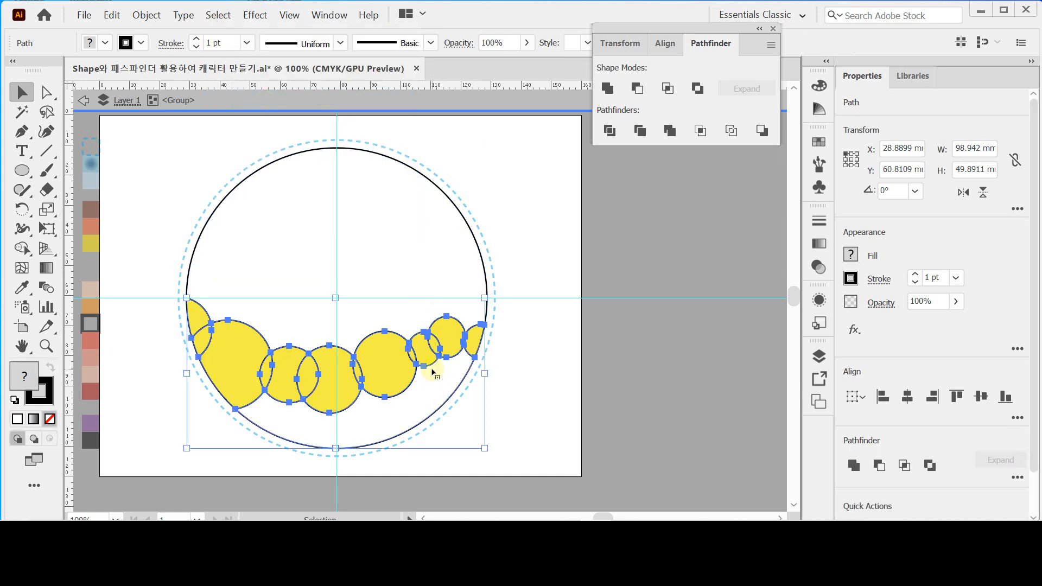
pyautogui.click(608, 88)
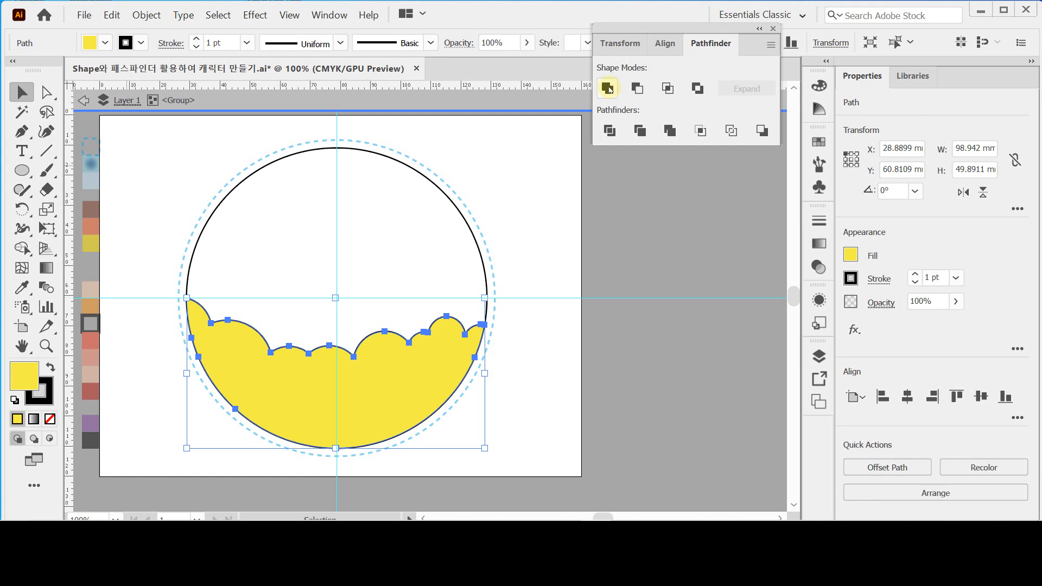
# - Float the Color panel below the Pathfinder panel and expand it to its full CMYK sliders
pyautogui.moveTo(819, 85); pyautogui.dragTo(611, 196)
pyautogui.click(609, 193)
pyautogui.click(602, 173)
pyautogui.doubleClick(622, 191)
pyautogui.doubleClick(616, 187)
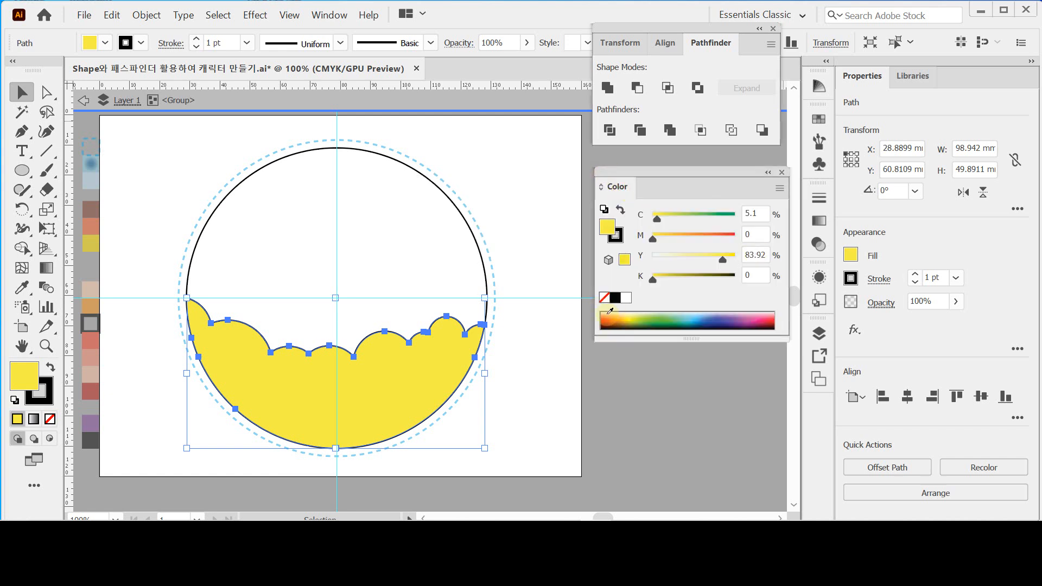
# - Fill the united cloud shape with light blue, C 20, M 0, Y 0, K 0, and remove its stroke
pyautogui.click(626, 299)
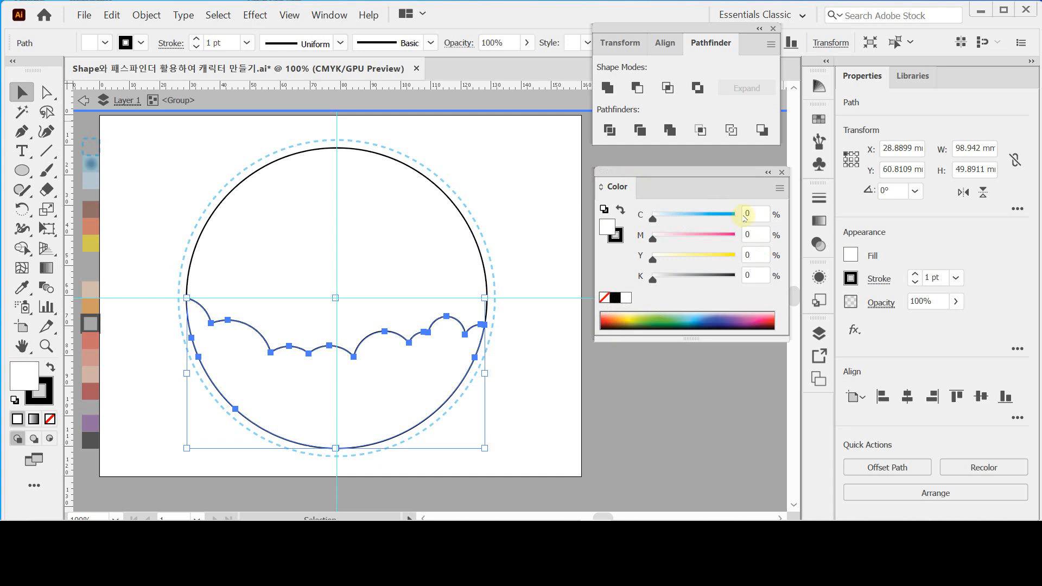
pyautogui.click(763, 216)
pyautogui.write('20')
pyautogui.press('Return')
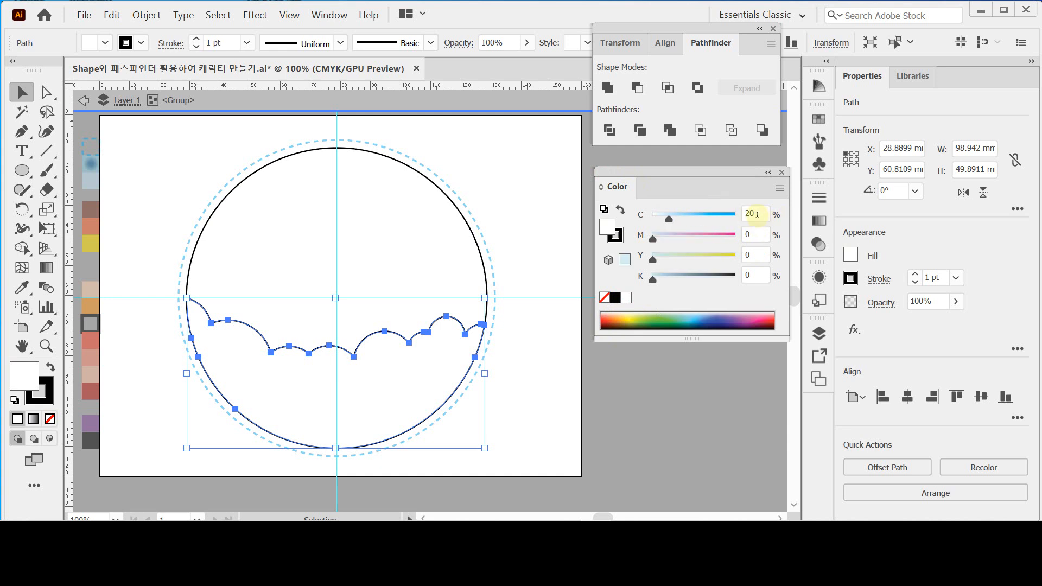
pyautogui.click(617, 237)
pyautogui.click(604, 298)
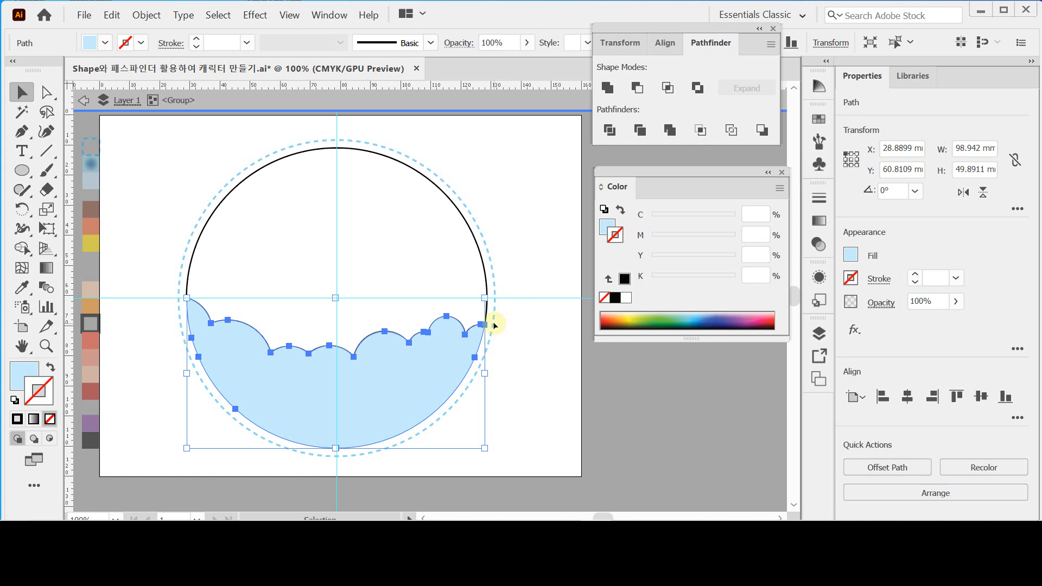
# - Float and expand the Gradient panel, and apply a radial gradient to the fill of the upper sky area
pyautogui.click(396, 219)
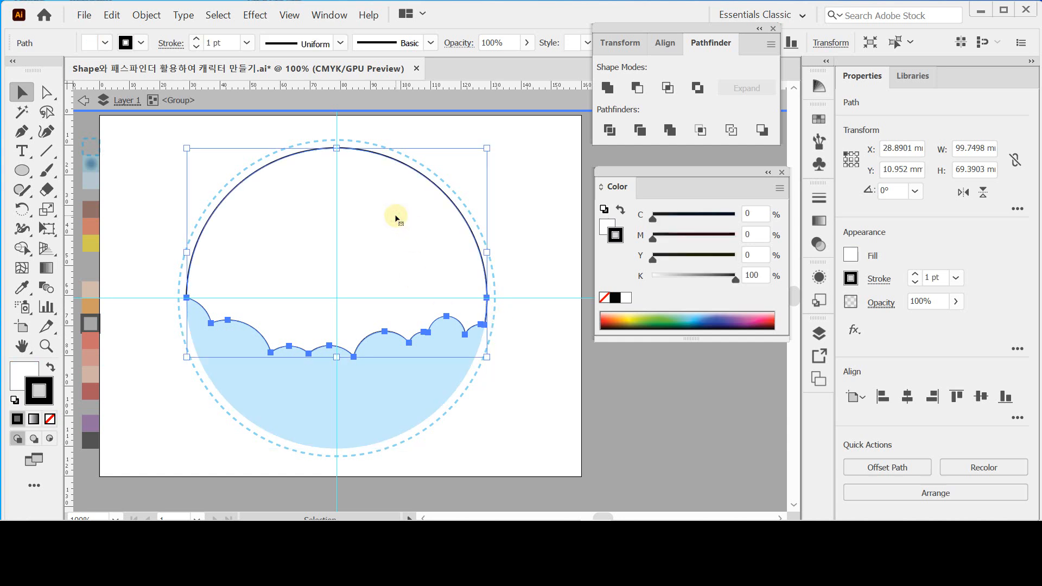
pyautogui.moveTo(663, 172); pyautogui.dragTo(648, 163)
pyautogui.moveTo(819, 220); pyautogui.dragTo(590, 348)
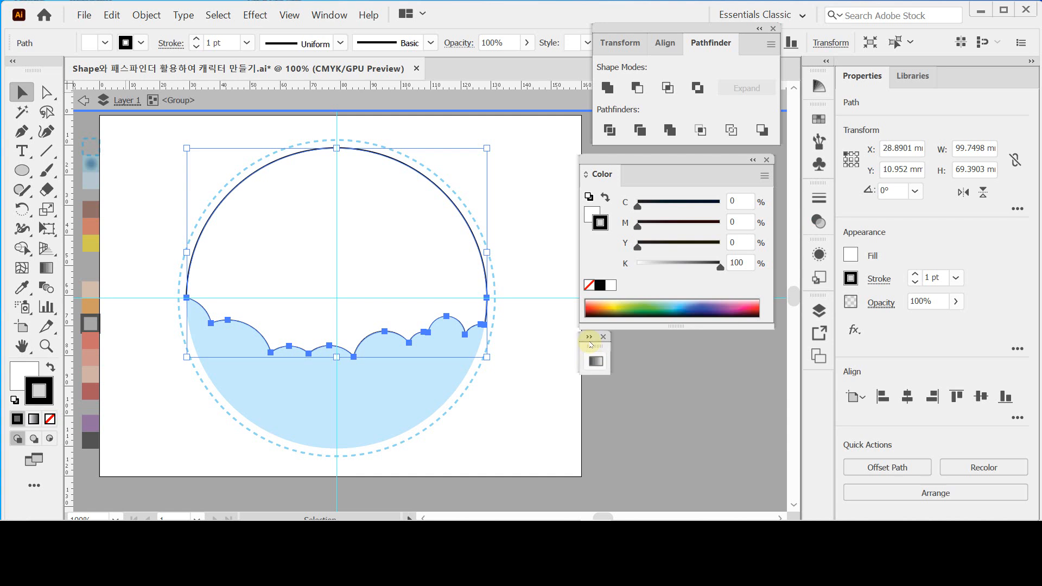
pyautogui.click(589, 340)
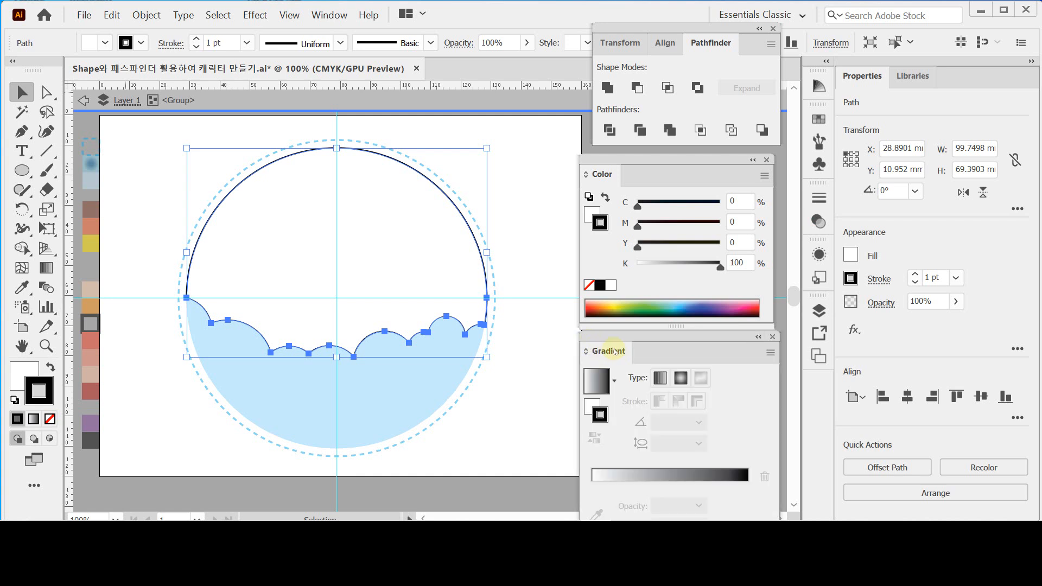
pyautogui.click(590, 407)
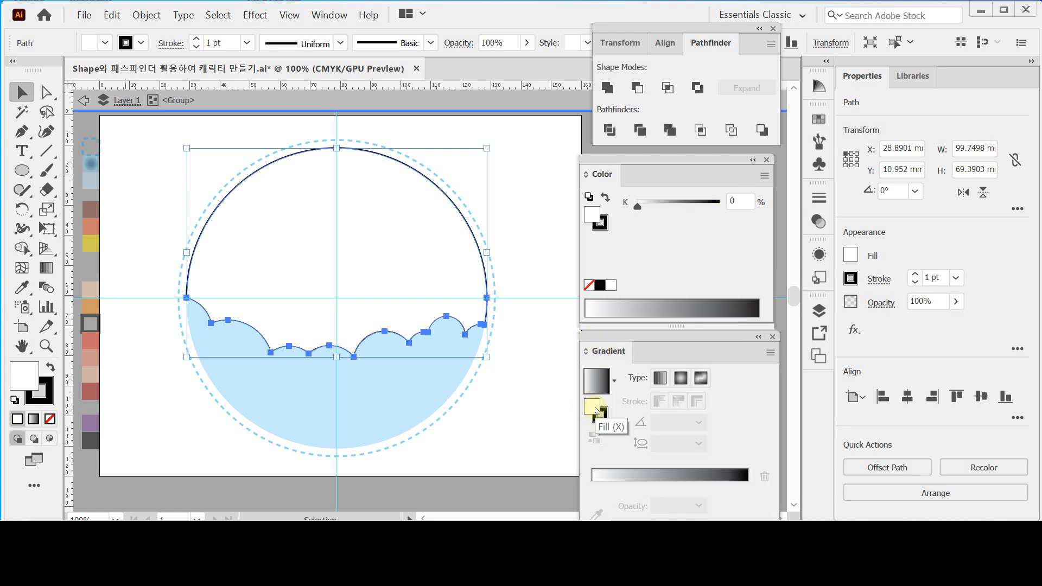
pyautogui.click(681, 379)
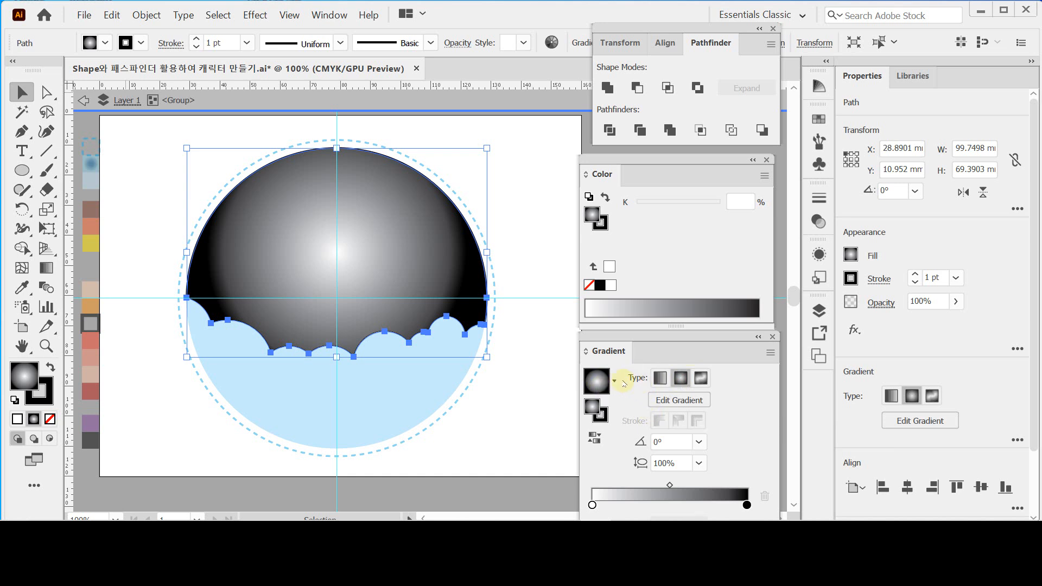
# - Move the Gradient panel beside the artwork and switch the sky gradient's first colour stop from grayscale to CMYK
pyautogui.moveTo(625, 340); pyautogui.dragTo(531, 224)
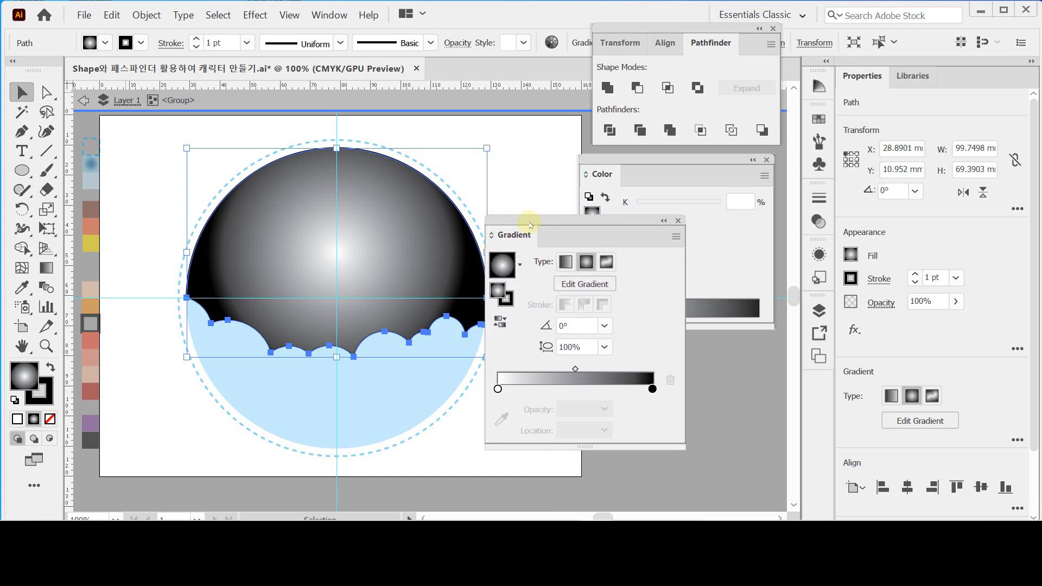
pyautogui.click(498, 389)
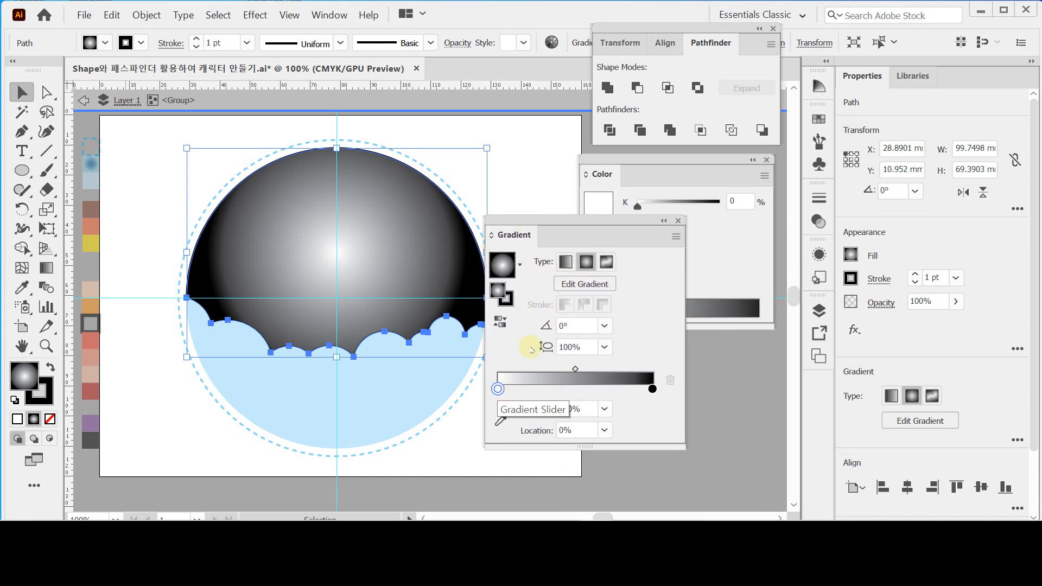
pyautogui.moveTo(585, 221)
pyautogui.mouseDown()
pyautogui.moveTo(594, 272)
pyautogui.moveTo(566, 241)
pyautogui.moveTo(569, 216)
pyautogui.mouseUp()
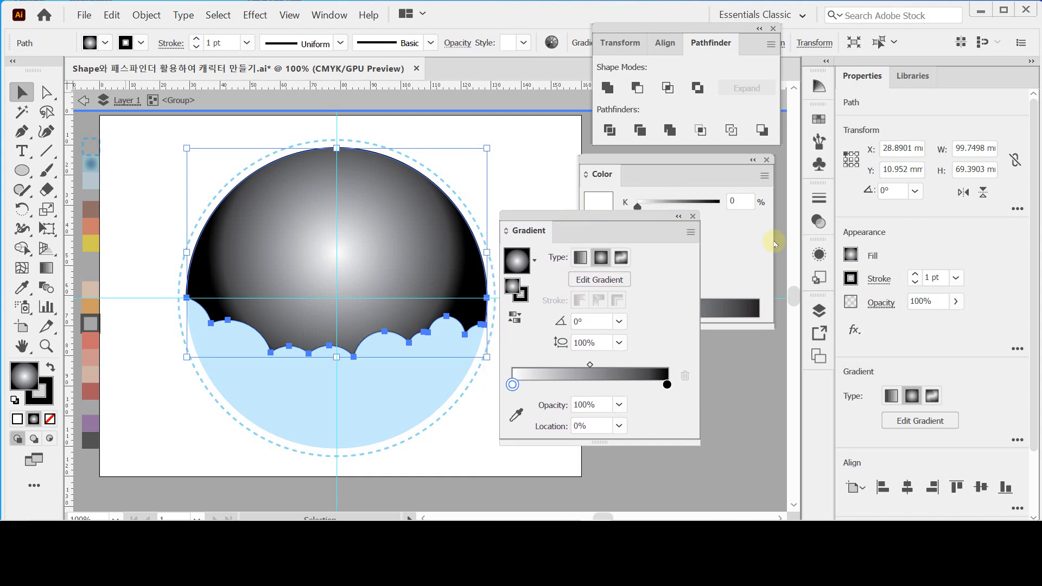
pyautogui.doubleClick(513, 385)
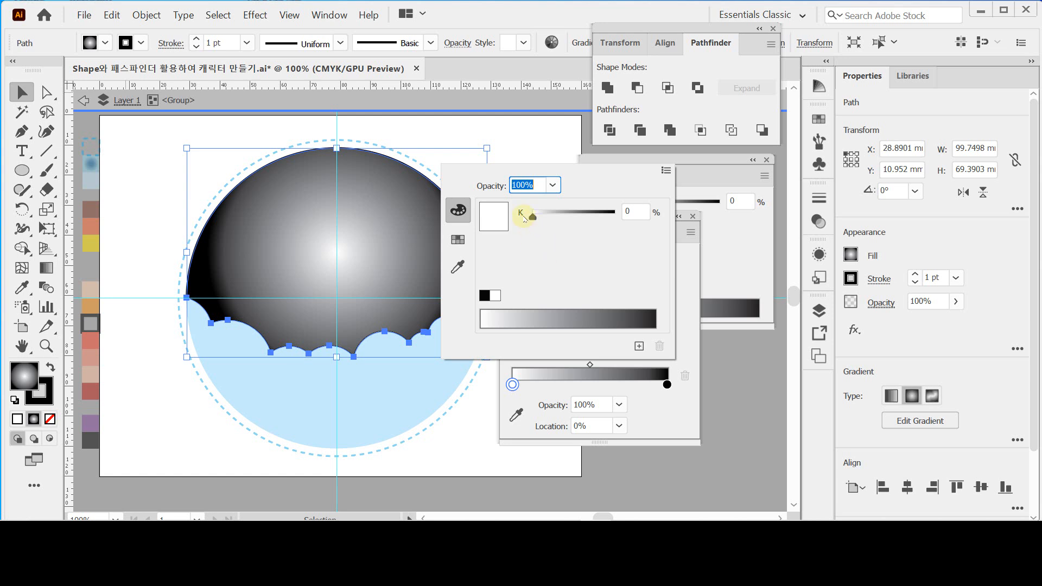
pyautogui.click(666, 171)
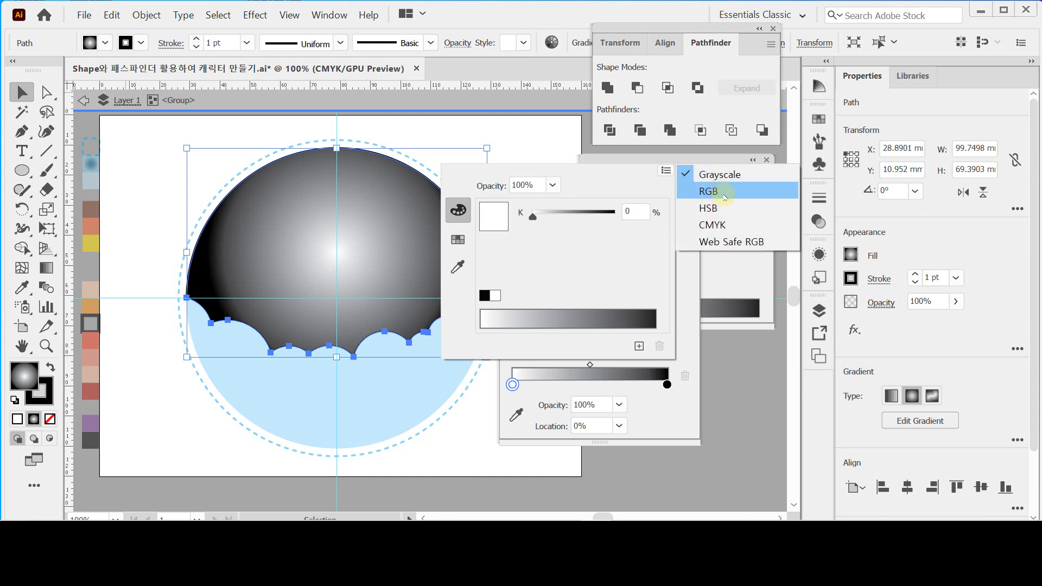
pyautogui.click(734, 226)
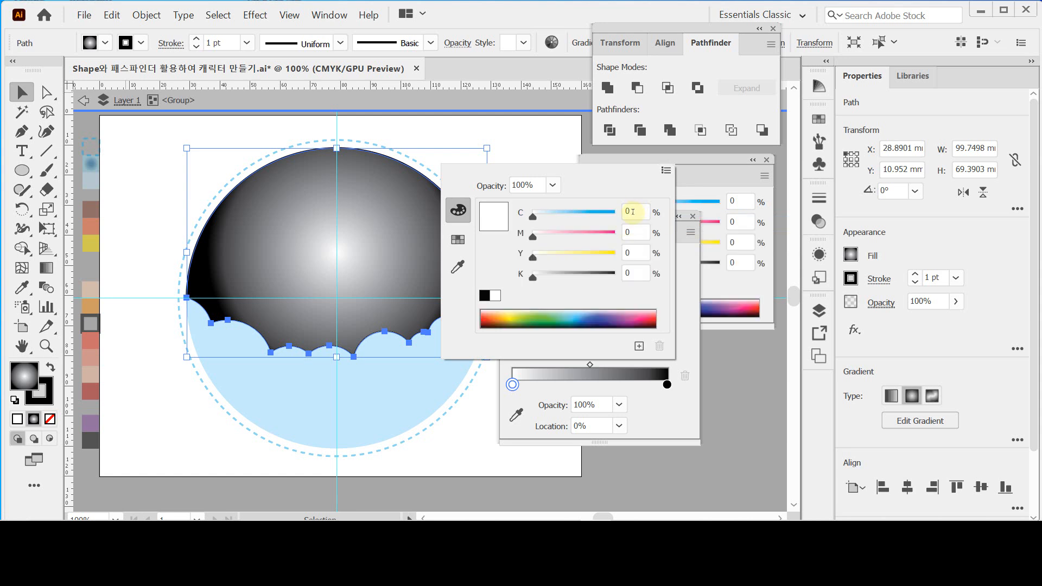
# - Set the first stop of the sky gradient to C 80, M 30, Y 0, K 30
pyautogui.click(632, 211)
pyautogui.write('80')
pyautogui.press('Tab')
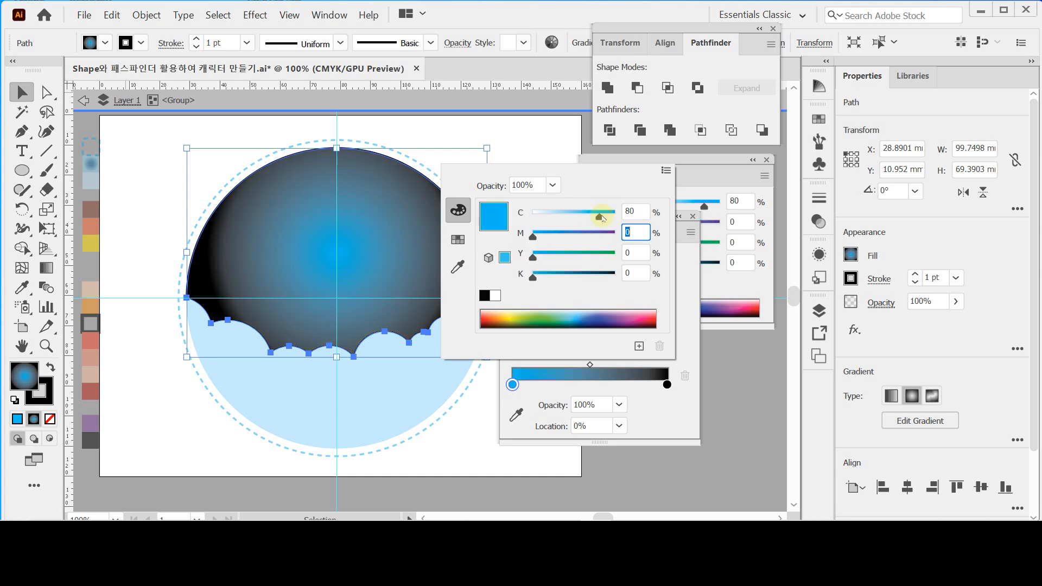
pyautogui.write('30')
pyautogui.press('Tab')
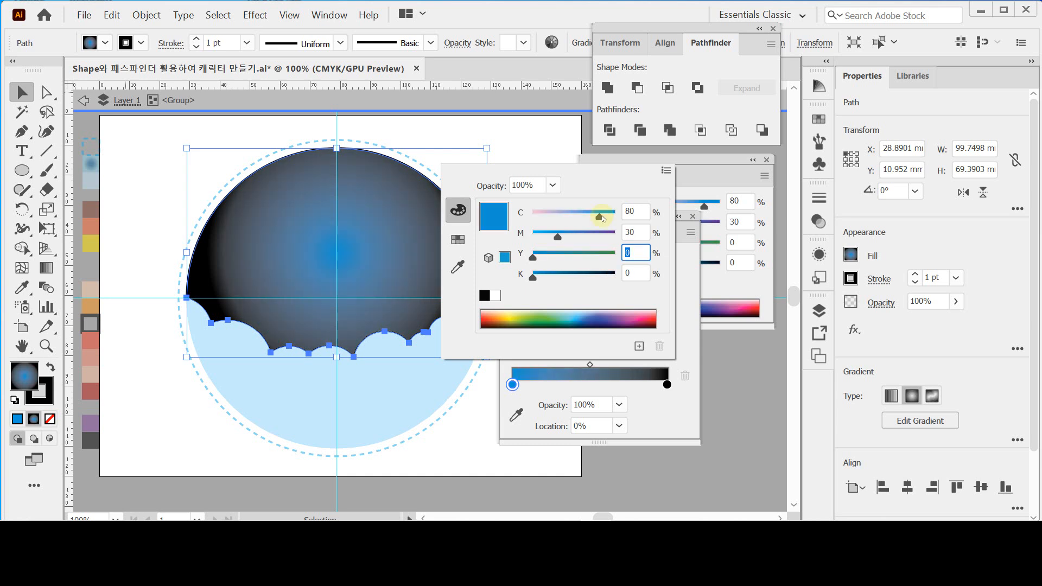
pyautogui.press('Tab')
pyautogui.write('30')
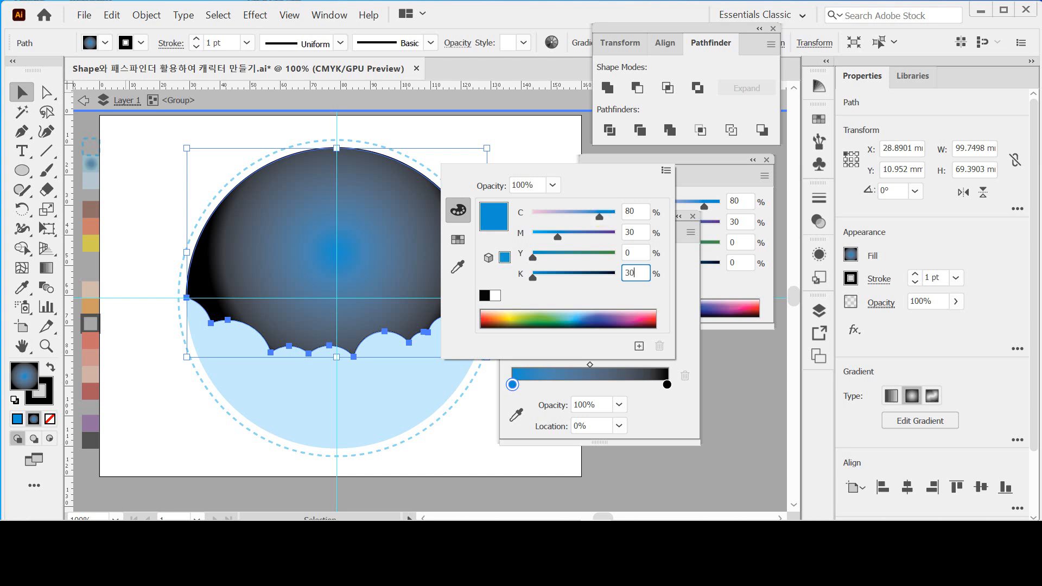
pyautogui.press('Tab')
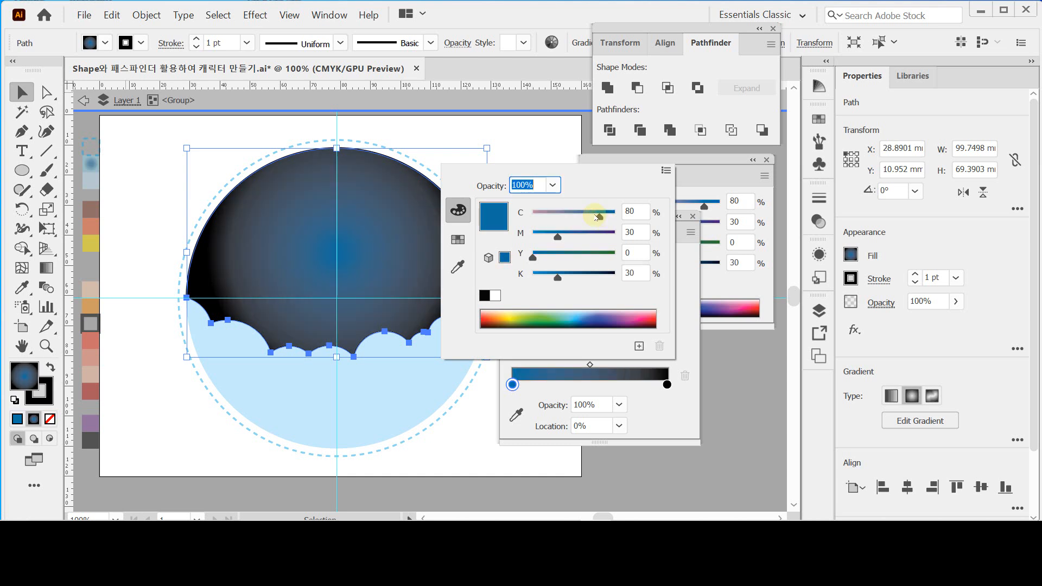
# - Switch the sky gradient's last colour stop to CMYK and set it to C 40, M 0, Y 10, K 0
pyautogui.click(668, 386)
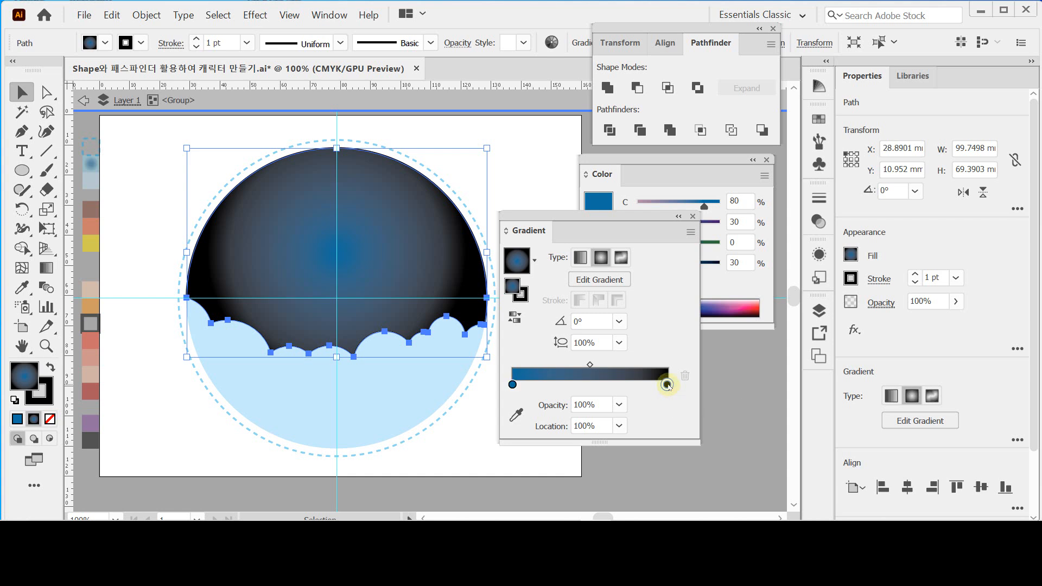
pyautogui.doubleClick(667, 385)
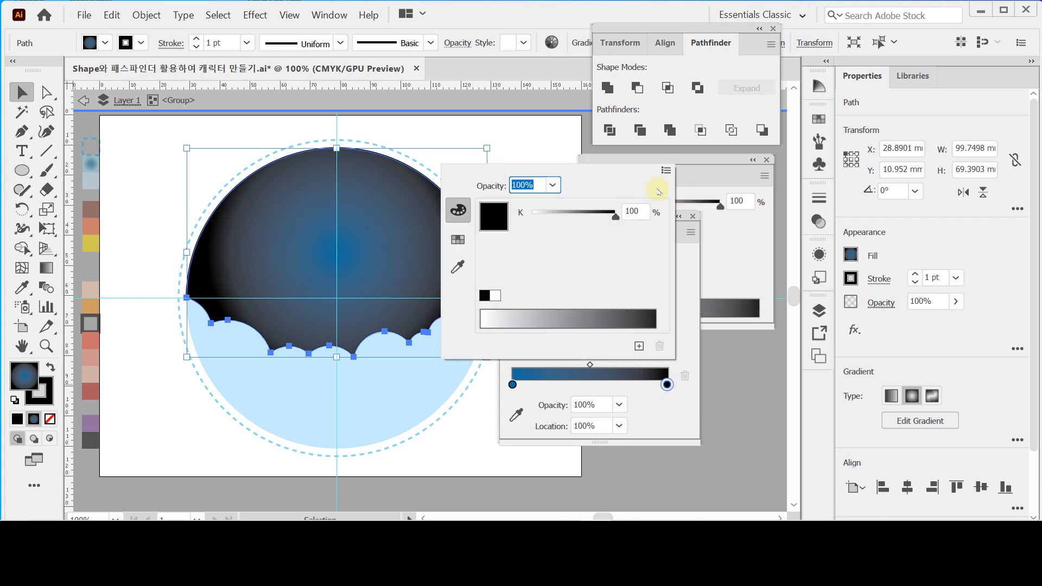
pyautogui.click(666, 170)
pyautogui.click(713, 225)
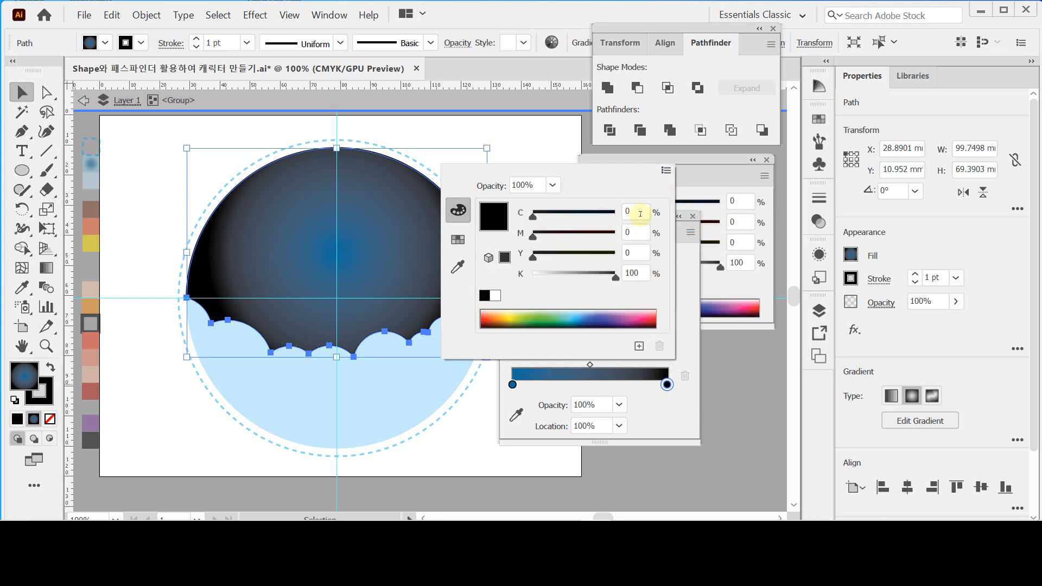
pyautogui.click(636, 213)
pyautogui.write('40')
pyautogui.press('Tab')
pyautogui.press('Tab')
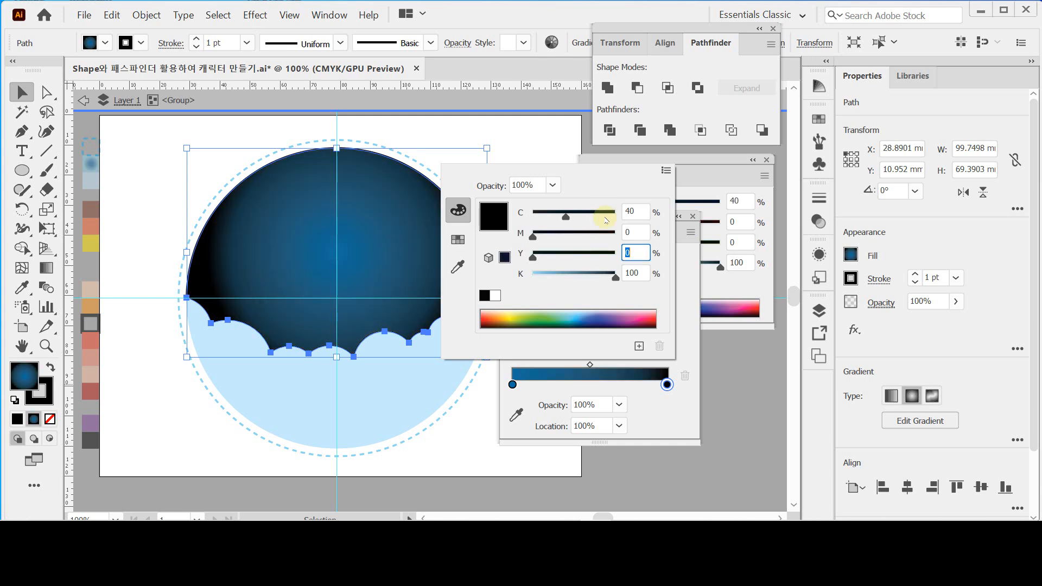
pyautogui.press('Tab')
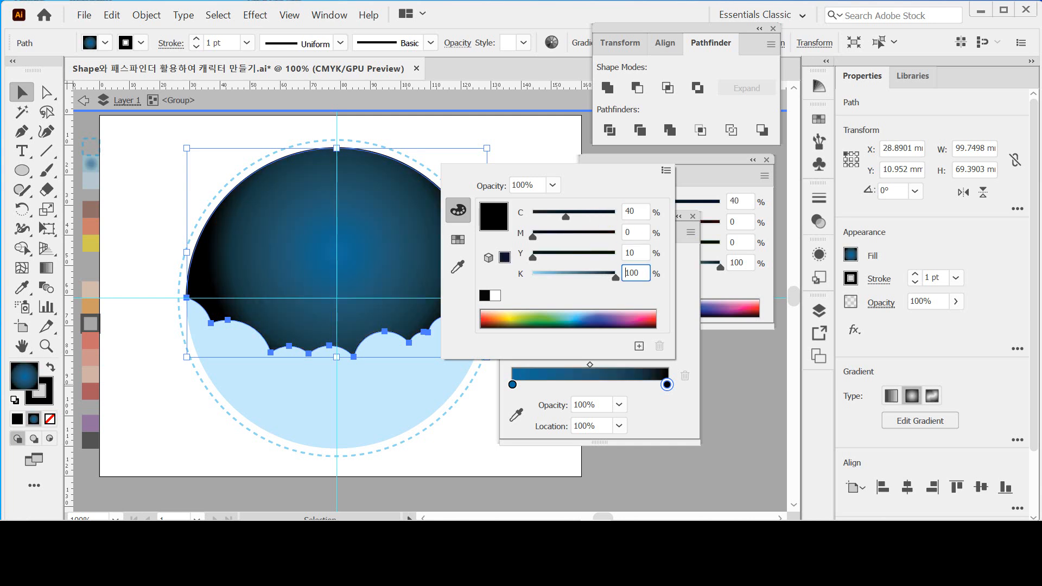
pyautogui.write('0')
pyautogui.press('Tab')
pyautogui.press('Return')
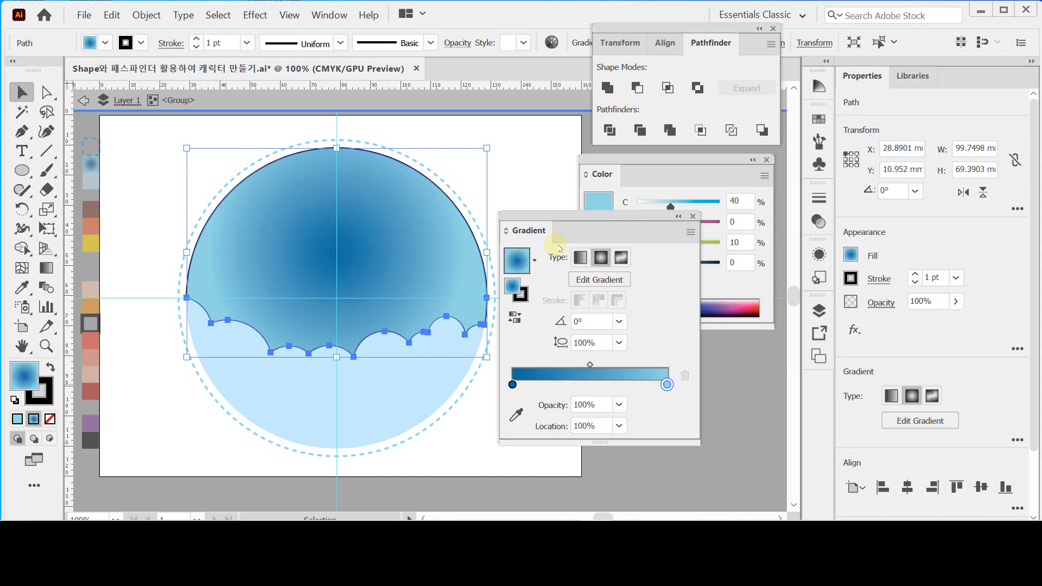
# - Remove the sky shape's stroke, move the Gradient panel back below the Color panel, and deselect the artwork
pyautogui.click(523, 296)
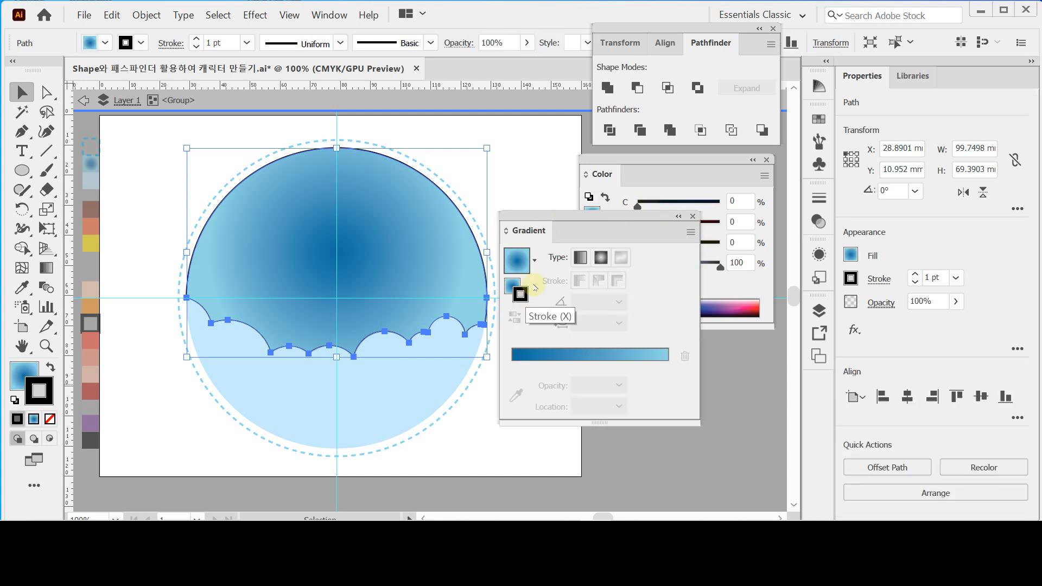
pyautogui.click(602, 185)
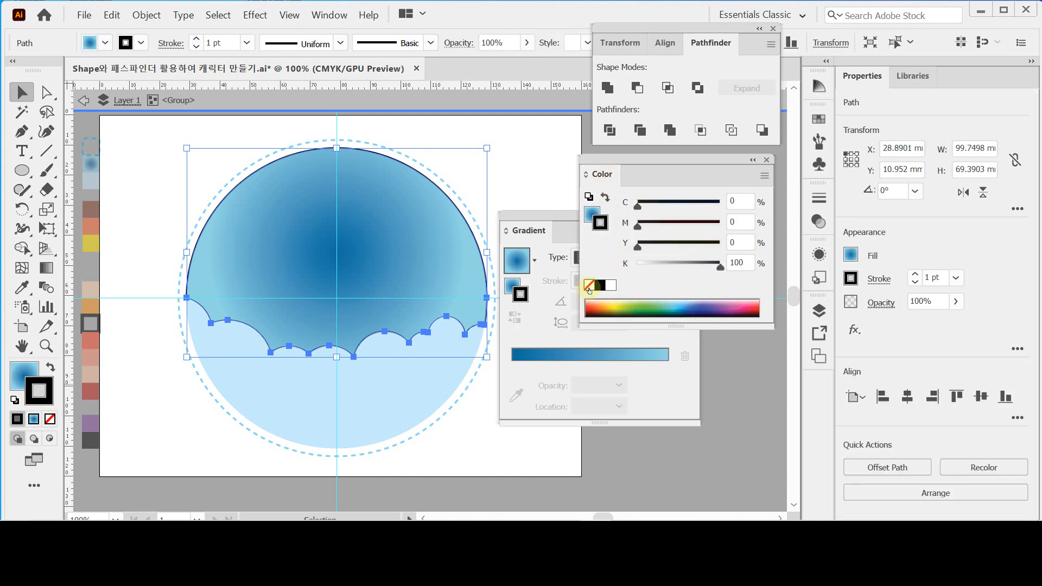
pyautogui.click(589, 286)
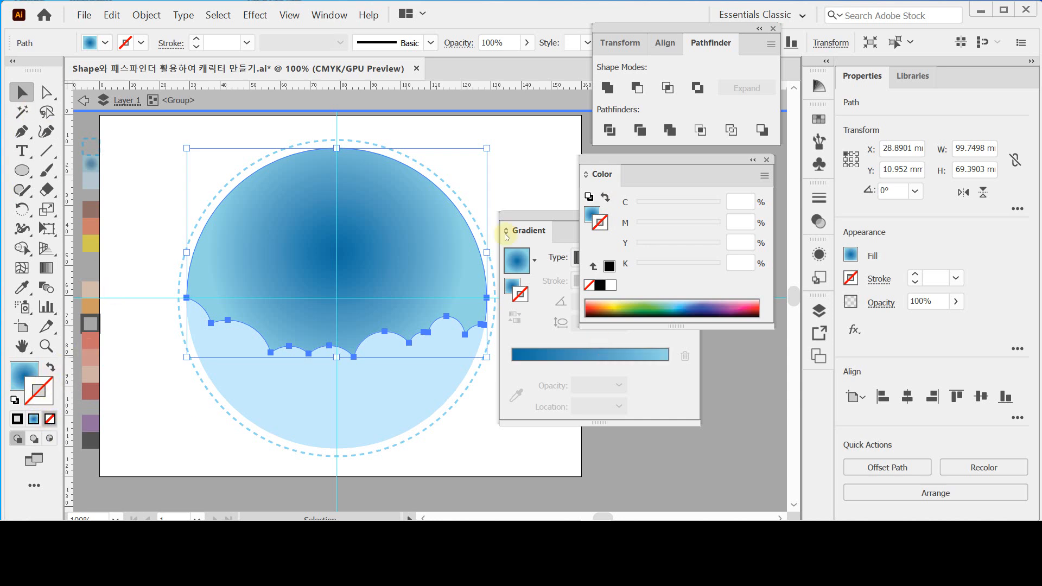
pyautogui.moveTo(544, 237); pyautogui.dragTo(622, 357)
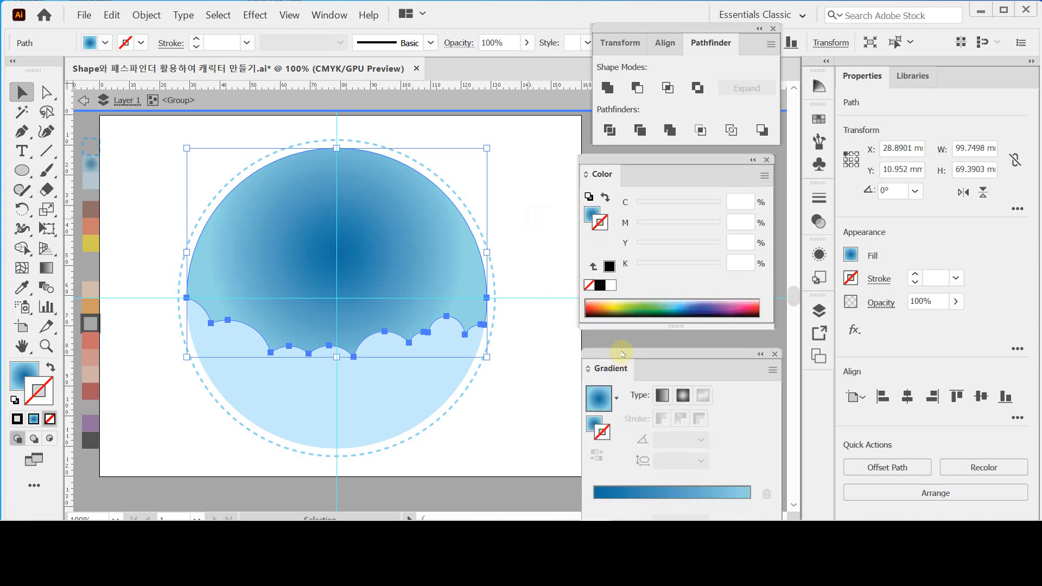
pyautogui.click(523, 196)
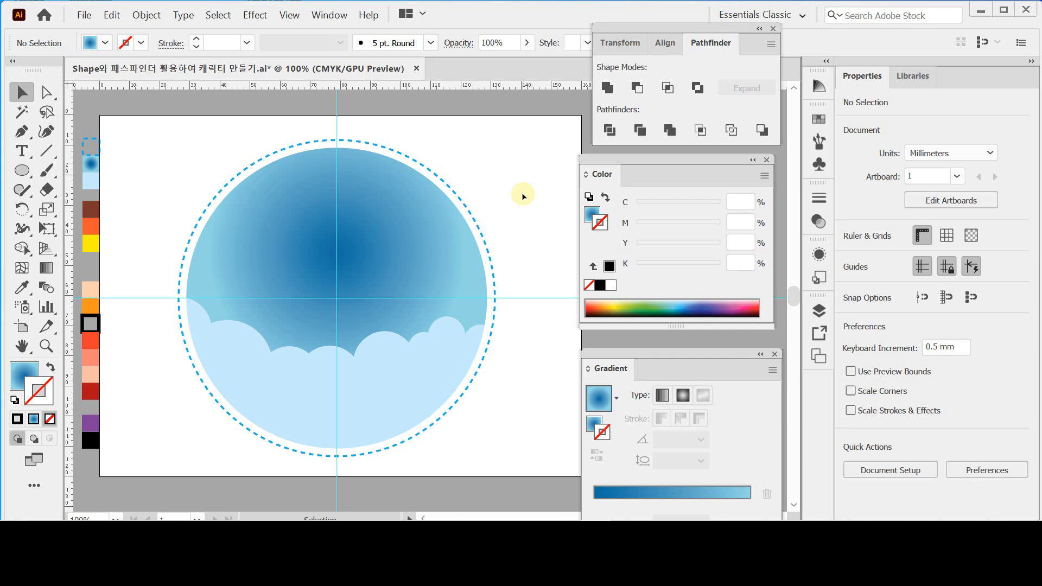
# - Draw a 40 × 40 mm peach circle with the Ellipse tool, centred on the vertical guide just below the horizontal guide
pyautogui.press('ctrl')
pyautogui.press('l')
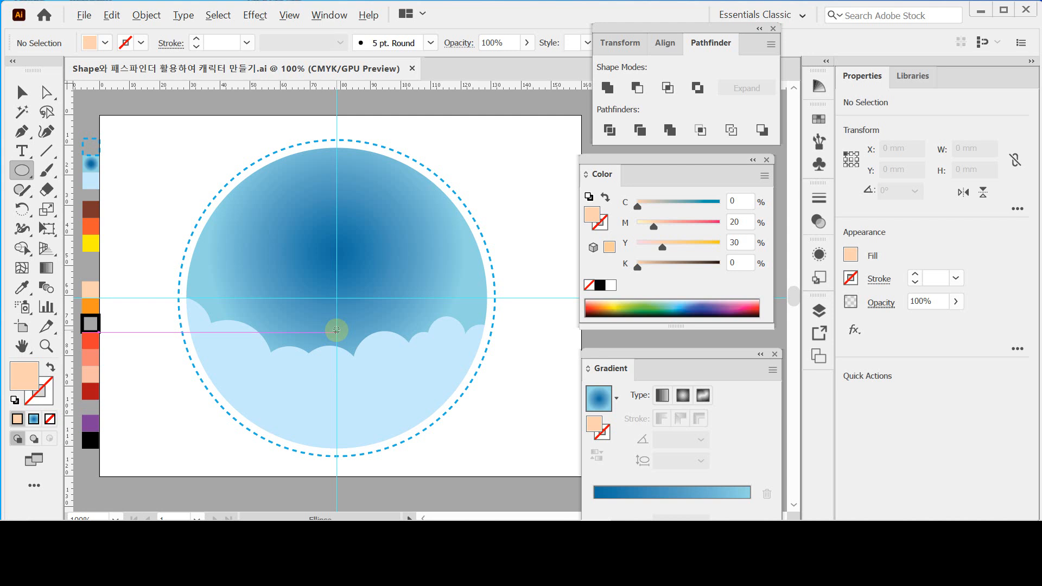
pyautogui.click(336, 330)
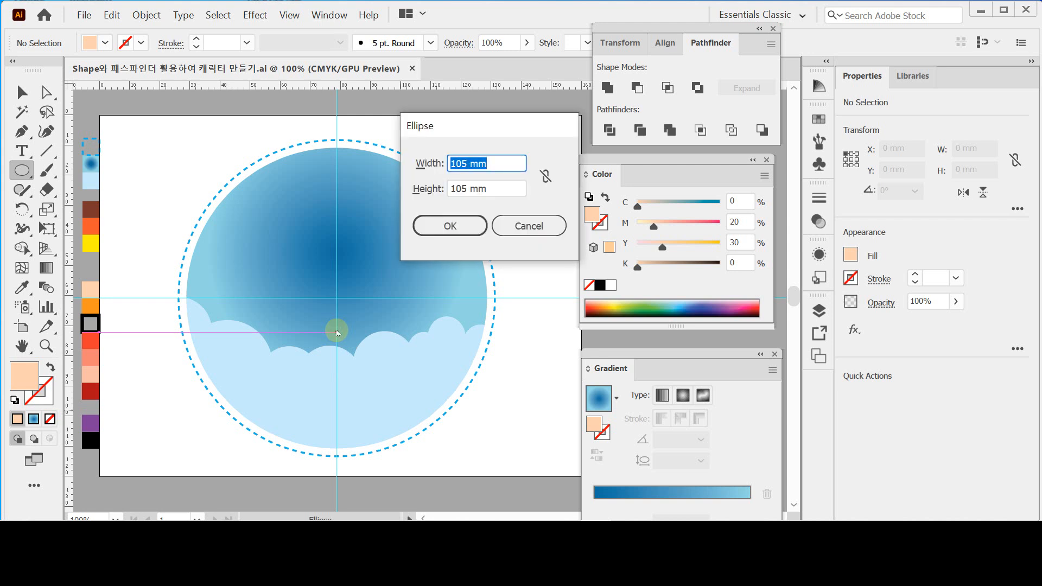
pyautogui.write('40')
pyautogui.press('Tab')
pyautogui.write('40')
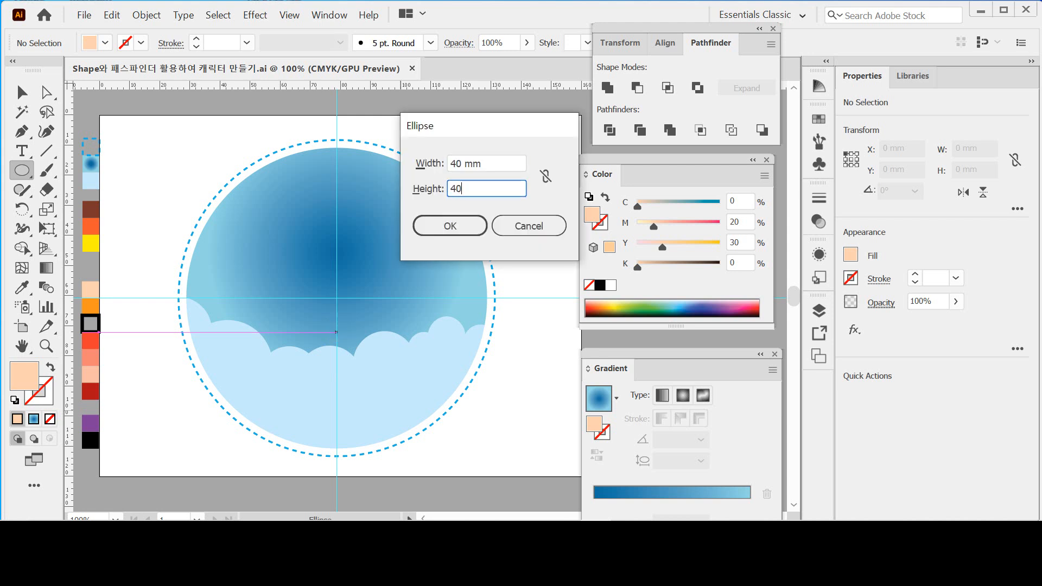
pyautogui.press('Return')
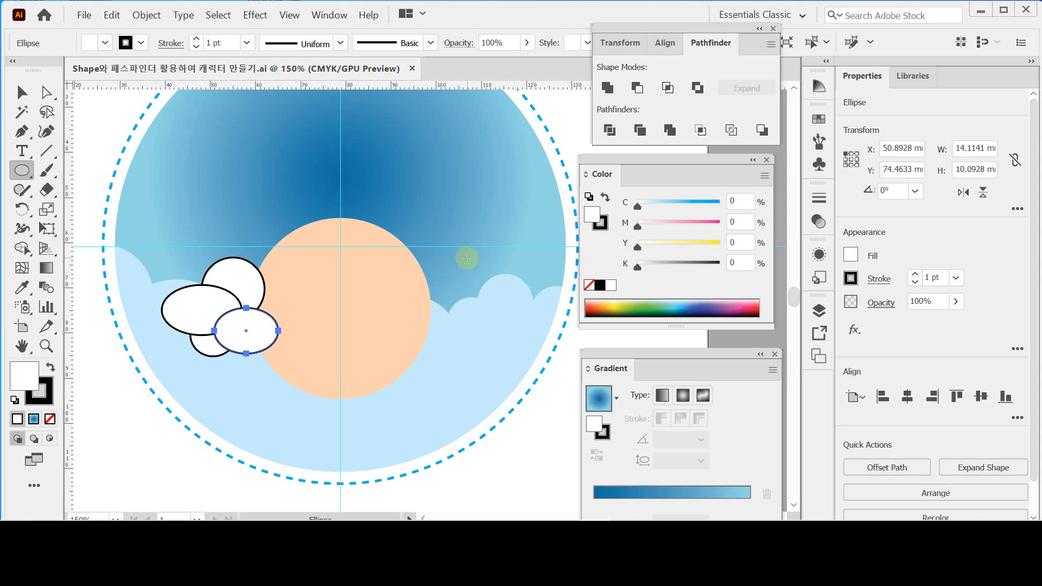
pyautogui.hotkey('ctrl', '+')
pyautogui.moveTo(391, 286); pyautogui.dragTo(271, 305)
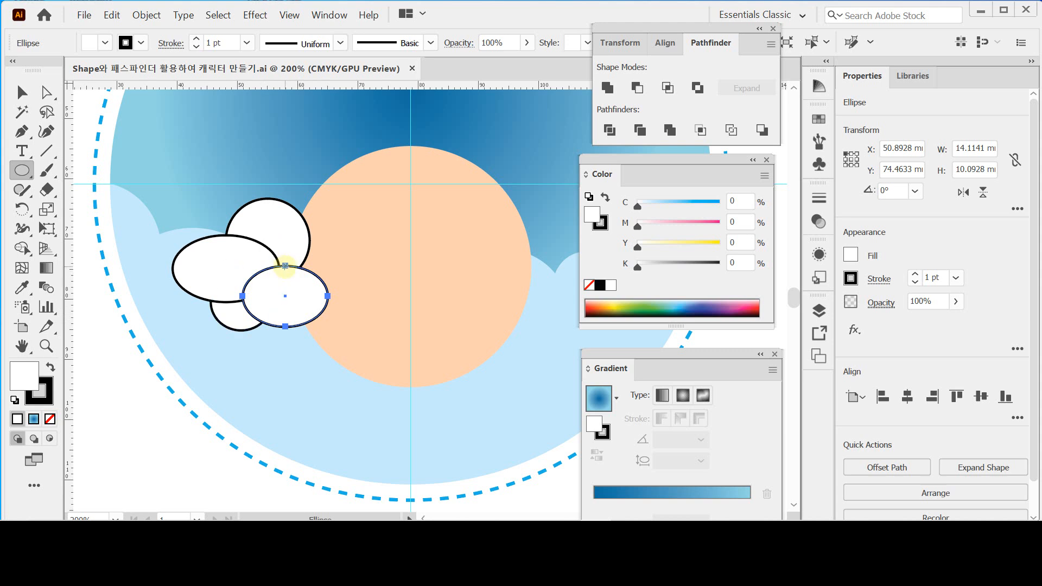
pyautogui.press('ctrl')
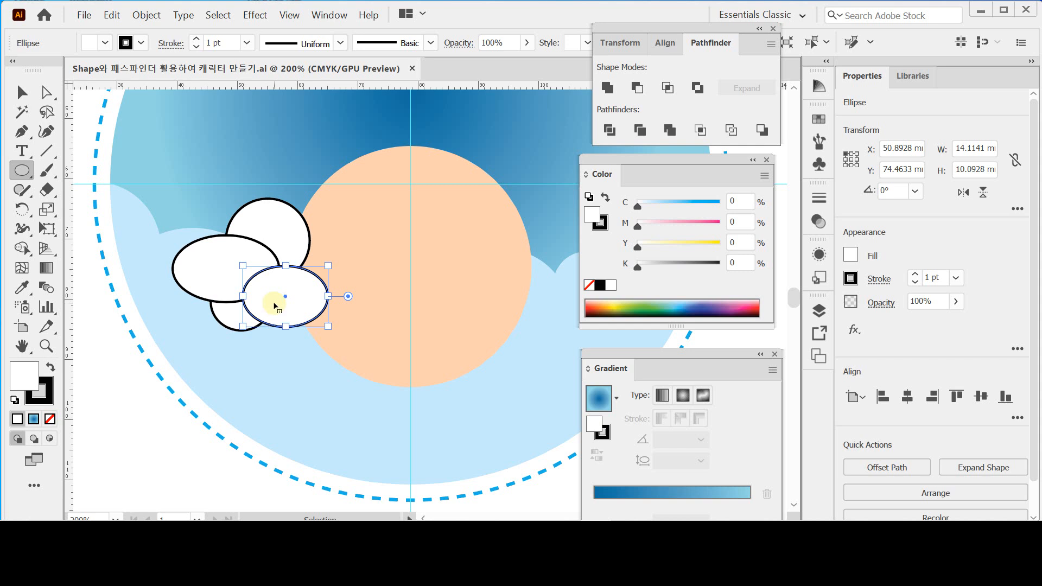
pyautogui.click(46, 92)
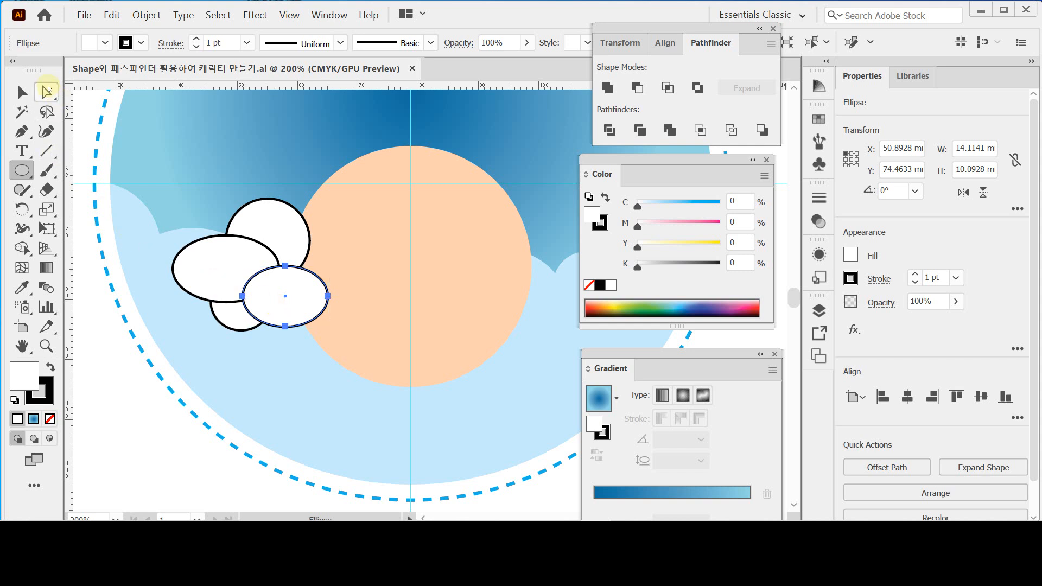
pyautogui.click(46, 92)
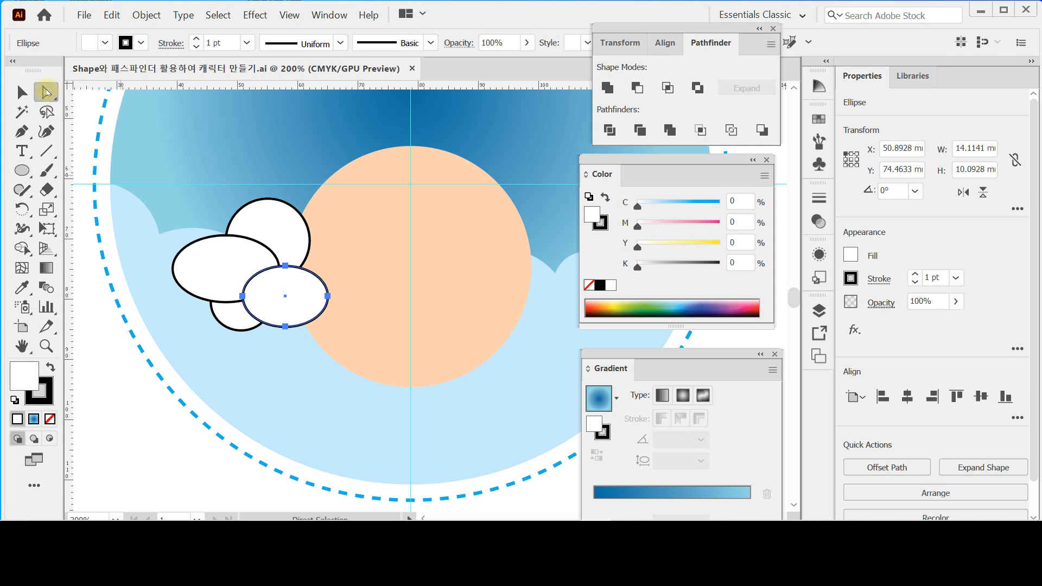
pyautogui.click(22, 170)
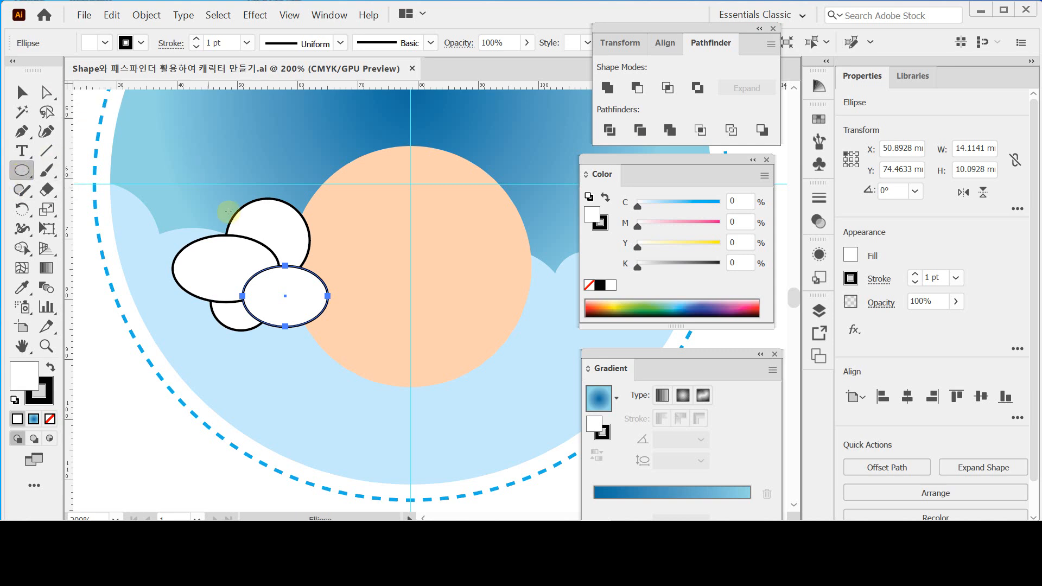
# - Shift the white ellipse overlapping the peach circle's left edge slightly, and undo the move
pyautogui.press('ctrl')
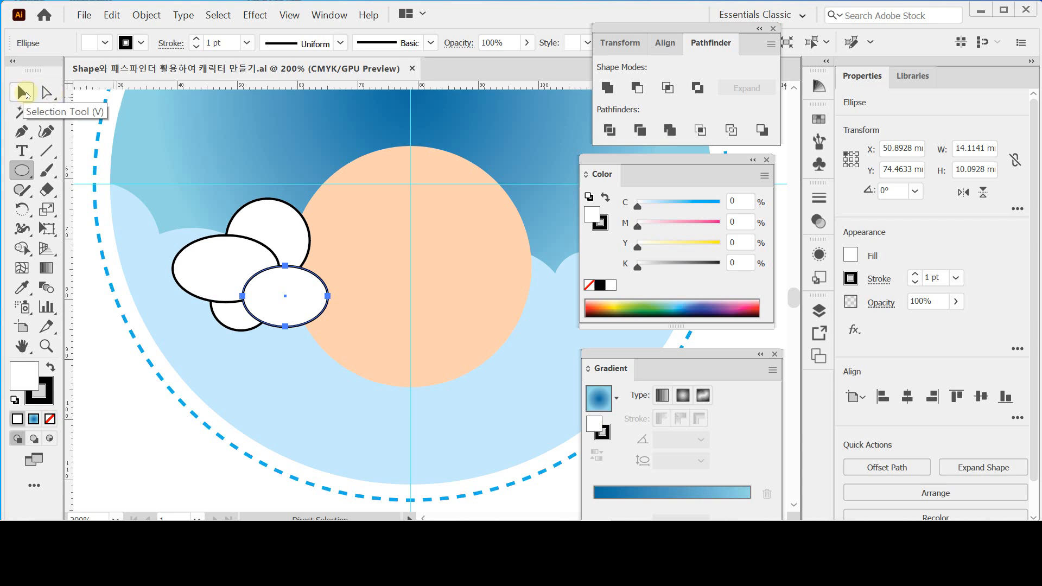
pyautogui.click(22, 93)
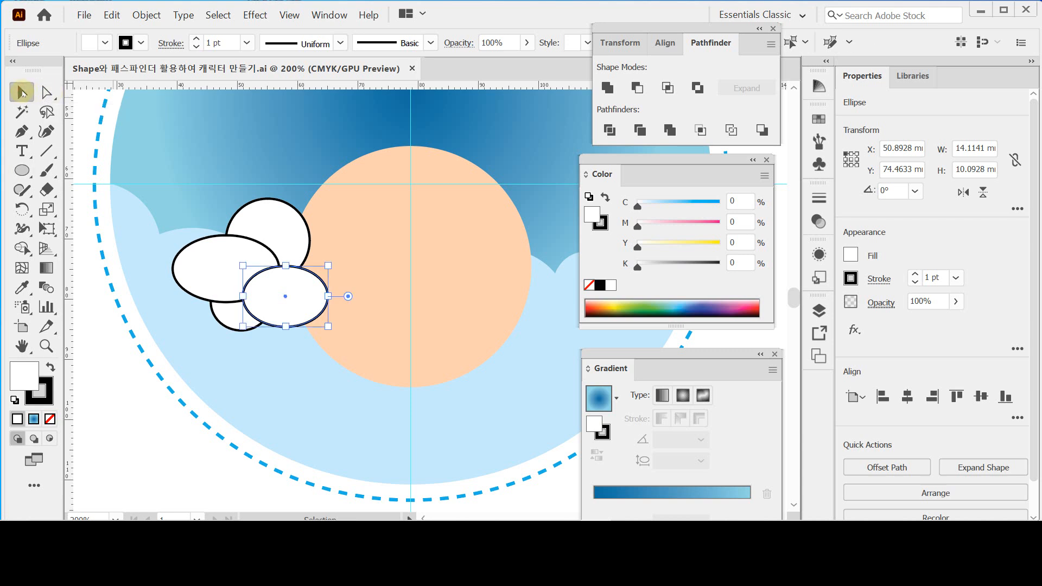
pyautogui.click(22, 170)
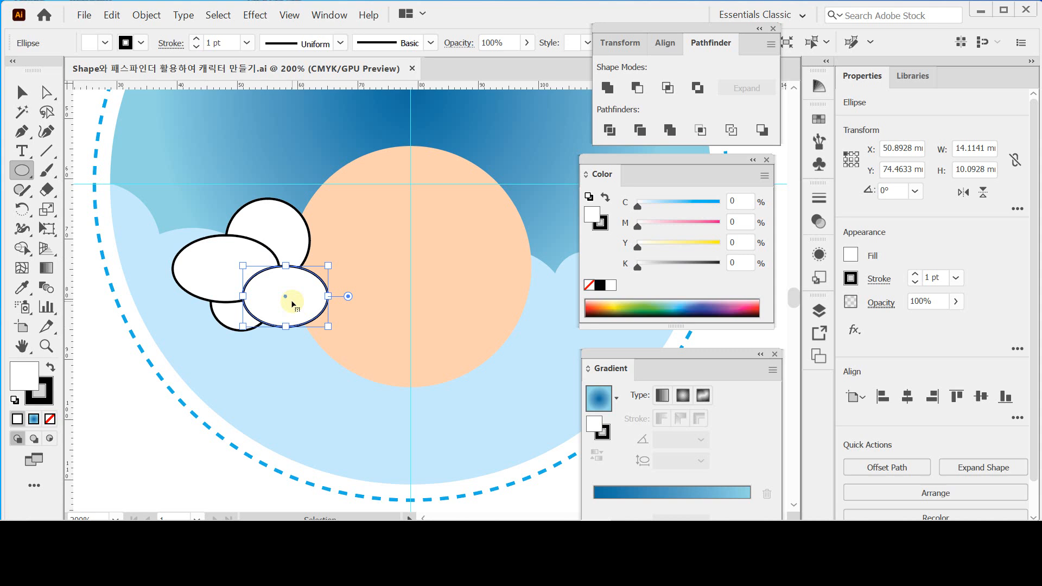
pyautogui.moveTo(292, 304); pyautogui.dragTo(291, 299)
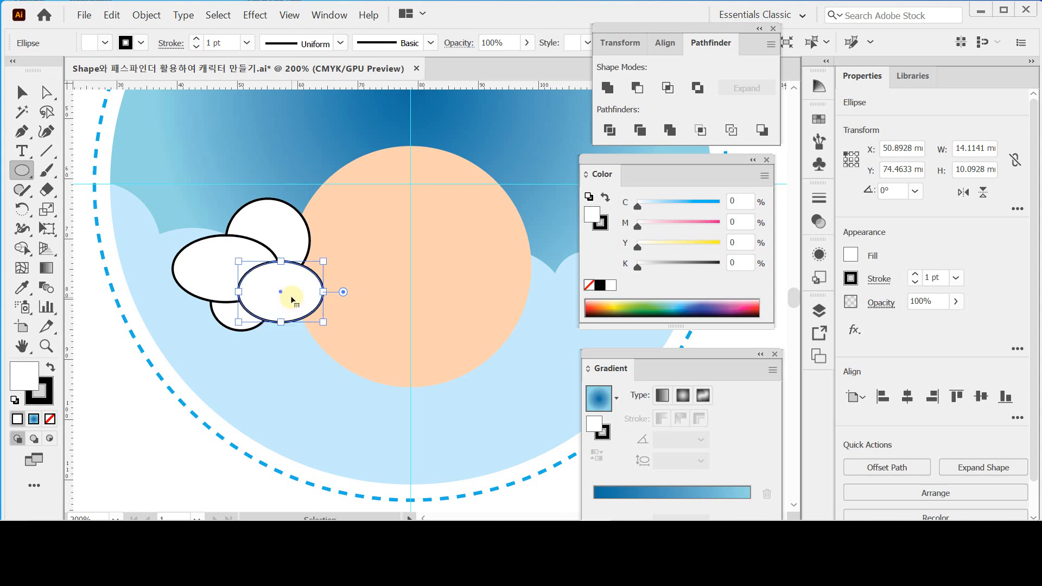
pyautogui.hotkey('ctrl', 'z')
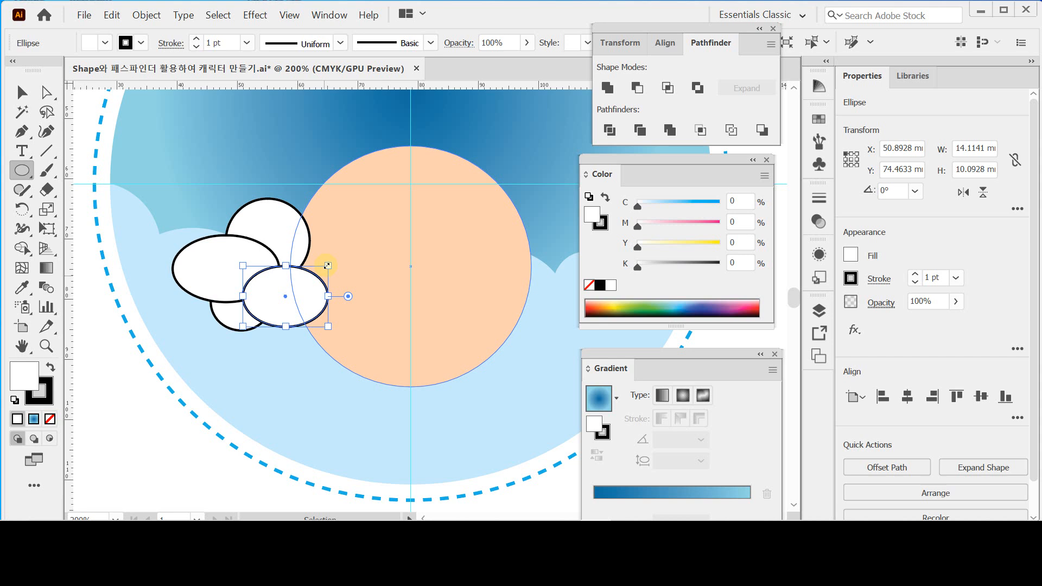
# - Try enlarging the white ellipse over the face circle's edge, undo the resize, and toggle the bounding box off and back on
pyautogui.moveTo(327, 266); pyautogui.dragTo(339, 262)
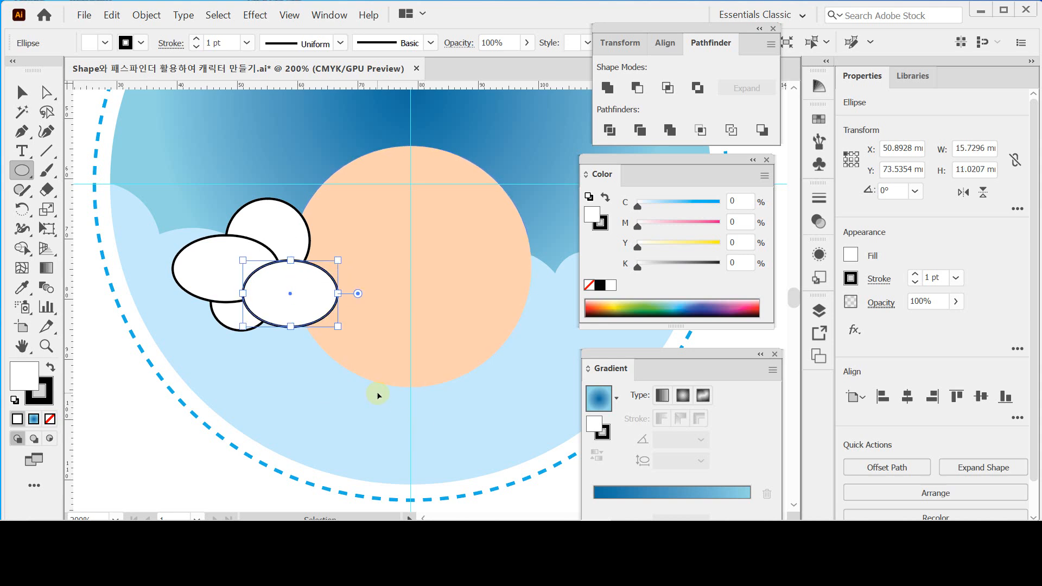
pyautogui.hotkey('ctrl', 'z')
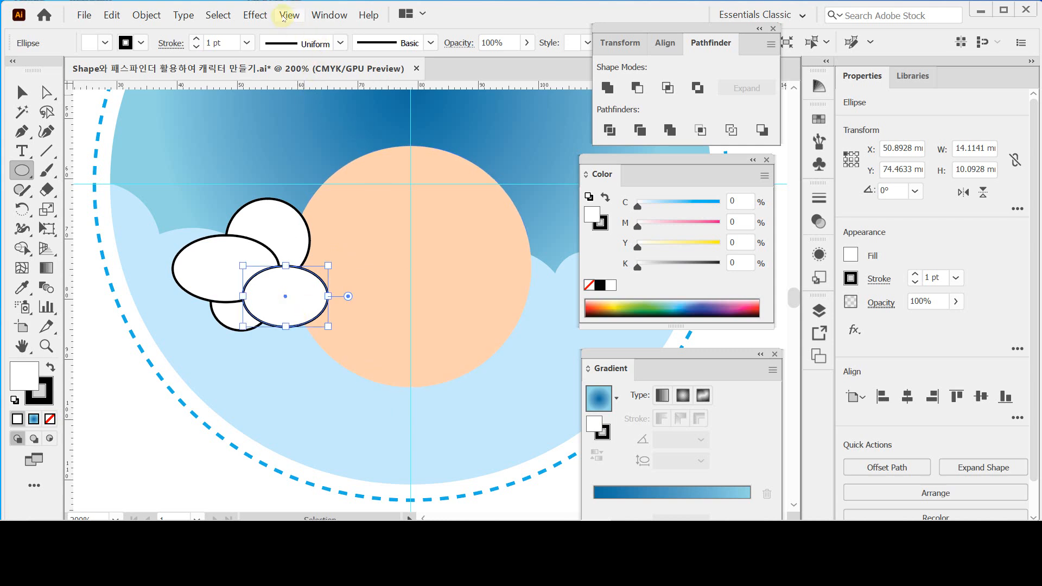
pyautogui.click(283, 17)
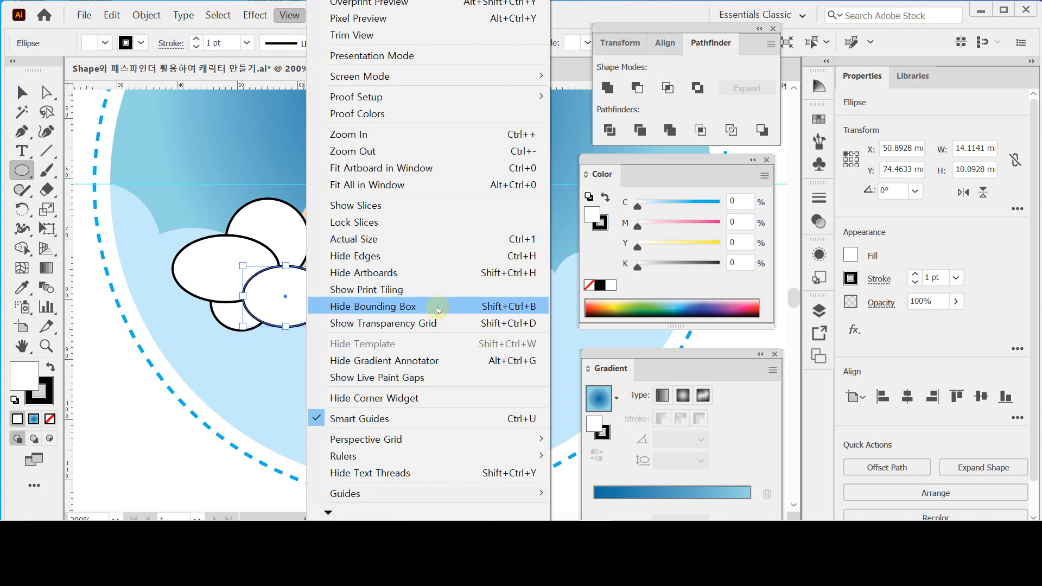
pyautogui.click(438, 311)
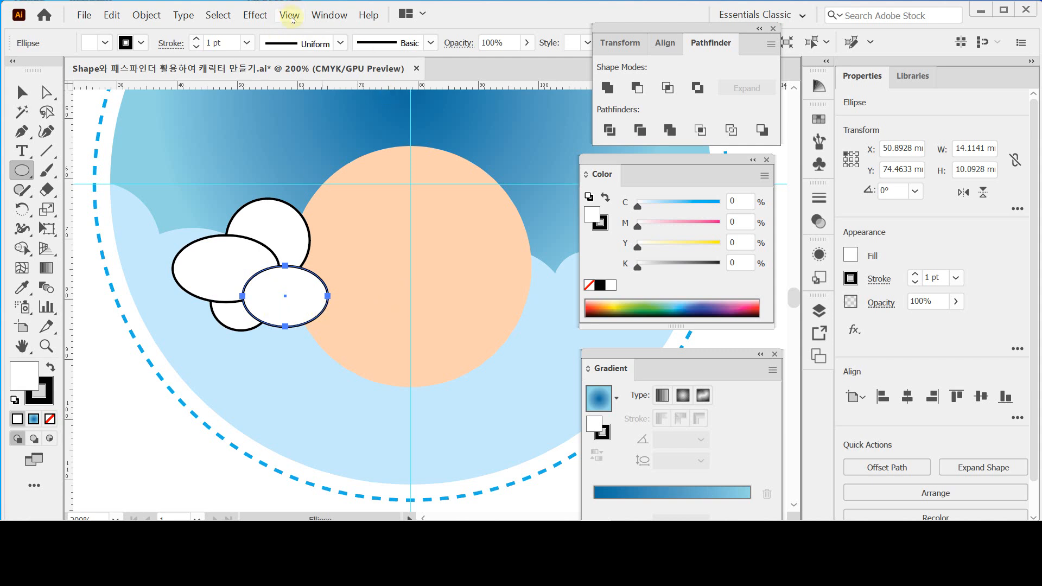
pyautogui.click(290, 16)
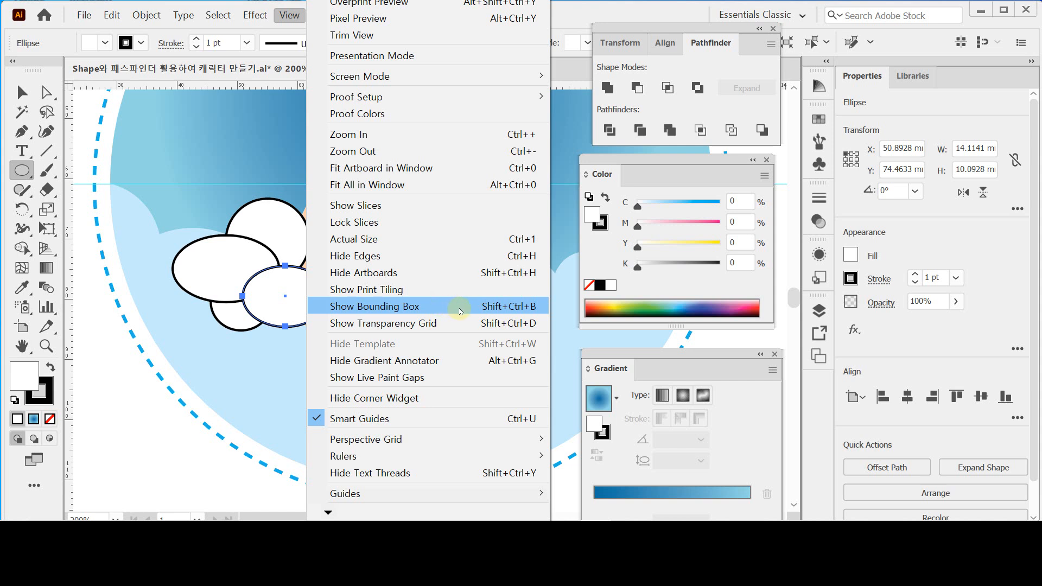
pyautogui.click(468, 310)
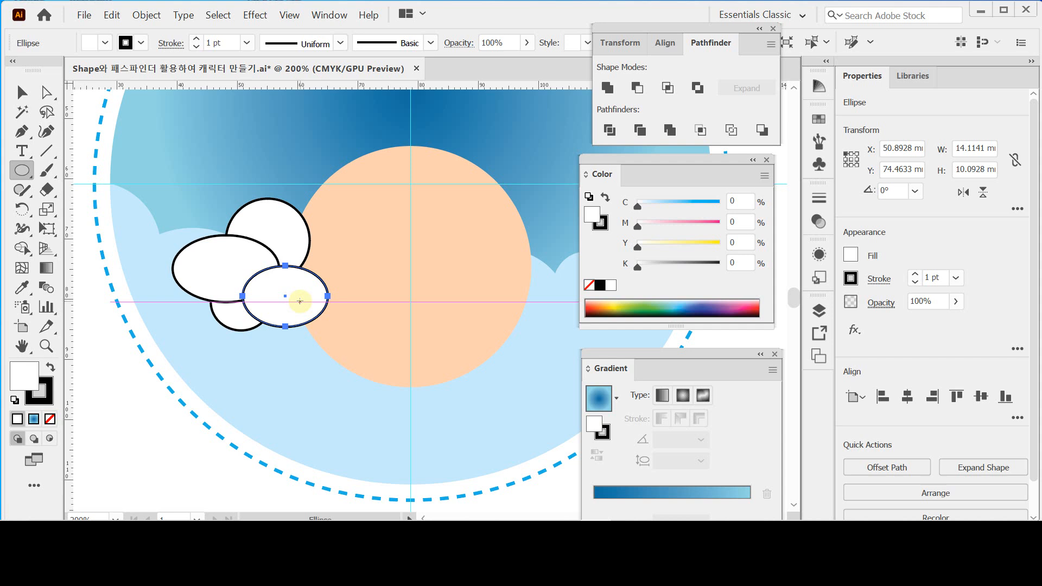
# - Select the four overlapping white ellipses beside the face and merge them into one hair shape with Pathfinder Unite
pyautogui.keyDown('ctrl'); pyautogui.keyDown('shift'); pyautogui.click(220, 274); pyautogui.keyUp('shift'); pyautogui.keyUp('ctrl')
pyautogui.keyDown('ctrl'); pyautogui.keyDown('shift'); pyautogui.click(262, 226); pyautogui.keyUp('shift'); pyautogui.keyUp('ctrl')
pyautogui.keyDown('ctrl'); pyautogui.keyDown('shift'); pyautogui.click(233, 319); pyautogui.keyUp('shift'); pyautogui.keyUp('ctrl')
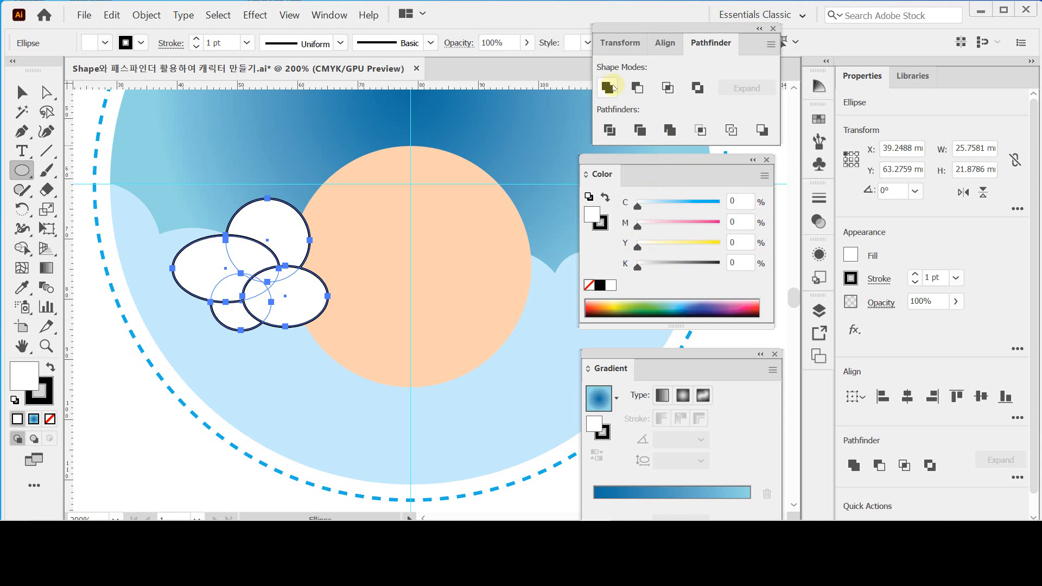
pyautogui.click(612, 88)
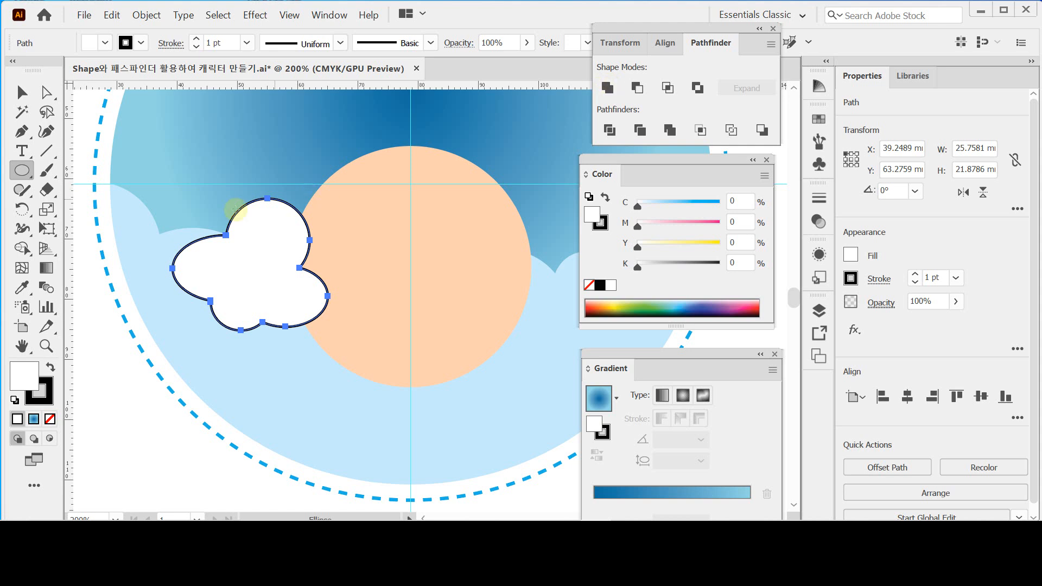
# - Colour the merged hair shape from the palette with the Eyedropper, trying red-orange before settling on orange (C 0, M 50, Y 100, K 0)
pyautogui.keyDown('ctrl'); pyautogui.keyDown('alt'); pyautogui.click(279, 230); pyautogui.keyUp('alt'); pyautogui.keyUp('ctrl')
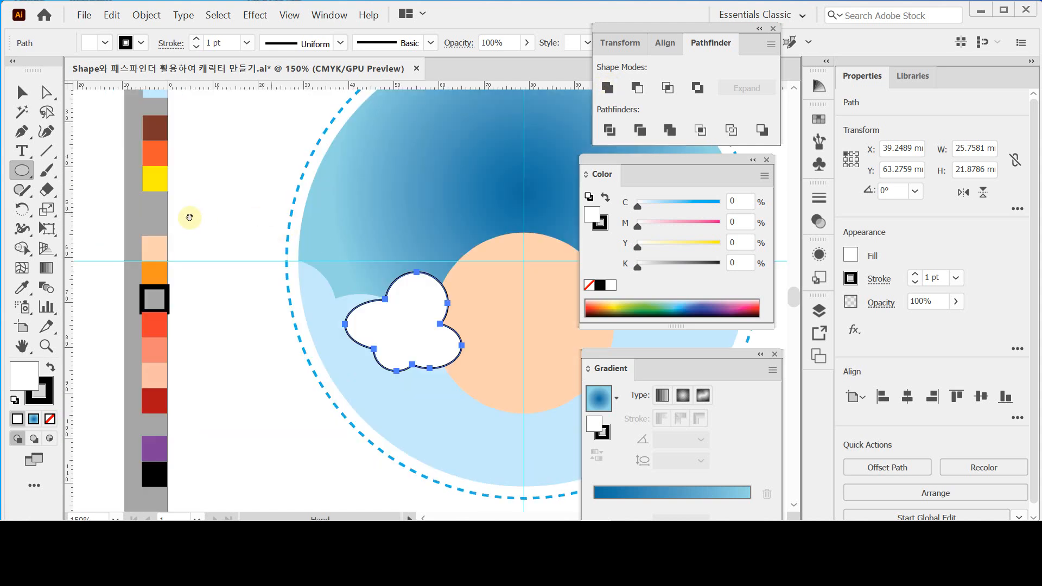
pyautogui.press('i')
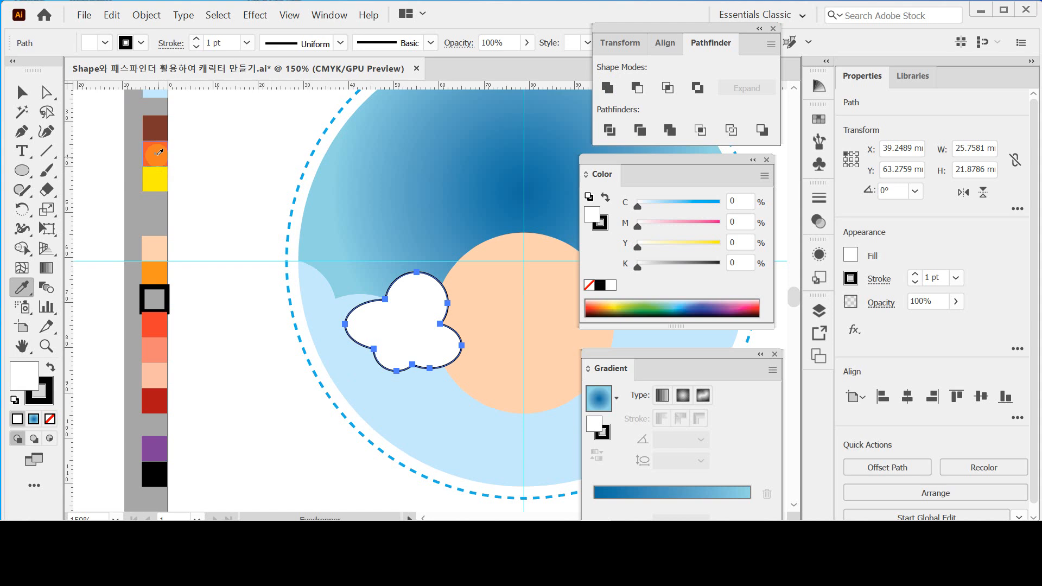
pyautogui.click(157, 157)
pyautogui.moveTo(366, 320); pyautogui.dragTo(298, 298)
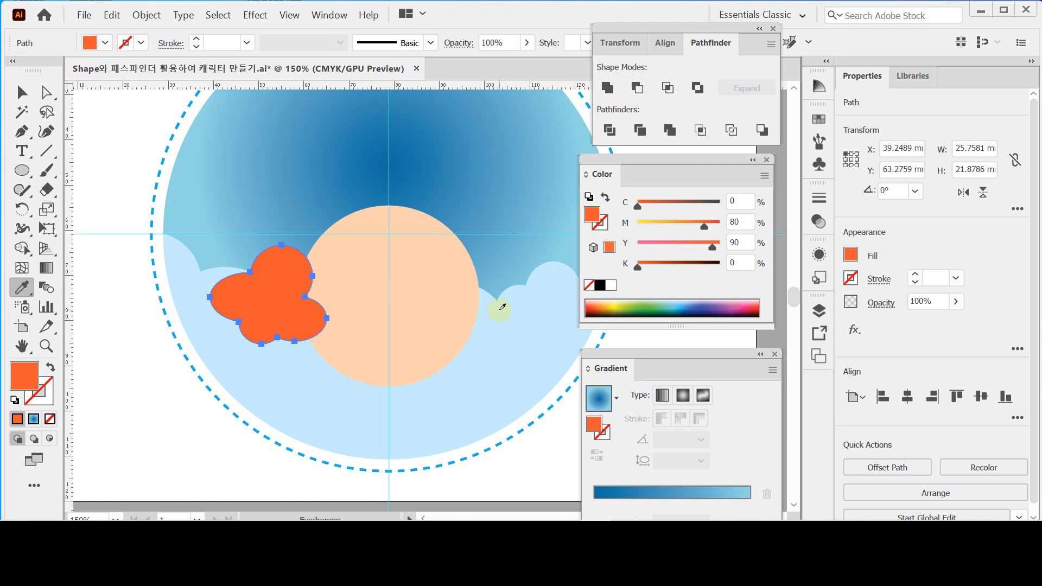
pyautogui.moveTo(212, 246); pyautogui.dragTo(389, 290)
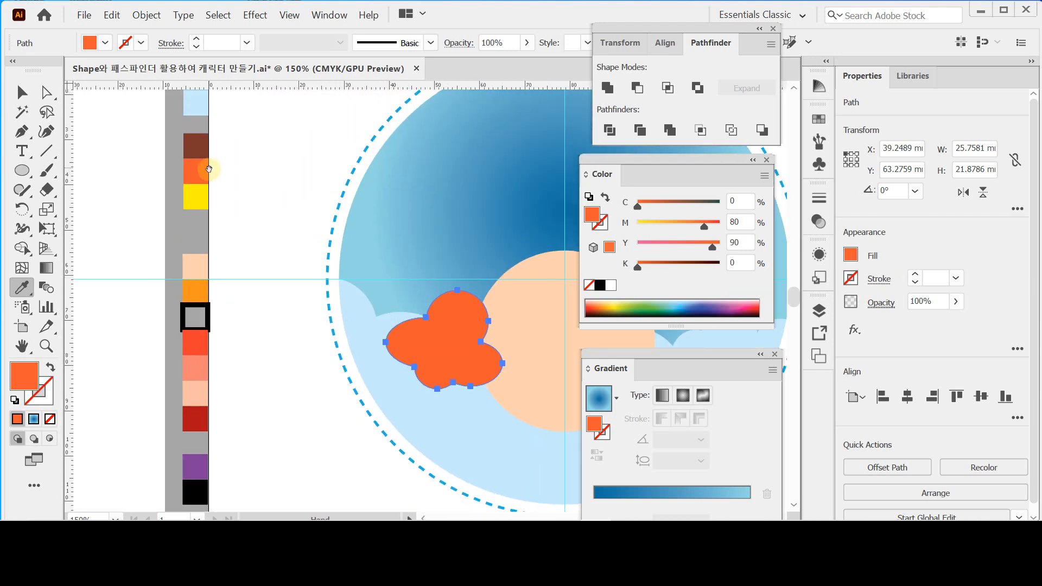
pyautogui.click(195, 292)
pyautogui.moveTo(465, 304); pyautogui.dragTo(264, 223)
pyautogui.click(265, 254)
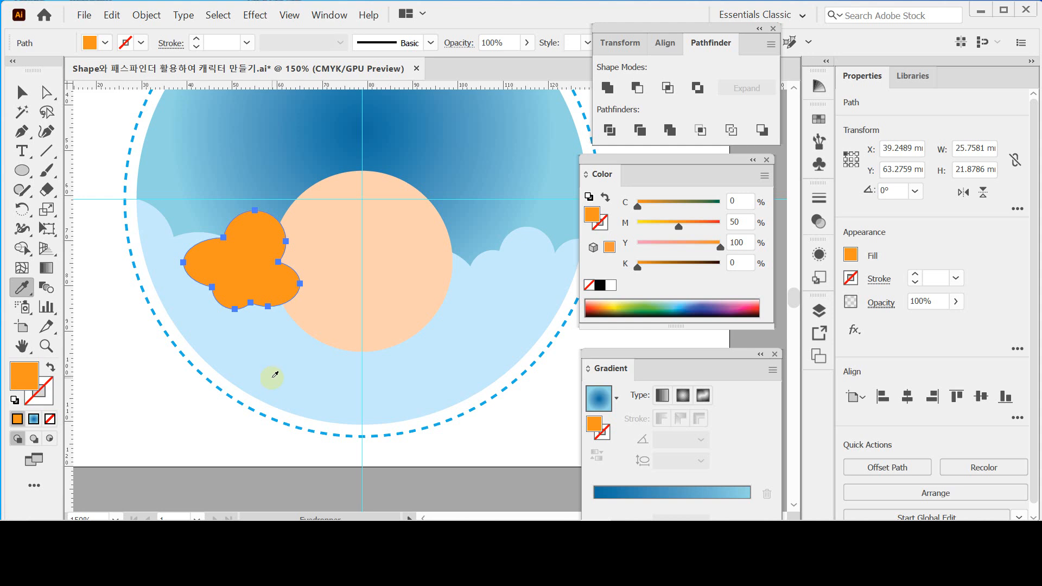
# - Send the orange hair shape backward behind the peach face circle and save the document
pyautogui.rightClick(244, 257)
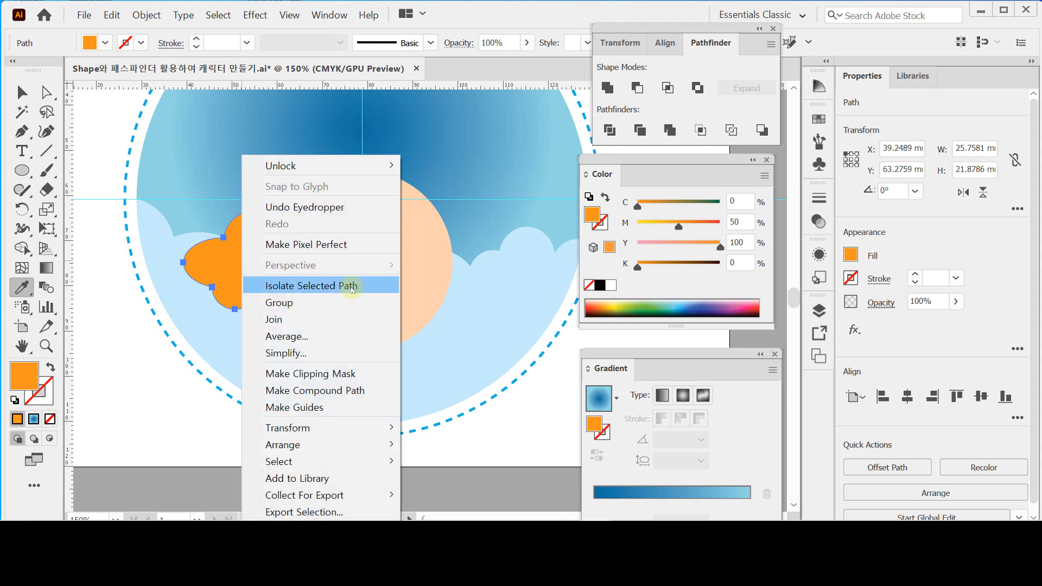
pyautogui.moveTo(355, 439)
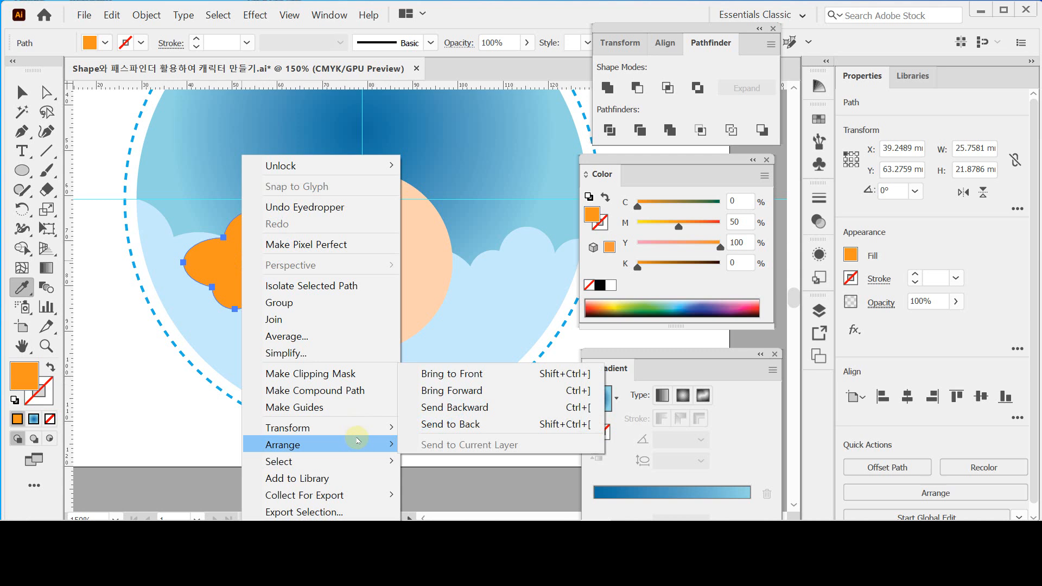
pyautogui.click(497, 410)
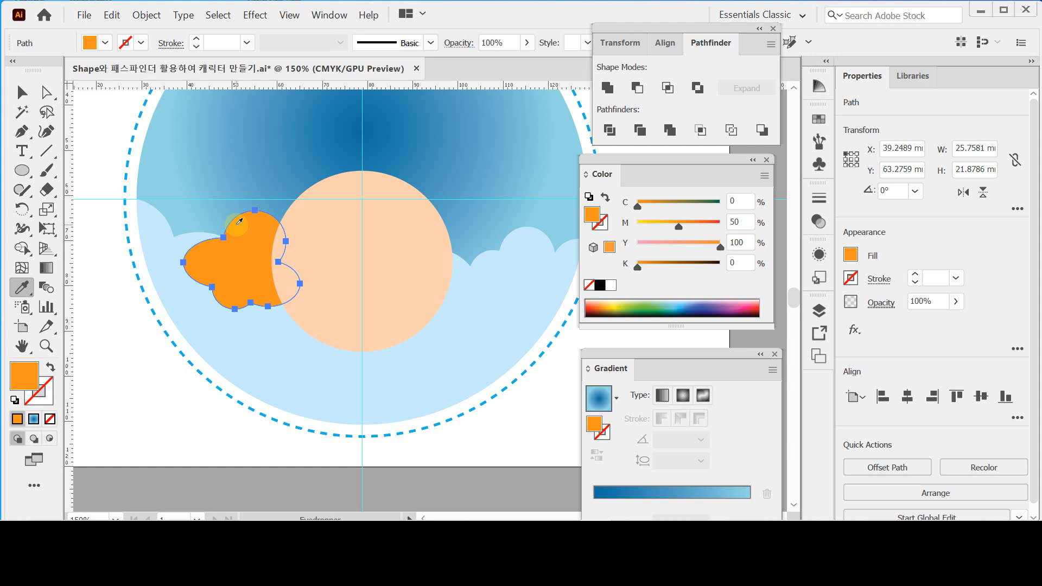
pyautogui.press('ctrl')
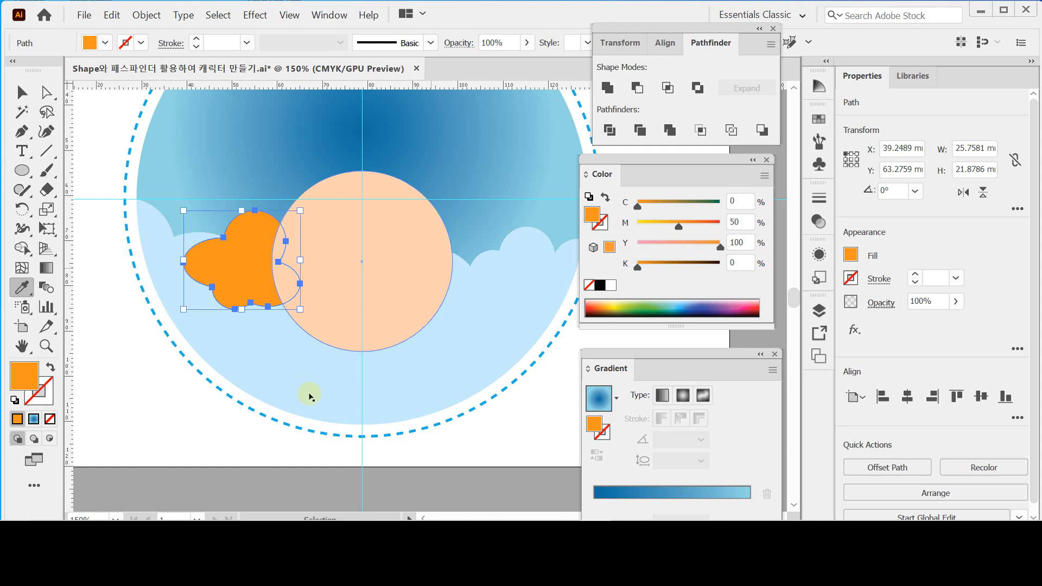
pyautogui.hotkey('ctrl', 's')
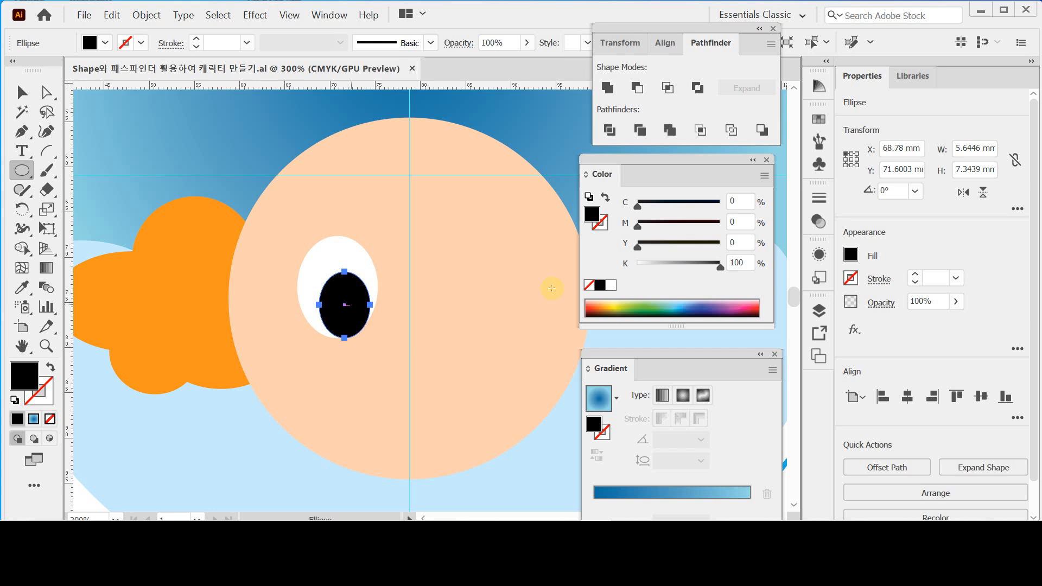
# - Reset the pupil ellipse to the default fill and stroke, swap them for a black fill, and remove the stroke
pyautogui.click(589, 197)
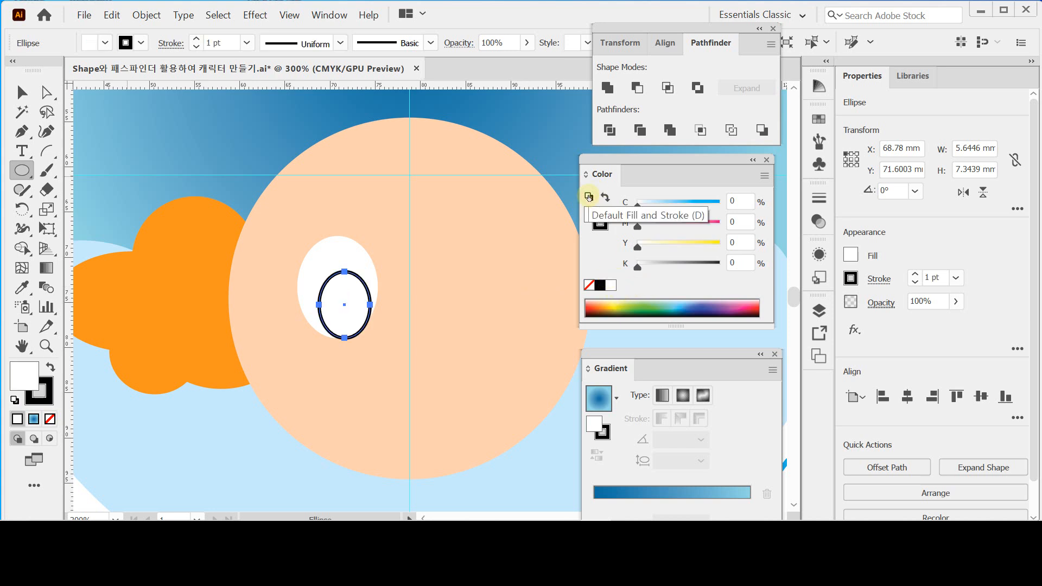
pyautogui.click(605, 197)
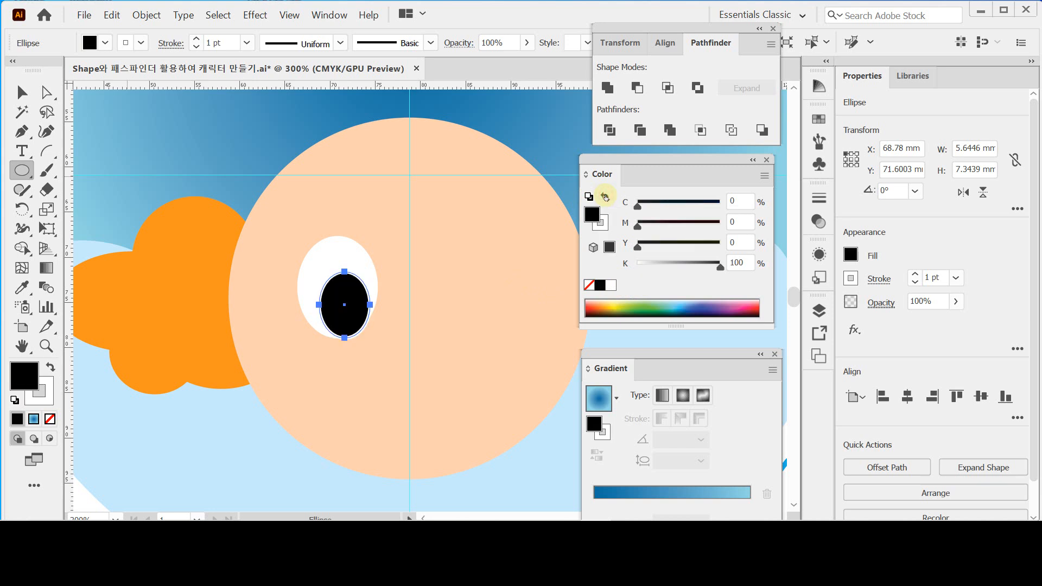
pyautogui.click(601, 224)
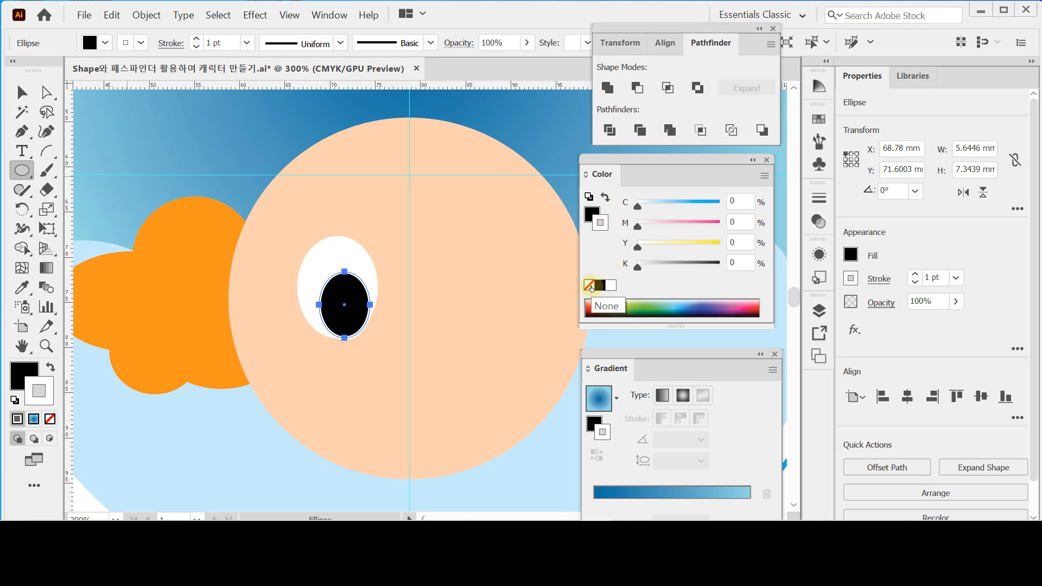
pyautogui.click(591, 286)
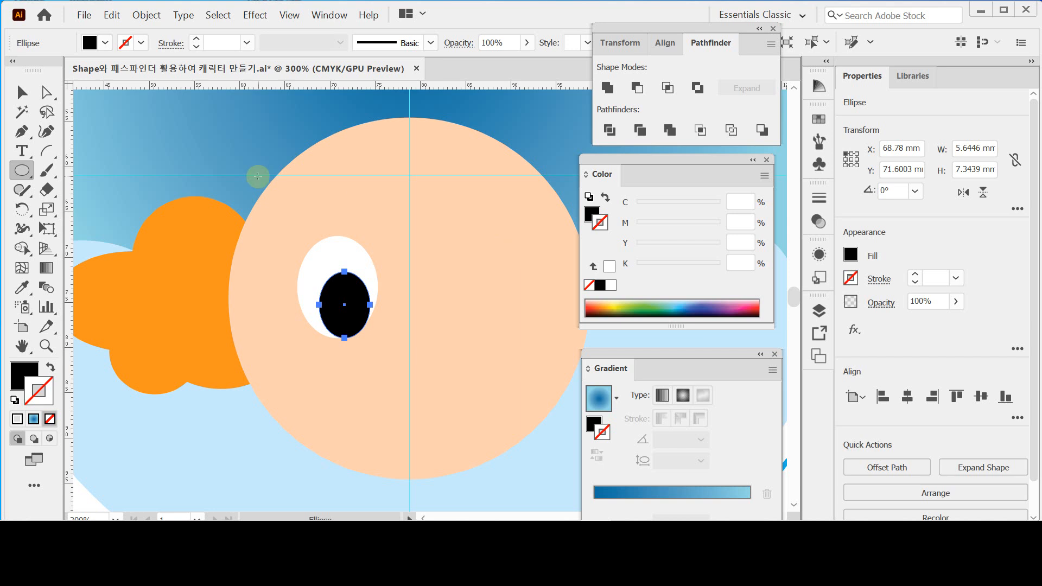
# - Draw an eyebrow about 3.6 × 3.8 mm above the eye with the Arc tool and give it a black stroke
pyautogui.click(48, 154)
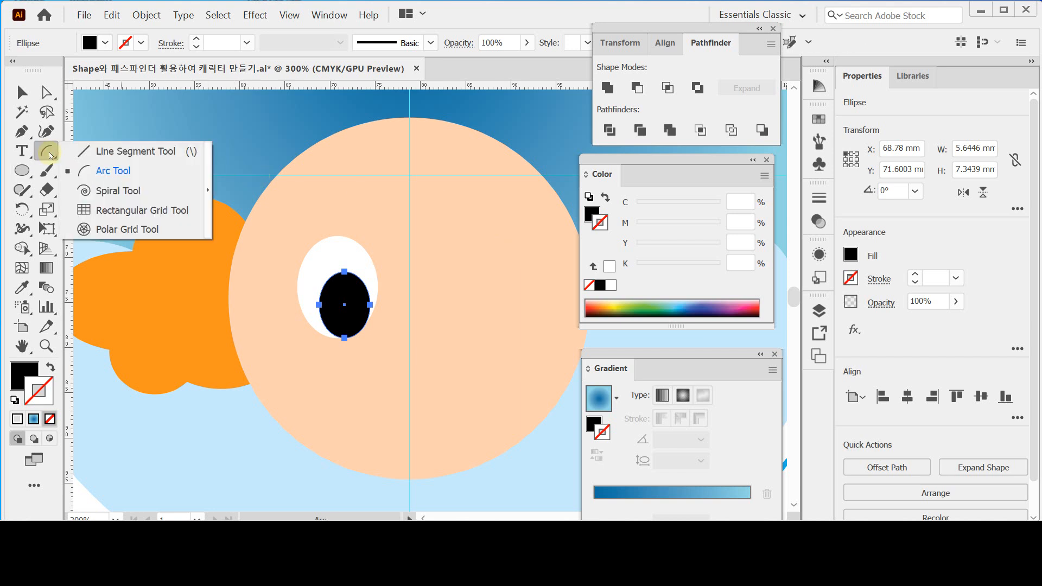
pyautogui.click(103, 171)
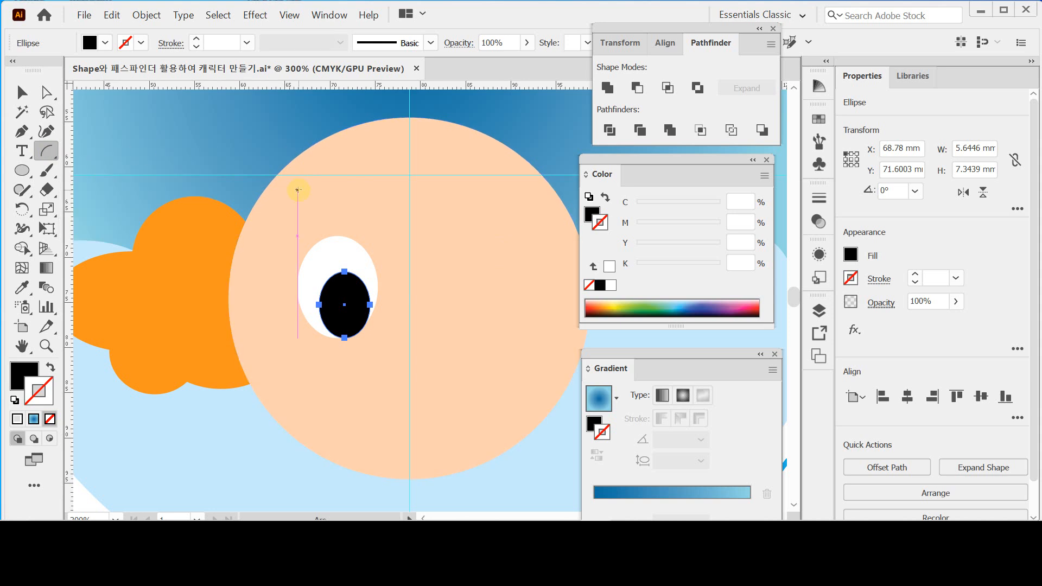
pyautogui.moveTo(293, 213)
pyautogui.mouseDown()
pyautogui.moveTo(340, 181)
pyautogui.moveTo(303, 191)
pyautogui.moveTo(319, 261)
pyautogui.moveTo(235, 234)
pyautogui.moveTo(298, 173)
pyautogui.moveTo(337, 174)
pyautogui.moveTo(283, 220)
pyautogui.moveTo(310, 177)
pyautogui.moveTo(335, 172)
pyautogui.moveTo(334, 186)
pyautogui.moveTo(324, 180)
pyautogui.mouseUp()
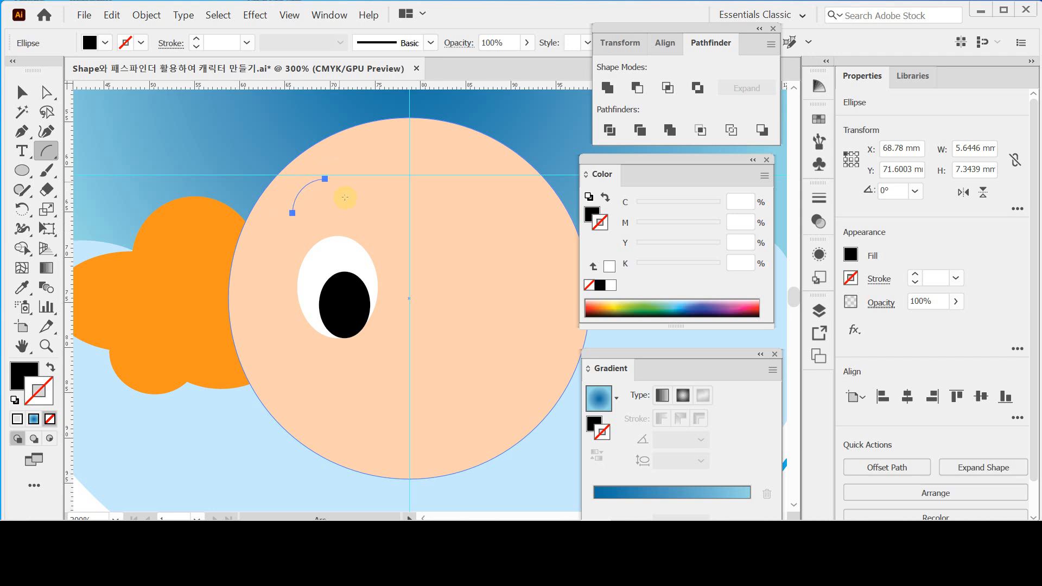
pyautogui.click(606, 226)
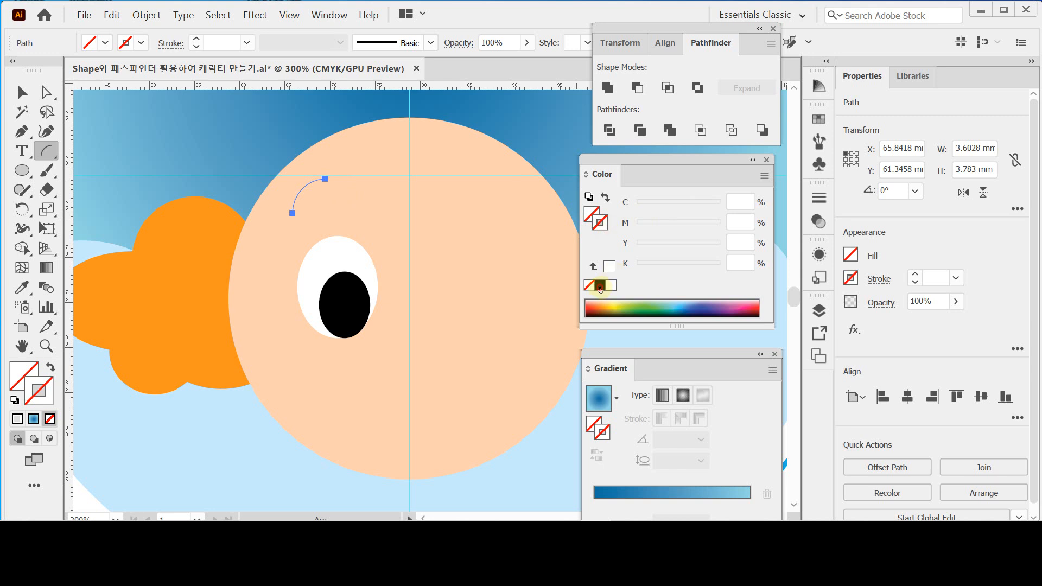
pyautogui.click(601, 287)
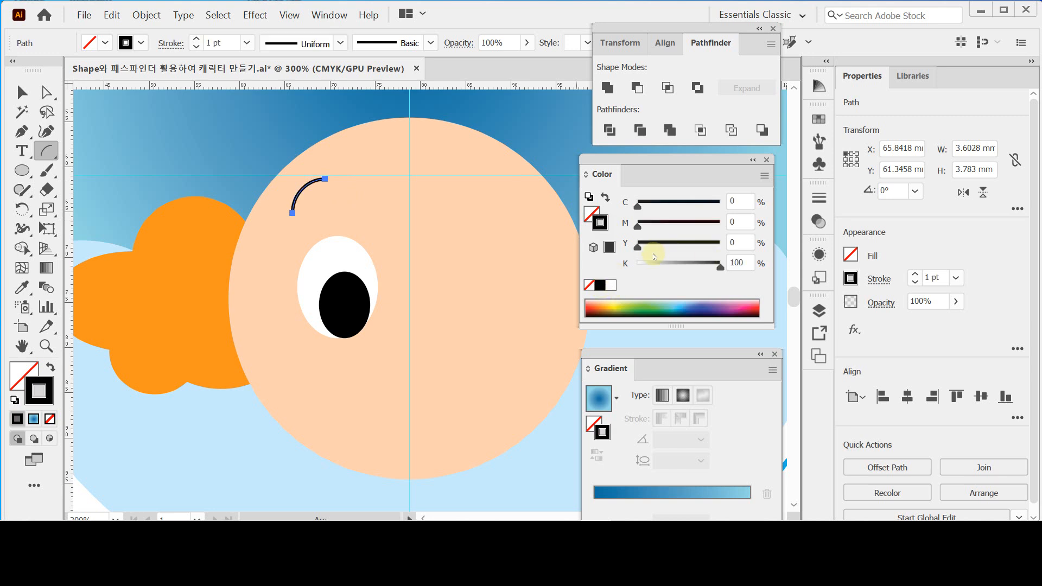
# - Set the eyebrow arc's stroke weight to 3 pt, trying a round cap and returning to the butt cap
pyautogui.click(880, 279)
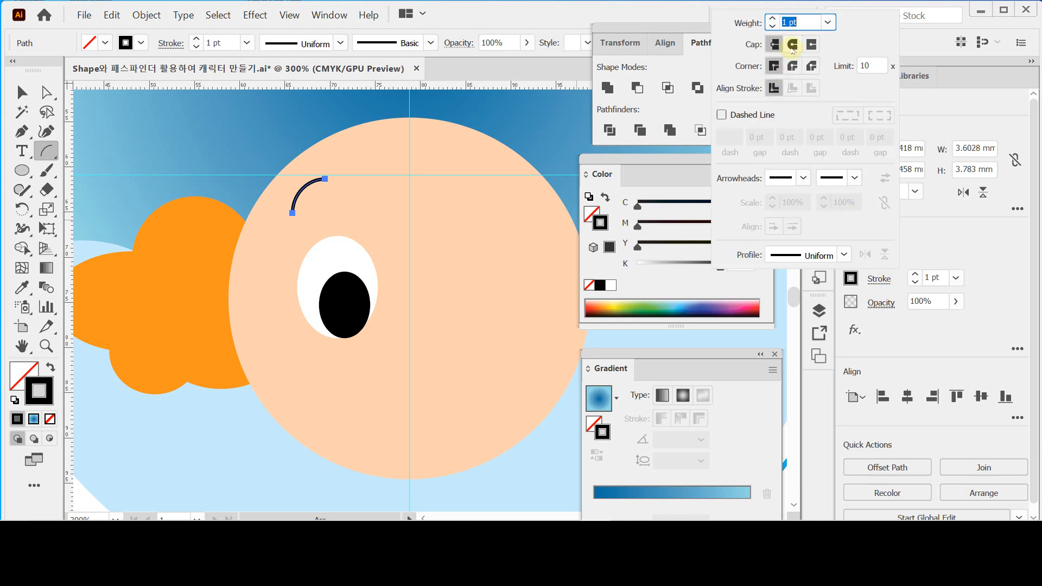
pyautogui.click(772, 19)
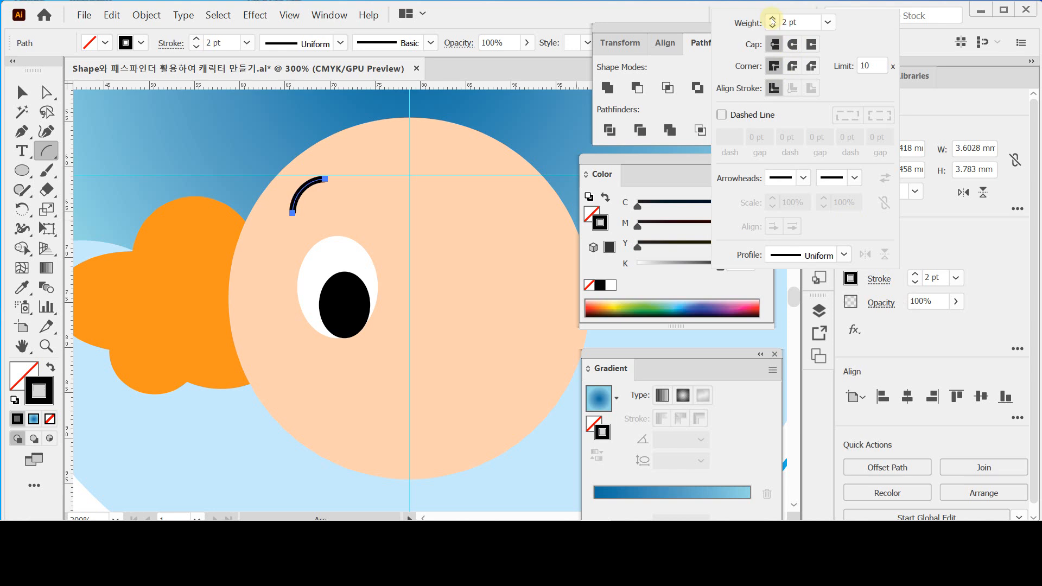
pyautogui.click(772, 19)
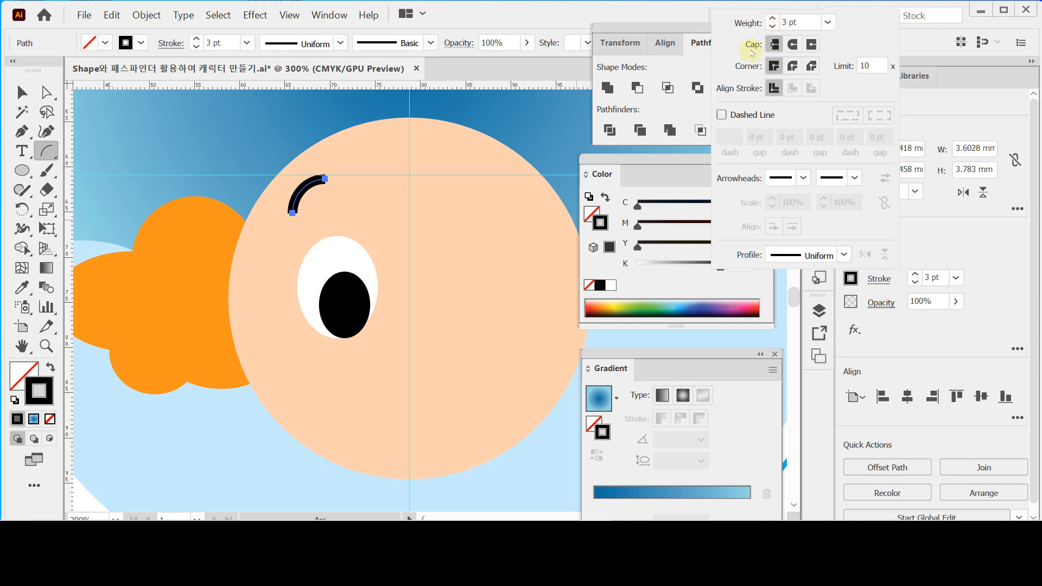
pyautogui.click(790, 48)
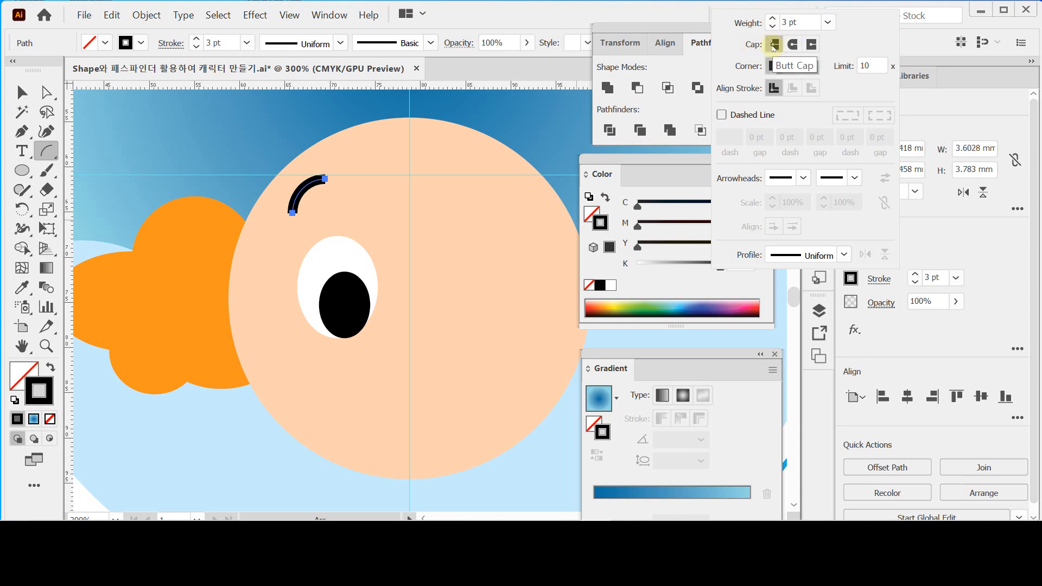
pyautogui.click(774, 48)
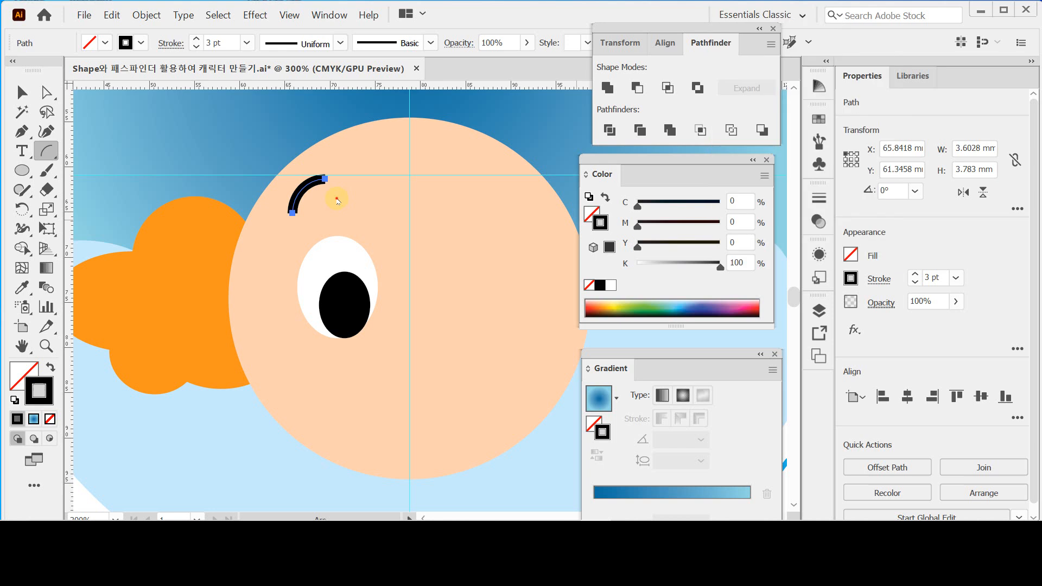
# - Give the eyebrow arc's stroke a round cap
pyautogui.keyDown('ctrl'); pyautogui.click(342, 194); pyautogui.keyUp('ctrl')
pyautogui.keyDown('ctrl'); pyautogui.click(342, 194); pyautogui.keyUp('ctrl')
pyautogui.moveTo(511, 387); pyautogui.dragTo(339, 160)
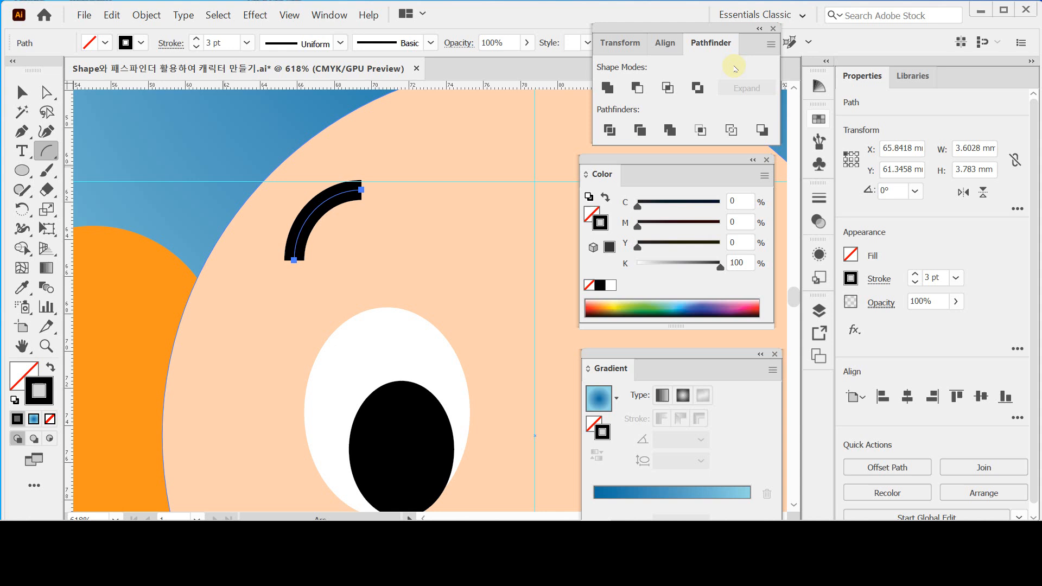
pyautogui.click(879, 279)
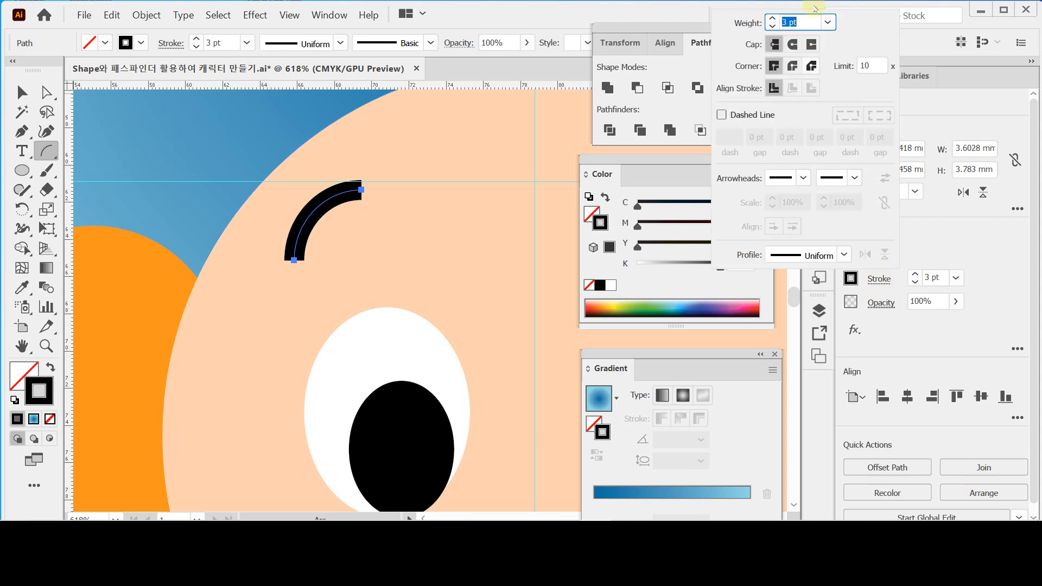
pyautogui.click(793, 46)
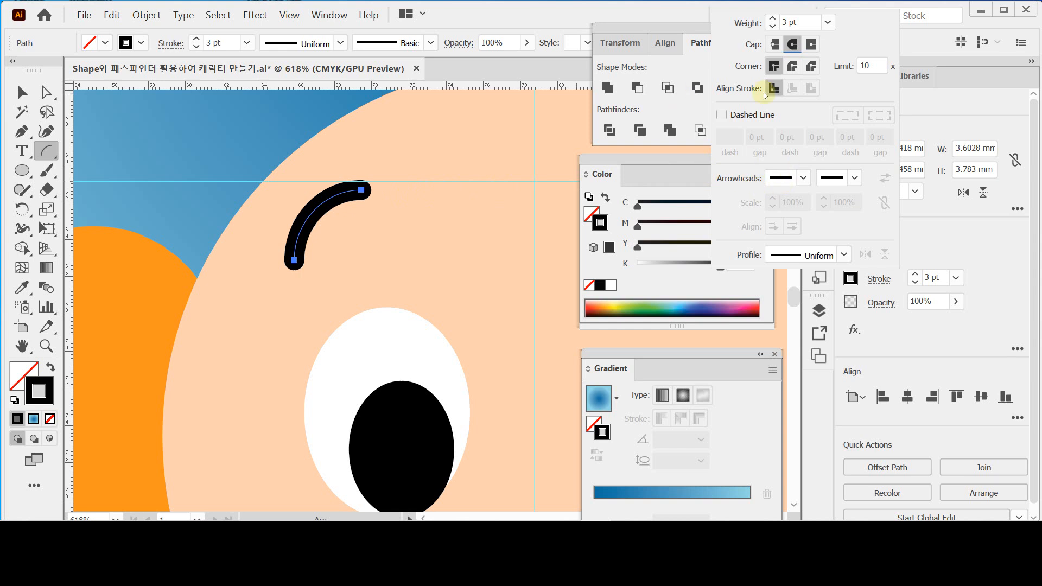
# - Keep the round cap on the eyebrow arc's stroke and close its stroke options
pyautogui.click(795, 43)
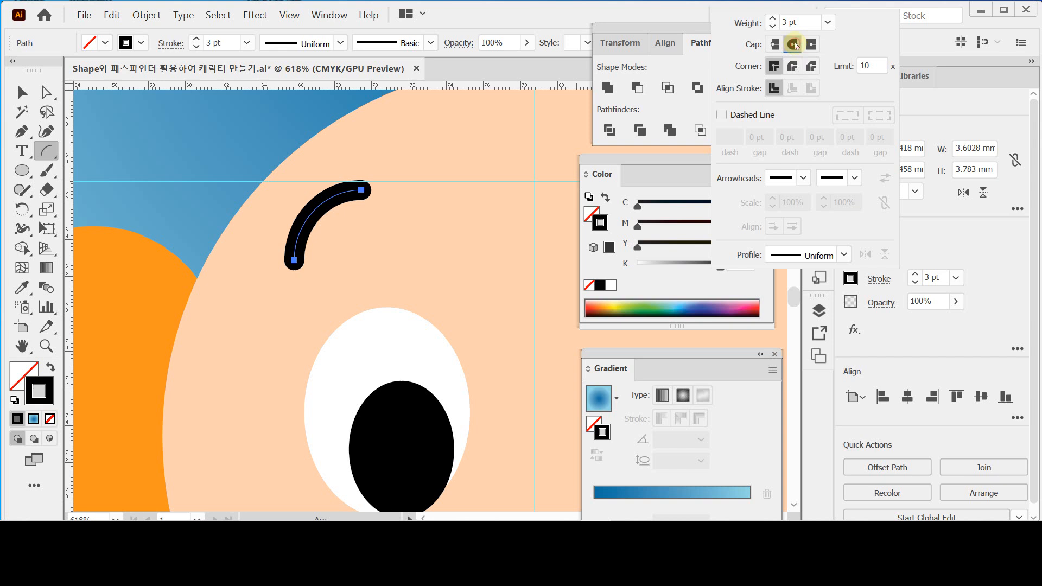
pyautogui.click(937, 103)
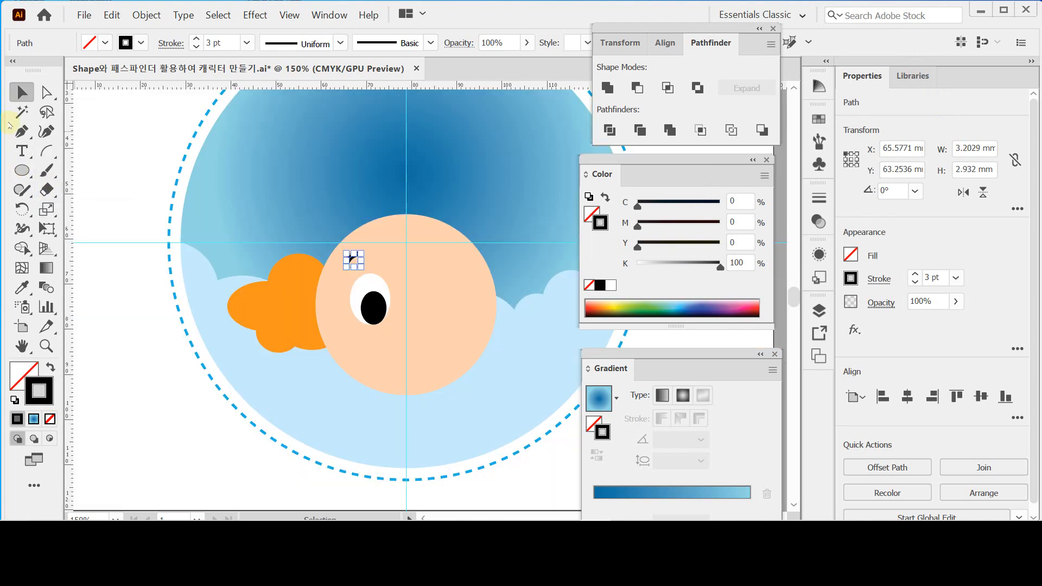
# - Reflect a copy of the hair, eyebrow, eye white and pupil about the vertical centre guide, using the Vertical axis
pyautogui.click(25, 94)
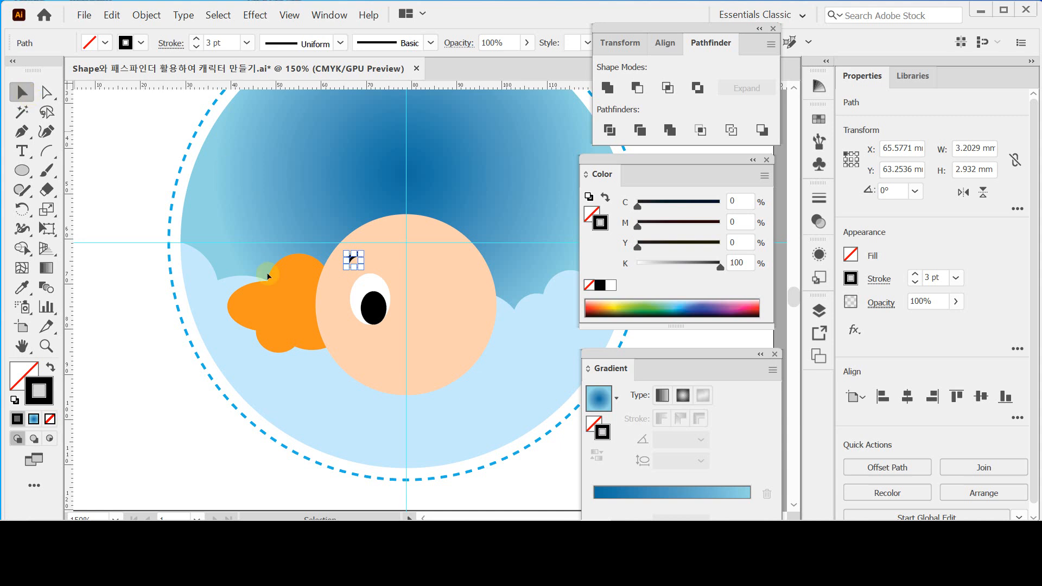
pyautogui.keyDown('shift'); pyautogui.click(280, 302); pyautogui.keyUp('shift')
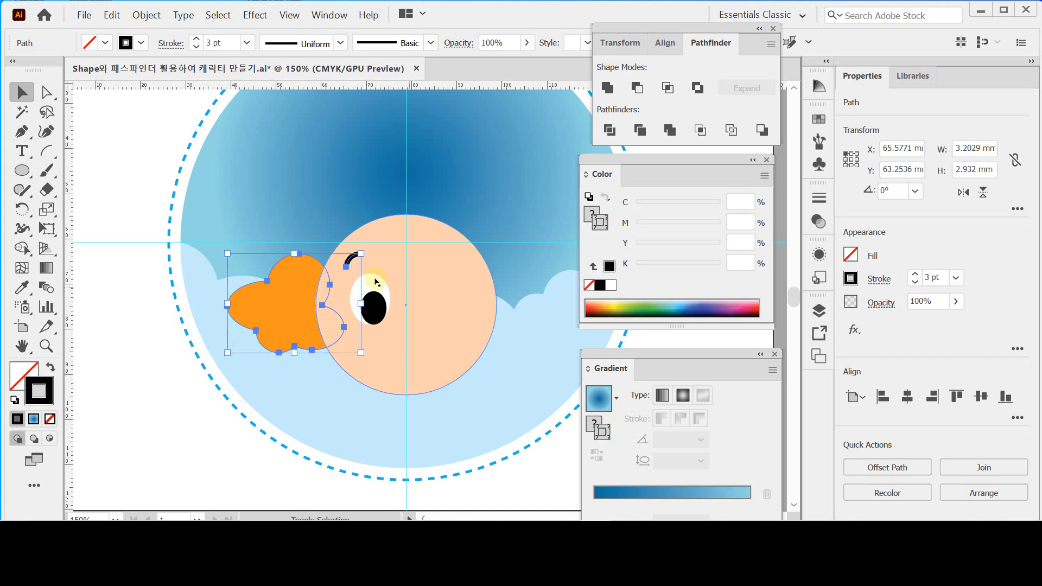
pyautogui.keyDown('shift'); pyautogui.click(382, 299); pyautogui.keyUp('shift')
pyautogui.keyDown('shift'); pyautogui.click(379, 308); pyautogui.keyUp('shift')
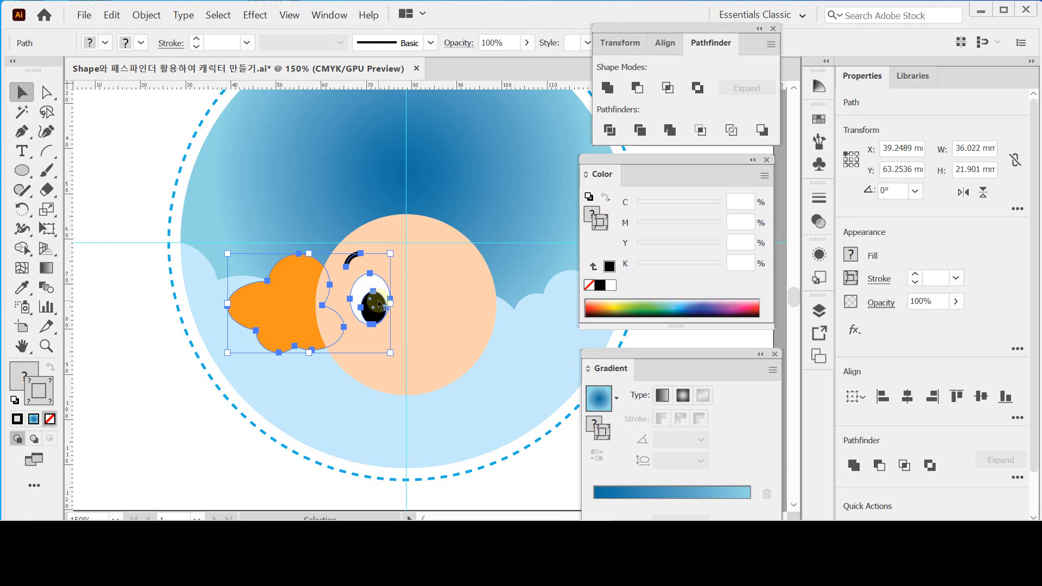
pyautogui.moveTo(423, 288); pyautogui.dragTo(392, 279)
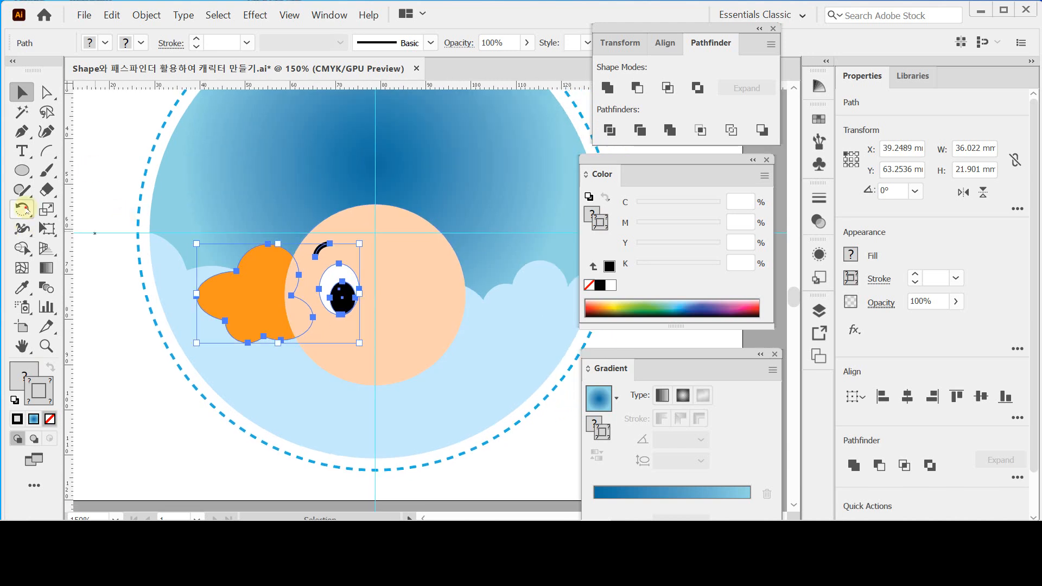
pyautogui.click(23, 210)
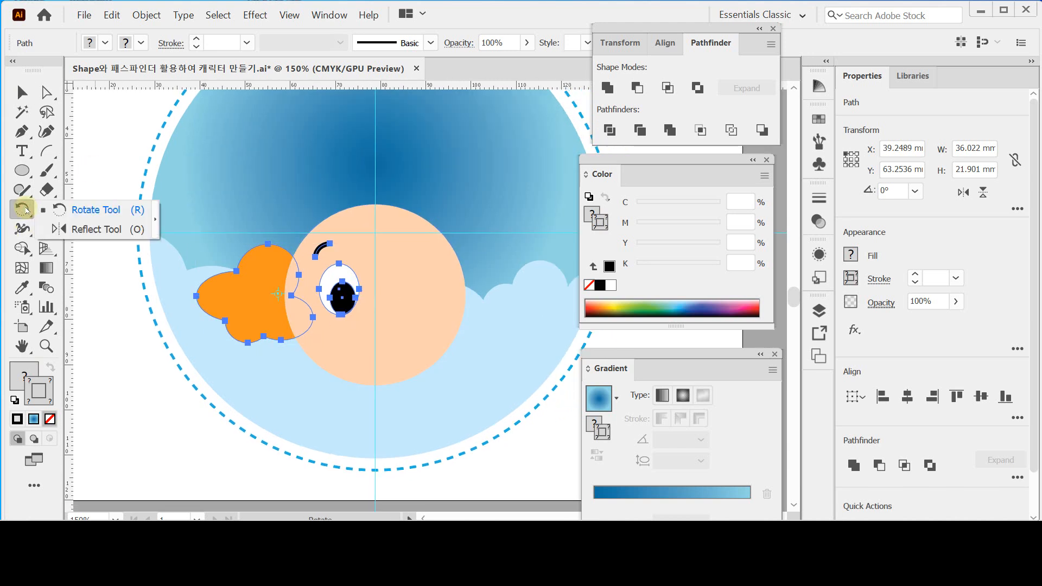
pyautogui.click(94, 230)
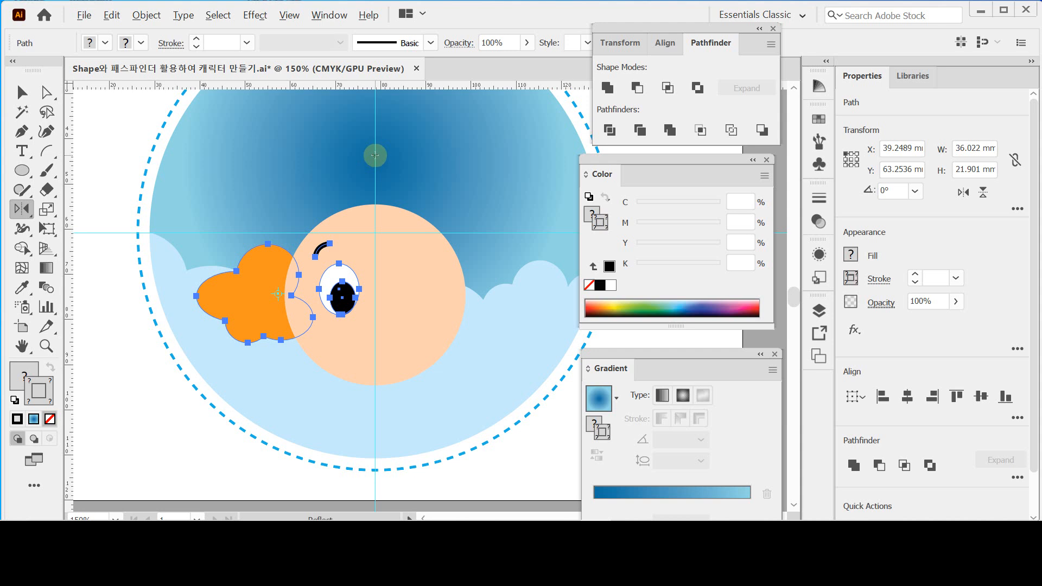
pyautogui.keyDown('alt'); pyautogui.click(375, 156); pyautogui.keyUp('alt')
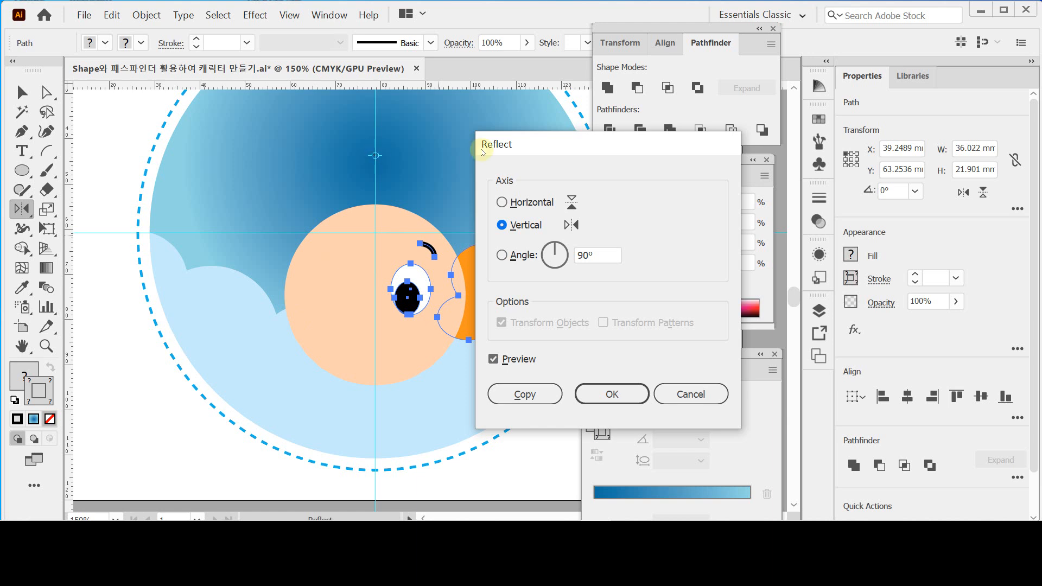
pyautogui.moveTo(527, 144)
pyautogui.mouseDown()
pyautogui.moveTo(542, 136)
pyautogui.moveTo(531, 132)
pyautogui.mouseUp()
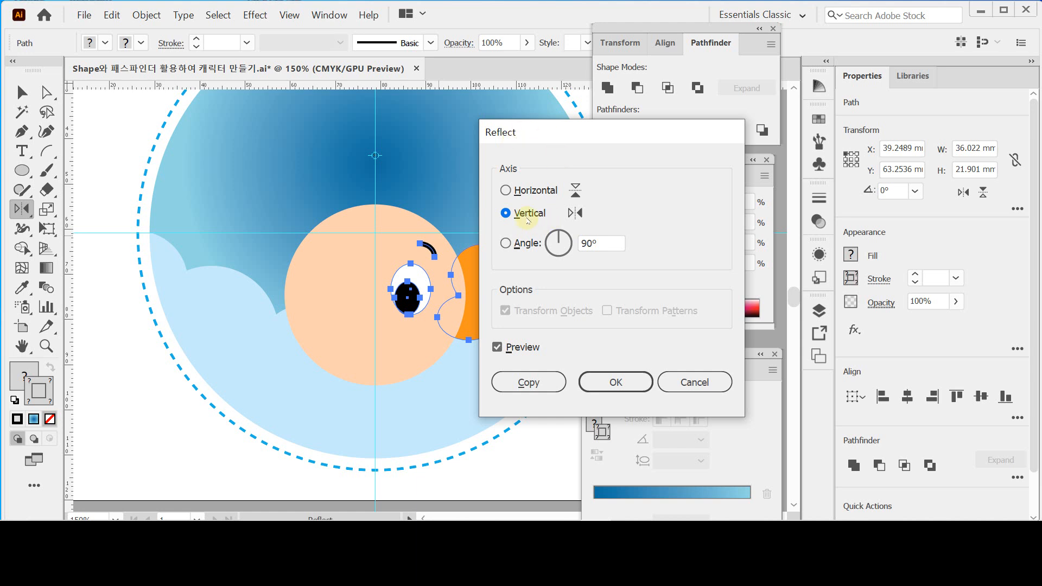
pyautogui.click(499, 350)
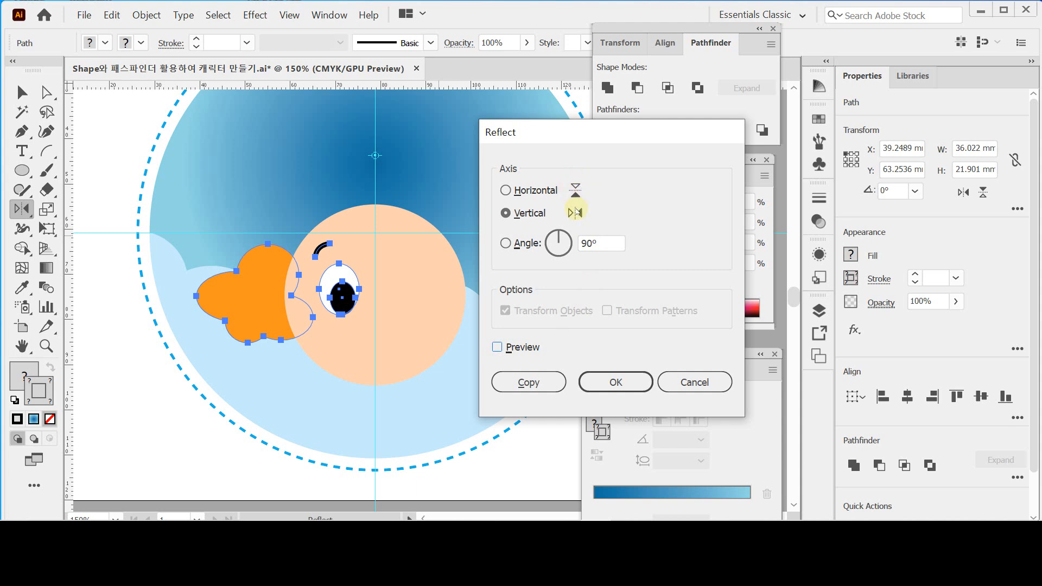
pyautogui.click(506, 349)
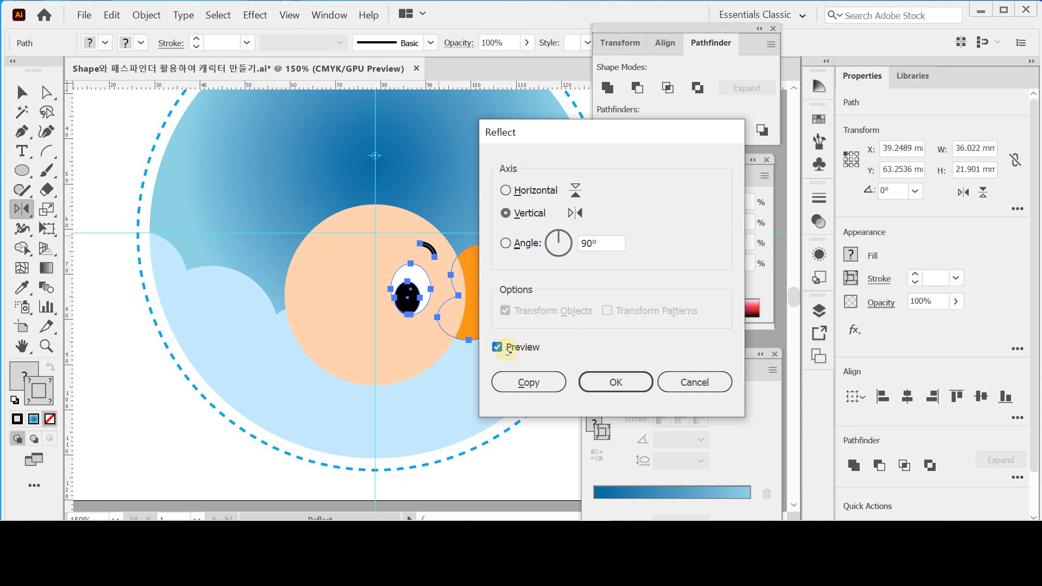
pyautogui.moveTo(548, 140); pyautogui.dragTo(598, 137)
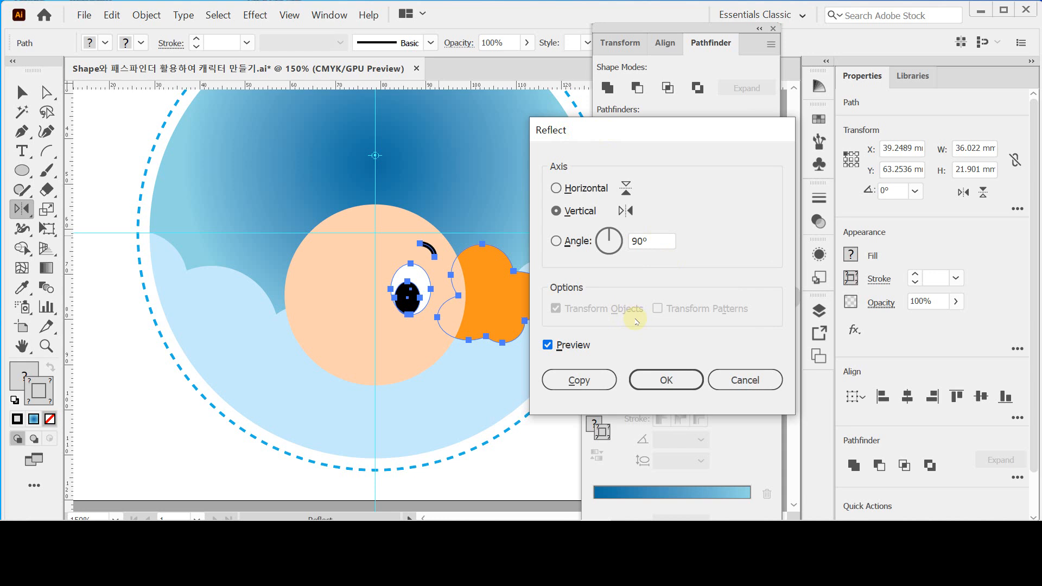
pyautogui.click(590, 382)
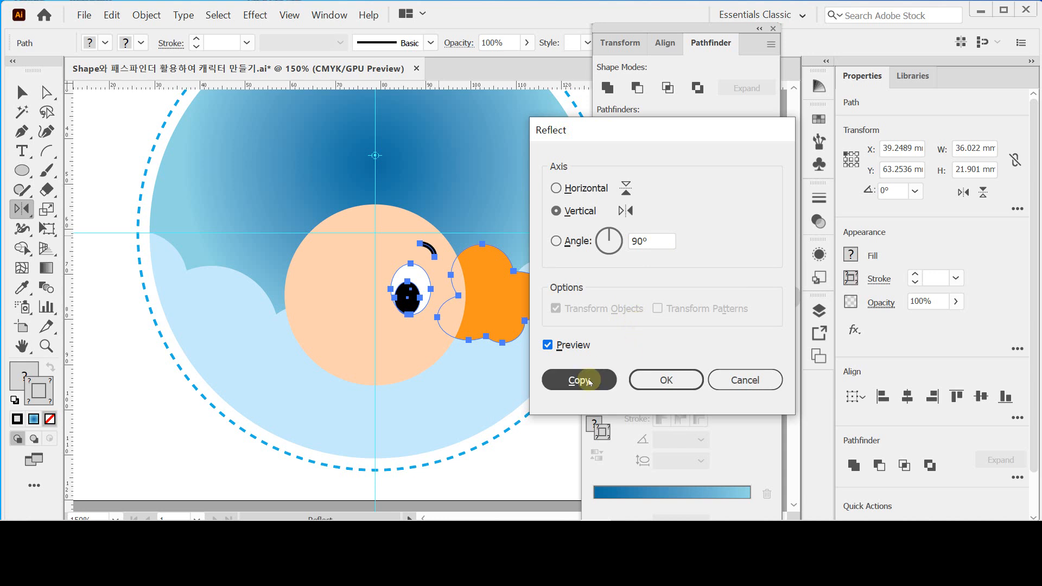
pyautogui.click(590, 384)
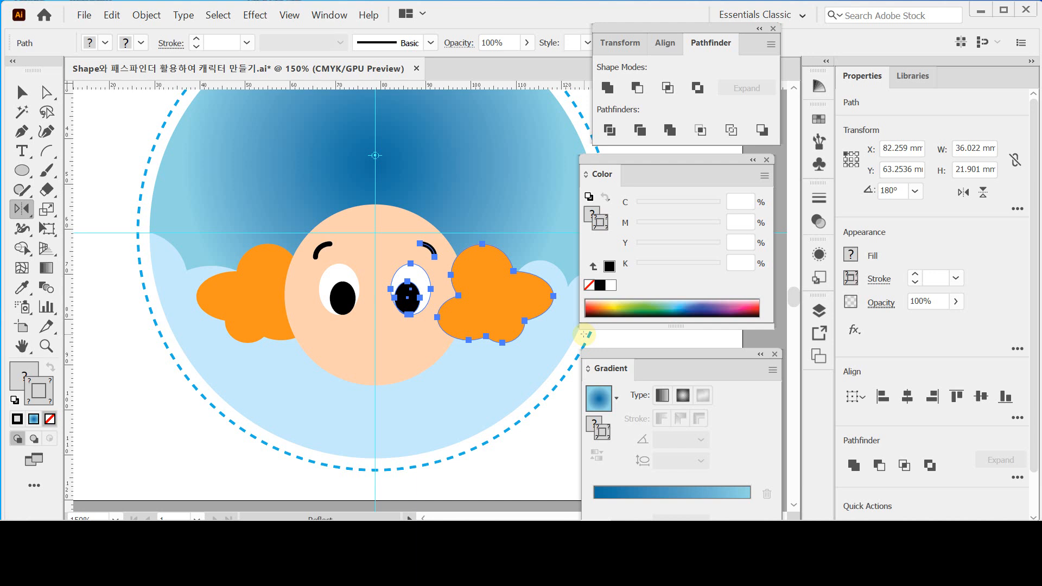
# - Send the mirrored hair shape backward behind the face circle and save the document
pyautogui.moveTo(463, 255); pyautogui.dragTo(411, 238)
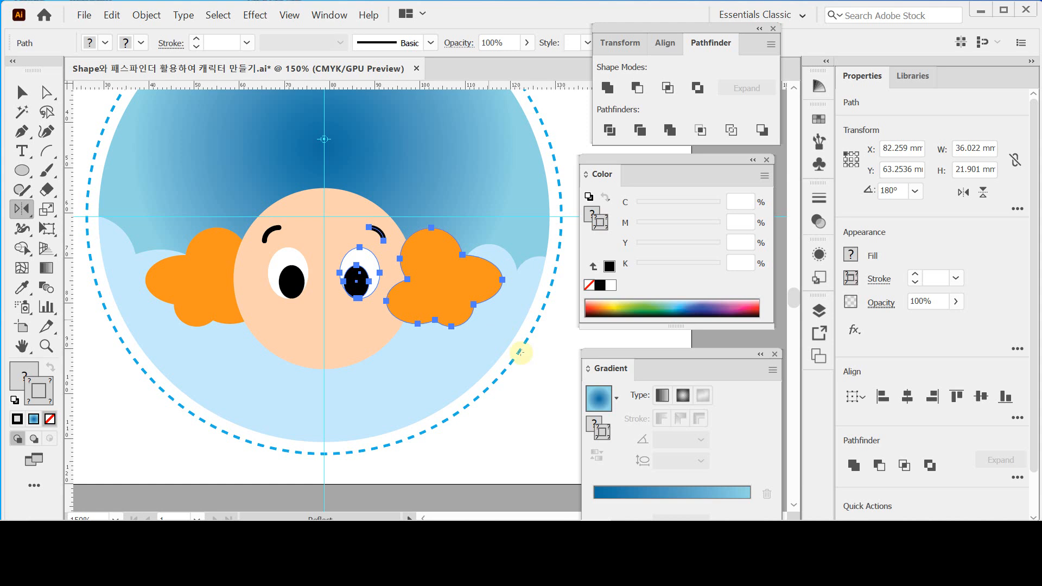
pyautogui.keyDown('ctrl'); pyautogui.click(535, 387); pyautogui.keyUp('ctrl')
pyautogui.keyDown('ctrl'); pyautogui.click(423, 284); pyautogui.keyUp('ctrl')
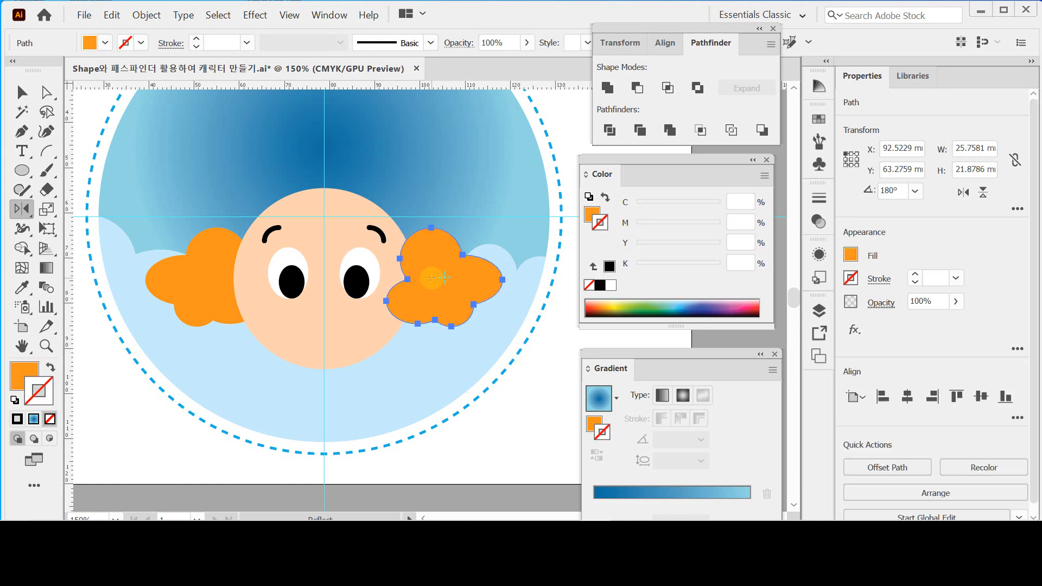
pyautogui.press('ctrl')
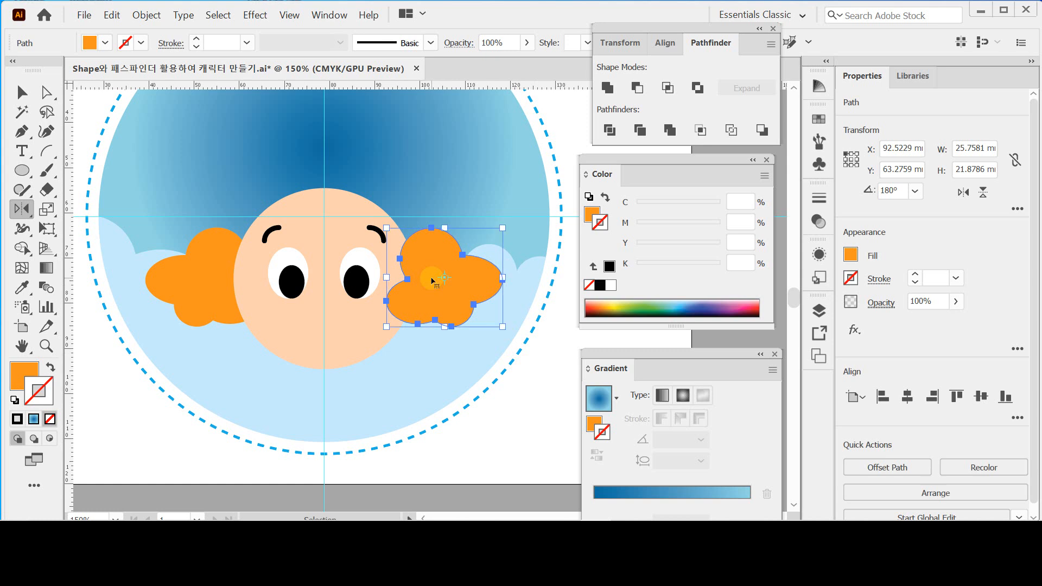
pyautogui.hotkey('ctrl', '[')
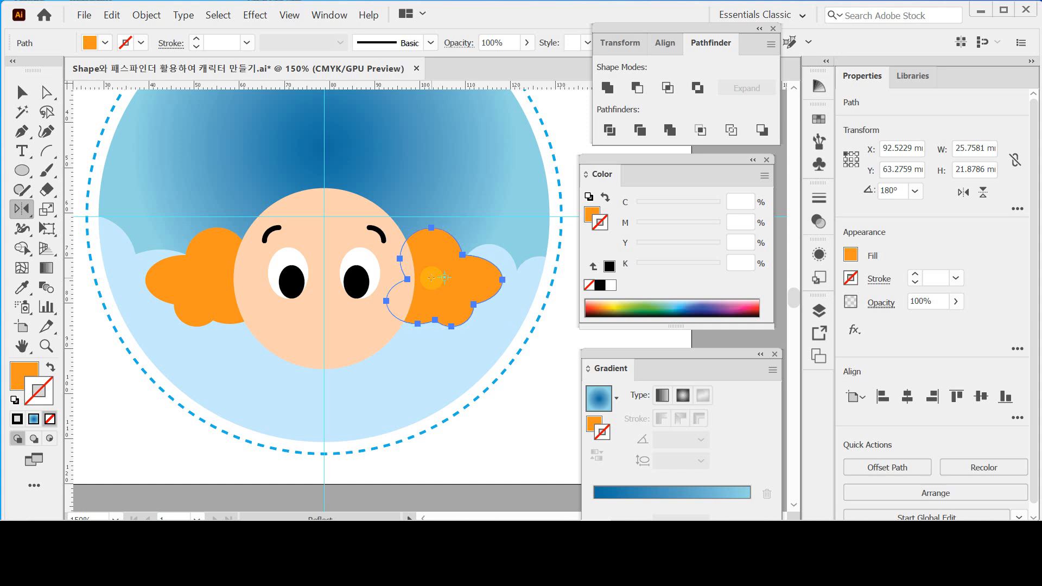
pyautogui.press('ctrl')
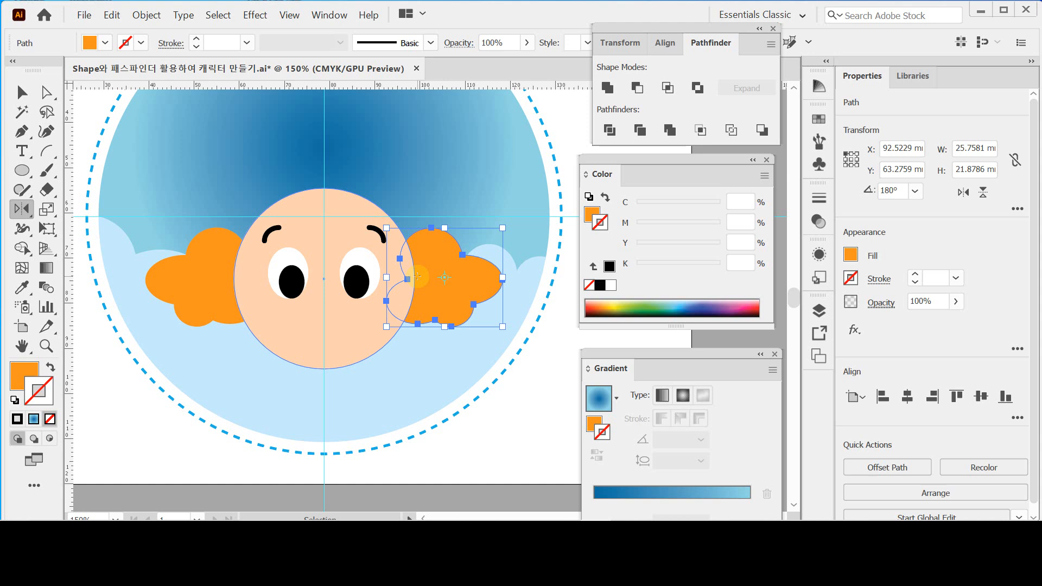
pyautogui.hotkey('ctrl', 's')
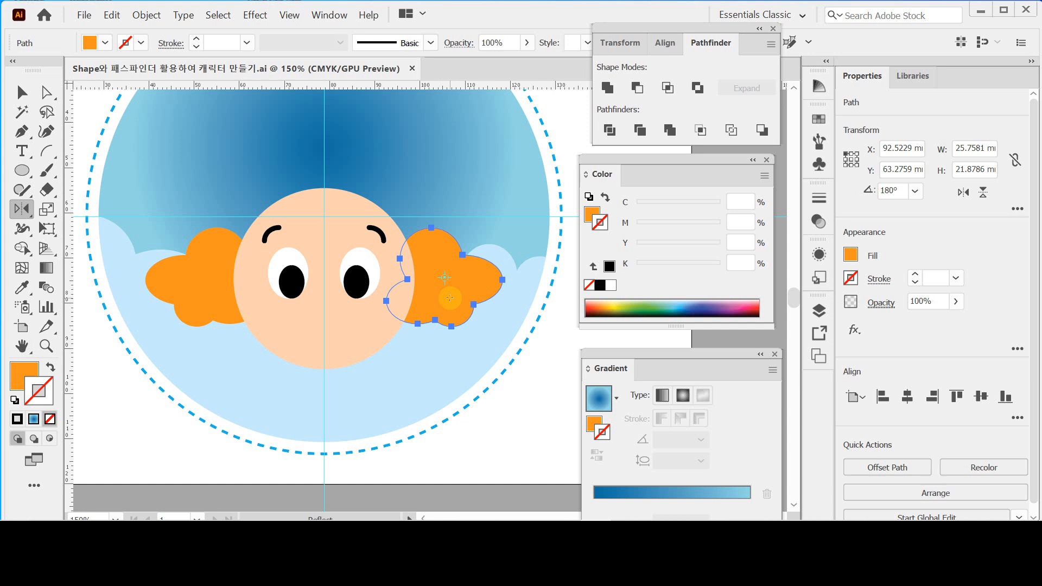
# - Duplicate the mirrored orange hair shape onto the top of the head
pyautogui.press('ctrl')
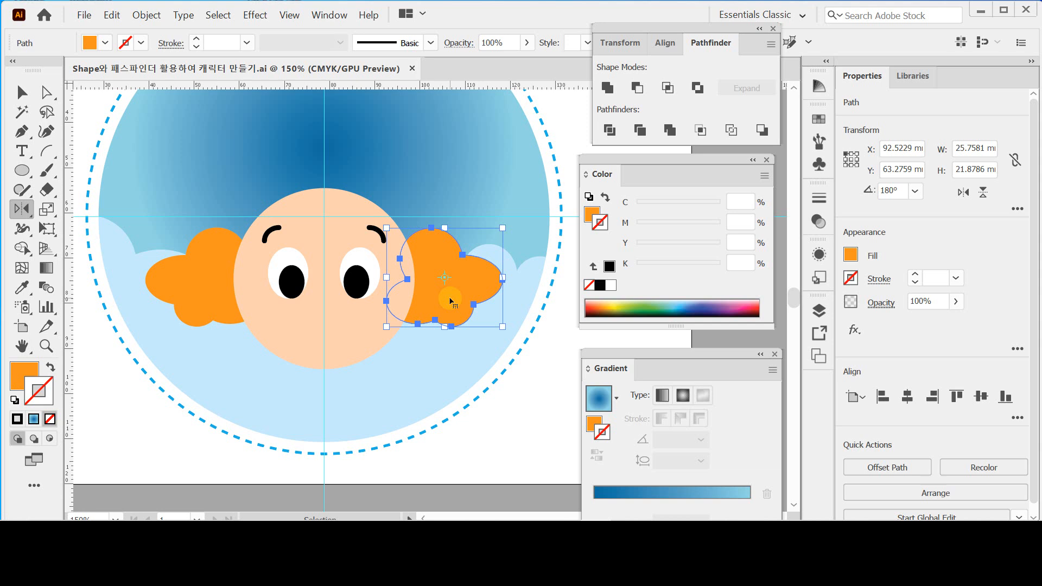
pyautogui.moveTo(450, 300); pyautogui.dragTo(311, 216)
pyautogui.keyDown('ctrl'); pyautogui.click(359, 240); pyautogui.keyUp('ctrl')
pyautogui.moveTo(456, 278); pyautogui.dragTo(380, 227)
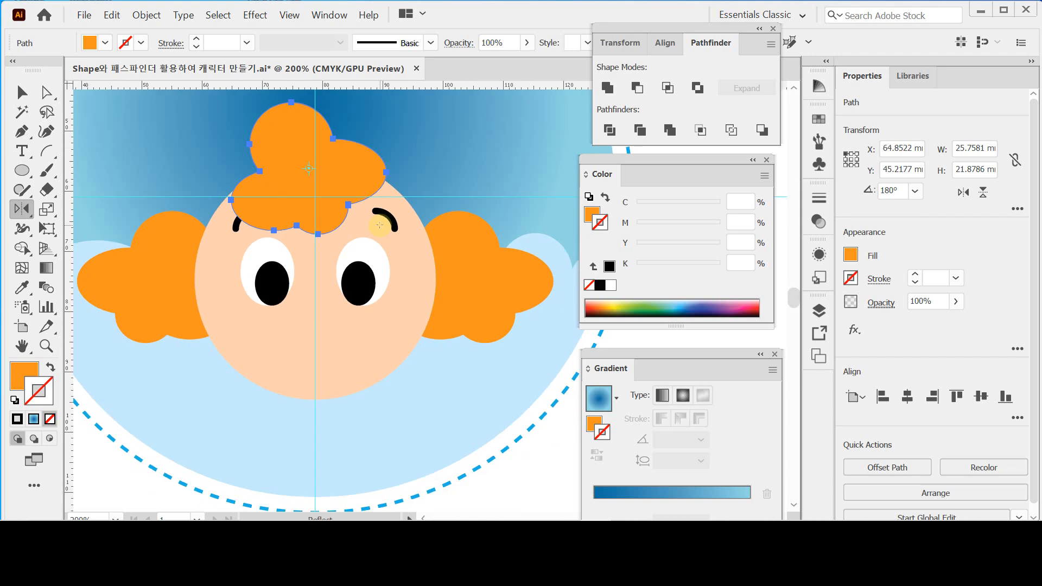
# - Scale the hair copy on top of the head uniformly to 50%
pyautogui.click(43, 211)
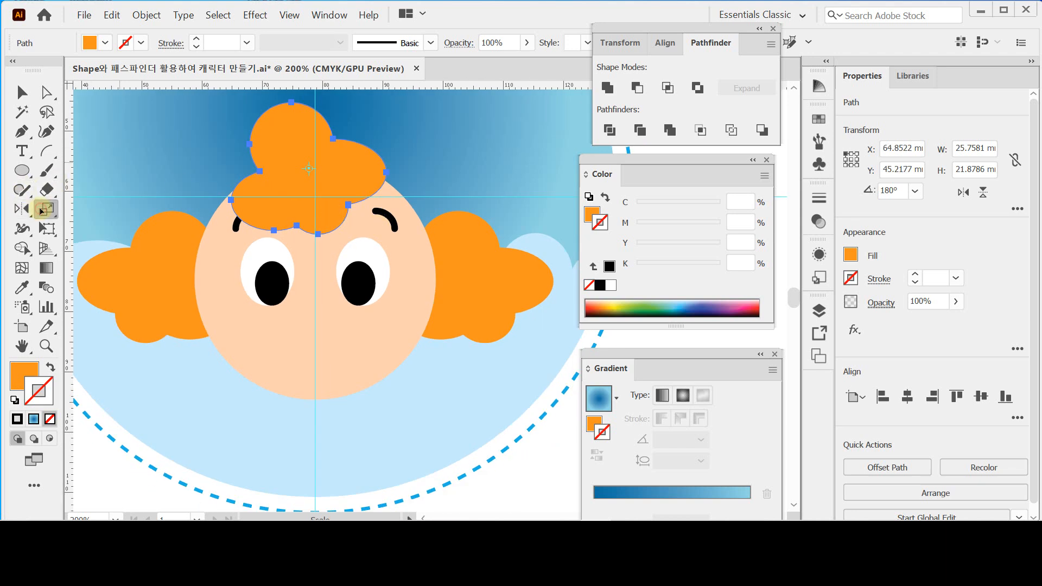
pyautogui.doubleClick(43, 211)
pyautogui.write('50')
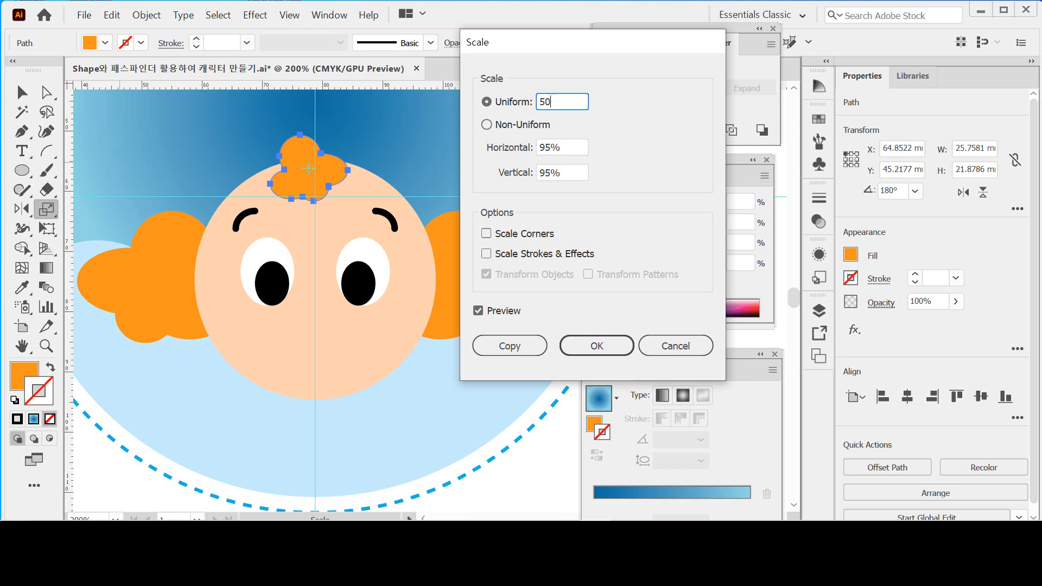
pyautogui.press('Return')
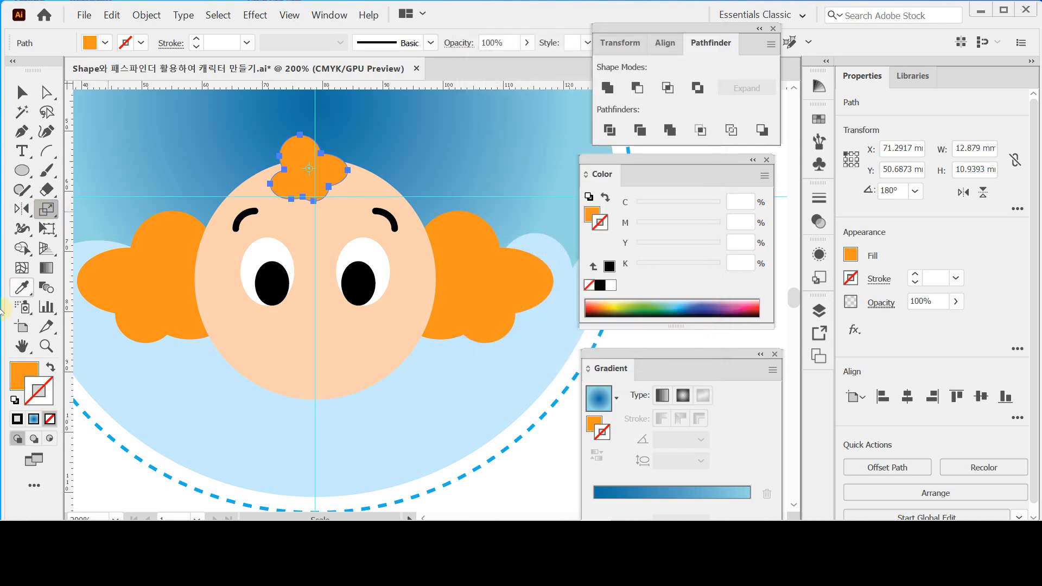
# - Rotate the small hair tuft by -90°
pyautogui.click(28, 211)
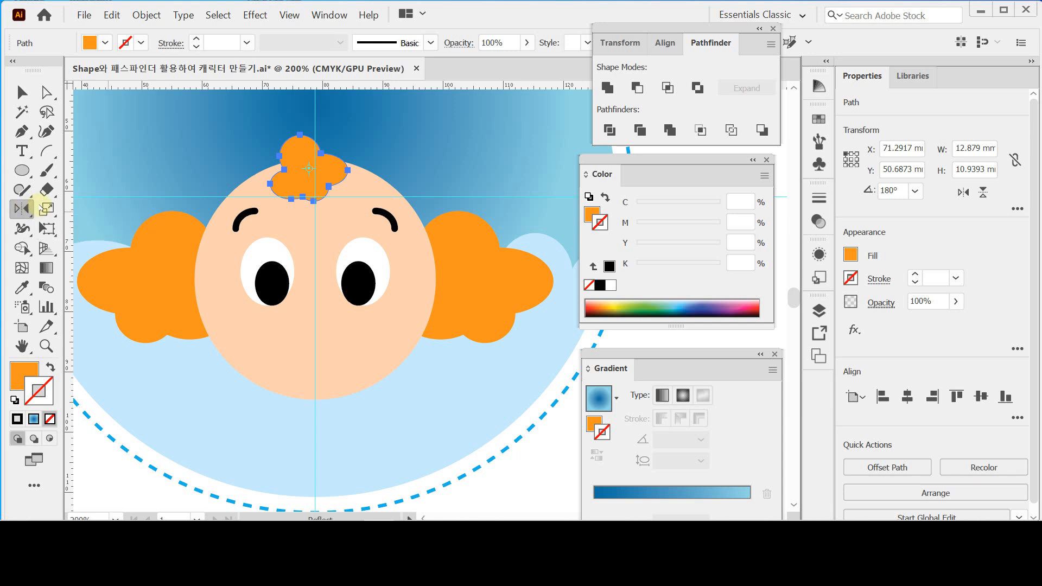
pyautogui.moveTo(47, 223); pyautogui.dragTo(102, 138)
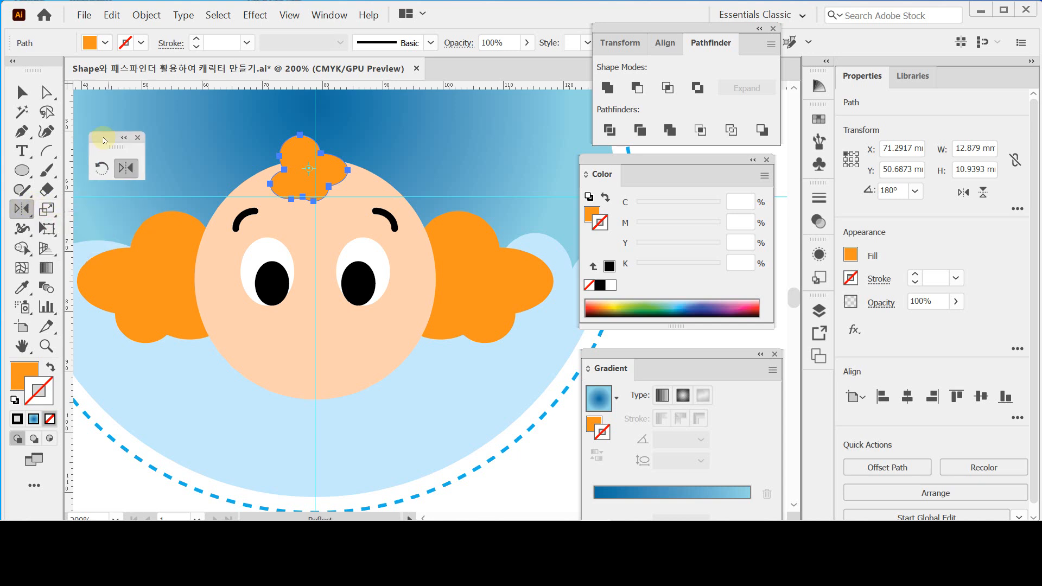
pyautogui.doubleClick(101, 169)
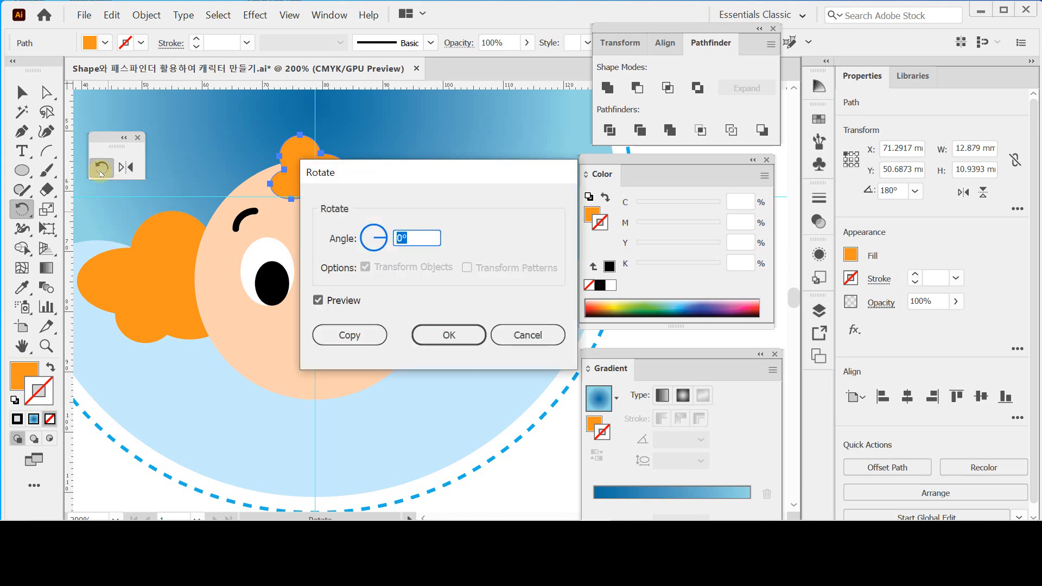
pyautogui.write('-90')
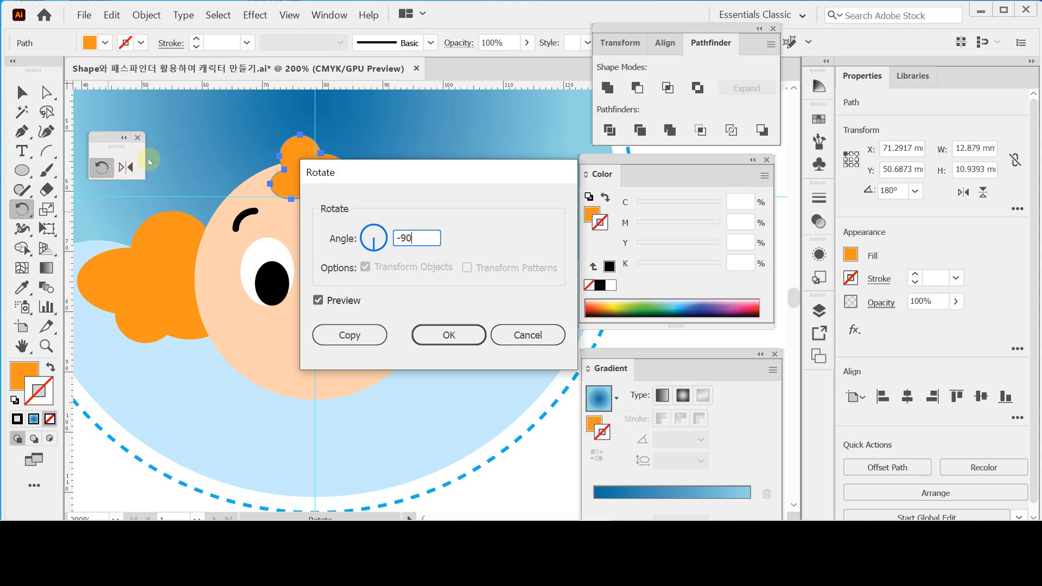
pyautogui.press('Tab')
pyautogui.moveTo(365, 166); pyautogui.dragTo(496, 160)
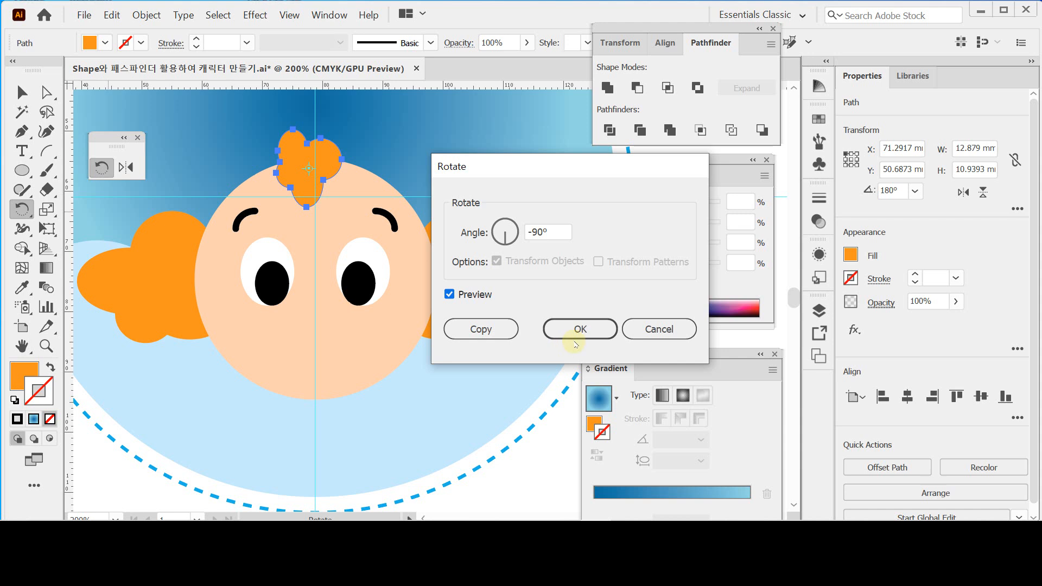
pyautogui.click(565, 333)
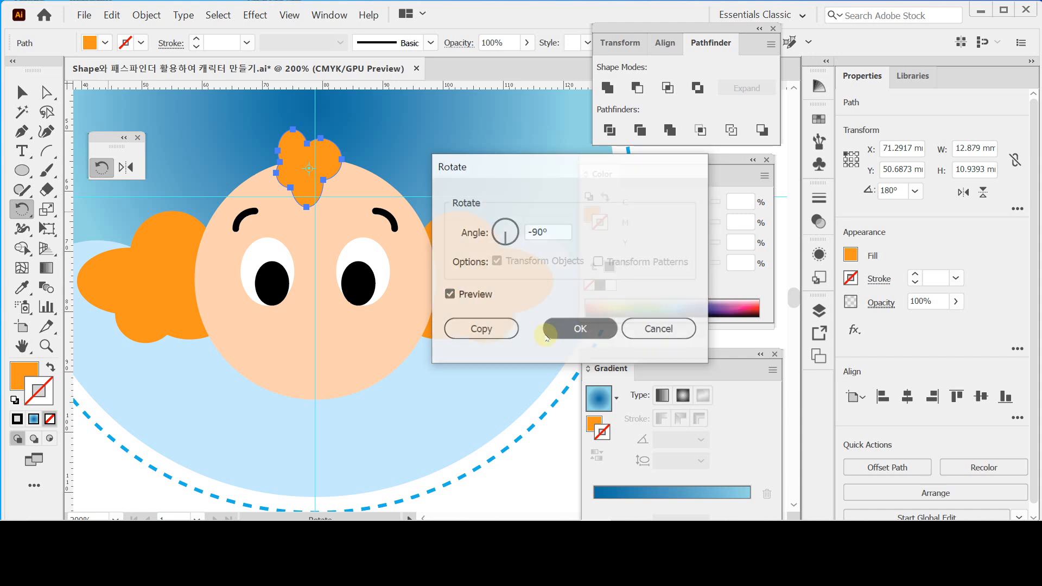
# - Move the hair tuft down onto the upper forehead and nudge it to about X 74.4 mm, Y 54.4 mm
pyautogui.moveTo(325, 163); pyautogui.dragTo(338, 197)
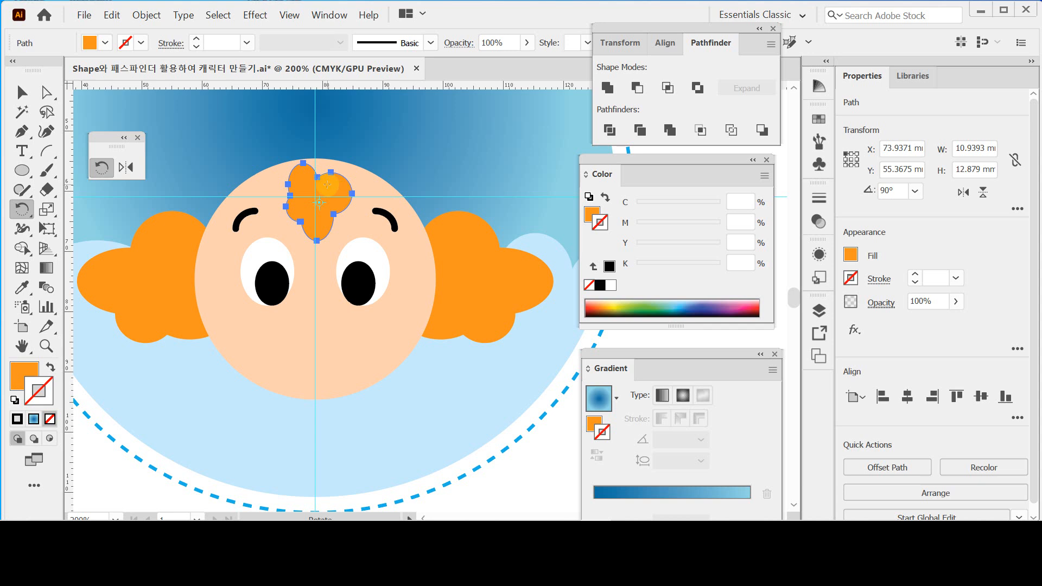
pyautogui.press('Up')
pyautogui.press('Up')
pyautogui.press('Down')
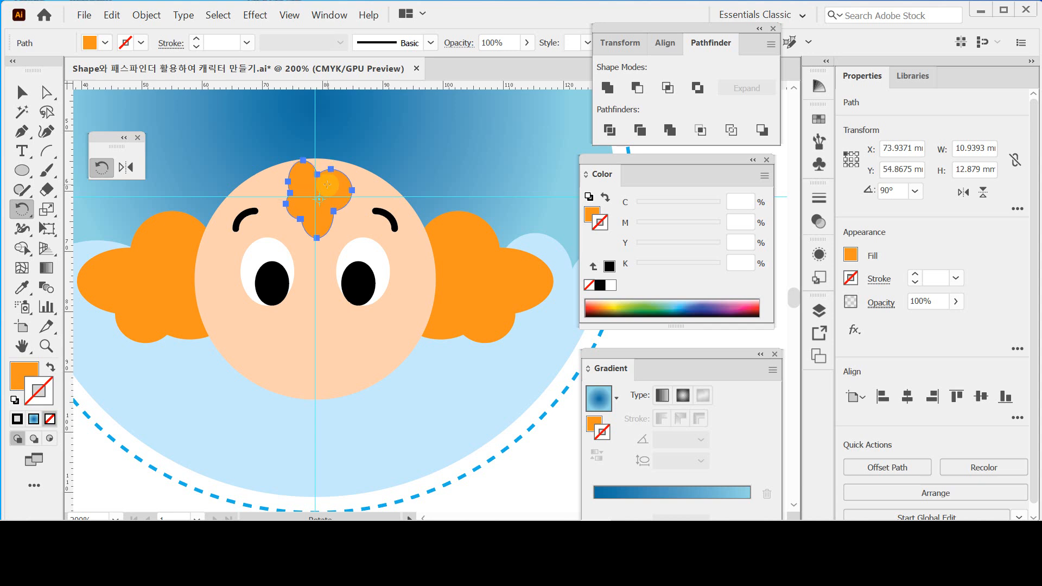
pyautogui.press('Left')
pyautogui.press('Up')
pyautogui.press('Up')
pyautogui.press('Right')
pyautogui.press('Right')
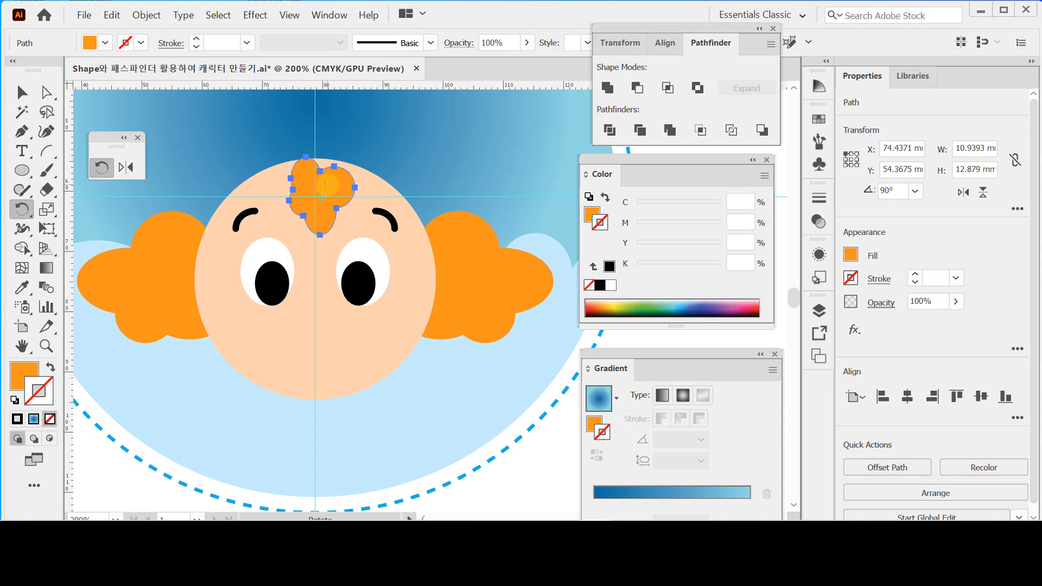
# - Nudge the forehead hair tuft left to about X 73.9 mm and save the document
pyautogui.press('Left')
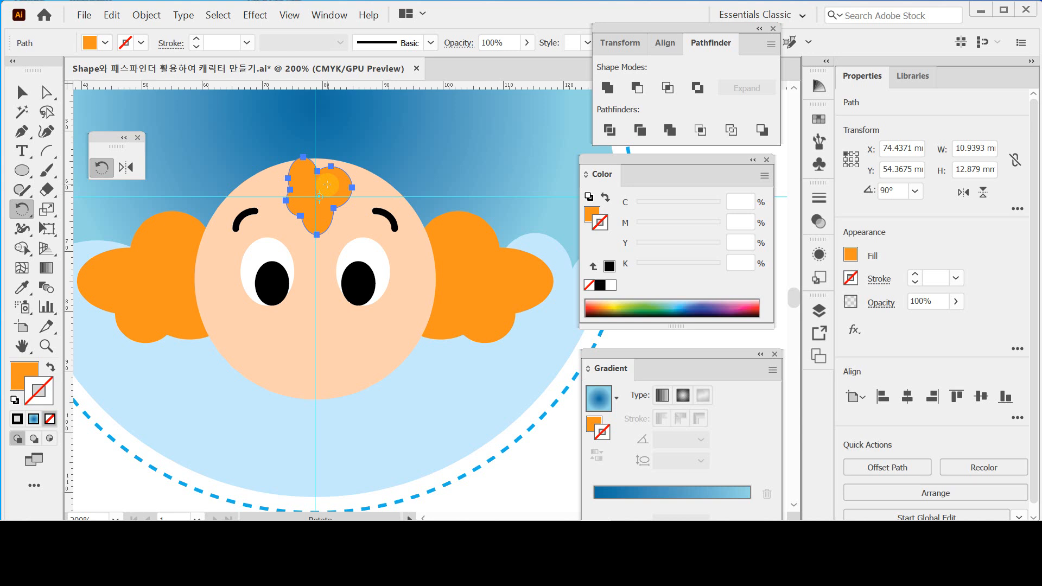
pyautogui.press('ctrl')
pyautogui.hotkey('ctrl', 's')
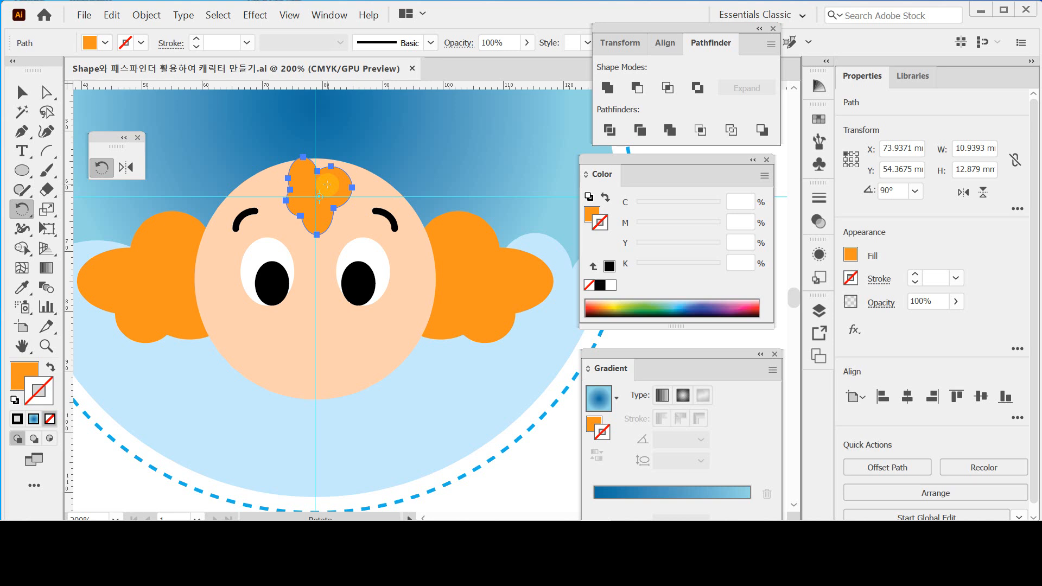
# - Create an ellipse 35 mm wide and 17 mm high centred on the vertical guide over the lower face
pyautogui.press('l')
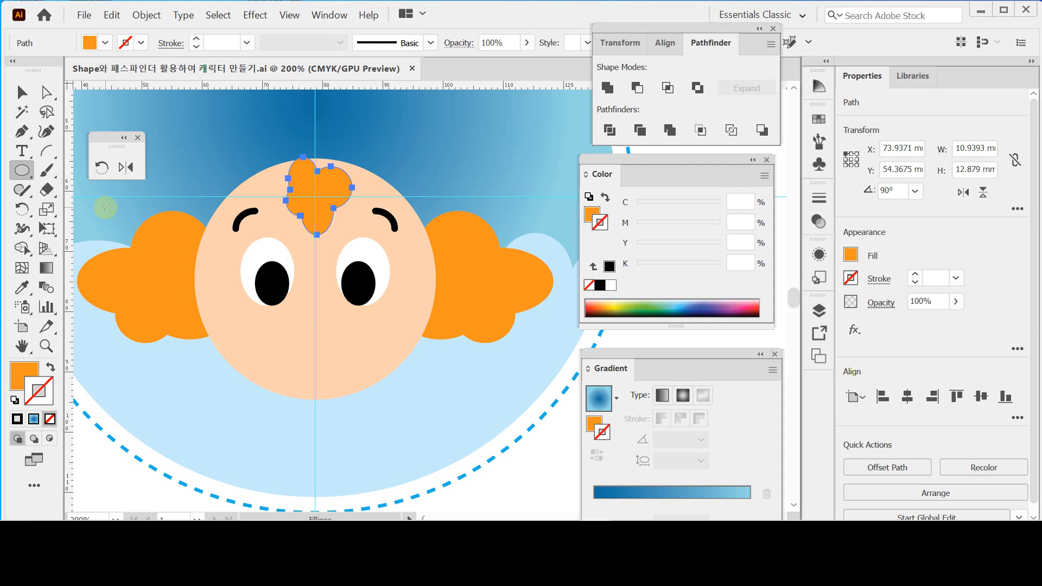
pyautogui.click(315, 342)
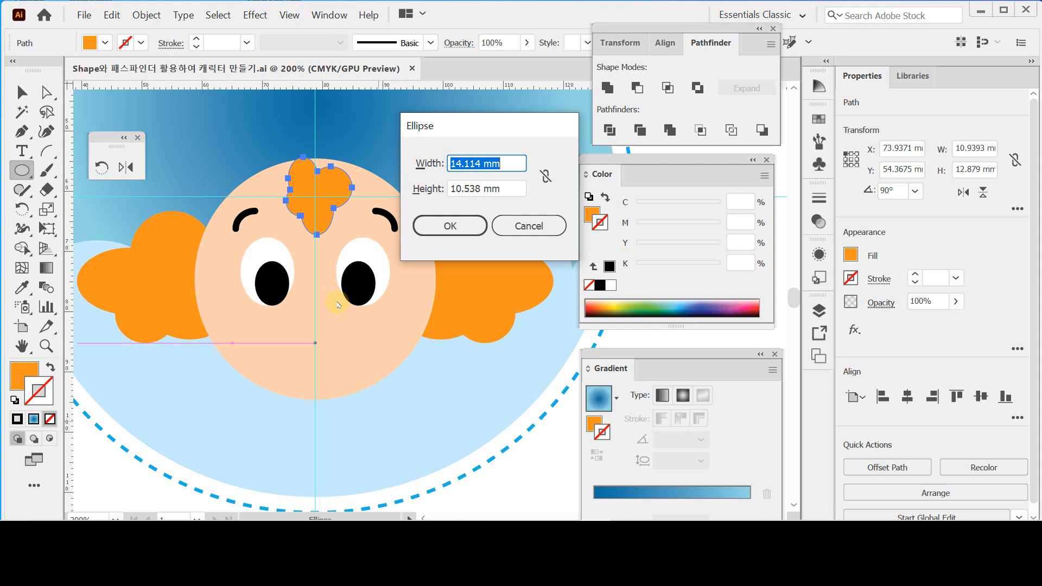
pyautogui.write('35')
pyautogui.press('Tab')
pyautogui.write('1')
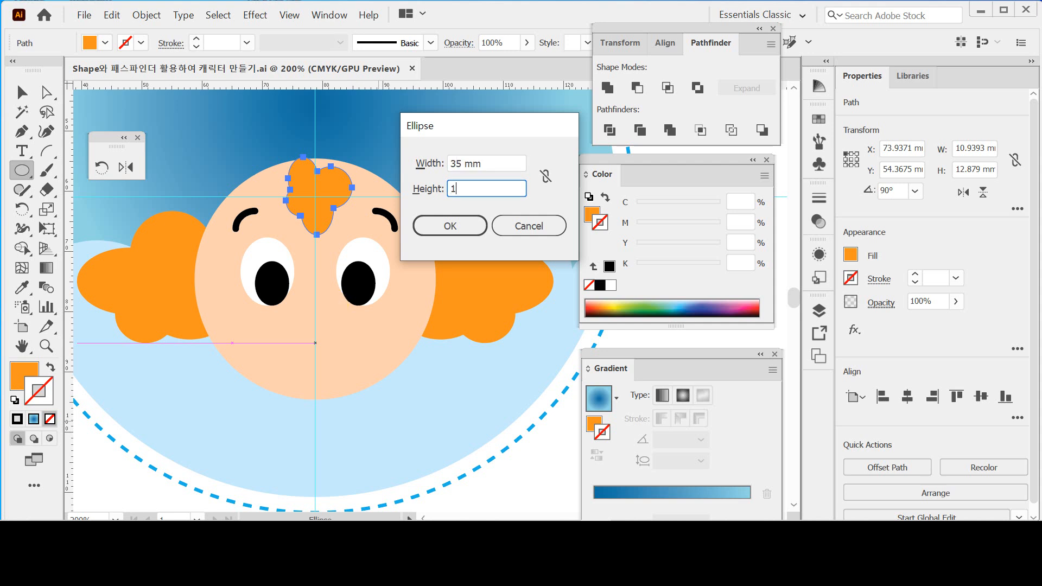
pyautogui.write('7')
pyautogui.press('Return')
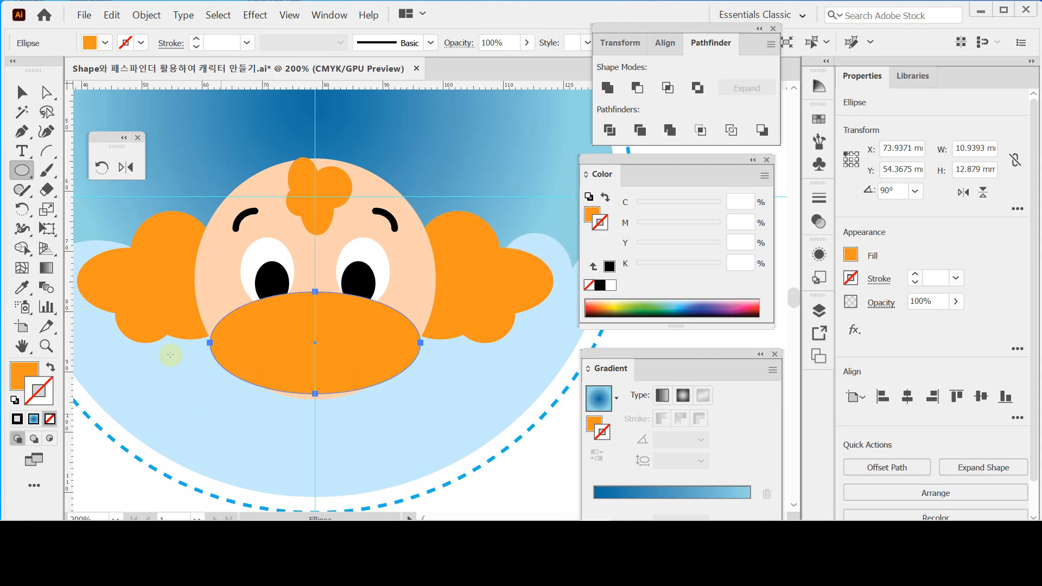
# - Reset the mouth ellipse to the default white fill and black stroke, and nudge it up 2 mm
pyautogui.click(13, 400)
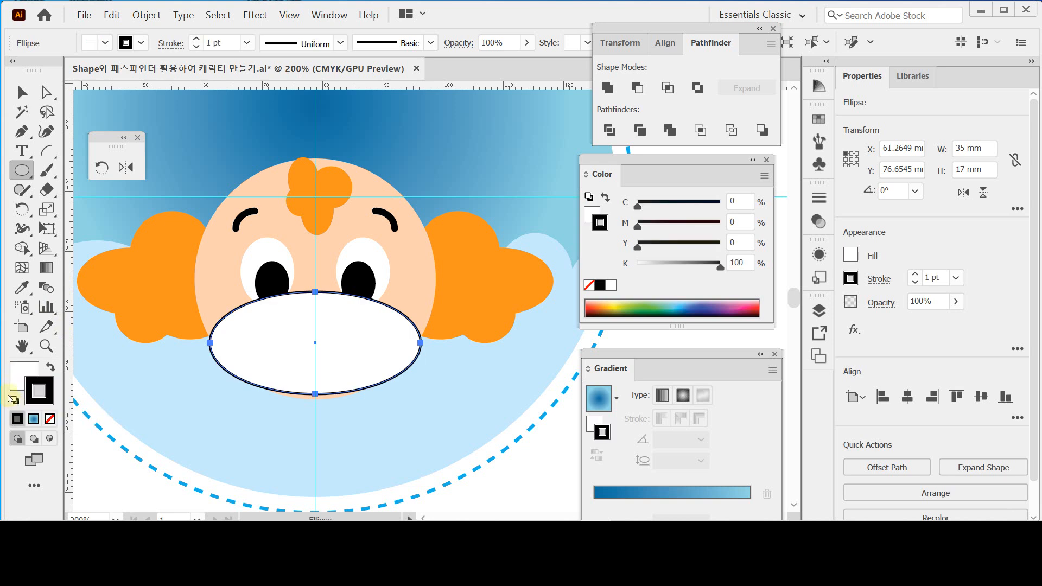
pyautogui.press('Up')
pyautogui.press('Up')
pyautogui.press('Up')
pyautogui.press('Up')
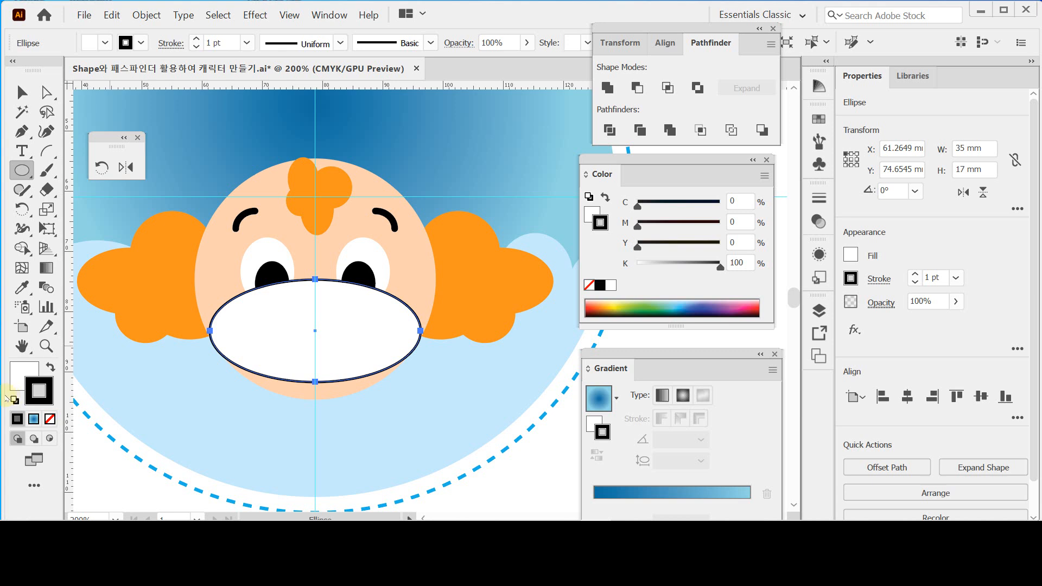
# - Move only the bottom anchor point of the mouth ellipse down by 6 mm vertically
pyautogui.click(46, 93)
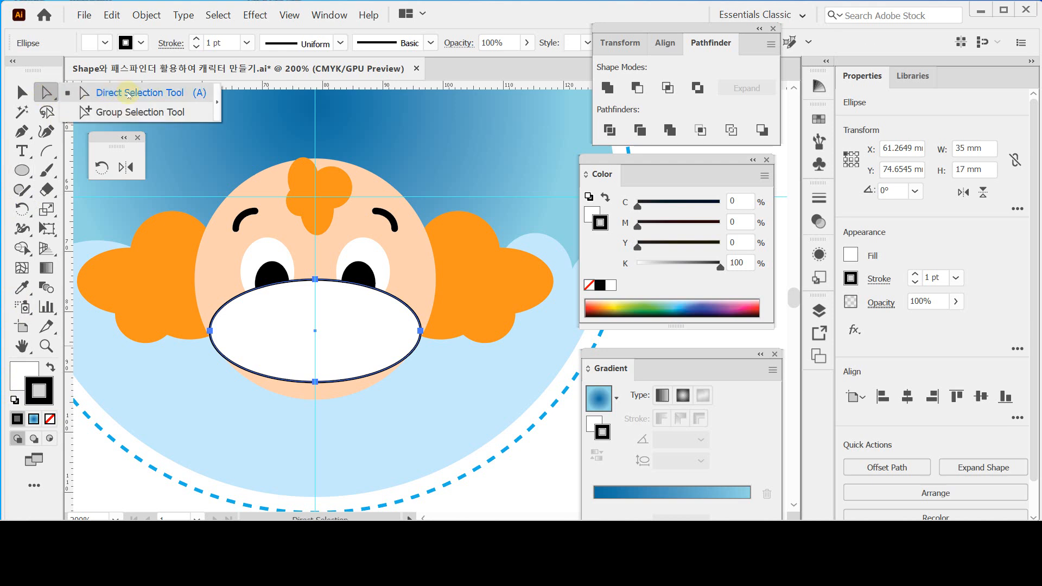
pyautogui.click(314, 382)
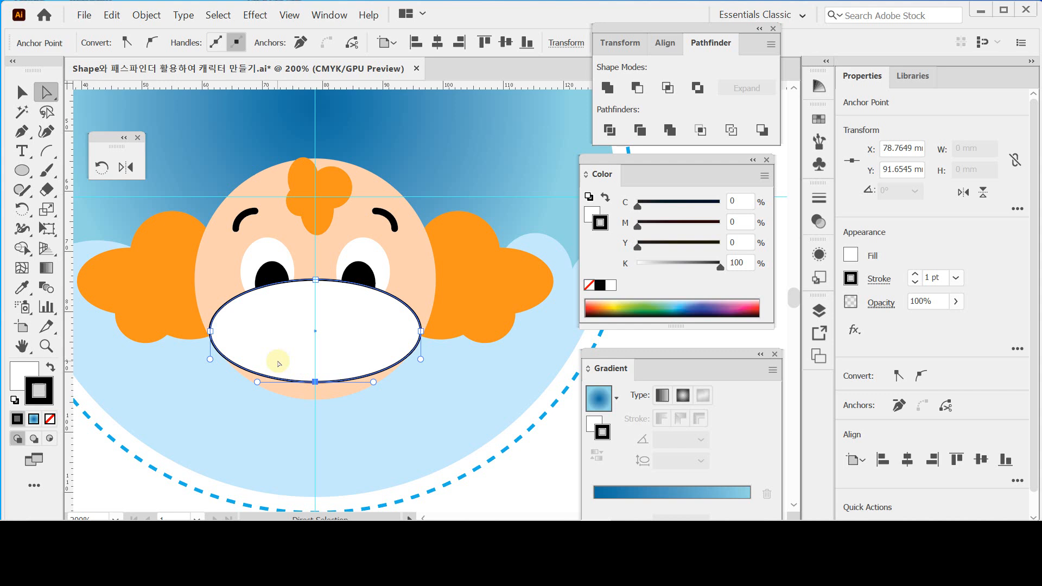
pyautogui.doubleClick(43, 93)
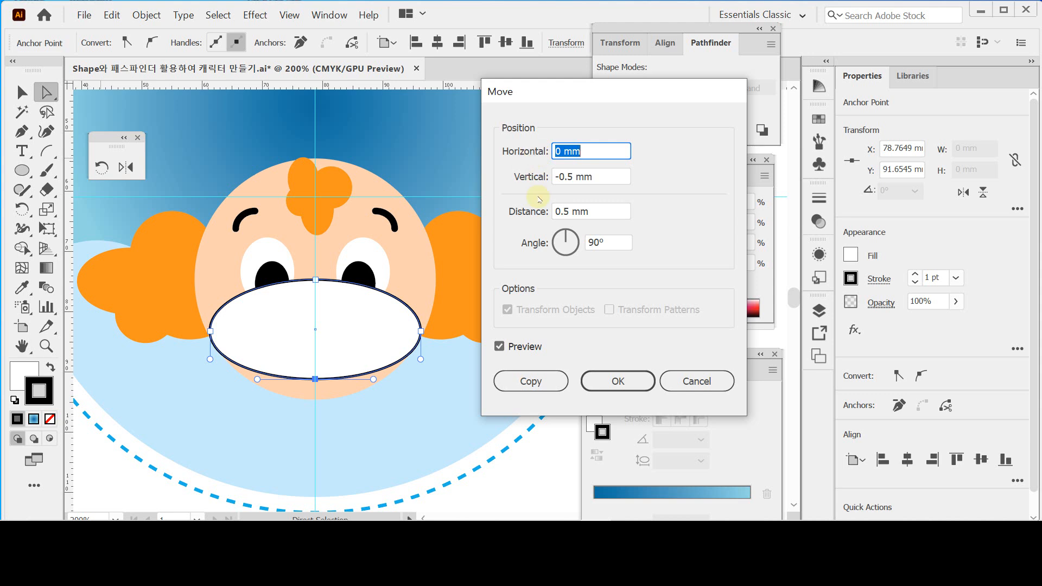
pyautogui.click(545, 374)
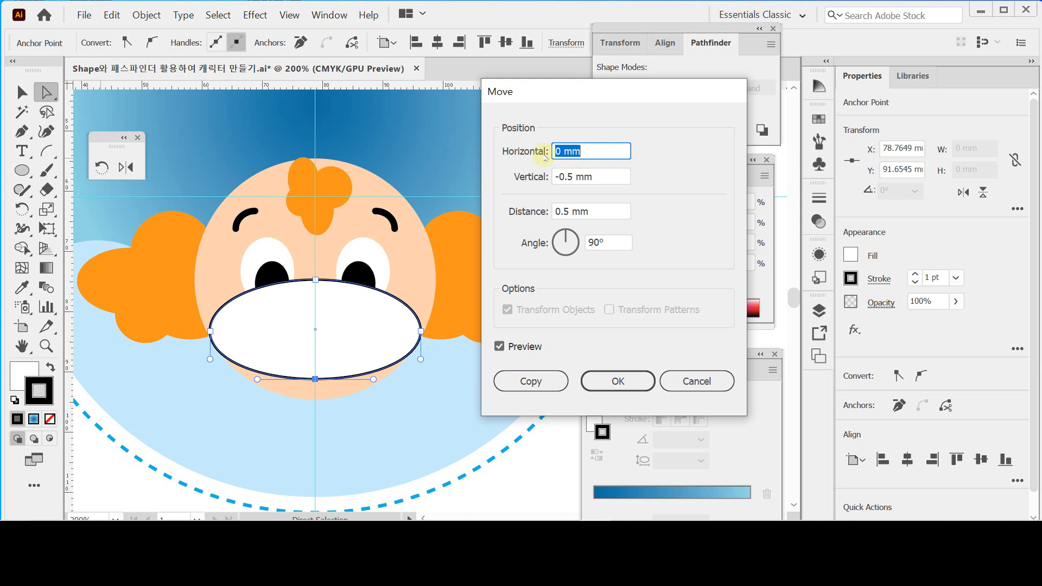
pyautogui.press('Tab')
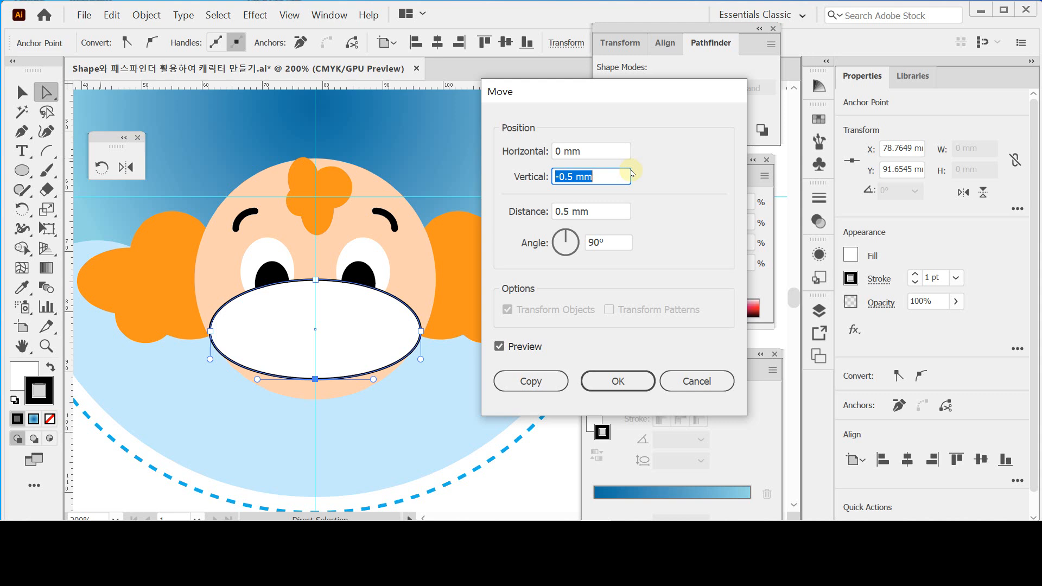
pyautogui.write('6')
pyautogui.press('Tab')
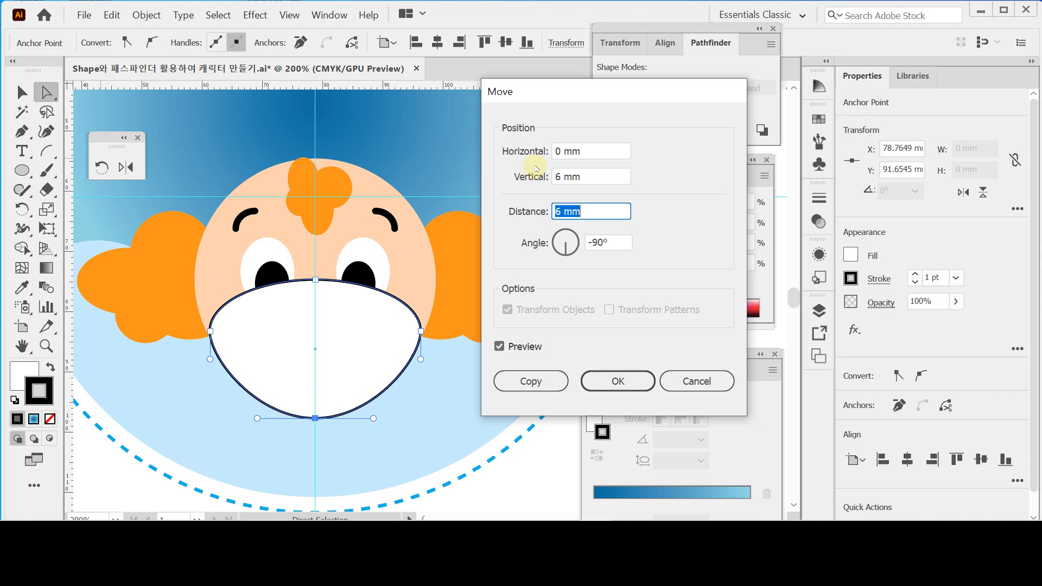
pyautogui.press('Return')
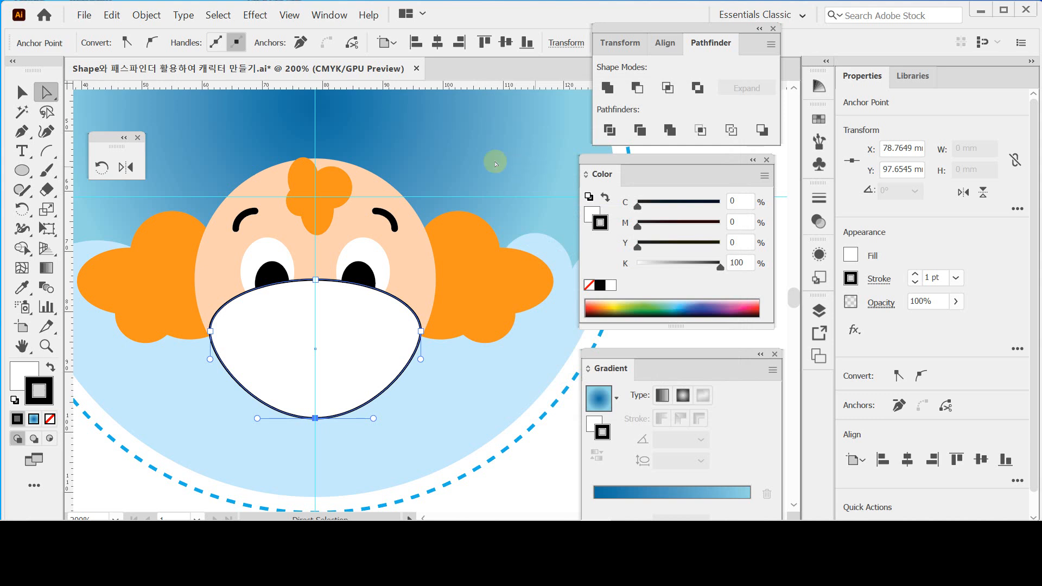
# - Move the top anchor point of the mouth shape down by 4 mm vertically
pyautogui.click(316, 281)
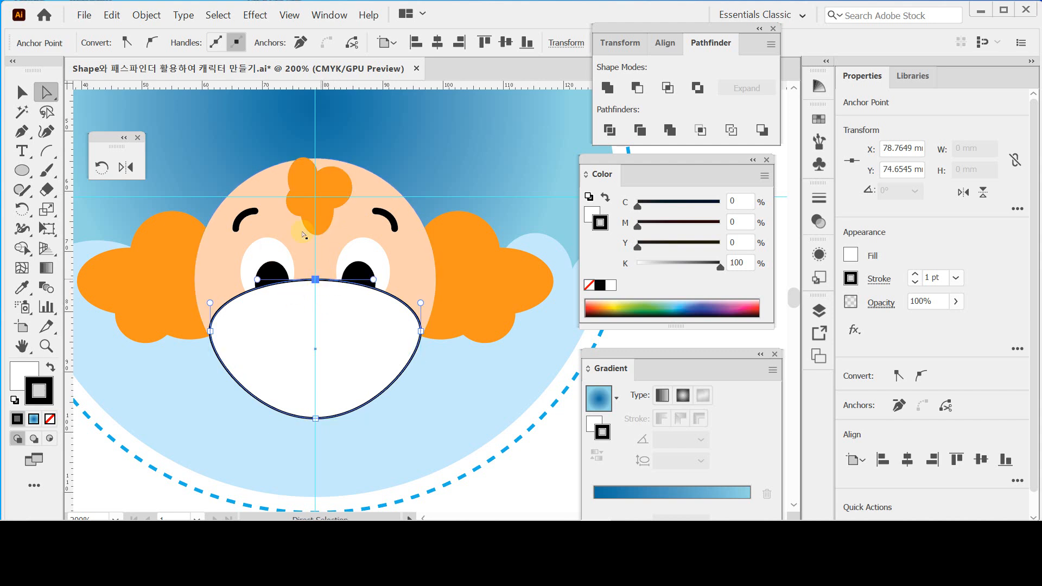
pyautogui.doubleClick(52, 98)
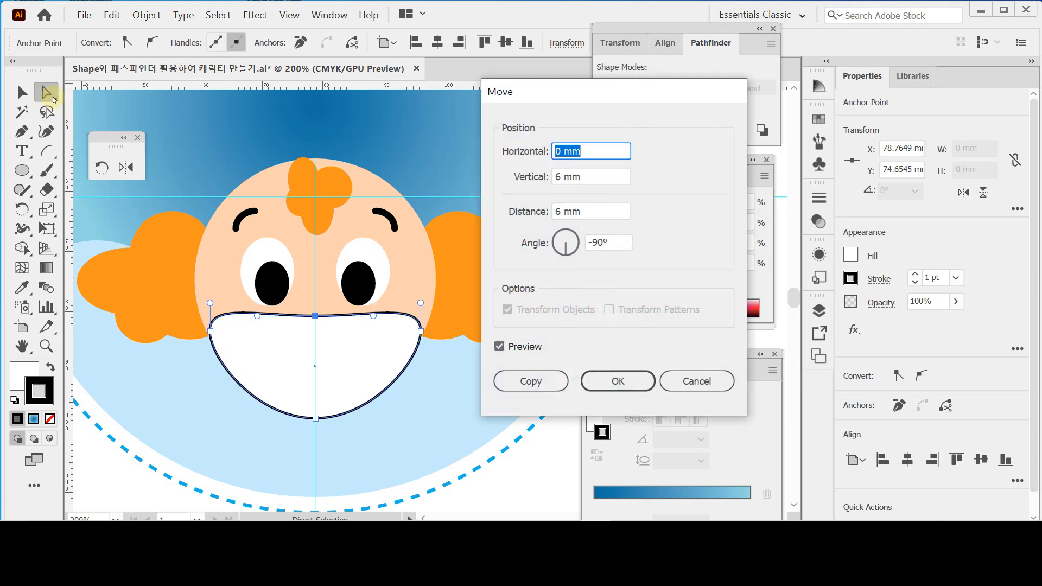
pyautogui.doubleClick(592, 181)
pyautogui.moveTo(544, 179); pyautogui.dragTo(545, 184)
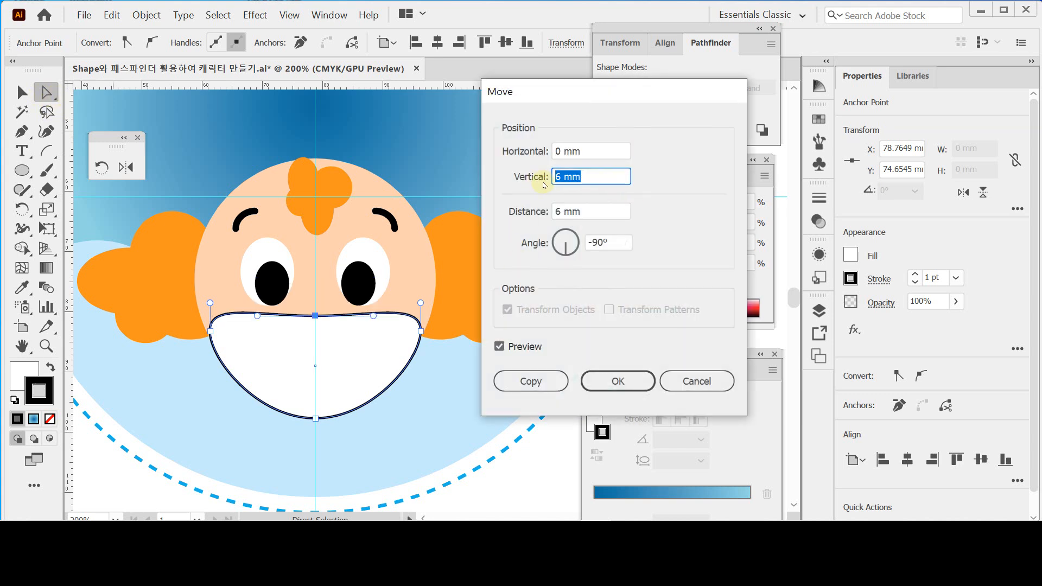
pyautogui.write('4')
pyautogui.press('Tab')
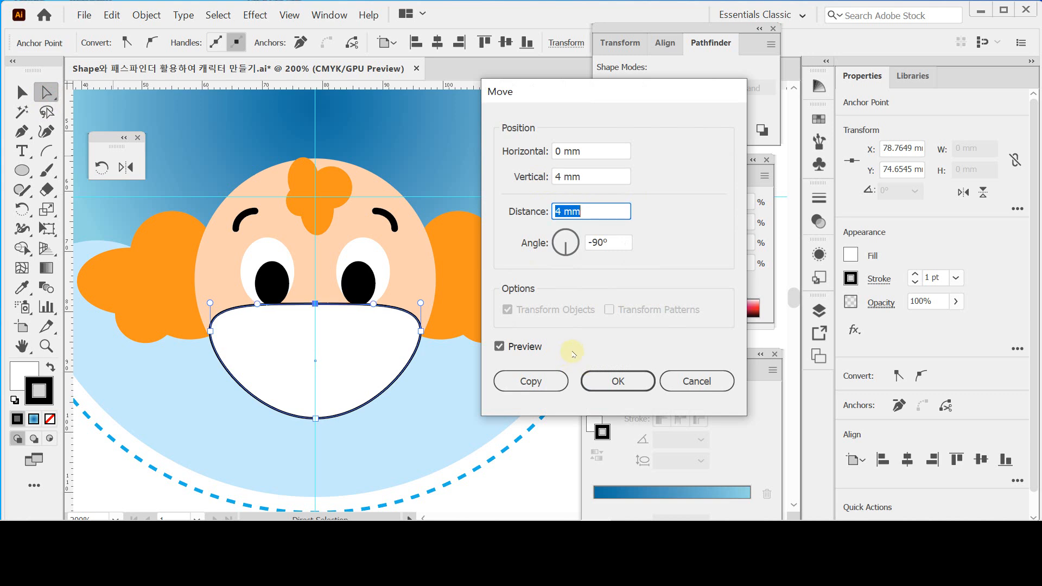
pyautogui.click(605, 385)
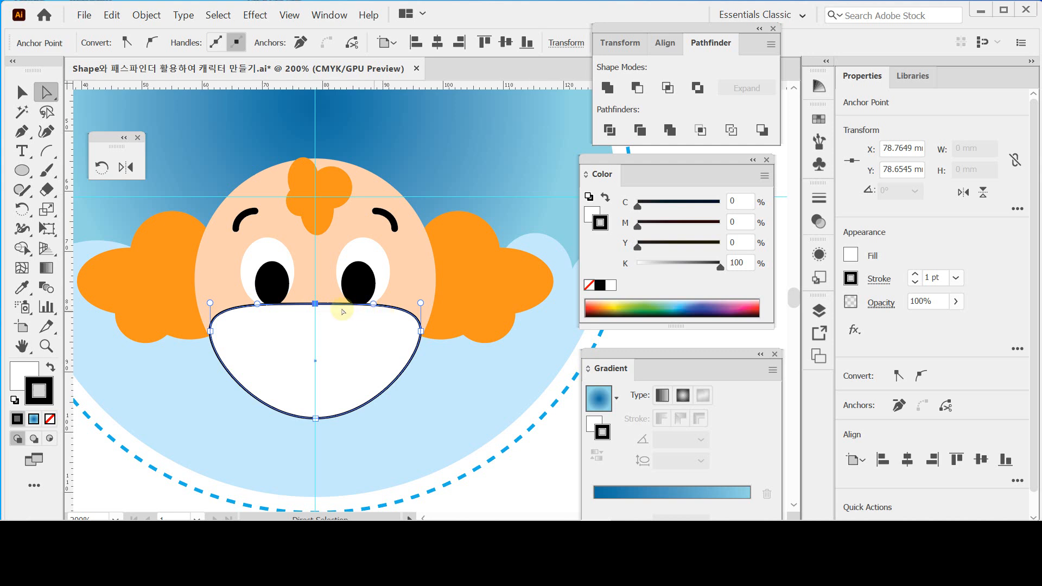
# - Break the top anchor's two direction handles and angle each up and outward to give the lip a central dip
pyautogui.keyDown('ctrl'); pyautogui.click(400, 315); pyautogui.keyUp('ctrl')
pyautogui.keyDown('ctrl'); pyautogui.click(401, 315); pyautogui.keyUp('ctrl')
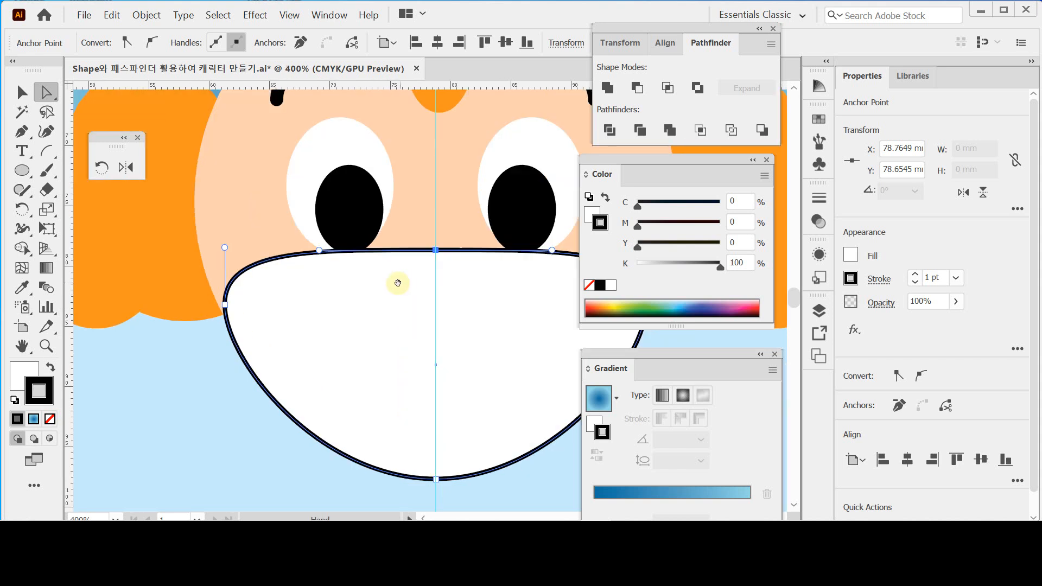
pyautogui.moveTo(401, 270); pyautogui.dragTo(320, 274)
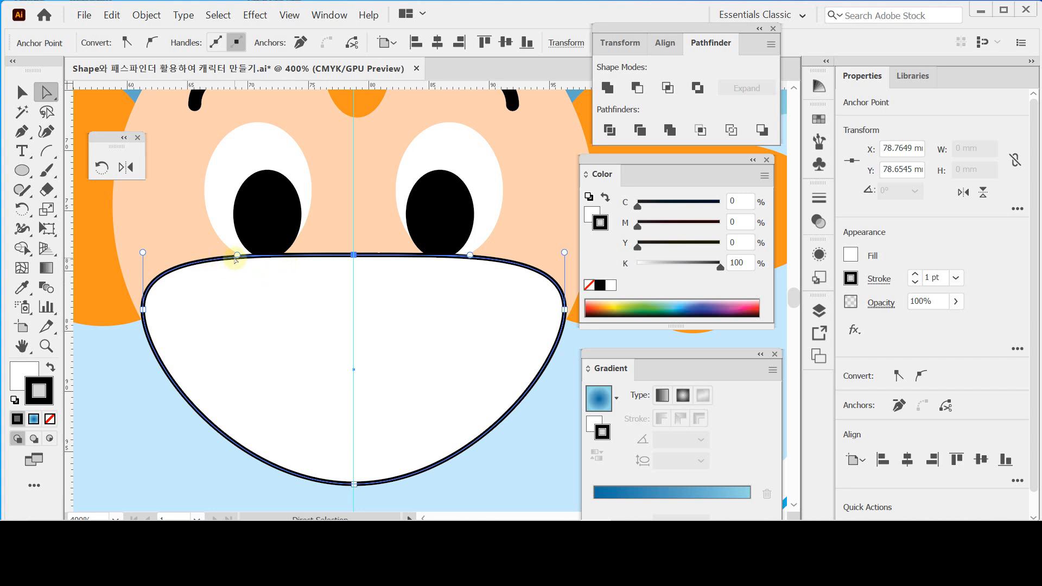
pyautogui.press('alt')
pyautogui.moveTo(238, 256); pyautogui.dragTo(211, 211)
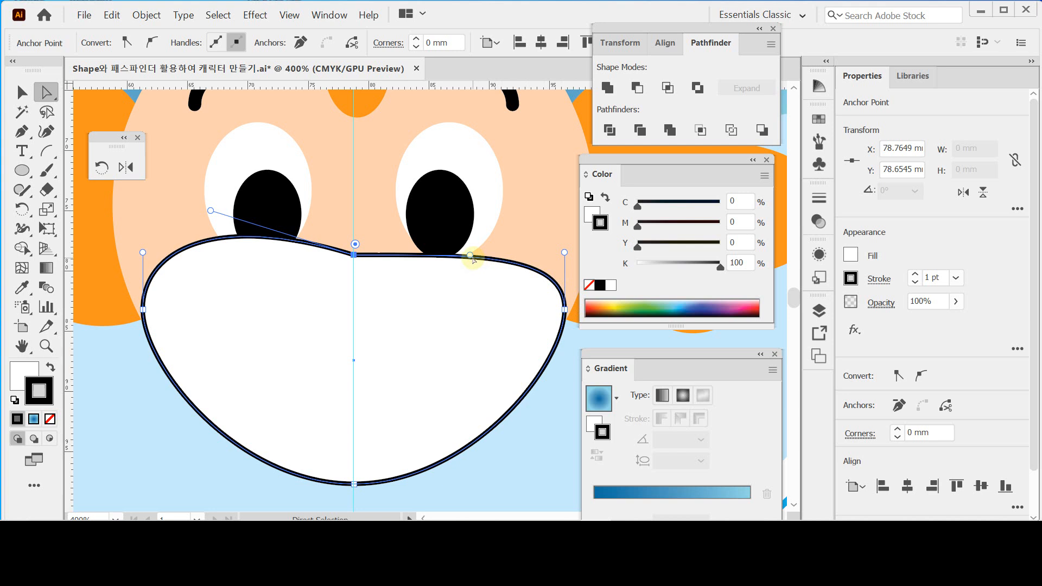
pyautogui.press('alt')
pyautogui.moveTo(470, 255); pyautogui.dragTo(504, 207)
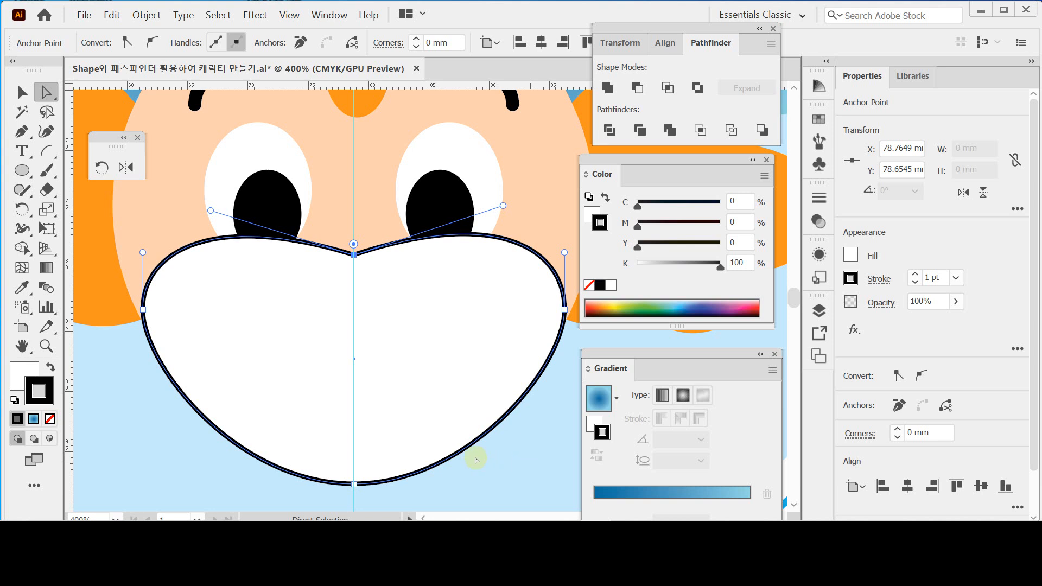
# - Offset the mouth path by -2.5 mm with Miter joins and a miter limit of 4
pyautogui.hotkey('ctrl', '-')
pyautogui.moveTo(428, 324); pyautogui.dragTo(384, 365)
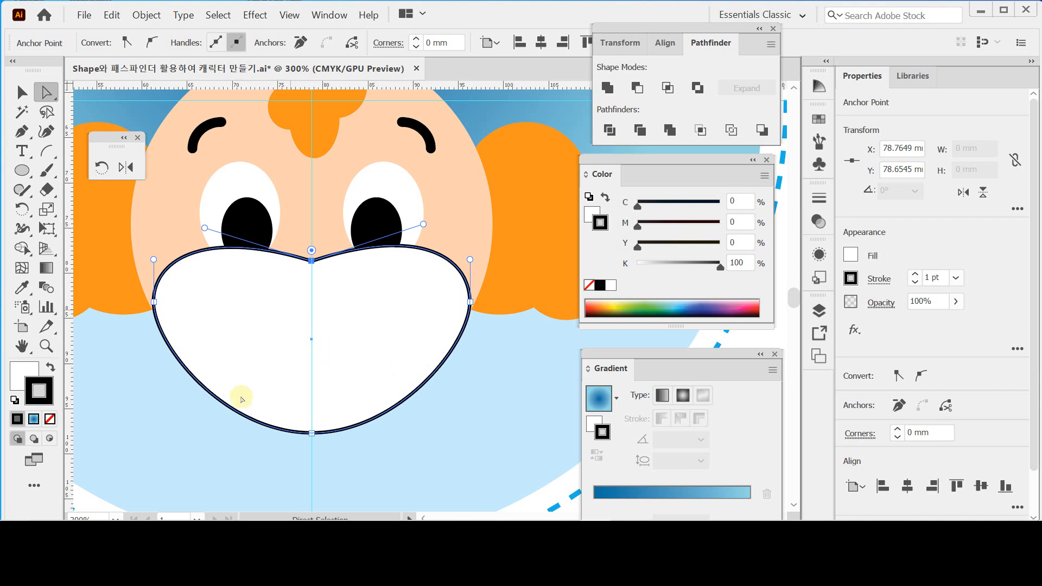
pyautogui.click(148, 15)
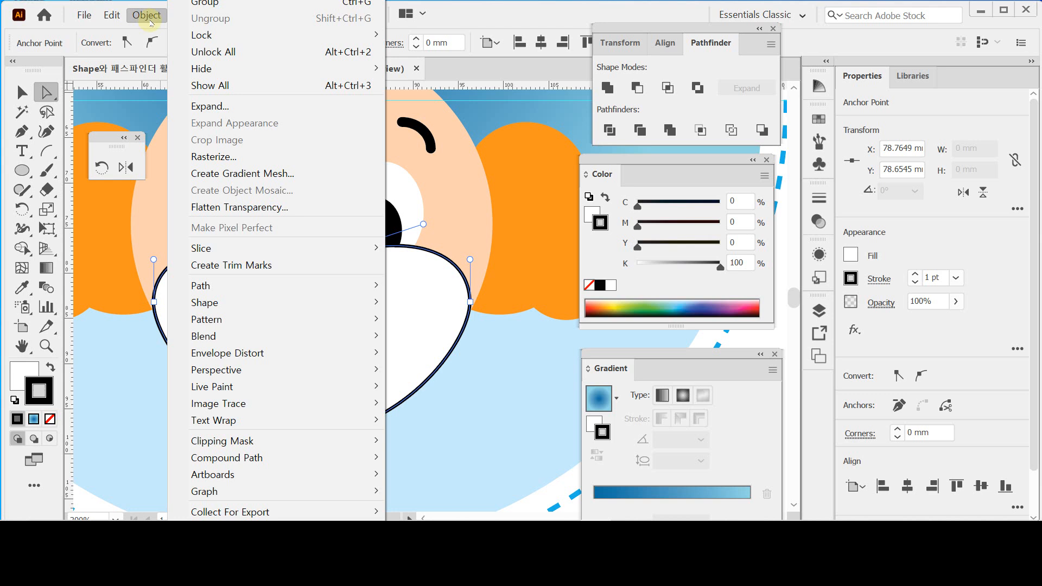
pyautogui.moveTo(349, 286)
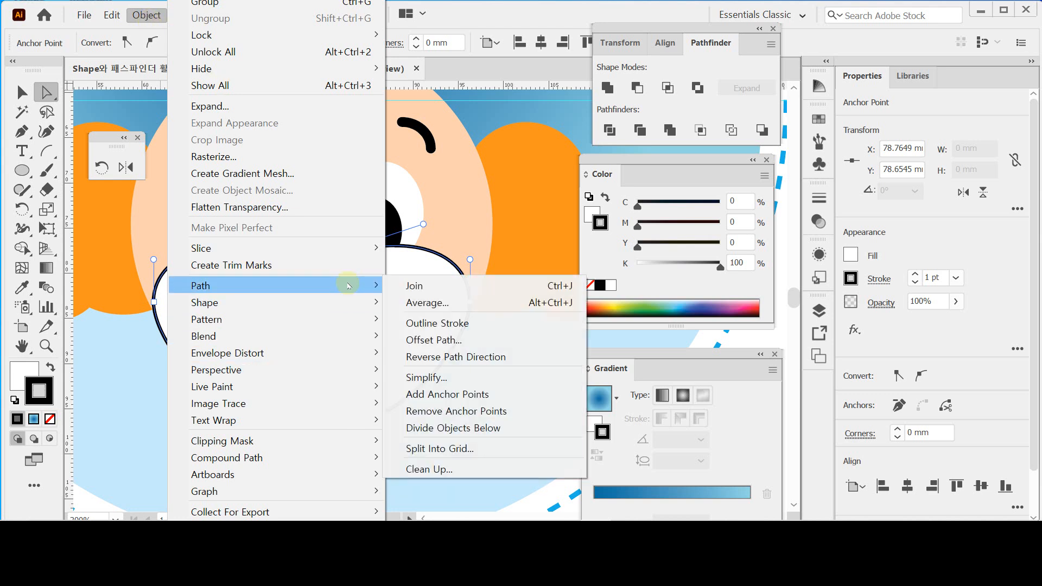
pyautogui.click(473, 339)
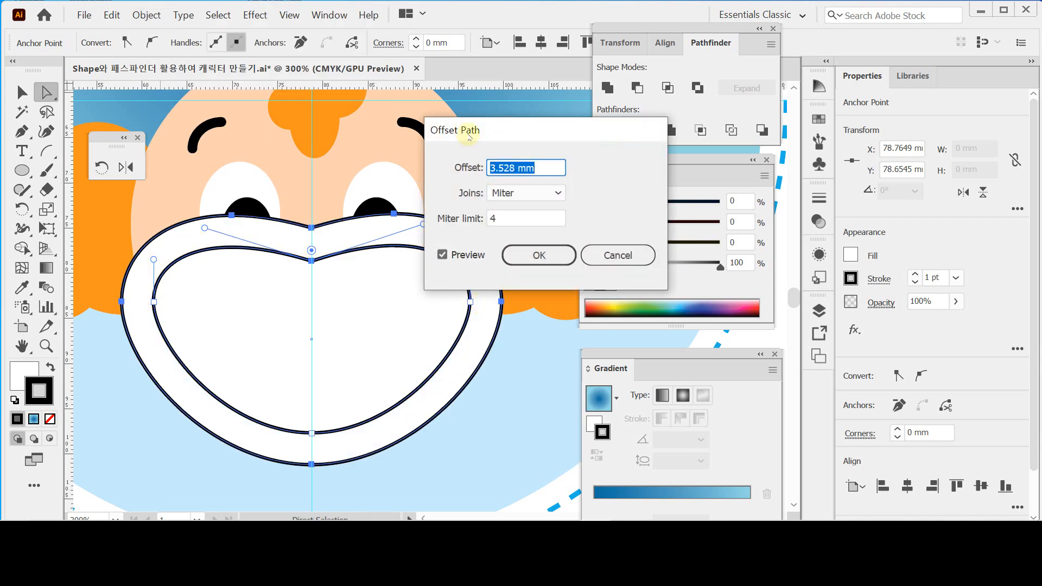
pyautogui.moveTo(491, 130); pyautogui.dragTo(552, 214)
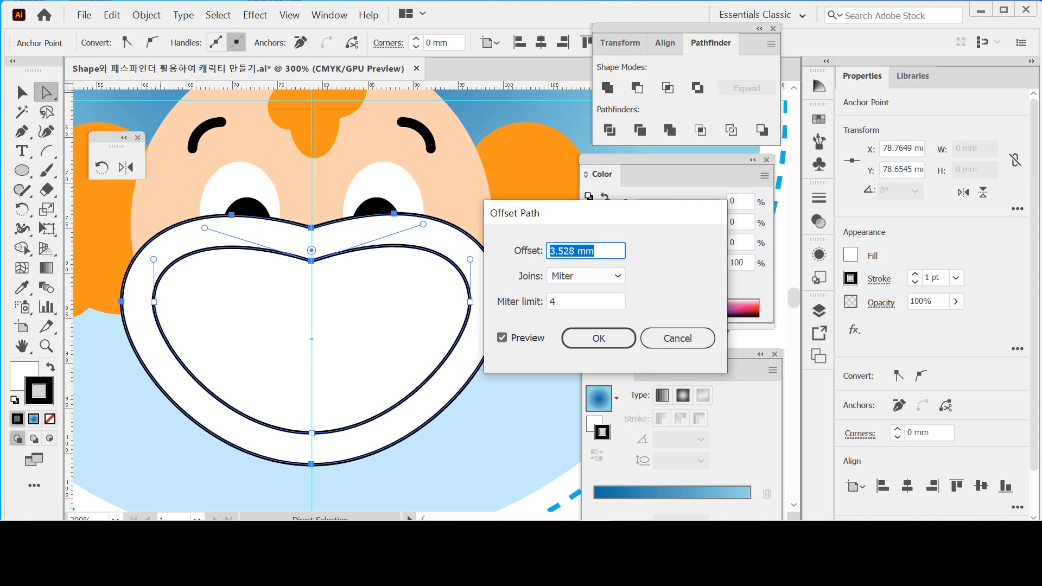
pyautogui.write('-2.5')
pyautogui.press('Tab')
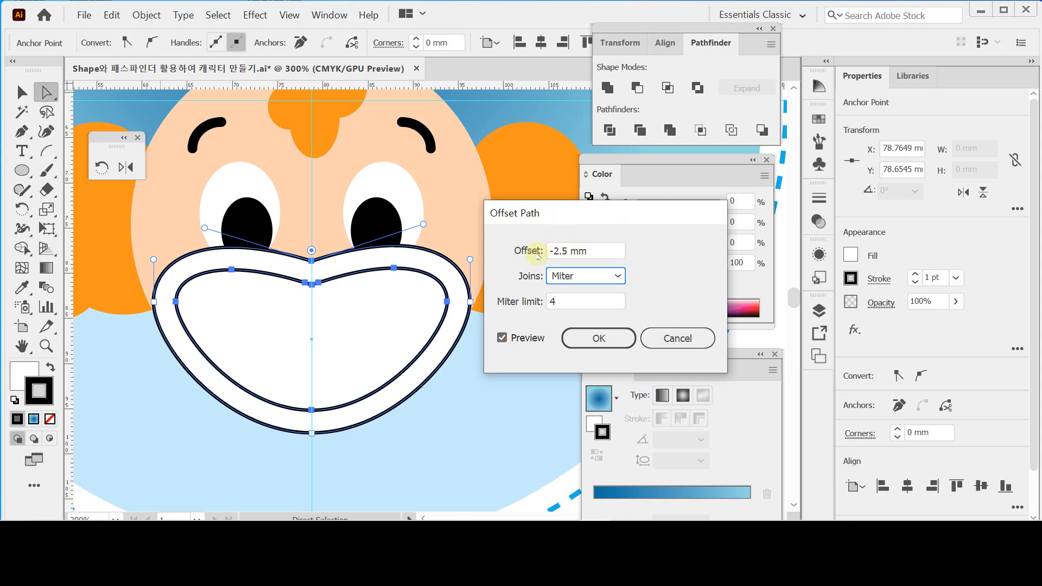
pyautogui.click(571, 251)
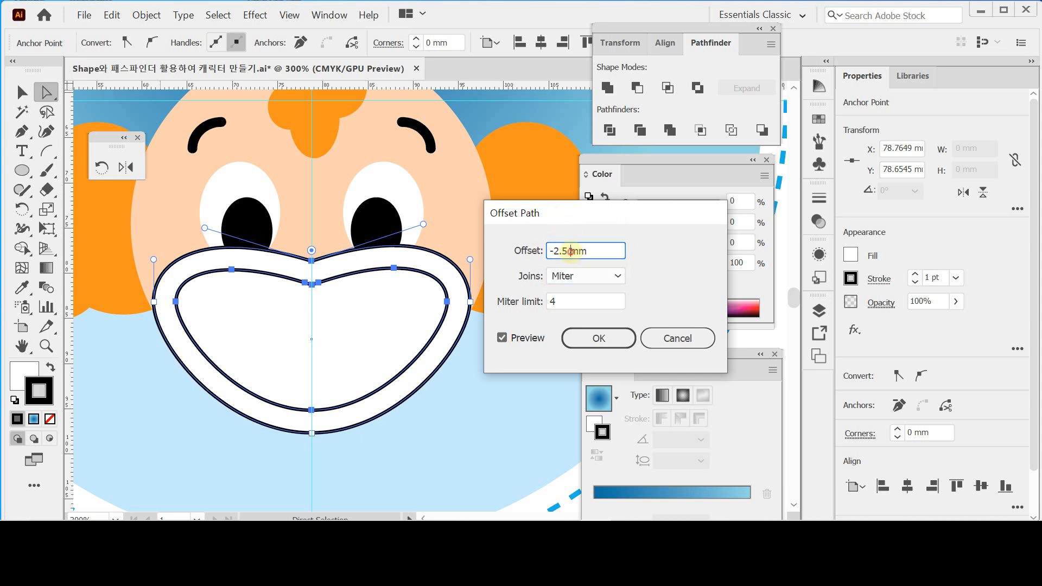
pyautogui.click(604, 340)
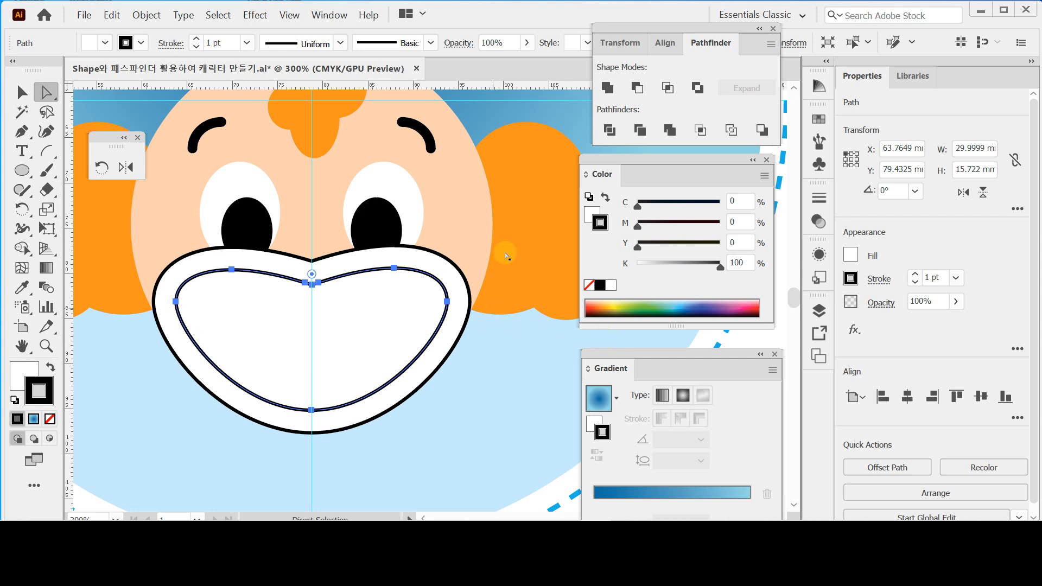
# - Sample the salmon swatch beside the artboard to fill the inner mouth shape without a stroke
pyautogui.moveTo(281, 276); pyautogui.dragTo(408, 360)
pyautogui.keyDown('ctrl'); pyautogui.keyDown('alt'); pyautogui.click(420, 283); pyautogui.keyUp('alt'); pyautogui.keyUp('ctrl')
pyautogui.keyDown('ctrl'); pyautogui.keyDown('alt'); pyautogui.click(410, 333); pyautogui.keyUp('alt'); pyautogui.keyUp('ctrl')
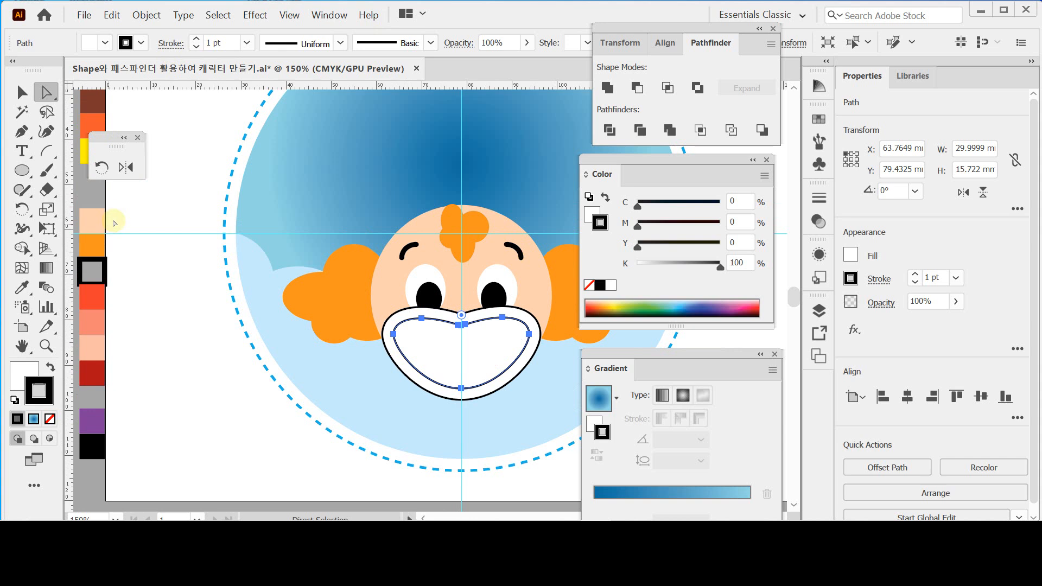
pyautogui.press('i')
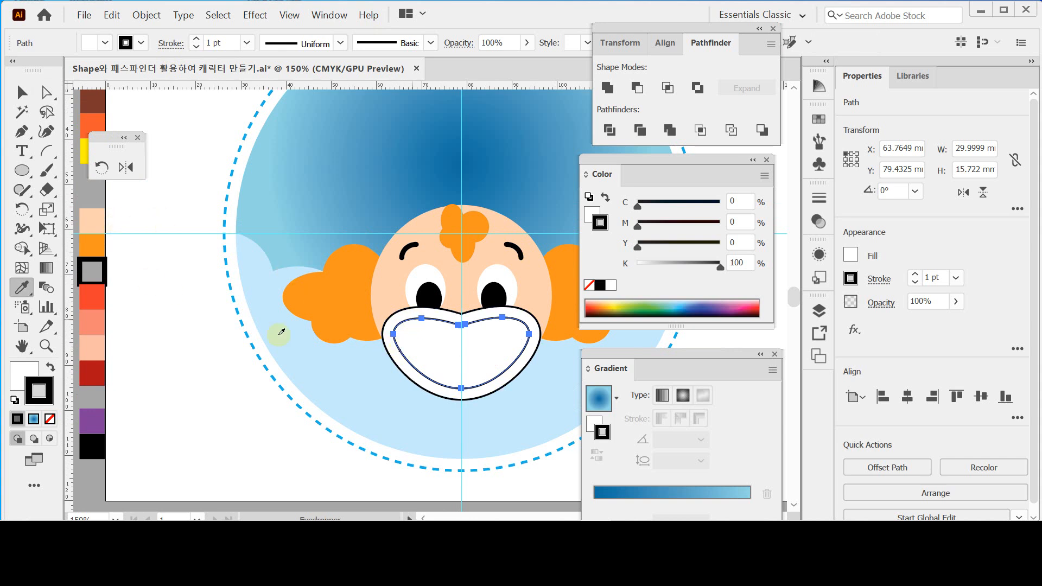
pyautogui.click(96, 293)
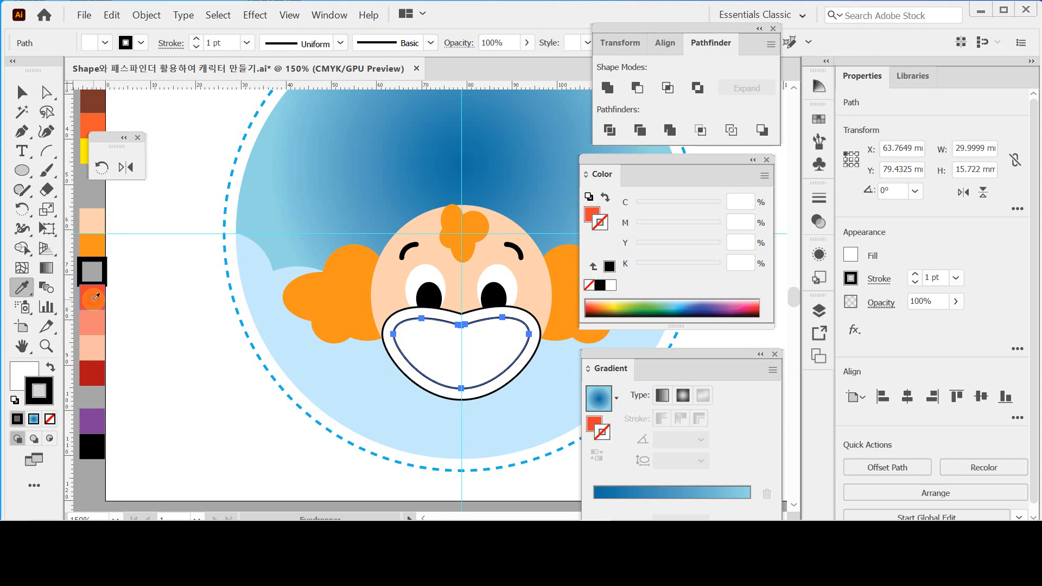
pyautogui.click(92, 322)
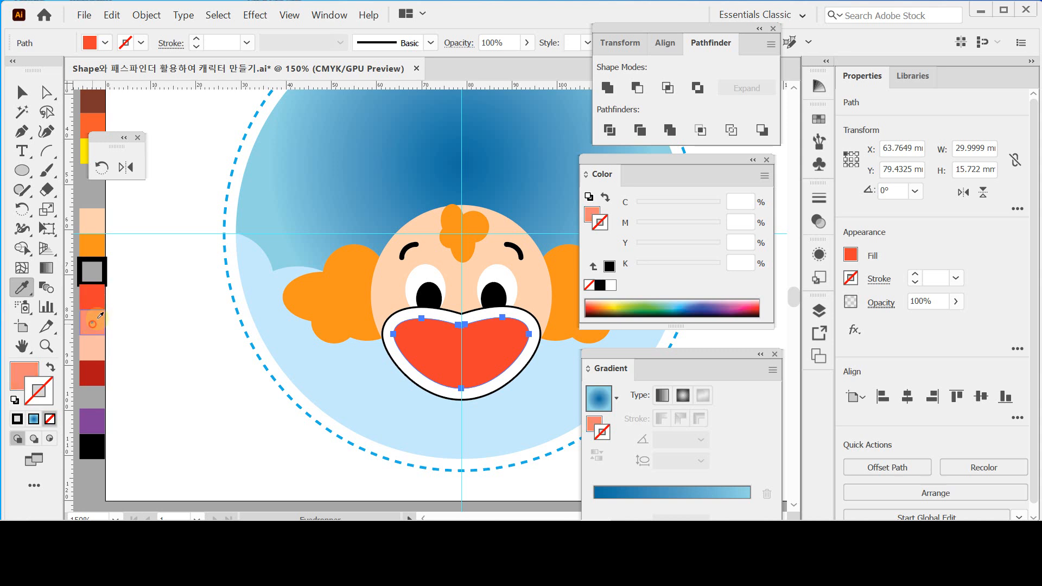
# - Select the outer mouth shape and fill it with the sampled red-orange swatch, without a stroke
pyautogui.press('a')
pyautogui.keyDown('ctrl'); pyautogui.click(395, 318); pyautogui.keyUp('ctrl')
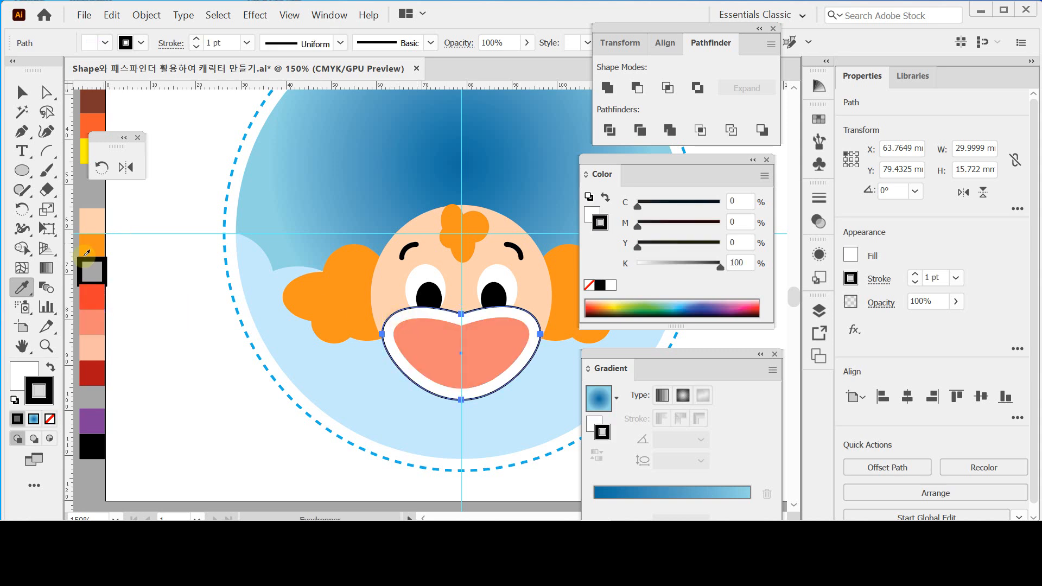
pyautogui.click(94, 297)
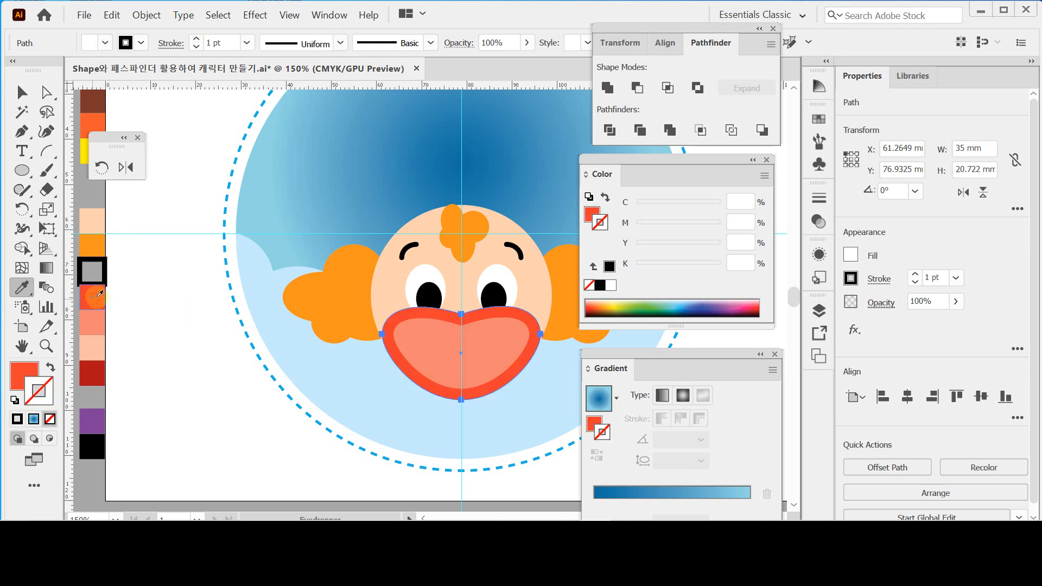
# - Offset the salmon inner lip shape inward by -2.5 mm with mitered joins and a miter limit of 4
pyautogui.keyDown('ctrl'); pyautogui.click(472, 346); pyautogui.keyUp('ctrl')
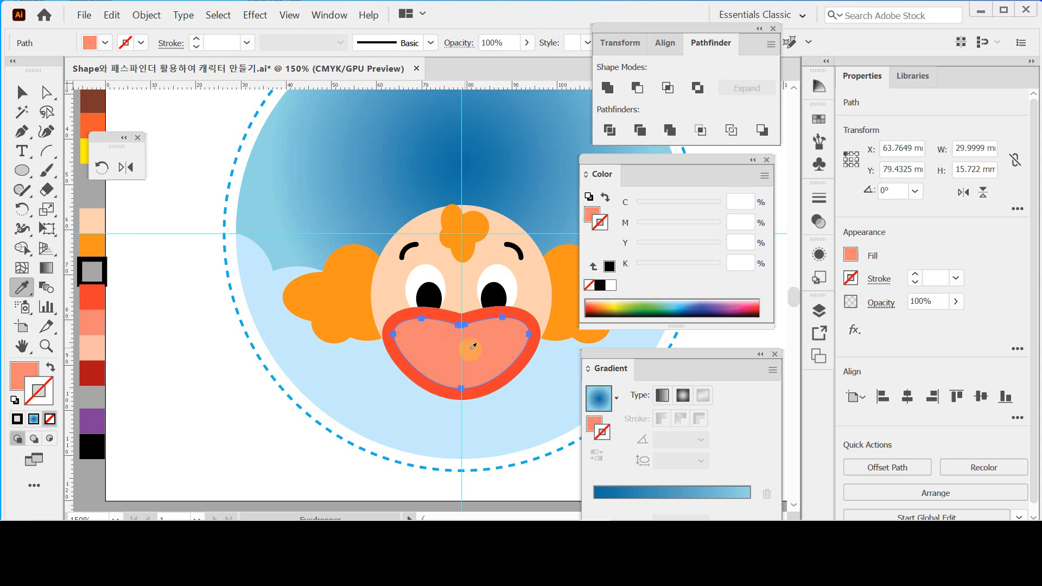
pyautogui.keyDown('ctrl'); pyautogui.click(485, 346); pyautogui.keyUp('ctrl')
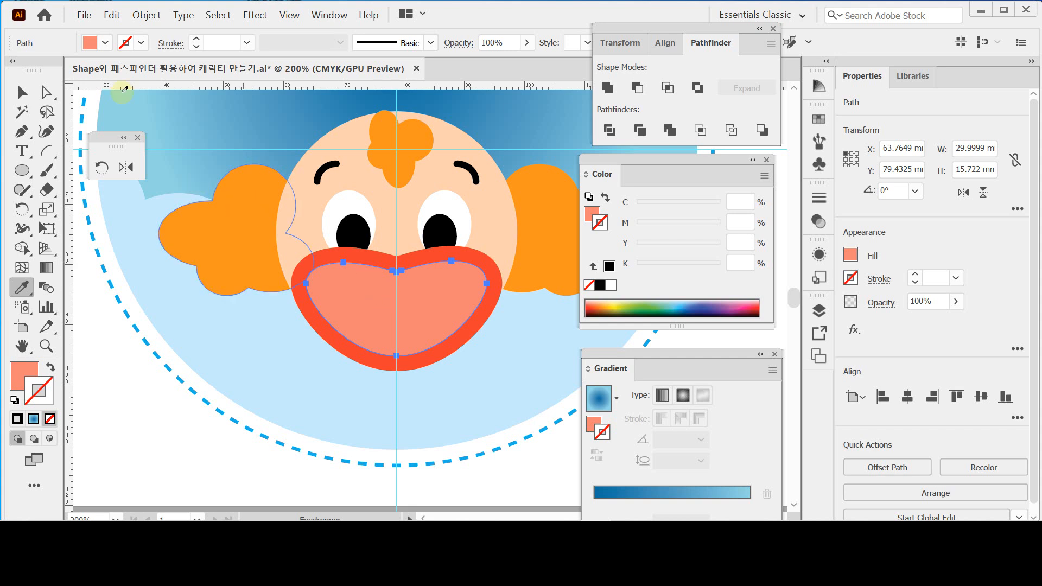
pyautogui.click(146, 15)
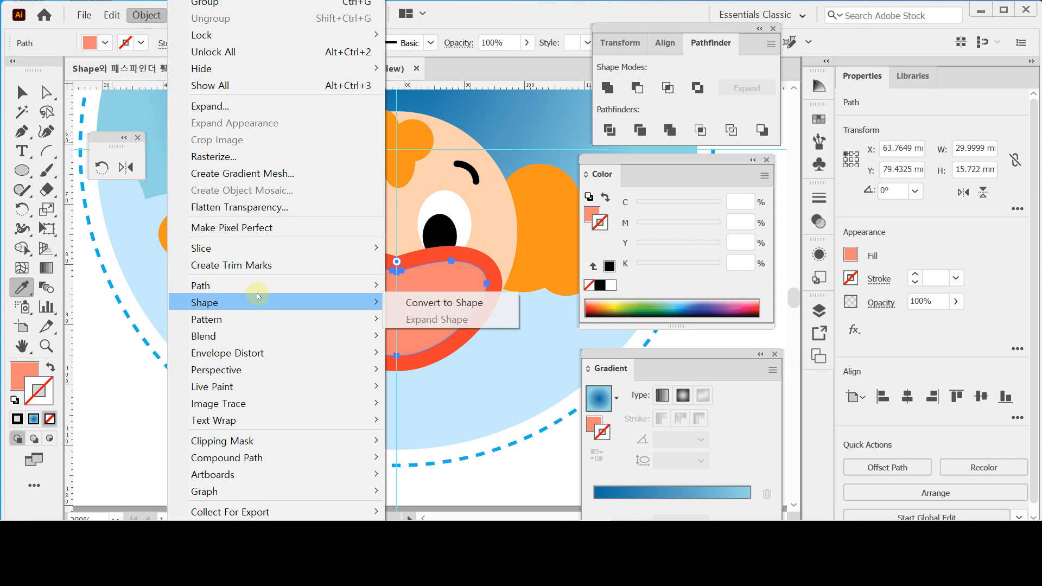
pyautogui.moveTo(257, 285)
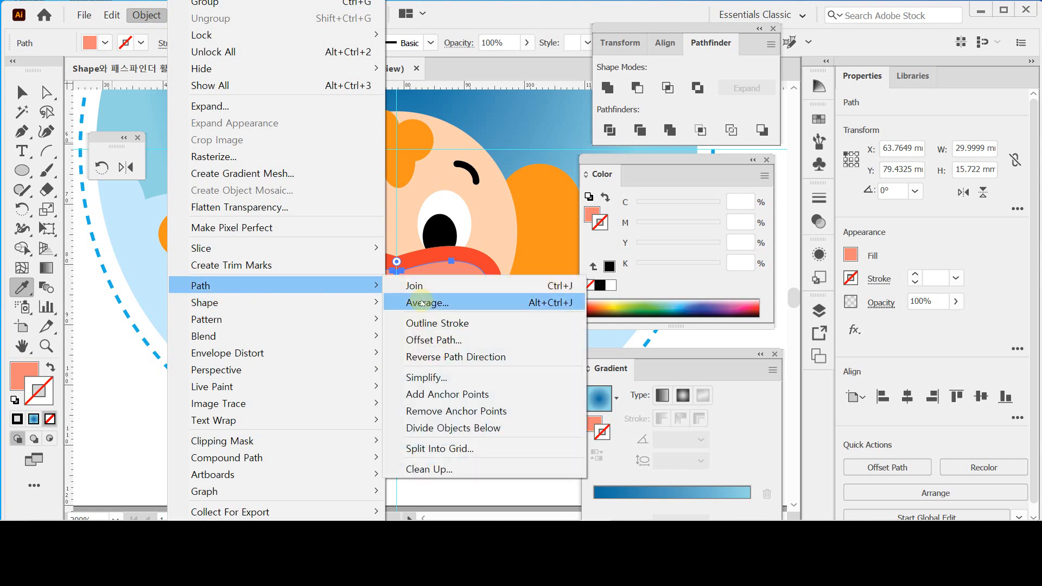
pyautogui.click(454, 341)
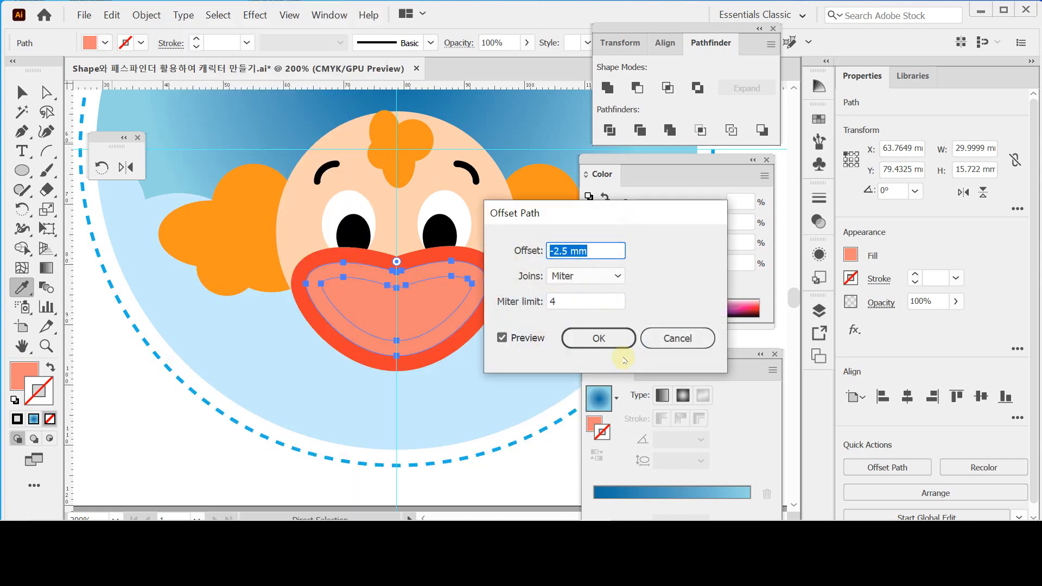
pyautogui.click(597, 341)
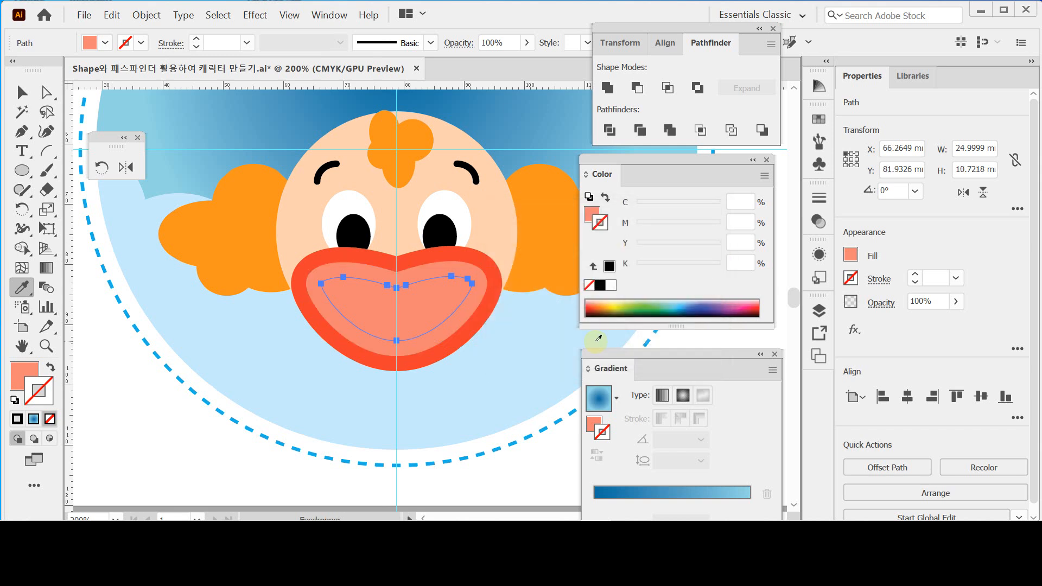
# - Fill the innermost mouth shape with the face's skin colour, sampled with the Eyedropper
pyautogui.keyDown('ctrl'); pyautogui.keyDown('alt'); pyautogui.click(292, 277); pyautogui.keyUp('alt'); pyautogui.keyUp('ctrl')
pyautogui.keyDown('ctrl'); pyautogui.keyDown('alt'); pyautogui.click(368, 291); pyautogui.keyUp('alt'); pyautogui.keyUp('ctrl')
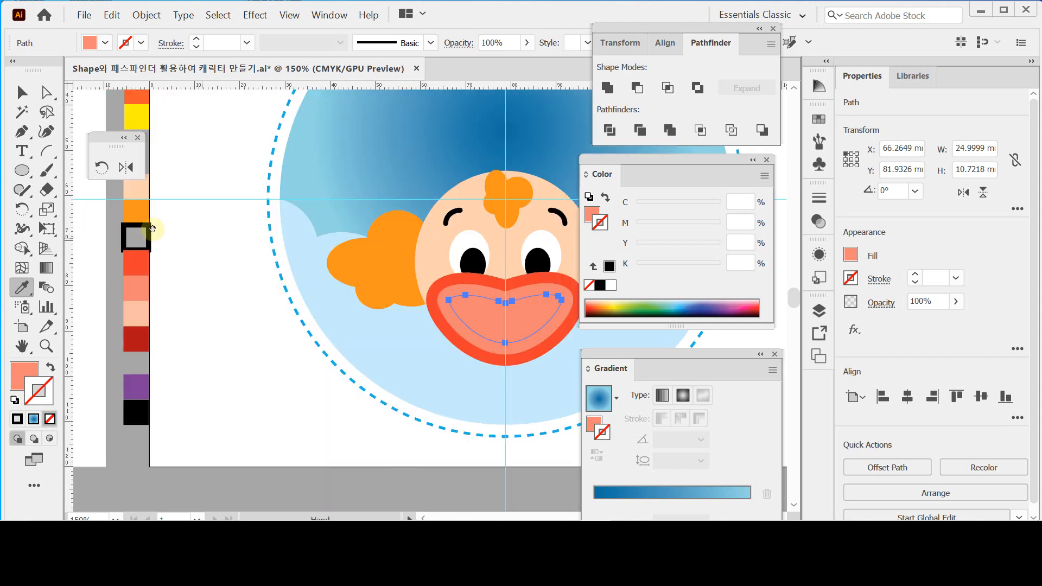
pyautogui.click(137, 313)
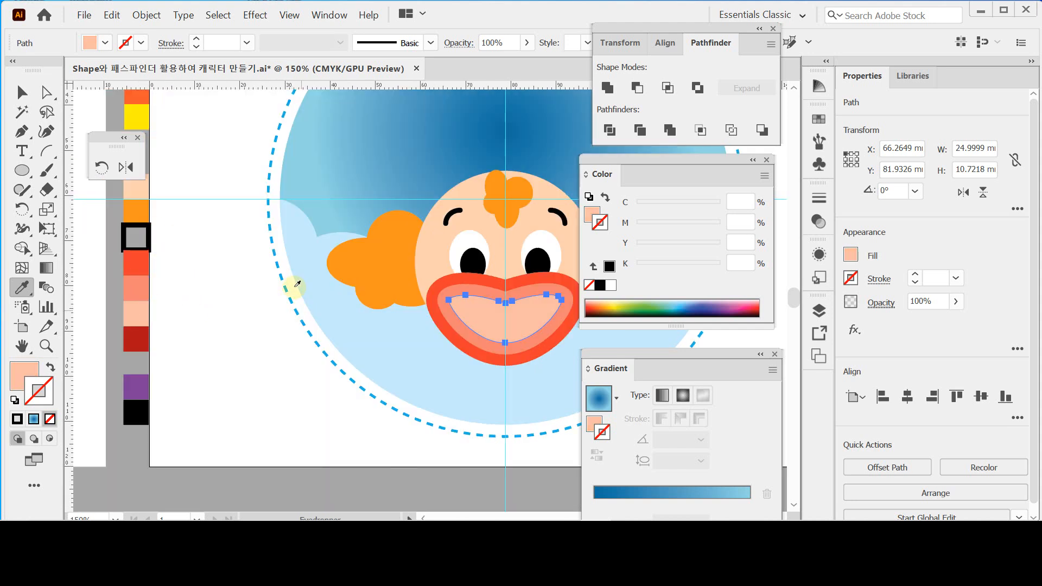
pyautogui.click(591, 214)
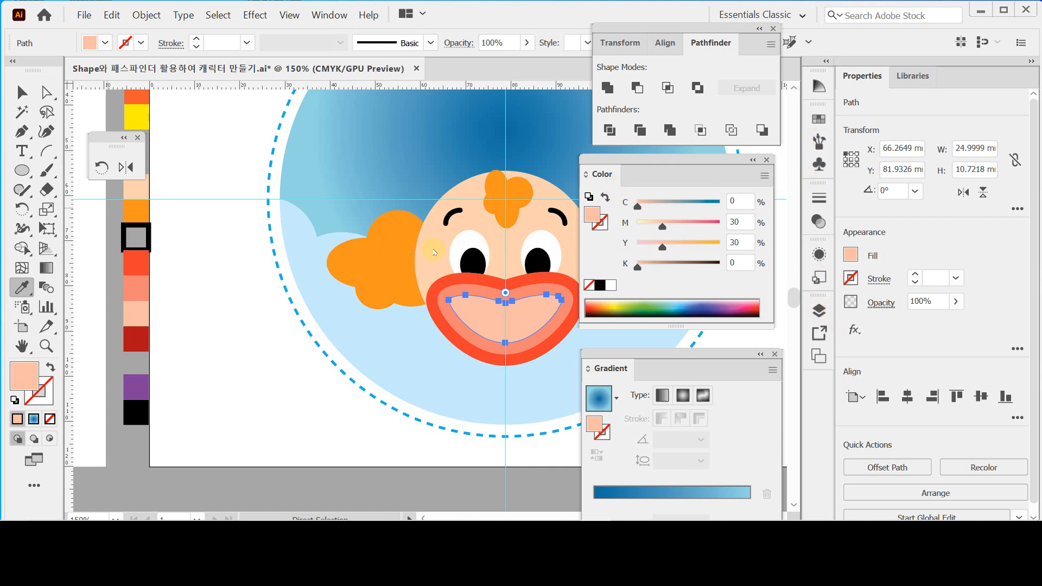
pyautogui.click(435, 249)
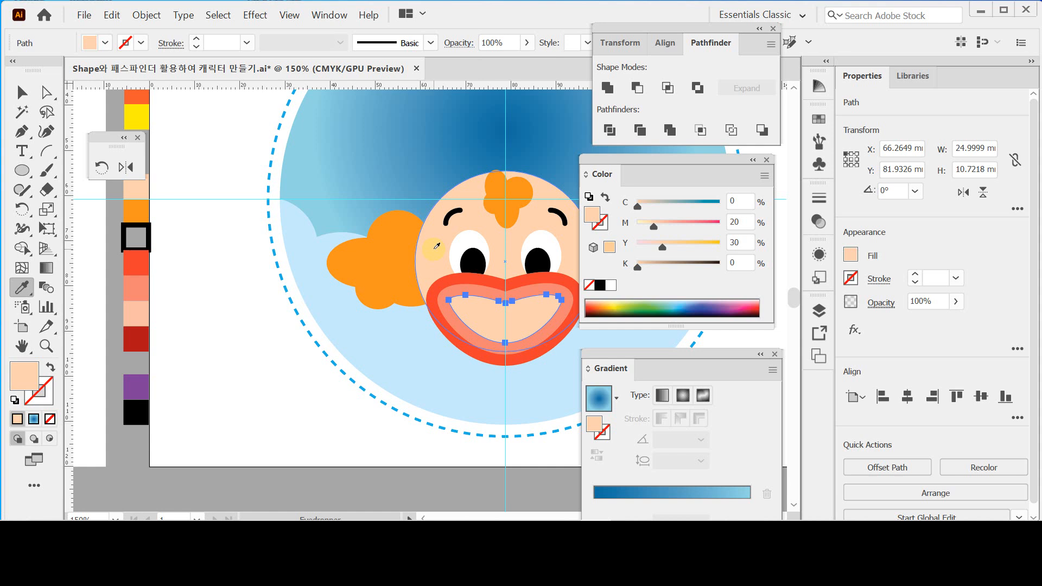
# - Draw a narrow upright ellipse about 2.5 × 6.4 mm in the mouth, centred on the vertical guide and filled red
pyautogui.hotkey('ctrl', 'space')
pyautogui.moveTo(512, 323); pyautogui.dragTo(527, 326)
pyautogui.click(432, 280)
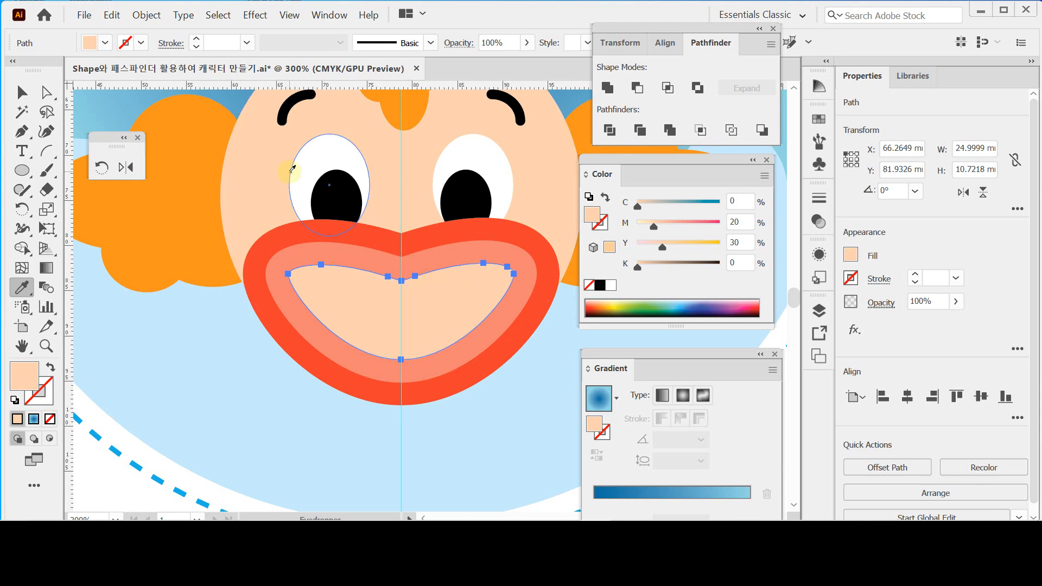
pyautogui.hotkey('ctrl', 'shift', 'a')
pyautogui.press('l')
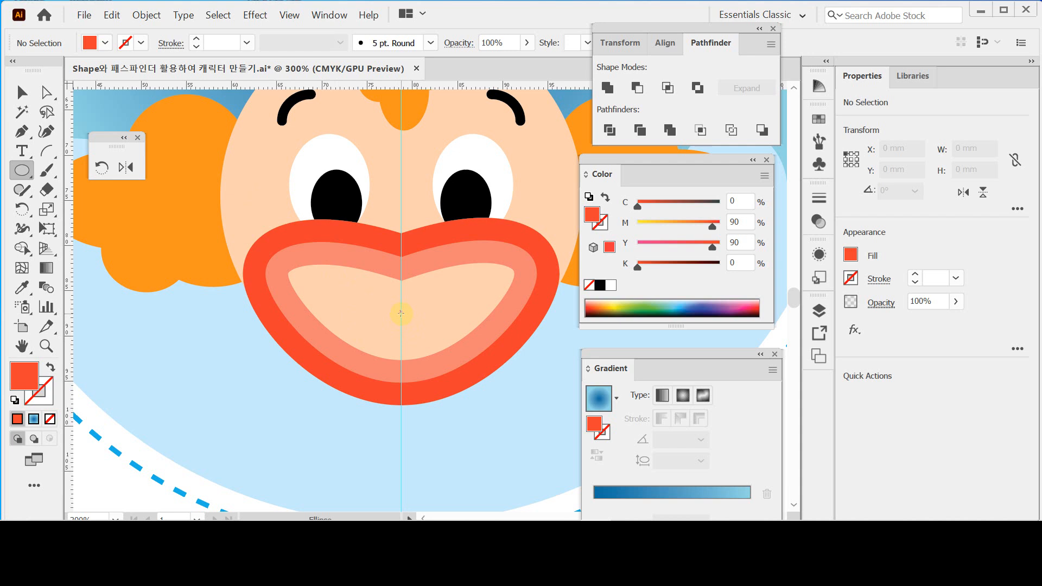
pyautogui.moveTo(401, 314); pyautogui.dragTo(412, 340)
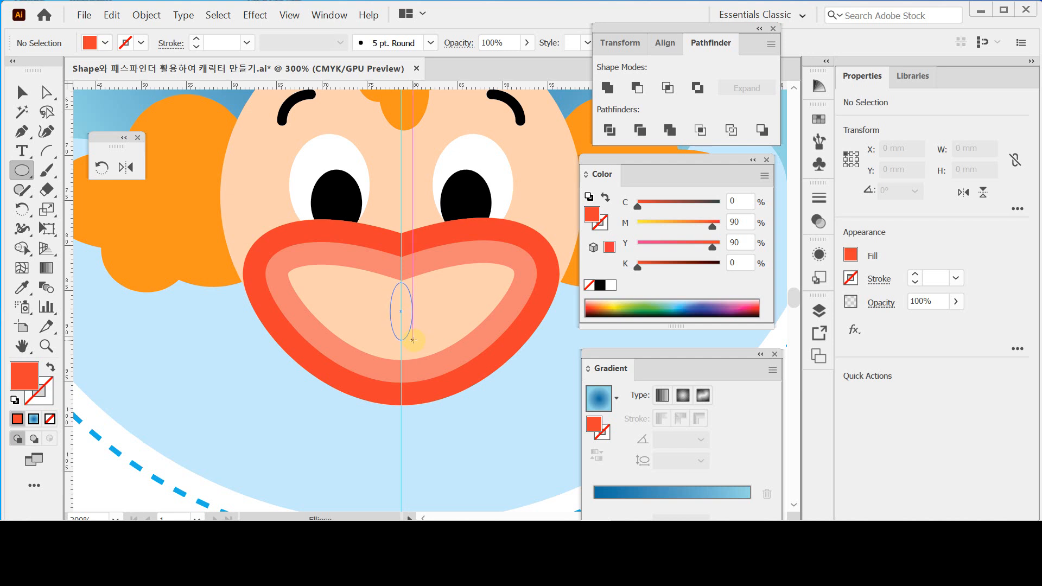
pyautogui.moveTo(412, 341); pyautogui.dragTo(413, 340)
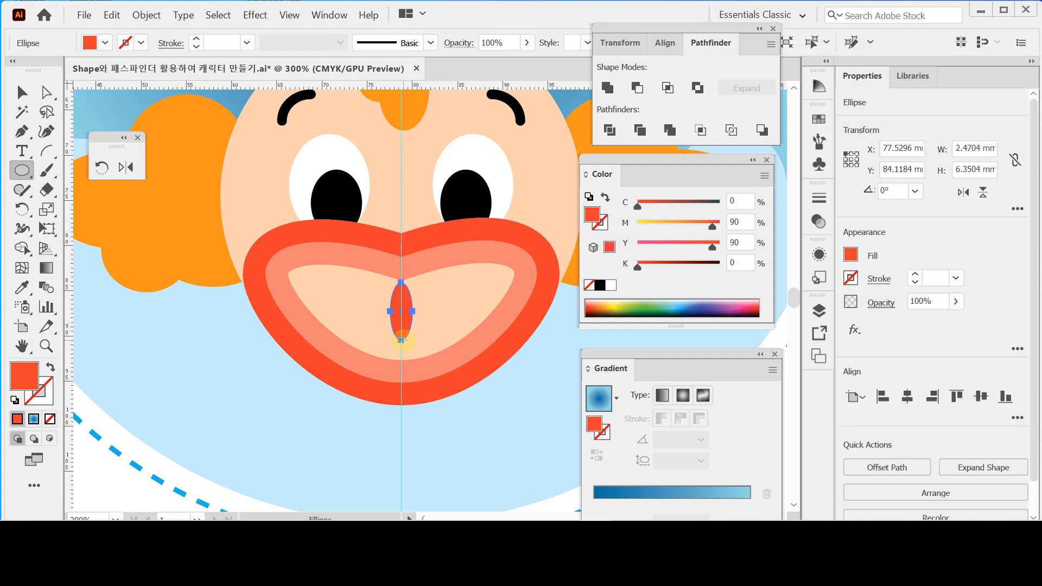
# - Shorten the red ellipse to a height of about 6 mm by moving its lower edge up
pyautogui.moveTo(401, 340); pyautogui.dragTo(402, 341)
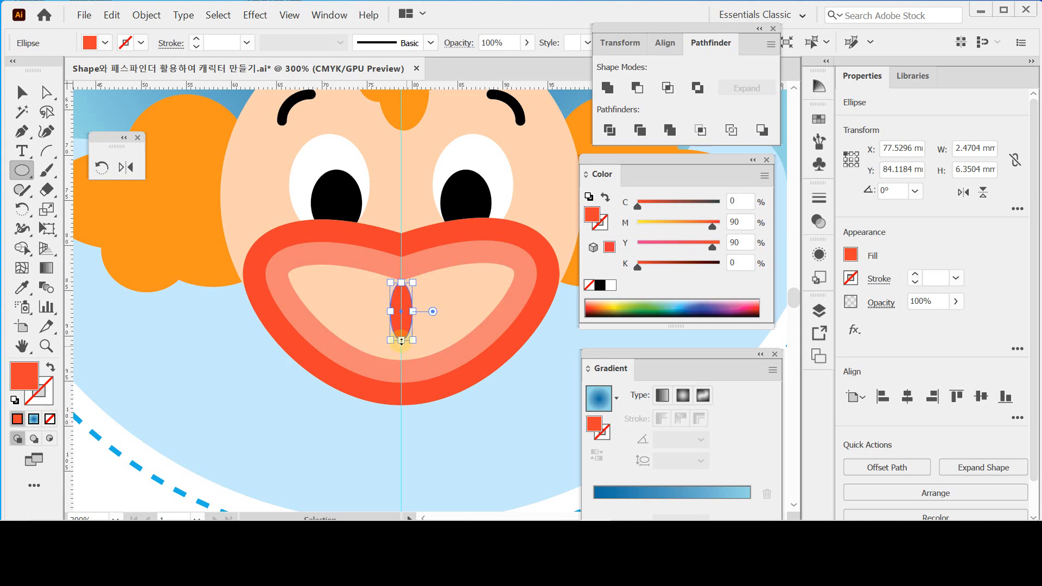
pyautogui.moveTo(401, 341); pyautogui.dragTo(402, 336)
pyautogui.hotkey('ctrl', 'z')
pyautogui.keyDown('ctrl'); pyautogui.click(421, 325); pyautogui.keyUp('ctrl')
pyautogui.keyDown('ctrl'); pyautogui.click(414, 316); pyautogui.keyUp('ctrl')
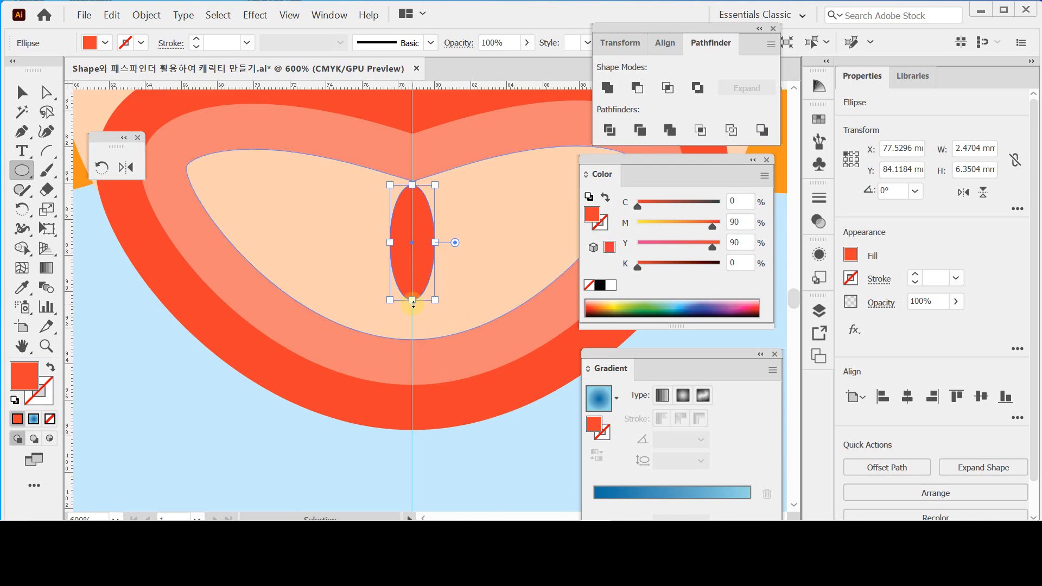
pyautogui.moveTo(412, 300); pyautogui.dragTo(413, 294)
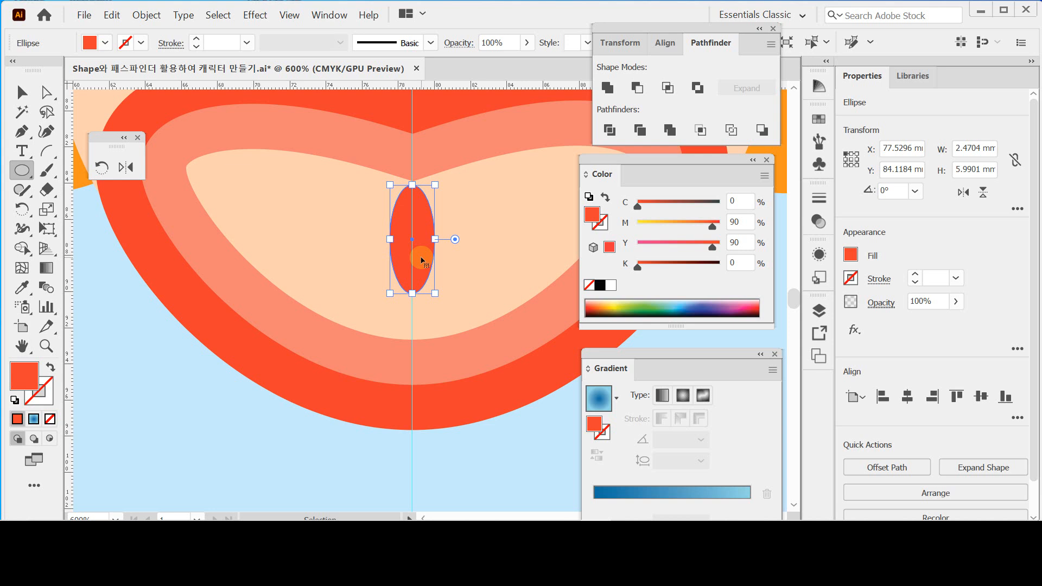
# - Show all hidden objects so the clown's nose and its highlight return above the mouth
pyautogui.hotkey('ctrl', 'space')
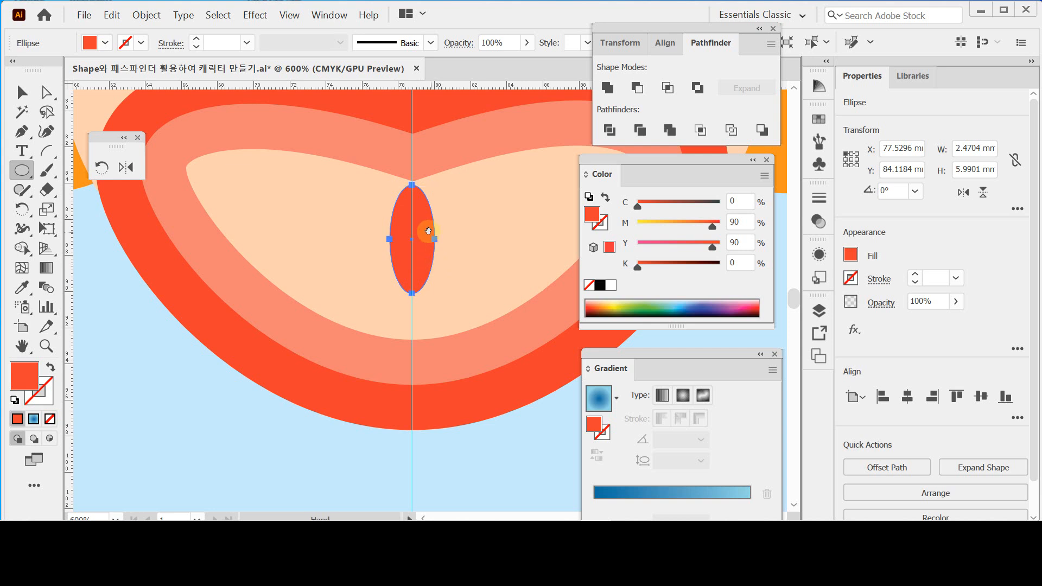
pyautogui.keyDown('ctrl'); pyautogui.keyDown('alt'); pyautogui.click(423, 213); pyautogui.keyUp('alt'); pyautogui.keyUp('ctrl')
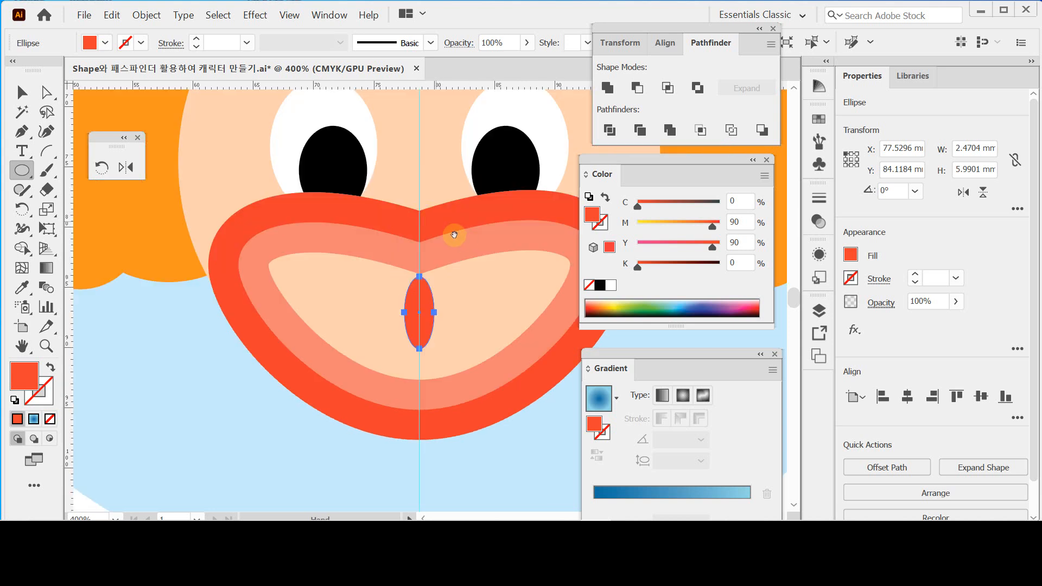
pyautogui.moveTo(414, 232); pyautogui.dragTo(375, 259)
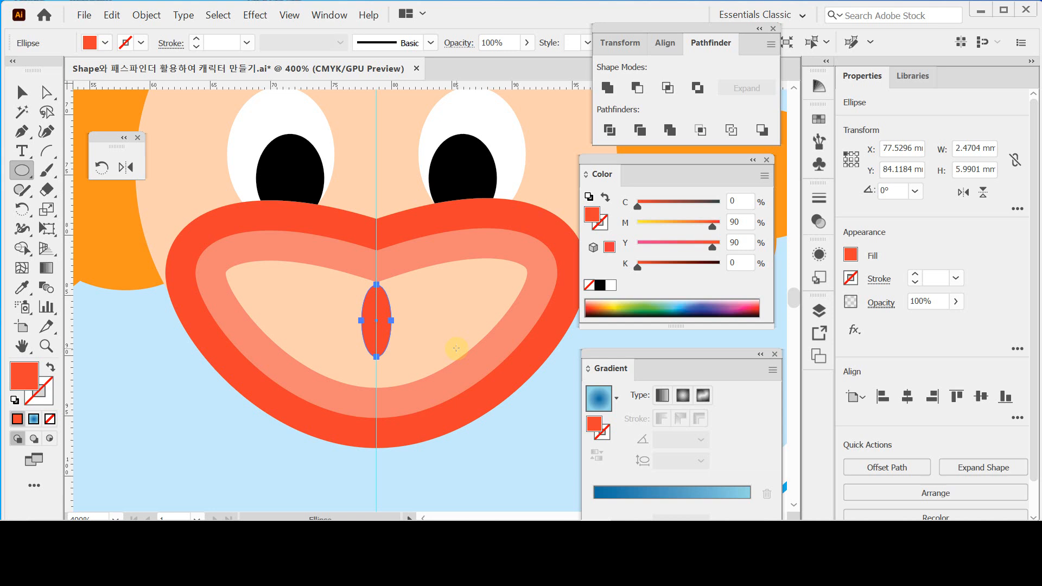
pyautogui.press('ctrl')
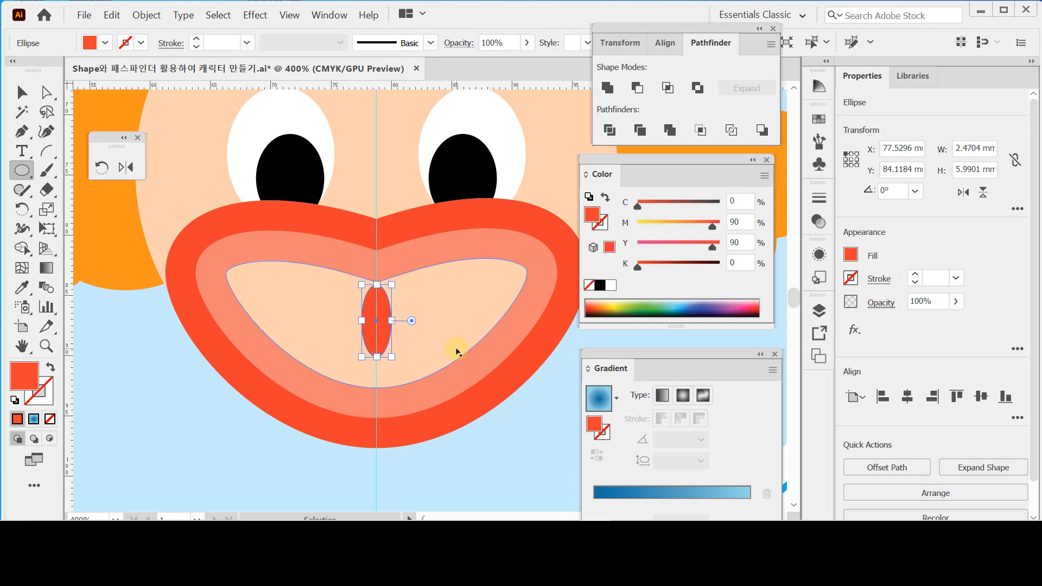
pyautogui.hotkey('ctrl', 'alt', '3')
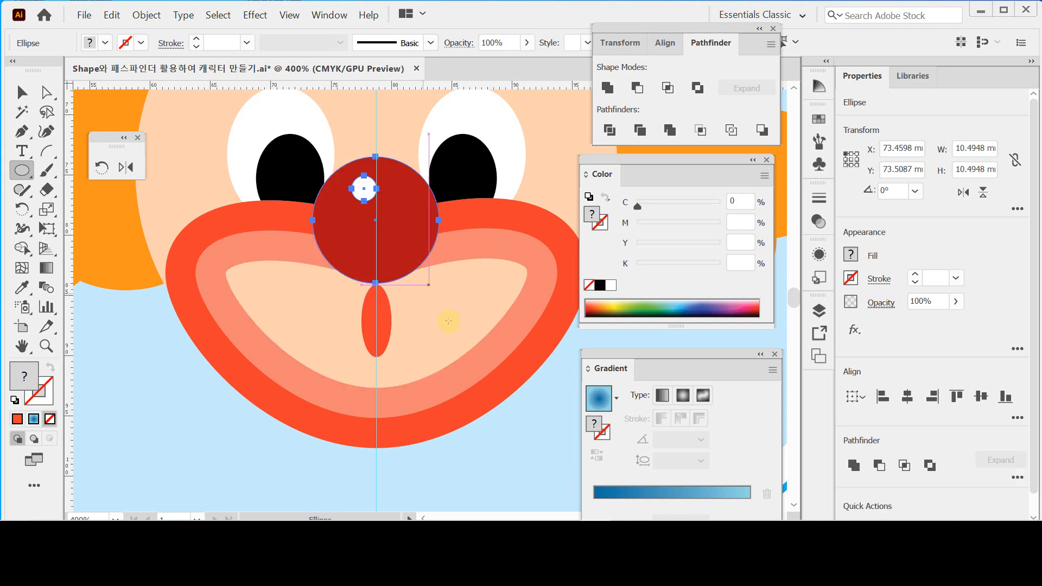
# - Nudge the red ellipse up about 0.5 mm so its upper end tucks toward the nose, and deselect it
pyautogui.keyDown('ctrl'); pyautogui.click(383, 343); pyautogui.keyUp('ctrl')
pyautogui.press('Up')
pyautogui.press('Up')
pyautogui.press('Down')
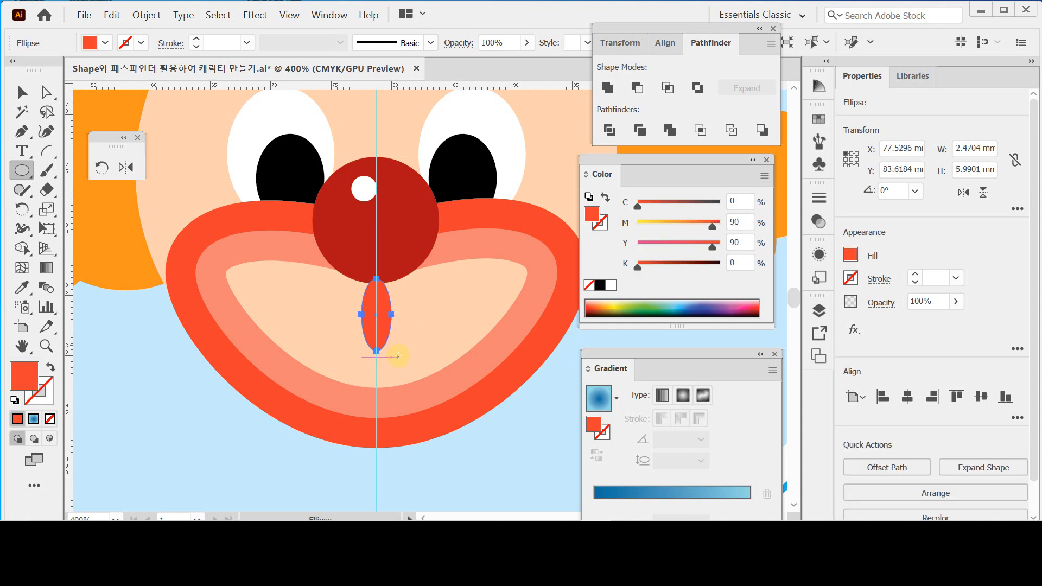
pyautogui.press('ctrl')
pyautogui.keyDown('ctrl'); pyautogui.click(290, 460); pyautogui.keyUp('ctrl')
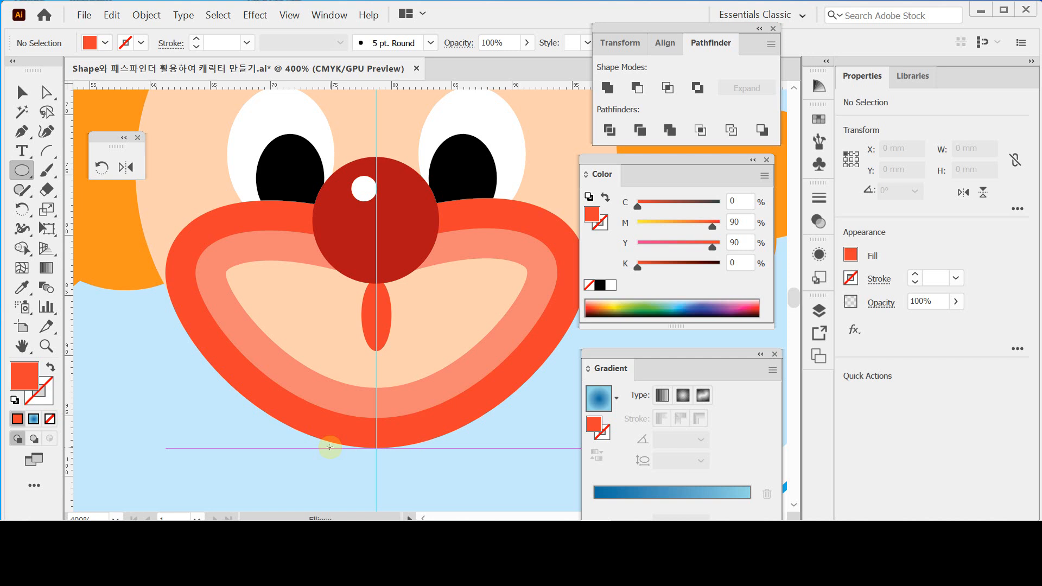
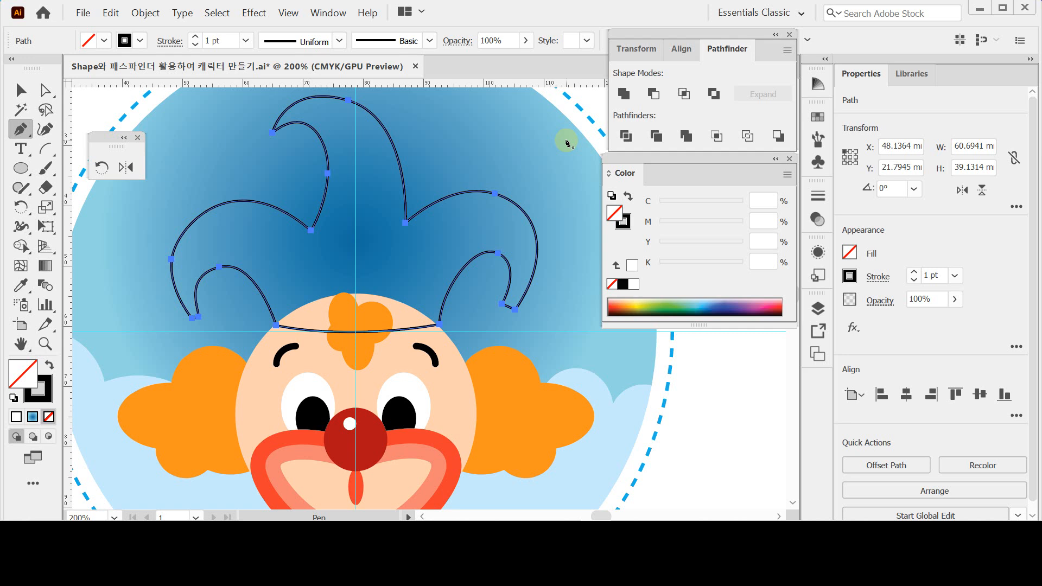
# - Turn the jester hat outline above the clown's head into a guide and leave it deselected
pyautogui.press('ctrl')
pyautogui.keyDown('ctrl'); pyautogui.click(567, 142); pyautogui.keyUp('ctrl')
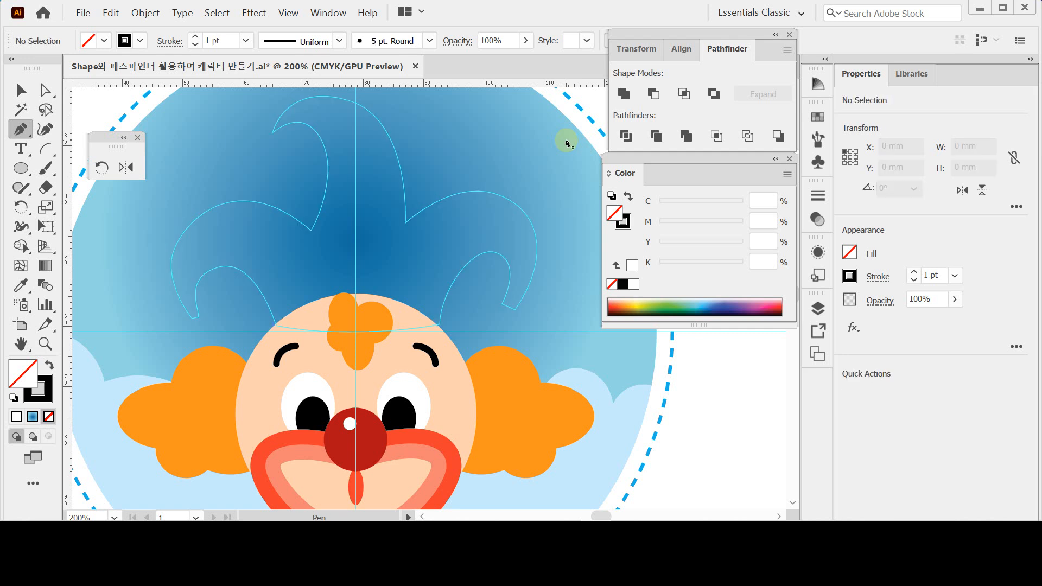
pyautogui.keyDown('ctrl'); pyautogui.click(328, 321); pyautogui.keyUp('ctrl')
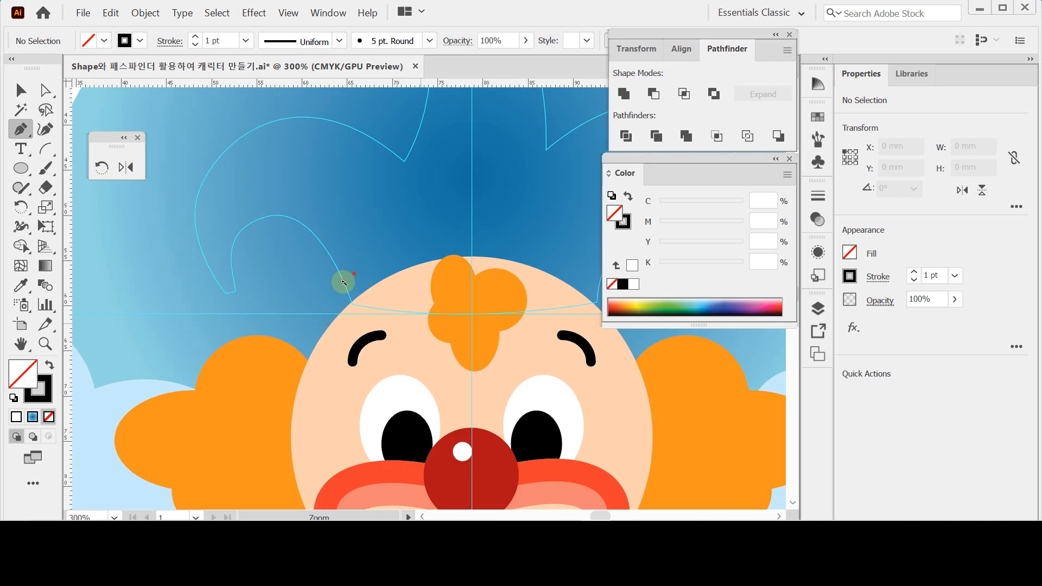
pyautogui.moveTo(345, 280); pyautogui.dragTo(301, 286)
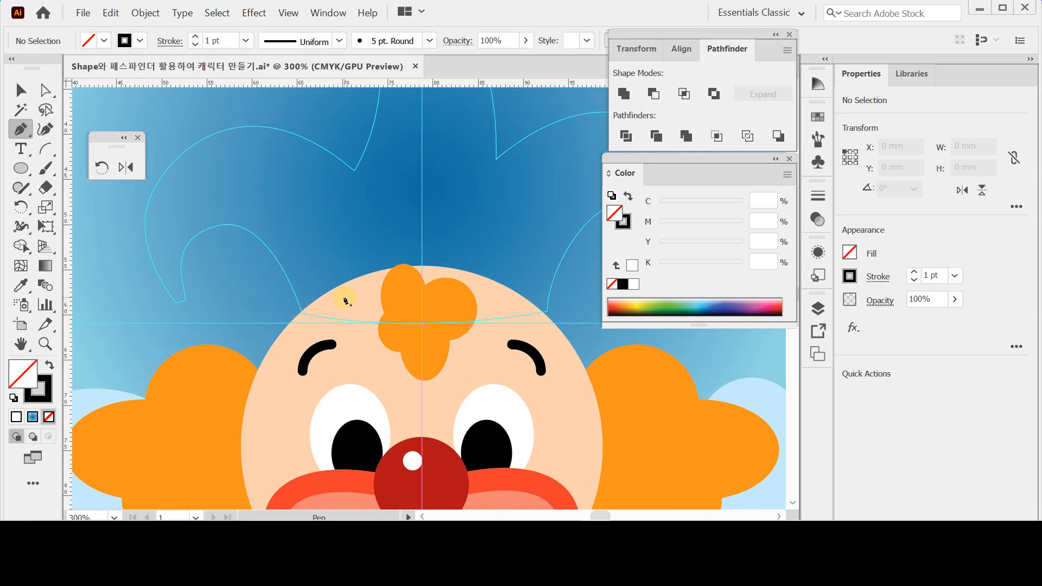
# - Trace the inner curve and blunt tip of the hat's left horn with the Pen tool, starting at the head's edge
pyautogui.press('capslock')
pyautogui.press('capslock')
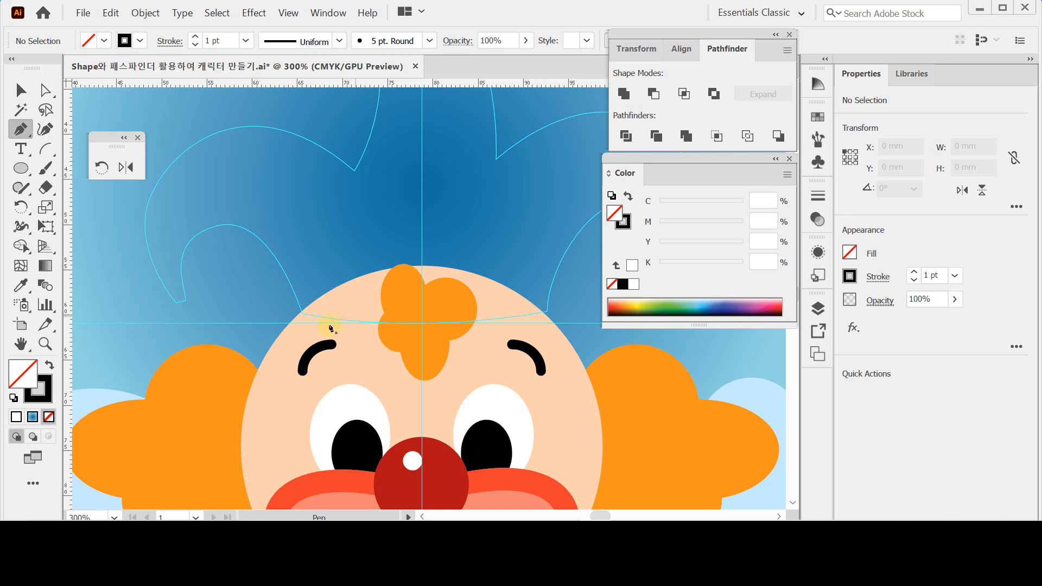
pyautogui.moveTo(303, 316); pyautogui.dragTo(315, 321)
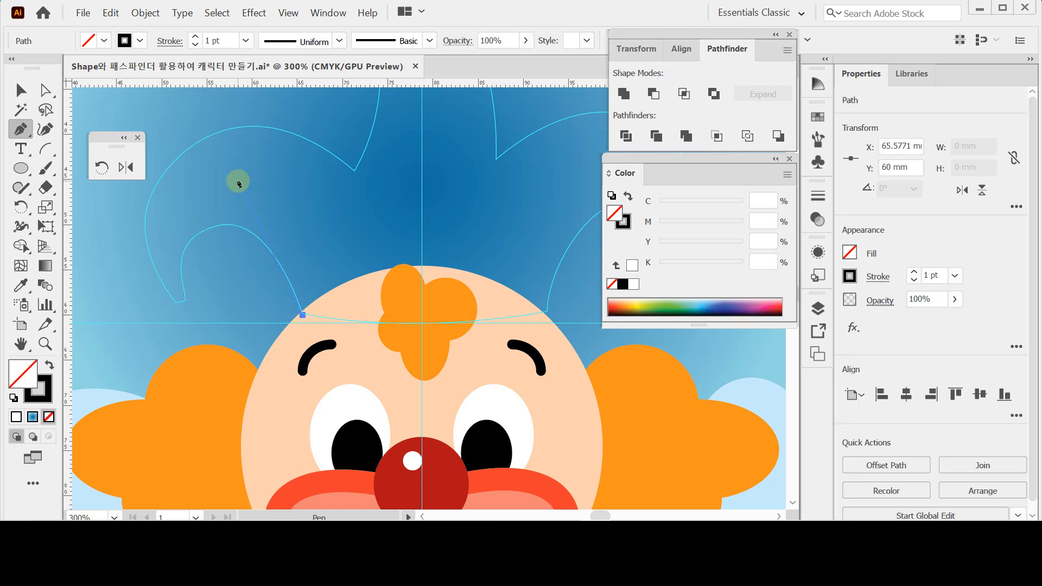
pyautogui.press('space')
pyautogui.moveTo(265, 245)
pyautogui.mouseDown()
pyautogui.moveTo(311, 228)
pyautogui.moveTo(307, 244)
pyautogui.moveTo(205, 241)
pyautogui.mouseUp()
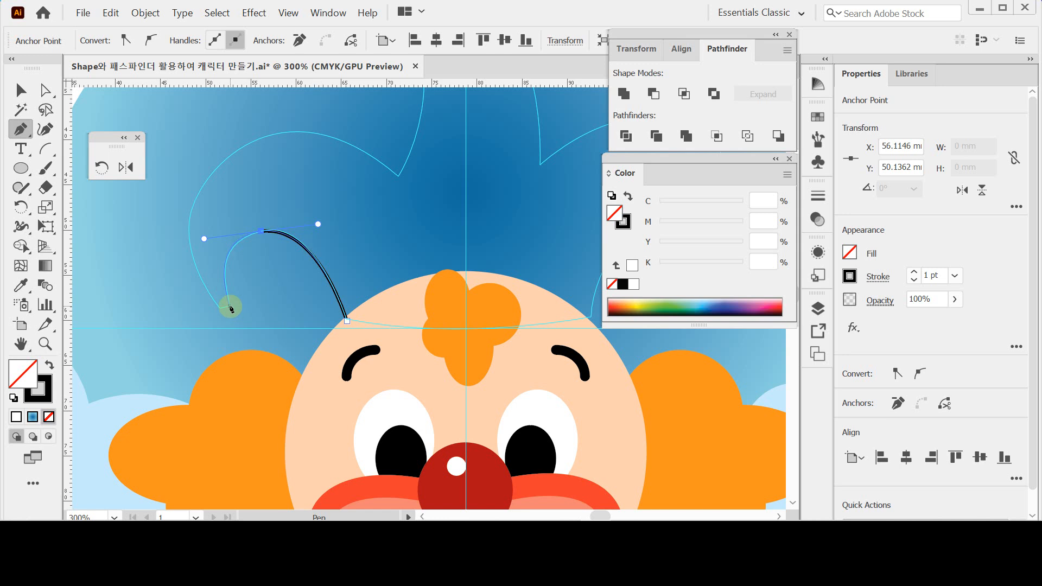
pyautogui.click(230, 309)
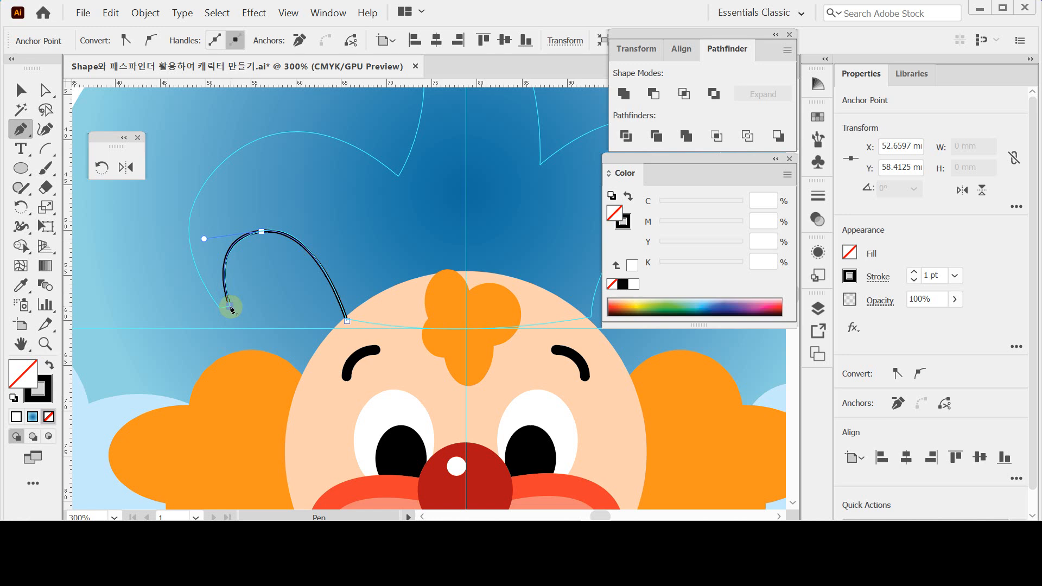
pyautogui.moveTo(221, 309)
pyautogui.mouseDown()
pyautogui.moveTo(218, 298)
pyautogui.moveTo(219, 307)
pyautogui.mouseUp()
# - Continue the path along the outer curve of the hat's left horn up to the notch beside the middle horn
pyautogui.press('space')
pyautogui.moveTo(206, 234); pyautogui.dragTo(154, 294)
pyautogui.moveTo(166, 227); pyautogui.dragTo(230, 164)
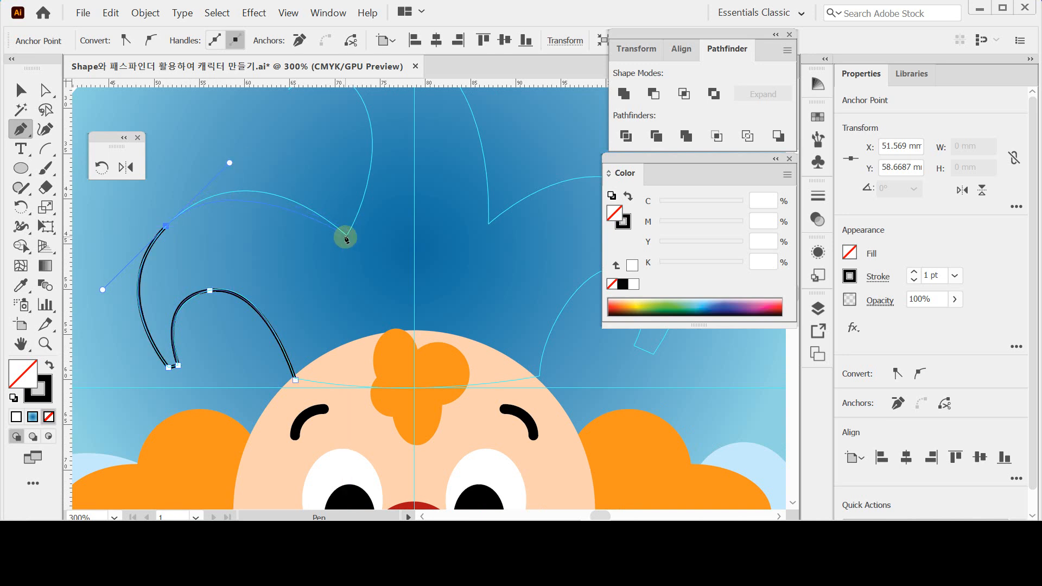
pyautogui.moveTo(346, 236); pyautogui.dragTo(393, 281)
pyautogui.moveTo(360, 233); pyautogui.dragTo(361, 332)
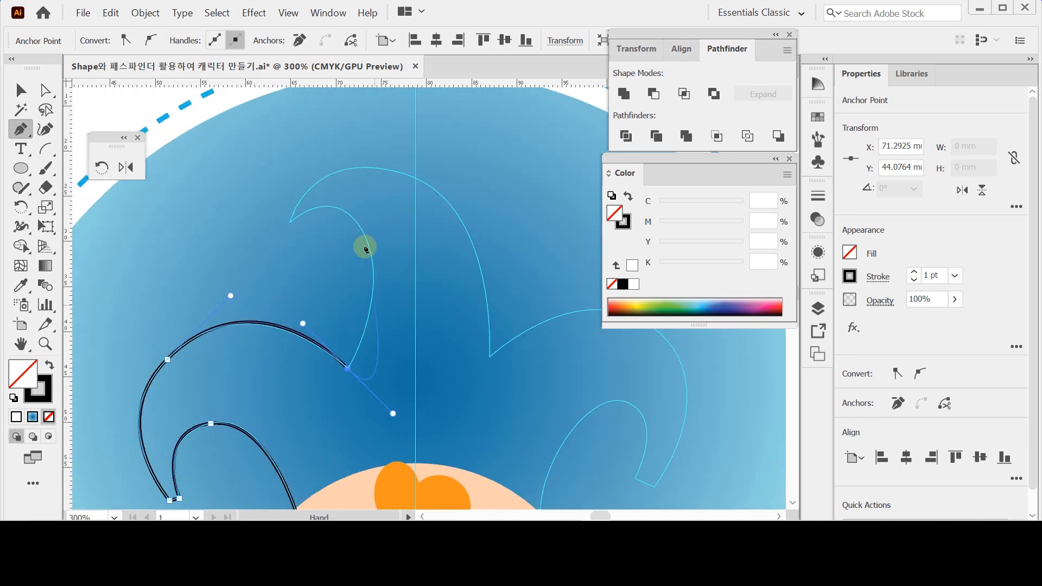
pyautogui.moveTo(372, 258); pyautogui.dragTo(348, 209)
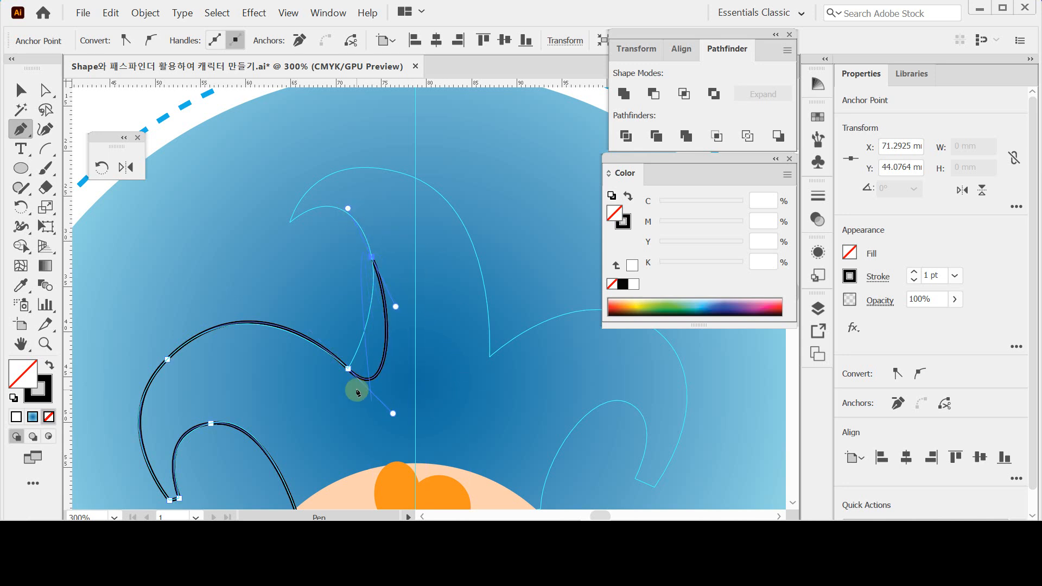
pyautogui.hotkey('ctrl', 'z')
pyautogui.moveTo(394, 346); pyautogui.dragTo(398, 286)
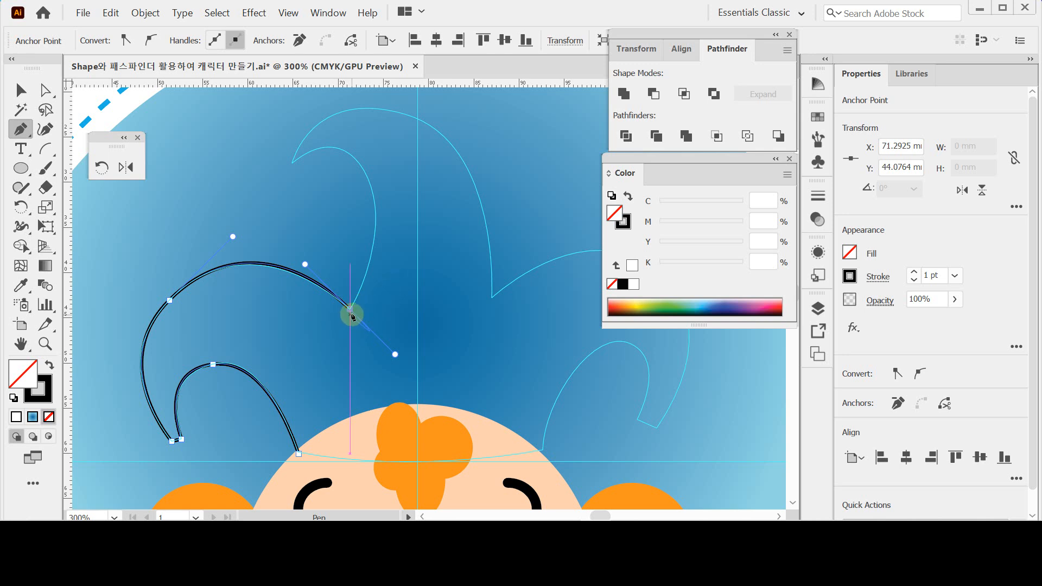
# - Make the notch beside the left horn a corner point, trace the middle horn's inner curve to its tip, and remove the tip's outgoing handle
pyautogui.press('alt')
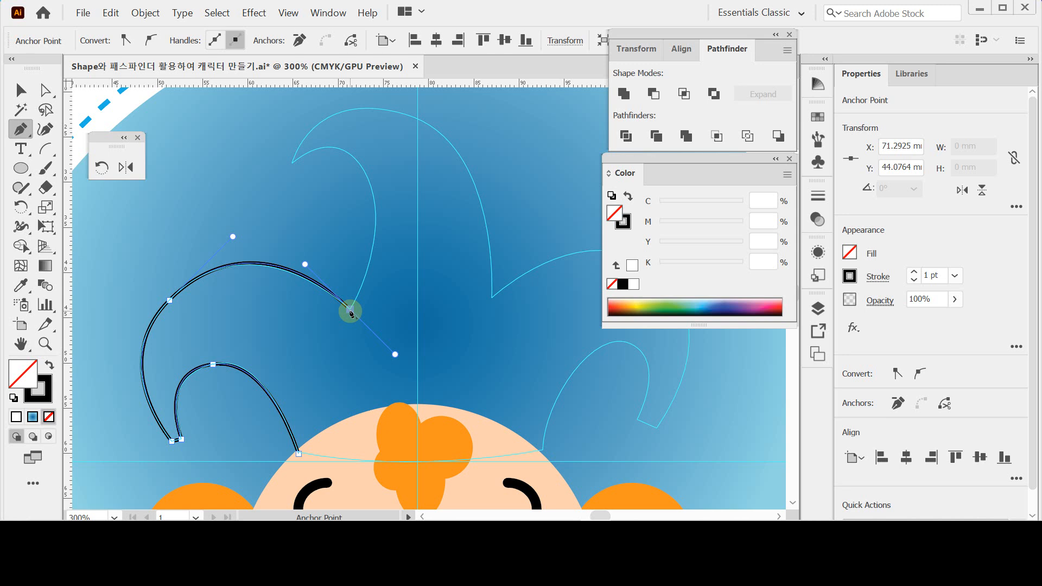
pyautogui.click(350, 311)
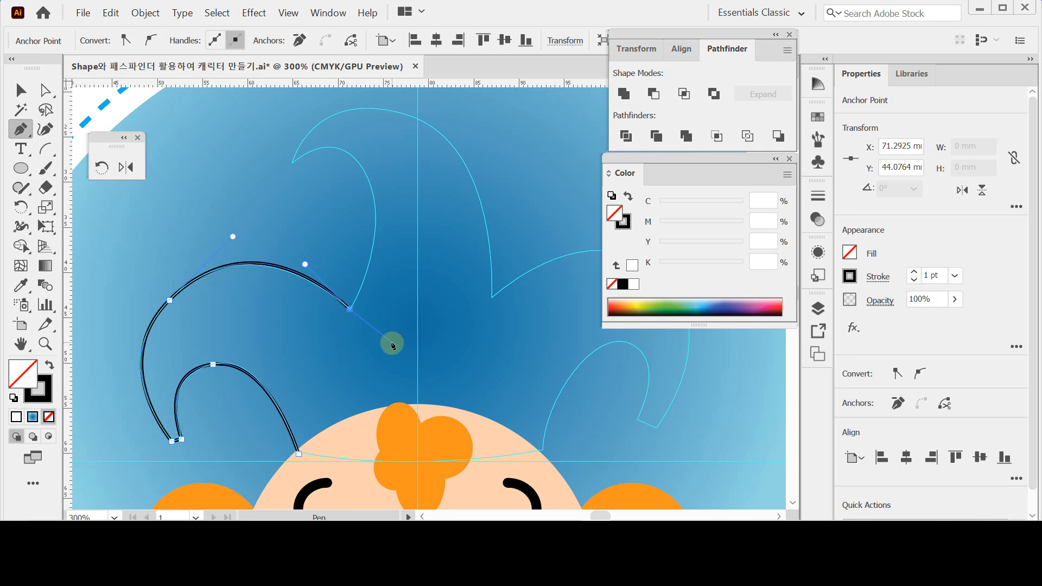
pyautogui.moveTo(370, 251); pyautogui.dragTo(400, 248)
pyautogui.moveTo(320, 235); pyautogui.dragTo(264, 278)
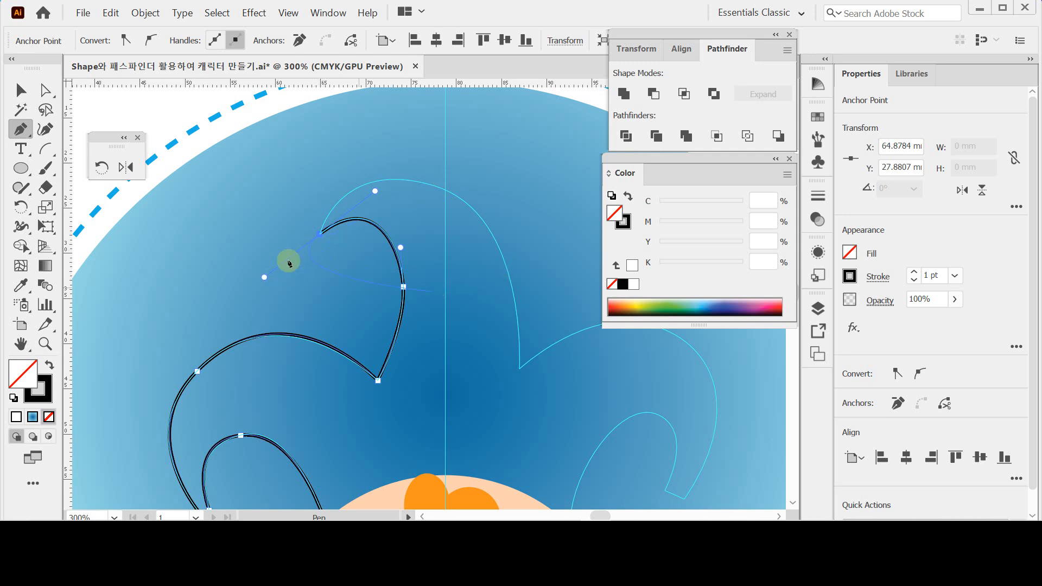
pyautogui.click(320, 237)
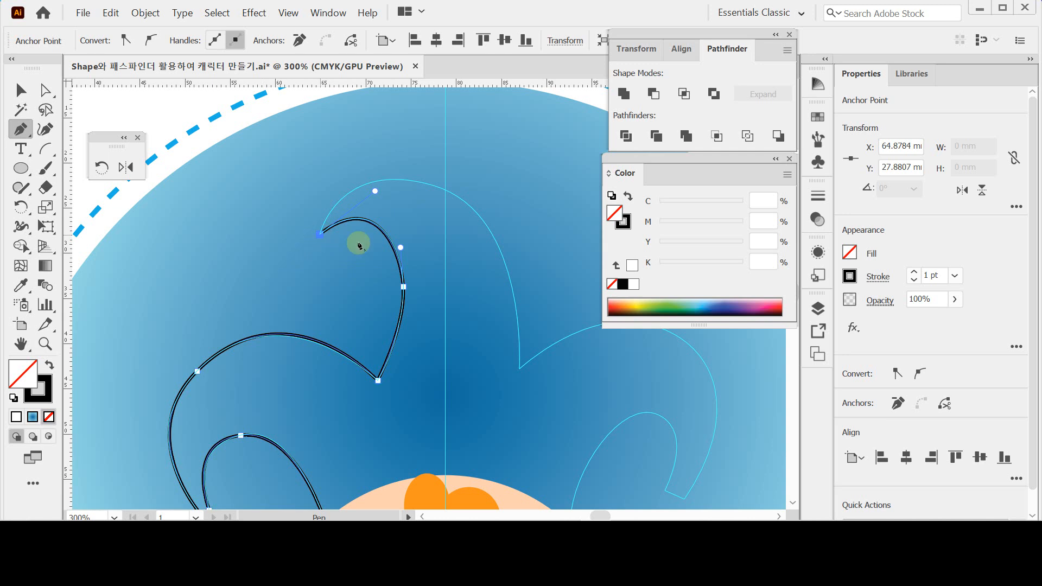
# - Continue the path over the middle horn's outer curve and down to the notch beside the right horn
pyautogui.moveTo(372, 233); pyautogui.dragTo(285, 245)
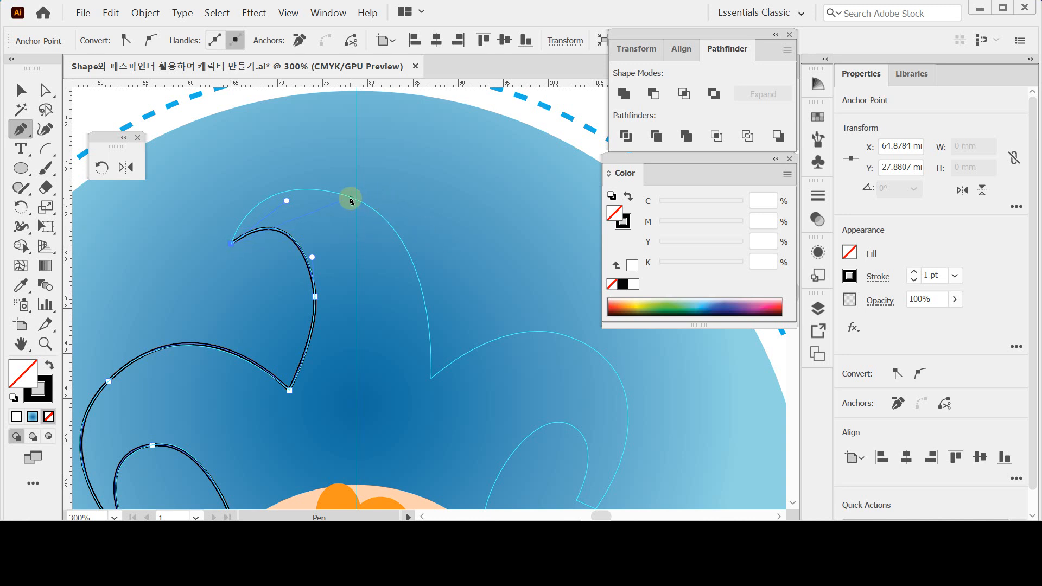
pyautogui.moveTo(351, 198); pyautogui.dragTo(448, 236)
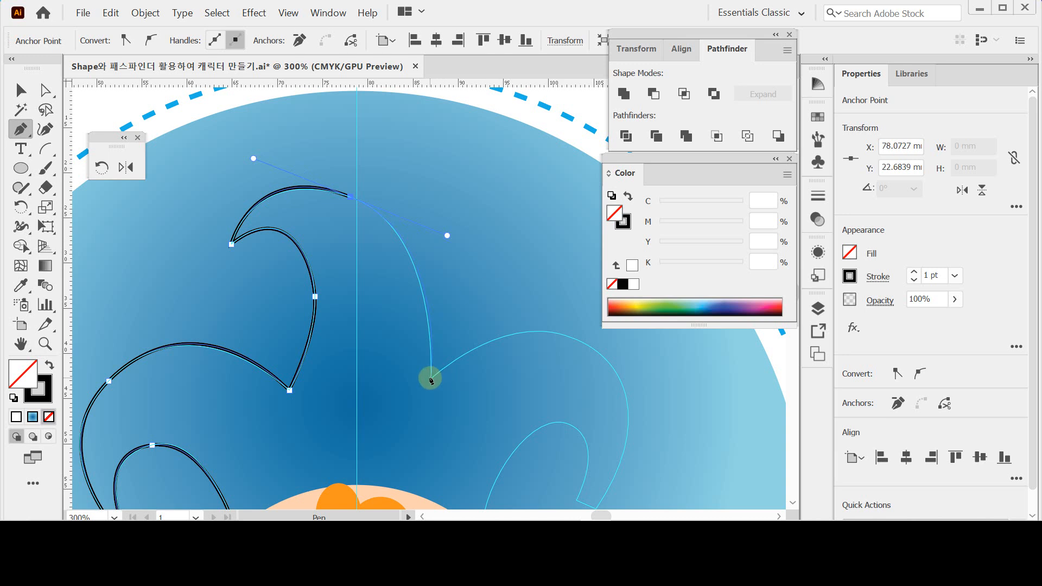
pyautogui.click(430, 378)
# - Trace the outer curve of the hat's right horn from the notch around to the outer corner of its blunt tip
pyautogui.moveTo(466, 386); pyautogui.dragTo(321, 273)
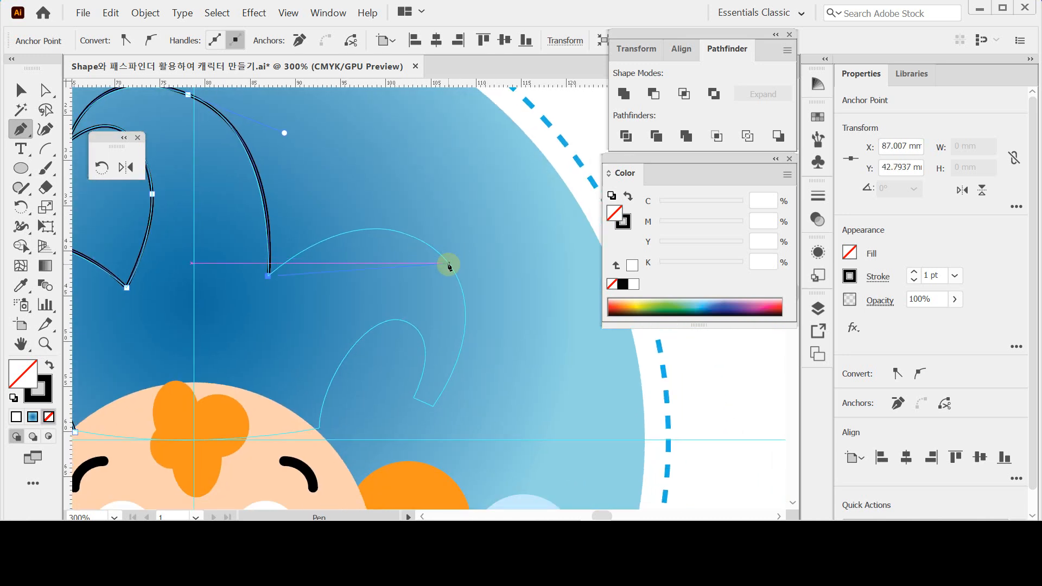
pyautogui.moveTo(449, 265); pyautogui.dragTo(531, 345)
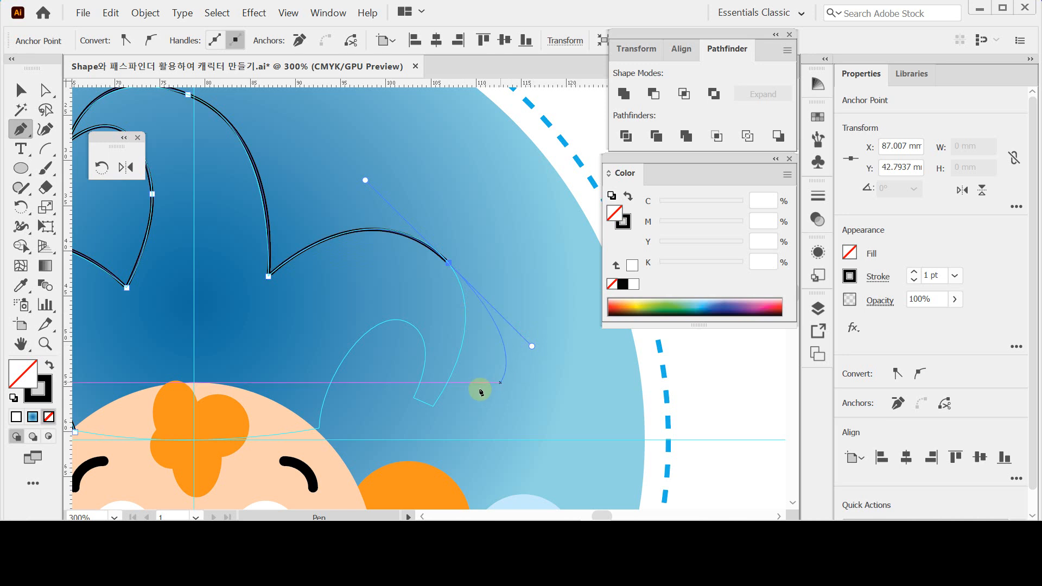
pyautogui.moveTo(474, 388); pyautogui.dragTo(457, 358)
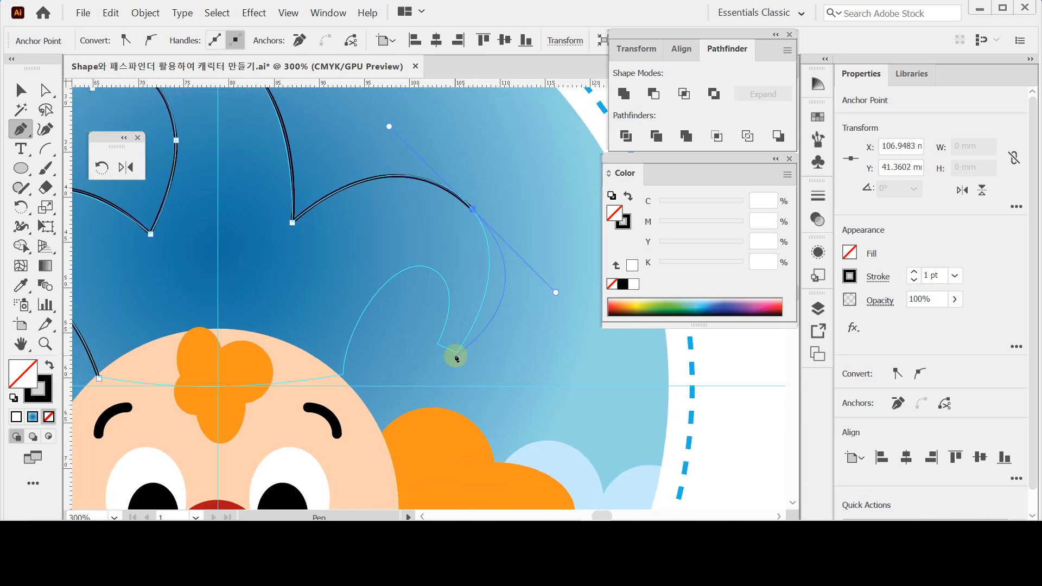
pyautogui.moveTo(455, 355); pyautogui.dragTo(516, 329)
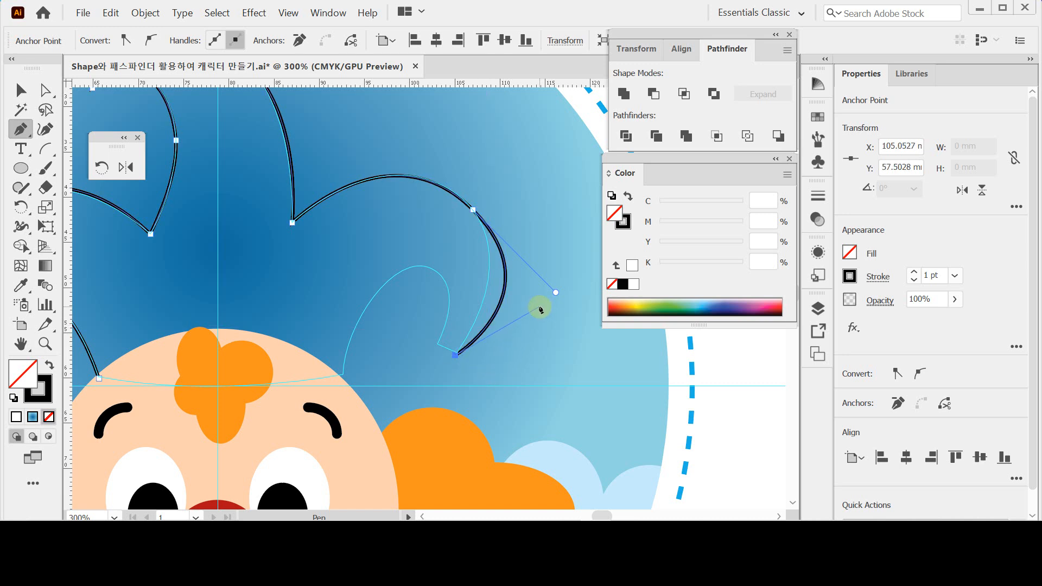
# - Adjust both direction handles of the anchor on the right horn's outer curve so the path matches the guide
pyautogui.press('ctrl')
pyautogui.moveTo(555, 293); pyautogui.dragTo(524, 283)
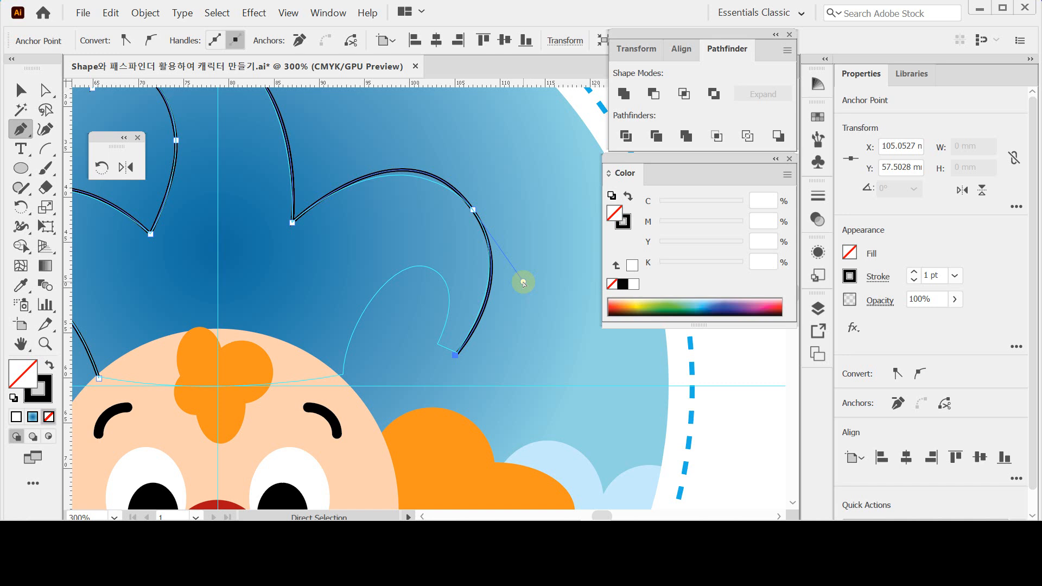
pyautogui.click(473, 211)
pyautogui.moveTo(454, 209); pyautogui.dragTo(465, 240)
pyautogui.moveTo(416, 144)
pyautogui.mouseDown()
pyautogui.moveTo(424, 150)
pyautogui.moveTo(415, 153)
pyautogui.mouseUp()
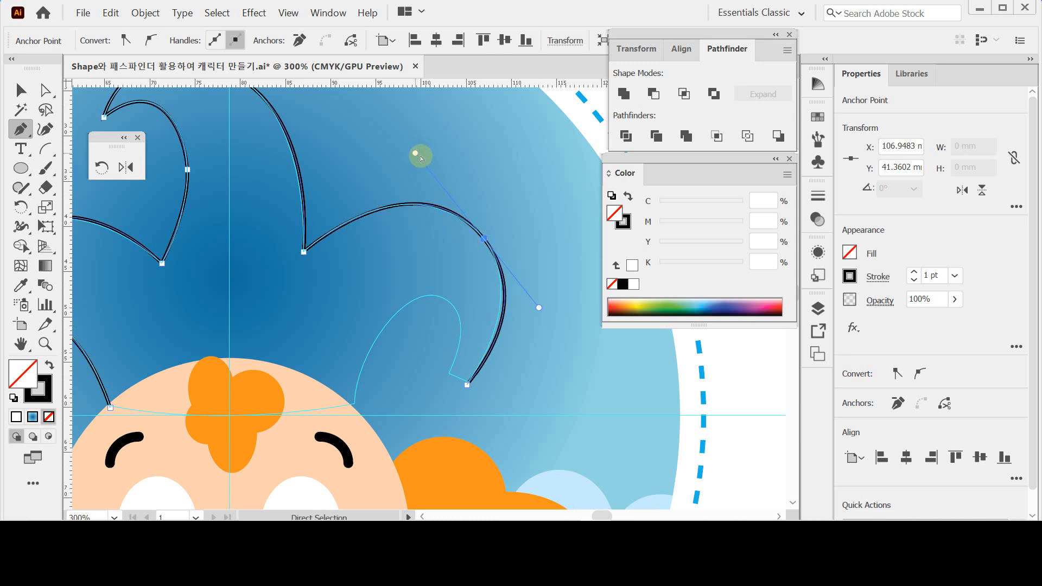
# - Resume the path at the right horn's tip and trace the blunt end and inner curve down to the head's edge
pyautogui.keyDown('ctrl'); pyautogui.click(468, 387); pyautogui.keyUp('ctrl')
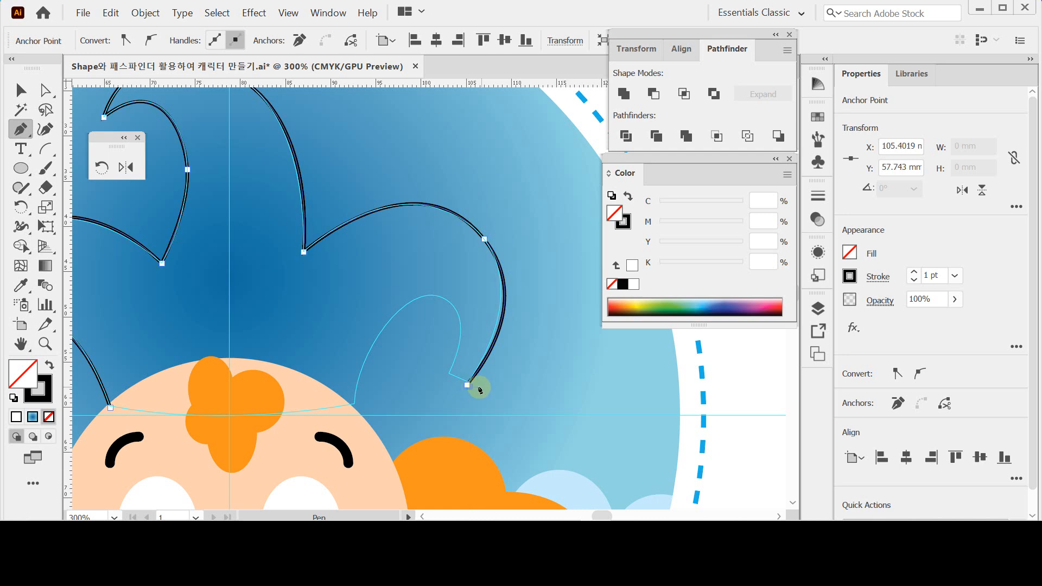
pyautogui.keyDown('ctrl'); pyautogui.click(467, 385); pyautogui.keyUp('ctrl')
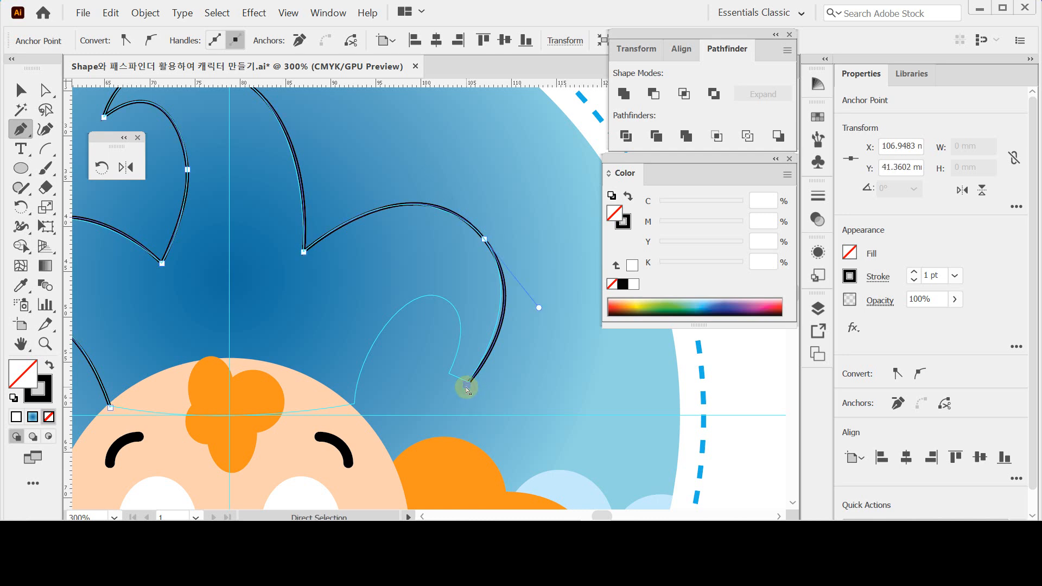
pyautogui.click(466, 386)
pyautogui.moveTo(500, 384); pyautogui.dragTo(500, 356)
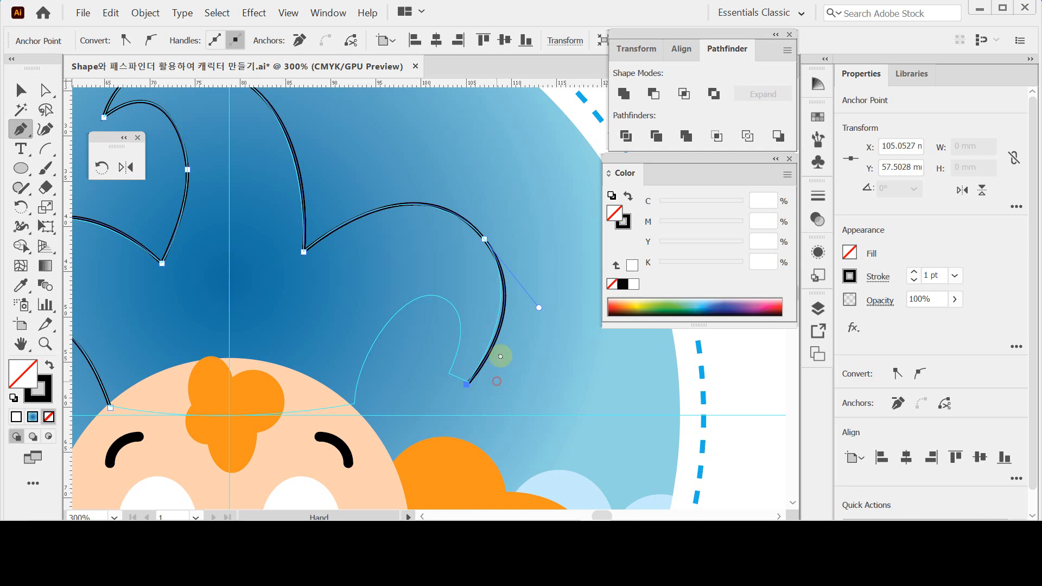
pyautogui.click(454, 348)
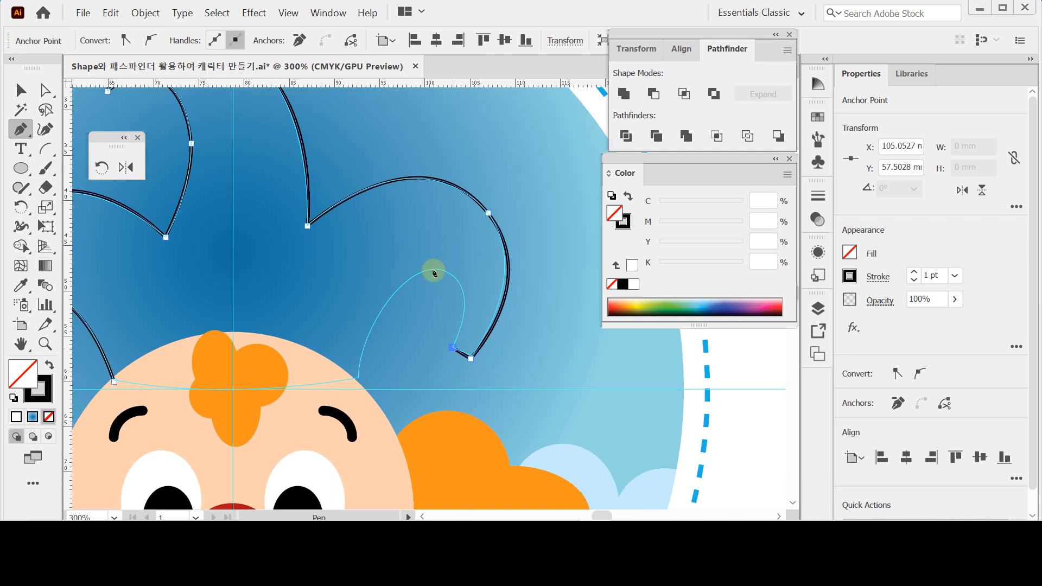
pyautogui.moveTo(414, 280); pyautogui.dragTo(377, 261)
pyautogui.click(358, 381)
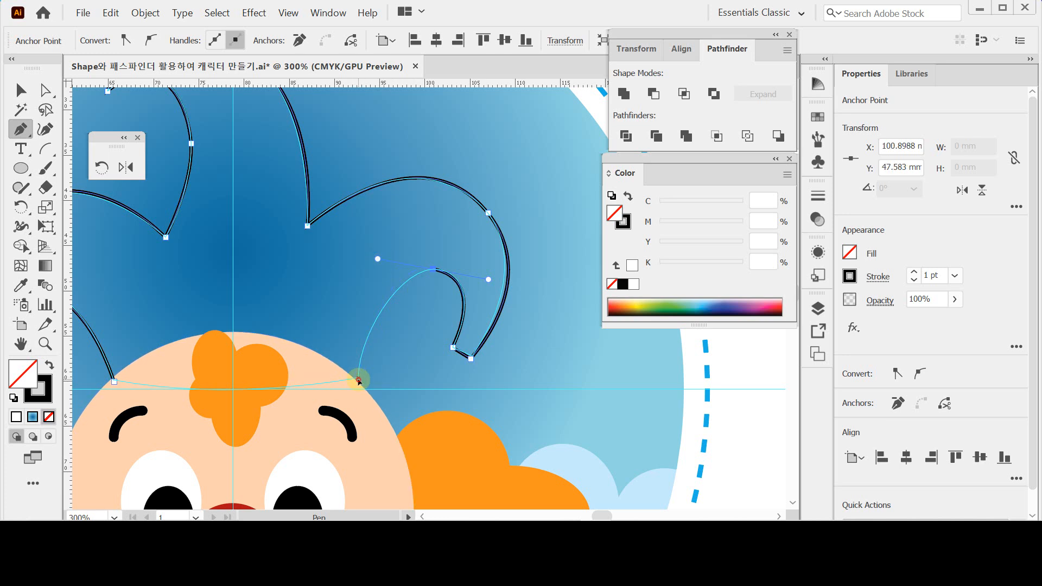
# - Fit the right horn's inner curve to the guide by adjusting the direction handle at its topmost anchor
pyautogui.moveTo(360, 373); pyautogui.dragTo(419, 337)
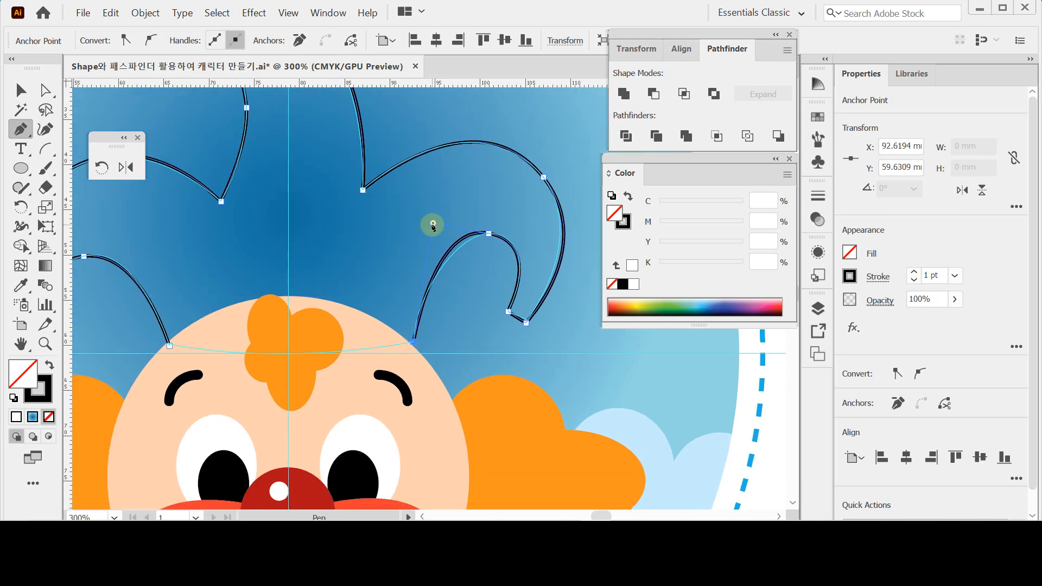
pyautogui.press('alt')
pyautogui.moveTo(434, 223); pyautogui.dragTo(423, 241)
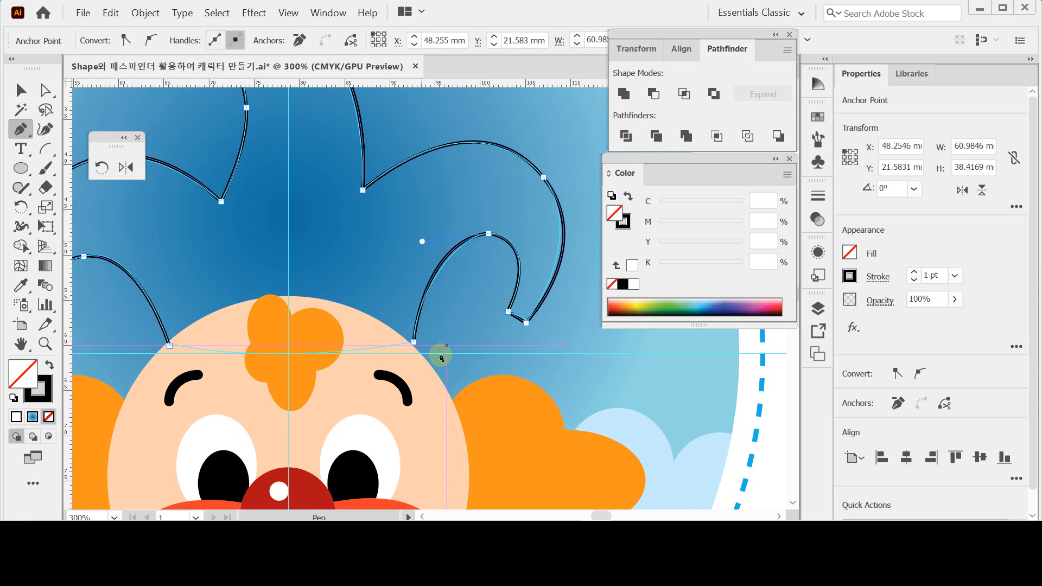
# - Close the hat path with a shallow downward curve across the forehead back to its starting anchor
pyautogui.click(414, 343)
pyautogui.press('space')
pyautogui.moveTo(440, 348); pyautogui.dragTo(474, 335)
pyautogui.moveTo(204, 332)
pyautogui.mouseDown()
pyautogui.moveTo(123, 286)
pyautogui.moveTo(115, 307)
pyautogui.moveTo(103, 306)
pyautogui.mouseUp()
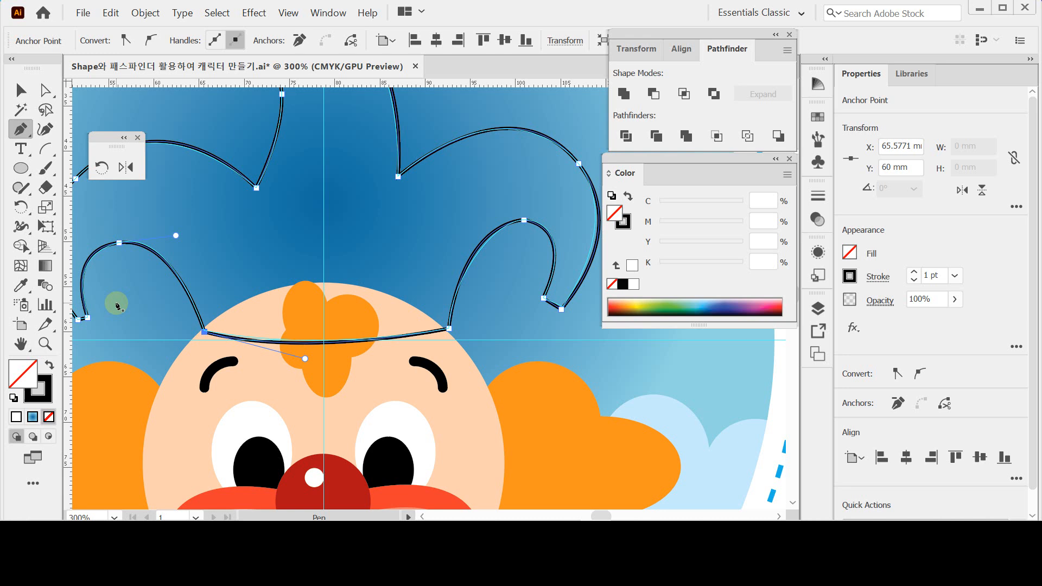
pyautogui.moveTo(226, 256); pyautogui.dragTo(293, 305)
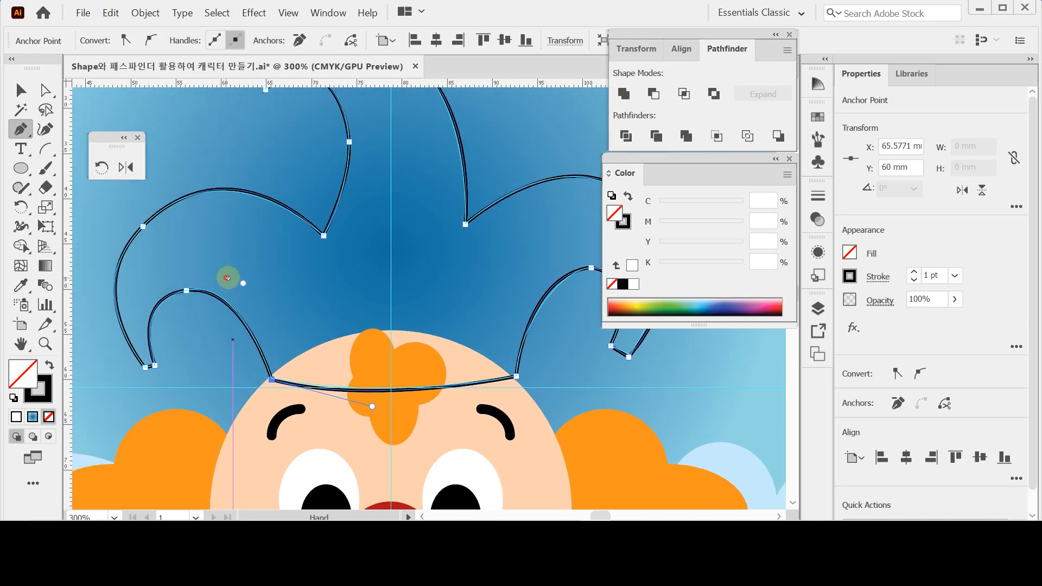
pyautogui.moveTo(226, 278); pyautogui.dragTo(230, 278)
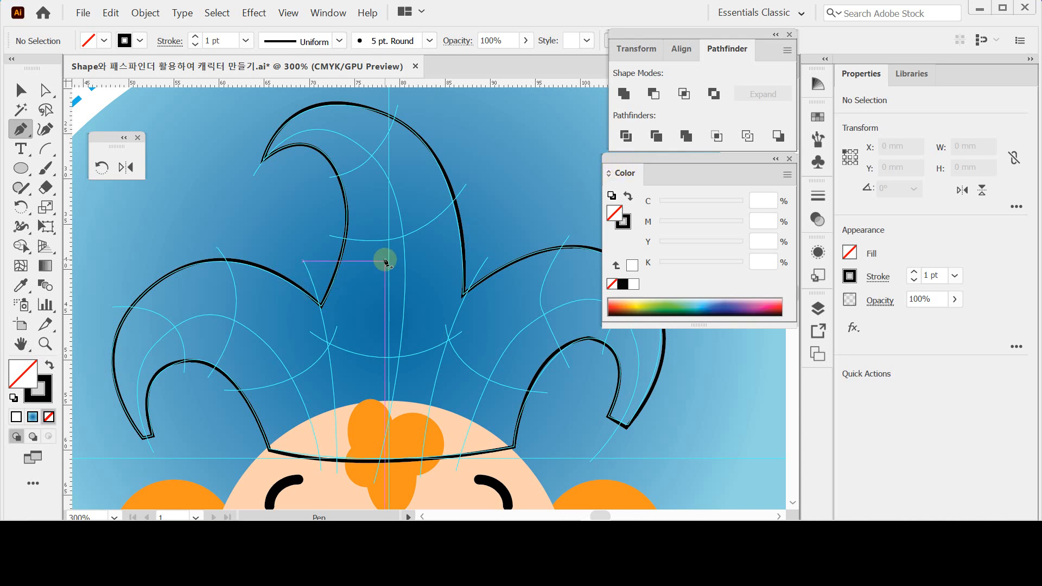
# - Trace the guide line running through the left horn from below its tip to the forehead with the Pen tool, and fine-tune its curve handles
pyautogui.moveTo(360, 312); pyautogui.dragTo(371, 272)
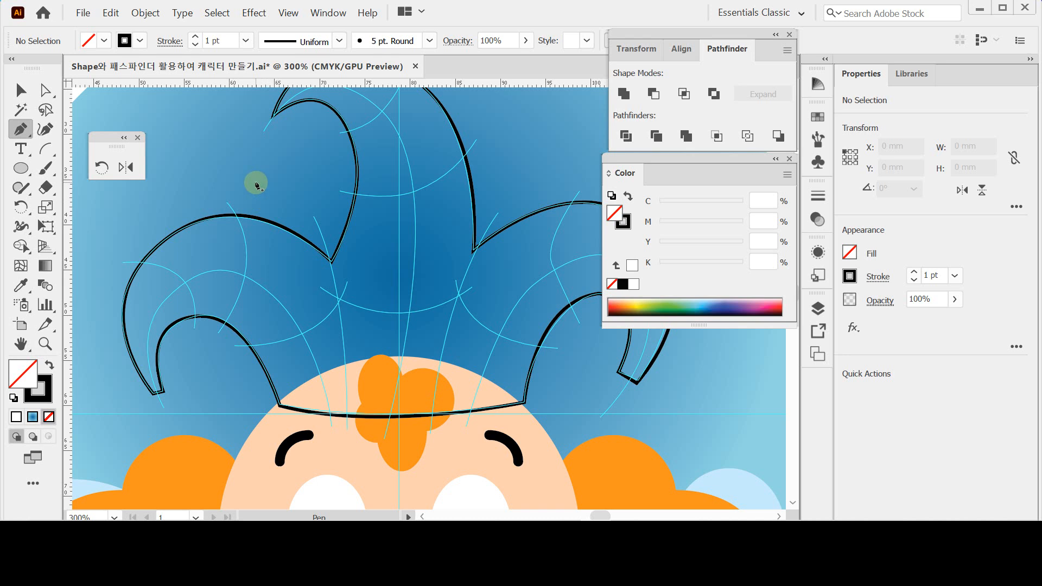
pyautogui.moveTo(266, 298); pyautogui.dragTo(270, 246)
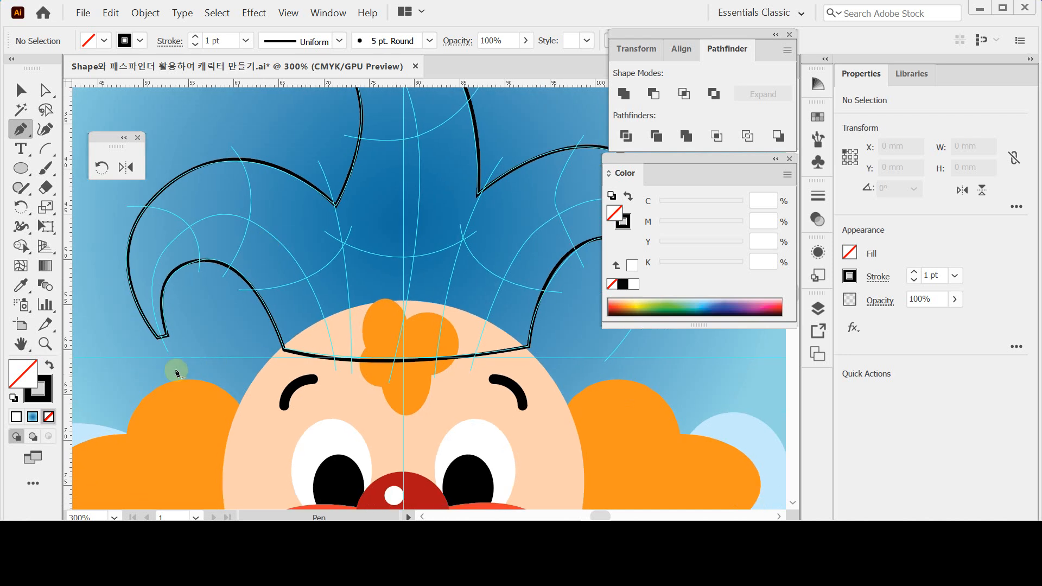
pyautogui.click(169, 357)
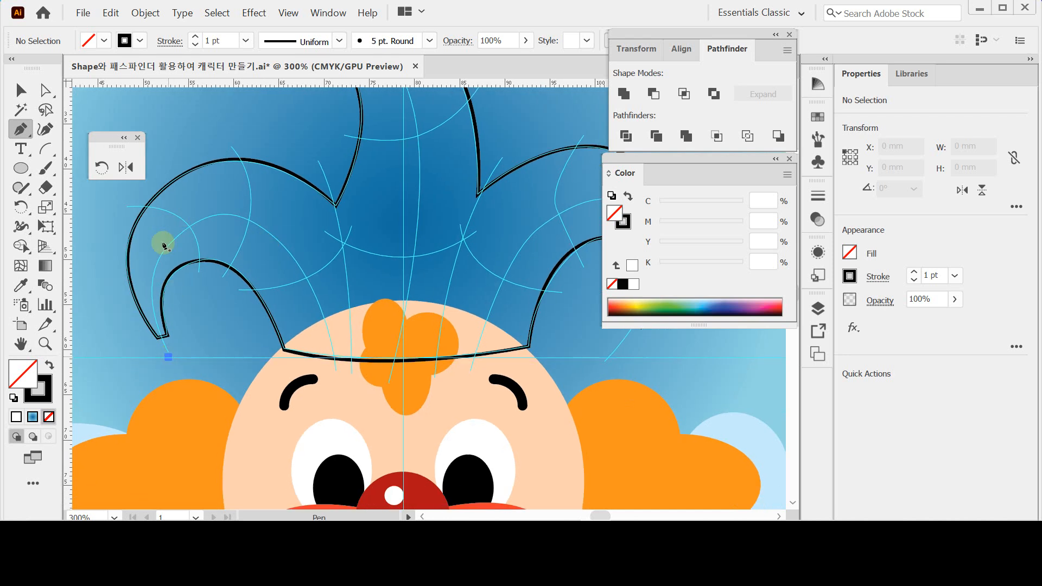
pyautogui.moveTo(169, 244); pyautogui.dragTo(214, 210)
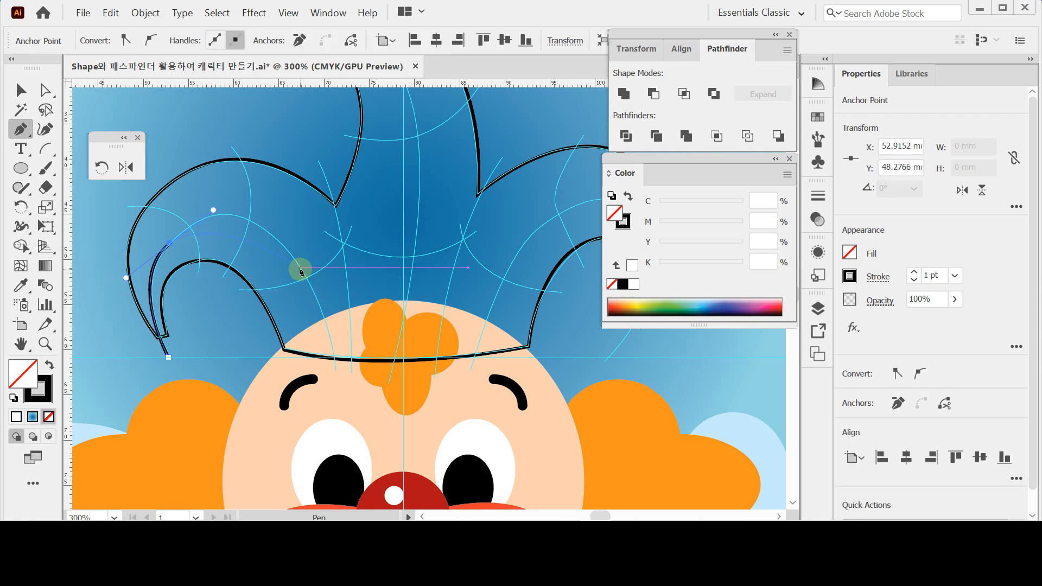
pyautogui.moveTo(300, 267); pyautogui.dragTo(344, 333)
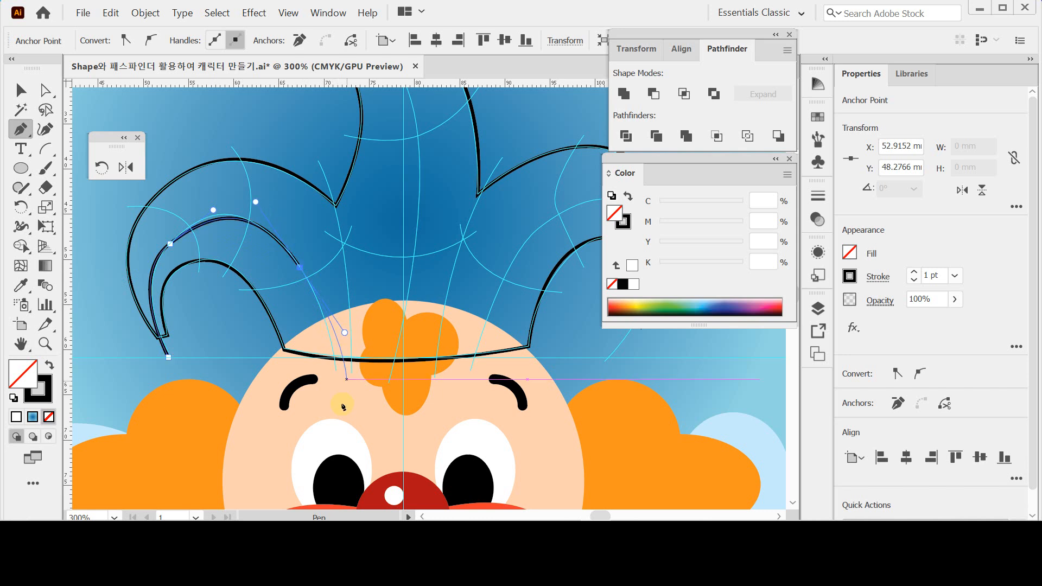
pyautogui.click(336, 400)
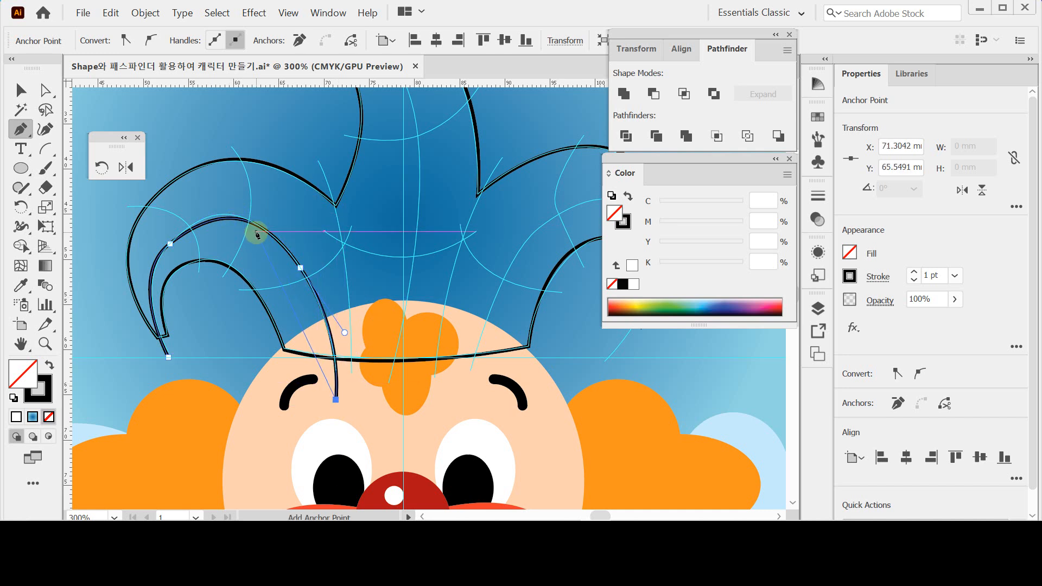
pyautogui.keyDown('ctrl'); pyautogui.click(301, 269); pyautogui.keyUp('ctrl')
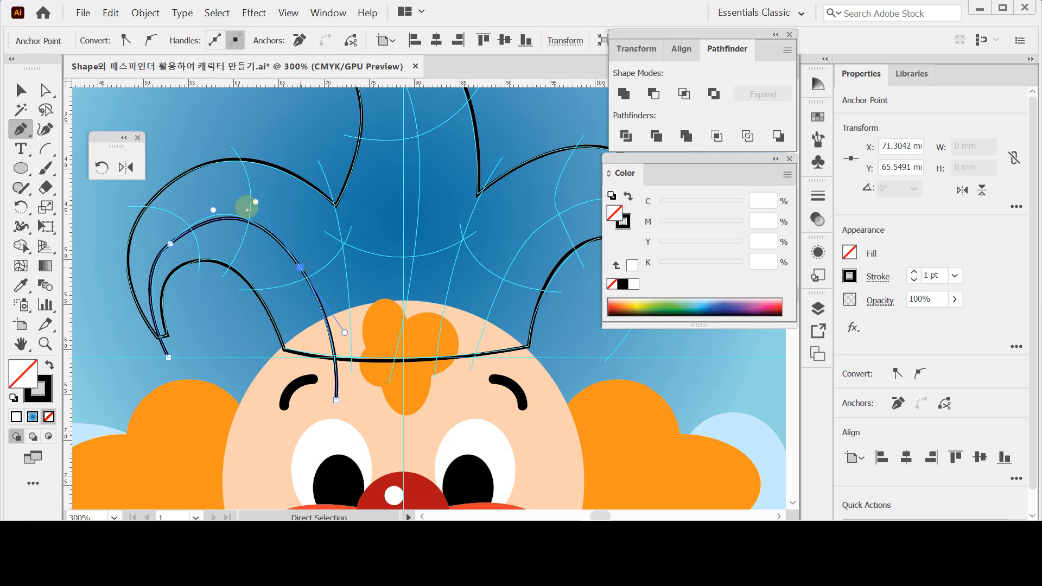
pyautogui.keyDown('ctrl'); pyautogui.moveTo(215, 210); pyautogui.dragTo(211, 206); pyautogui.keyUp('ctrl')
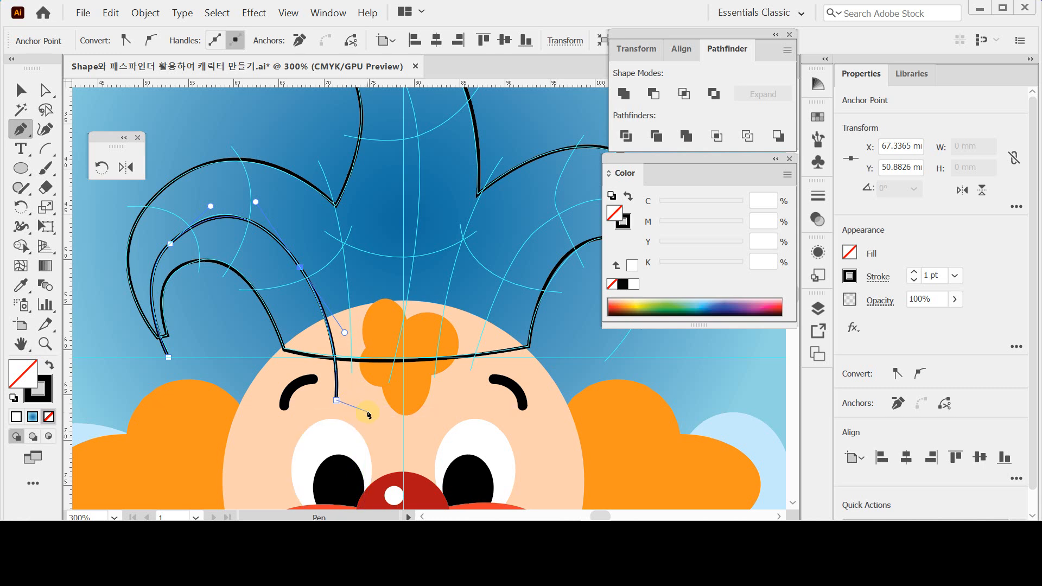
pyautogui.moveTo(368, 416); pyautogui.dragTo(108, 207)
pyautogui.click(107, 207)
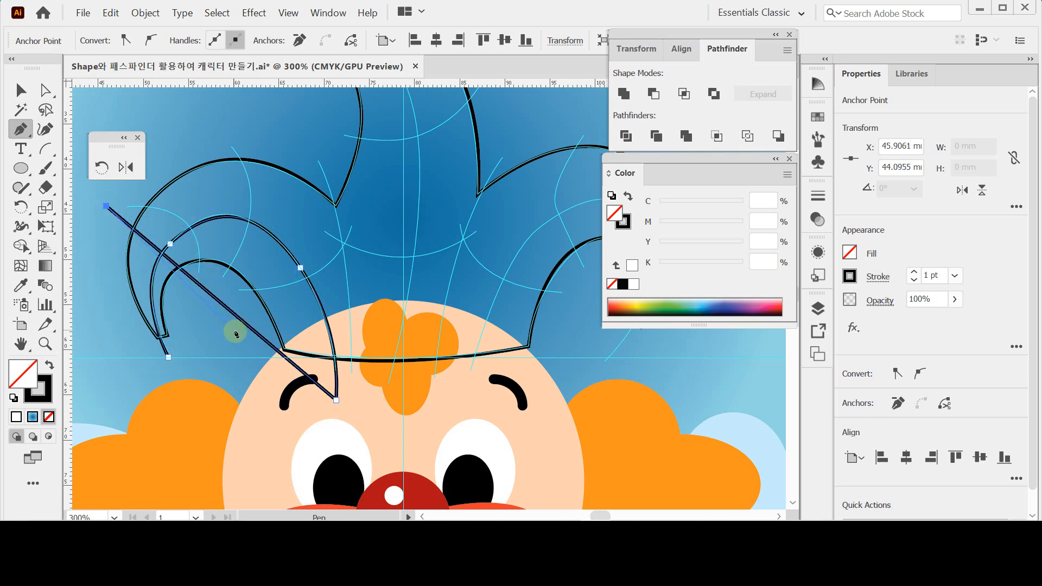
pyautogui.click(106, 18)
pyautogui.click(121, 28)
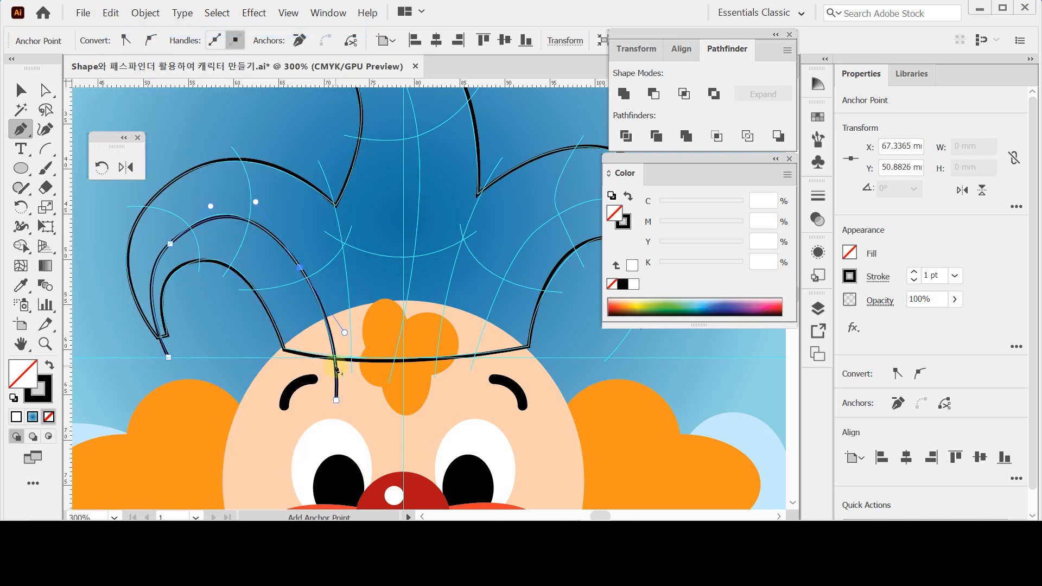
# - End the traced path and draw a curved dividing line across the left horn near its tip, following the guide with the Pen tool
pyautogui.press('space')
pyautogui.moveTo(356, 379); pyautogui.dragTo(338, 355)
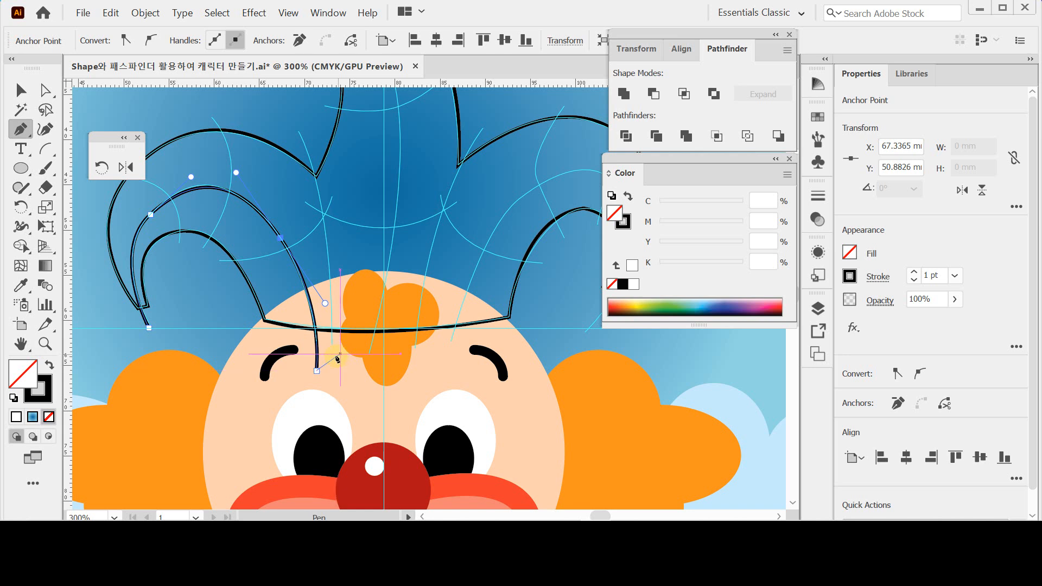
pyautogui.press('ctrl')
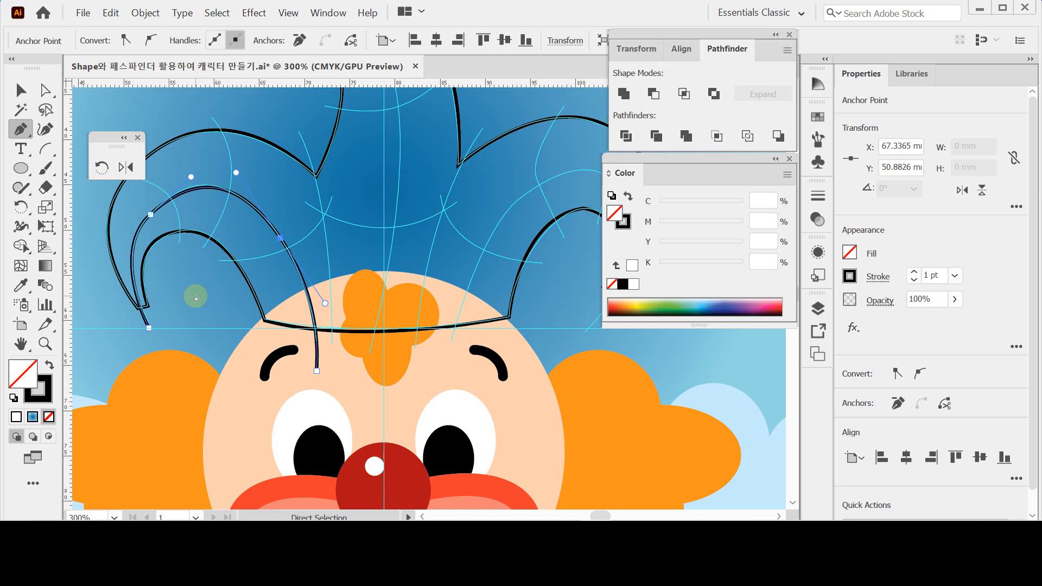
pyautogui.keyDown('ctrl'); pyautogui.click(196, 297); pyautogui.keyUp('ctrl')
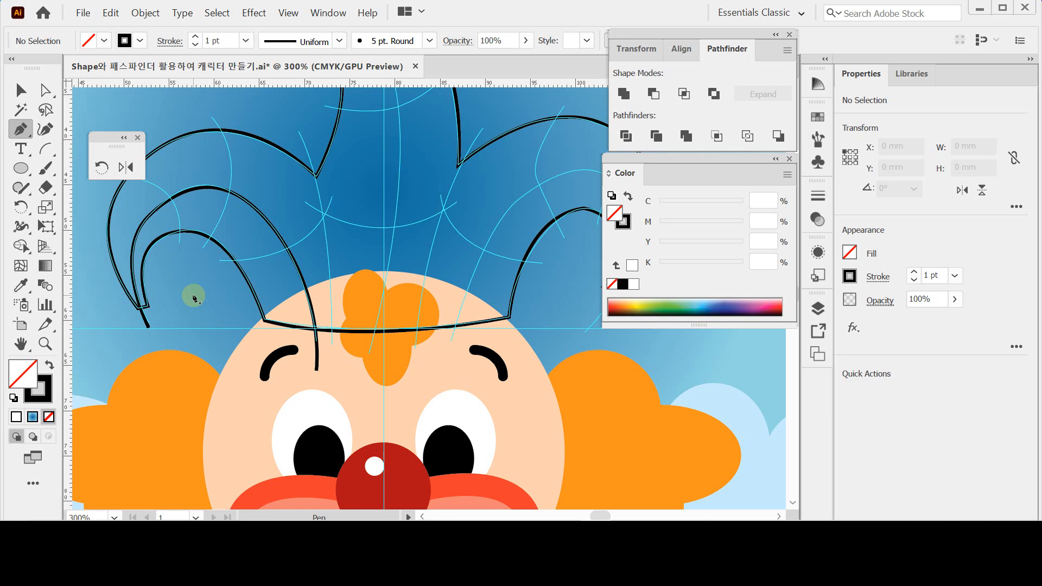
pyautogui.moveTo(186, 242); pyautogui.dragTo(256, 267)
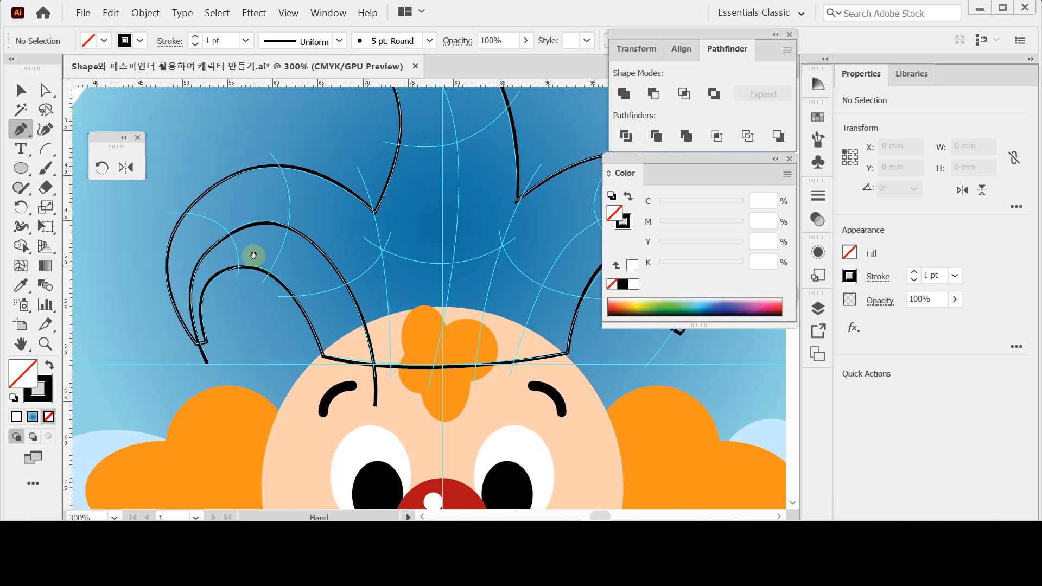
pyautogui.click(162, 212)
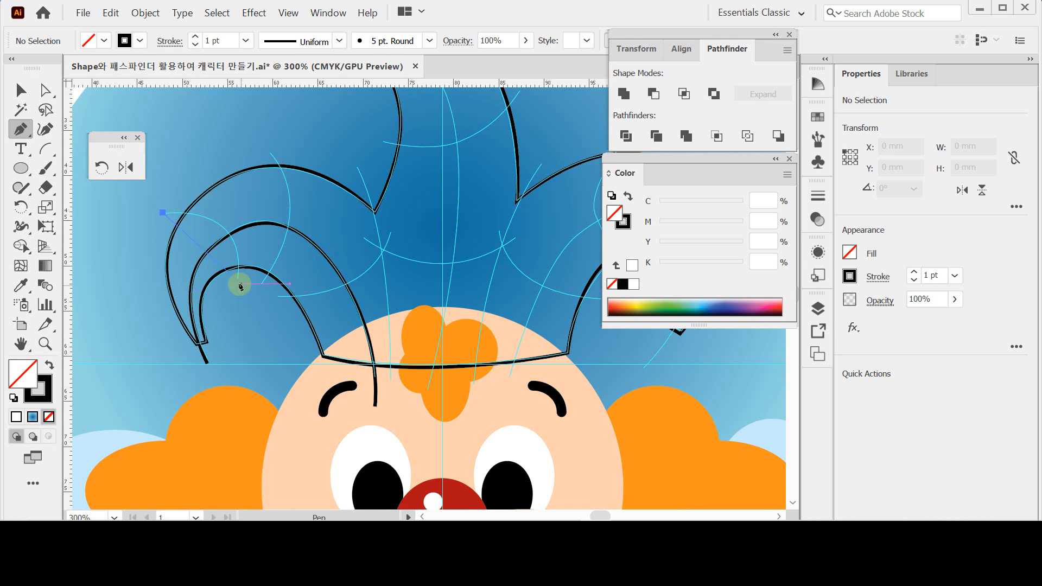
pyautogui.click(237, 284)
pyautogui.moveTo(238, 293); pyautogui.dragTo(239, 376)
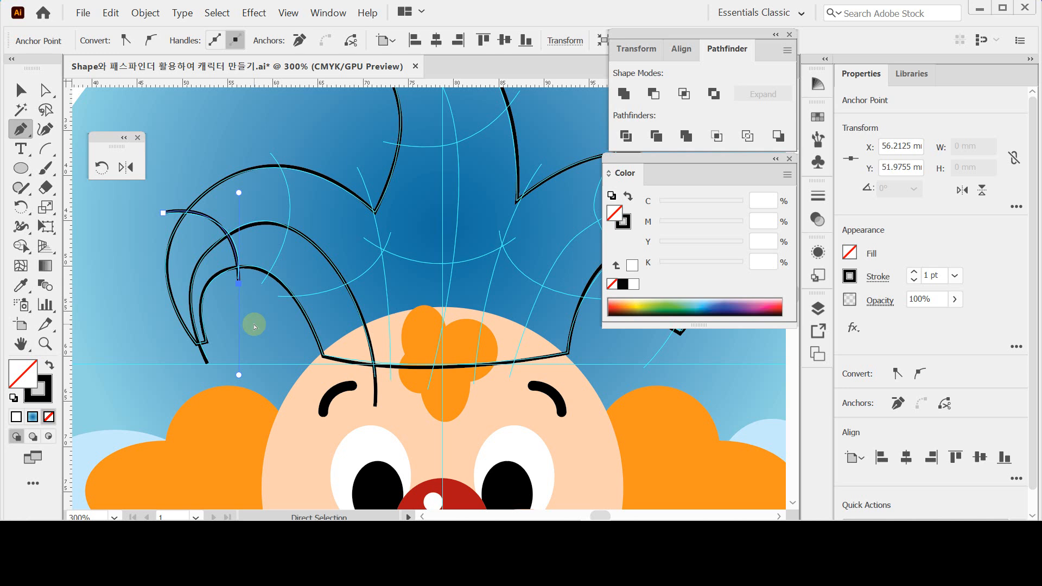
pyautogui.keyDown('ctrl'); pyautogui.click(254, 324); pyautogui.keyUp('ctrl')
# - Draw a second curved dividing line across the left horn, along the guide arc crossing its upper bend
pyautogui.click(266, 149)
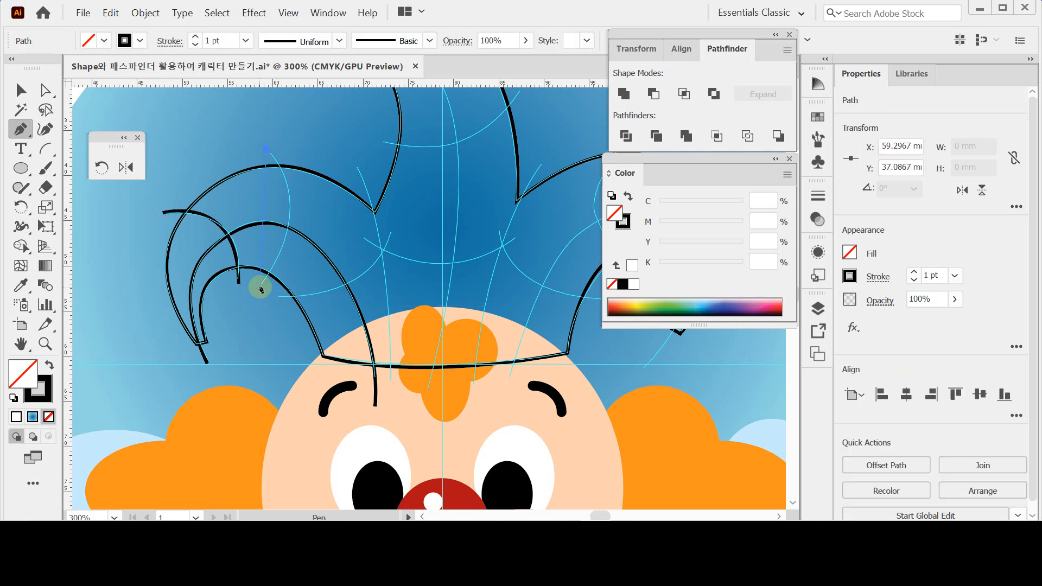
pyautogui.moveTo(261, 287); pyautogui.dragTo(204, 388)
pyautogui.keyDown('ctrl'); pyautogui.click(274, 342); pyautogui.keyUp('ctrl')
# - Trace the guide line from just above the notch between the left and middle horns down to the forehead, and end the path
pyautogui.click(357, 164)
pyautogui.scroll(-3, 383, 245)
pyautogui.hscroll(1, 374, 222)
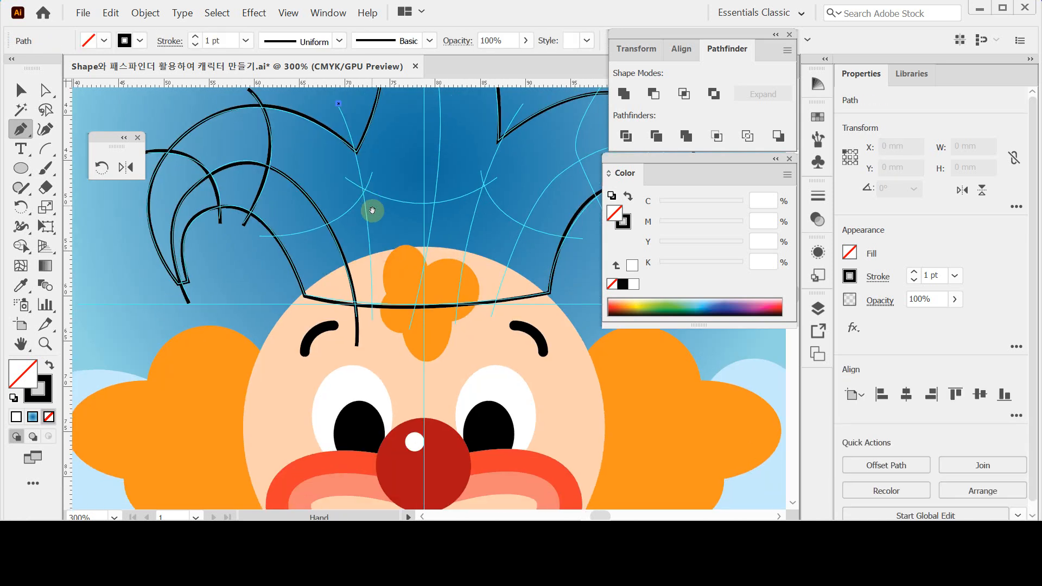
pyautogui.click(372, 325)
pyautogui.moveTo(362, 401); pyautogui.dragTo(366, 432)
pyautogui.keyDown('ctrl'); pyautogui.click(389, 341); pyautogui.keyUp('ctrl')
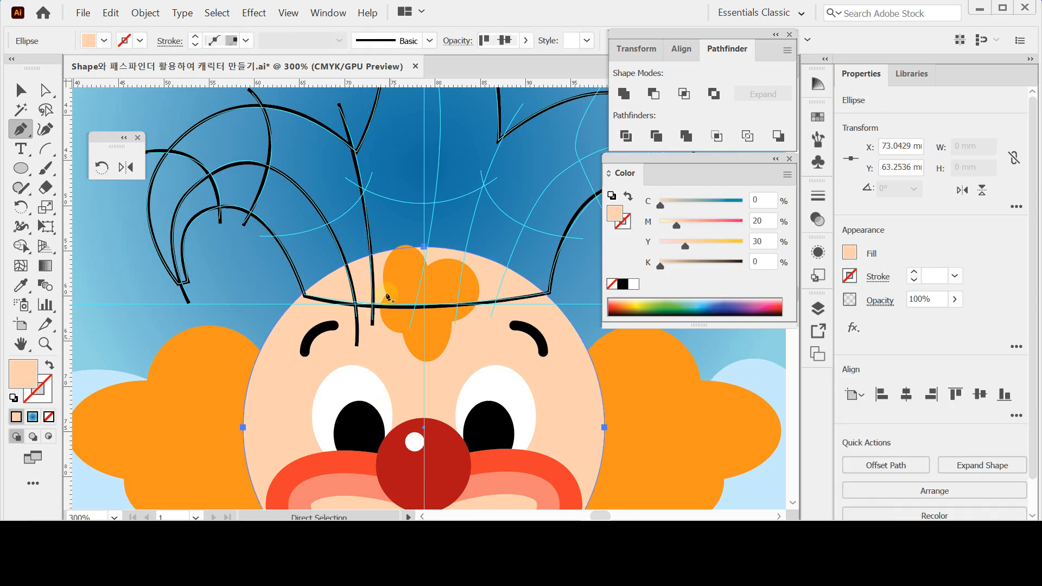
# - Draw a curved dividing line across the base of the left horn, from its inner edge up to beside the notch
pyautogui.moveTo(373, 228); pyautogui.dragTo(374, 314)
pyautogui.click(261, 321)
pyautogui.moveTo(374, 259)
pyautogui.mouseDown()
pyautogui.moveTo(372, 226)
pyautogui.moveTo(396, 191)
pyautogui.mouseUp()
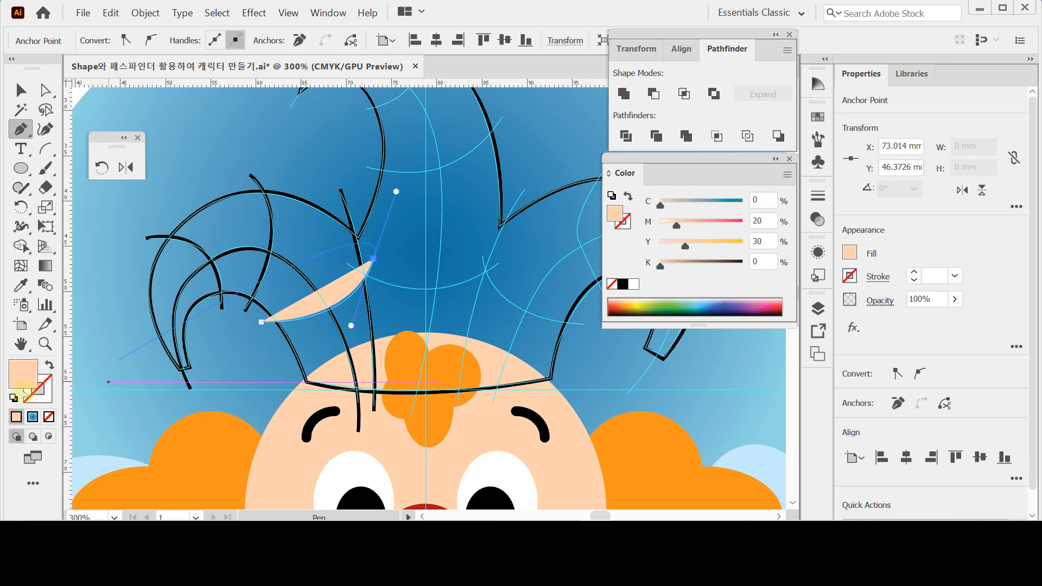
# - Reset the new arc to the default black 1 pt stroke, remove its fill, and deselect it
pyautogui.click(13, 398)
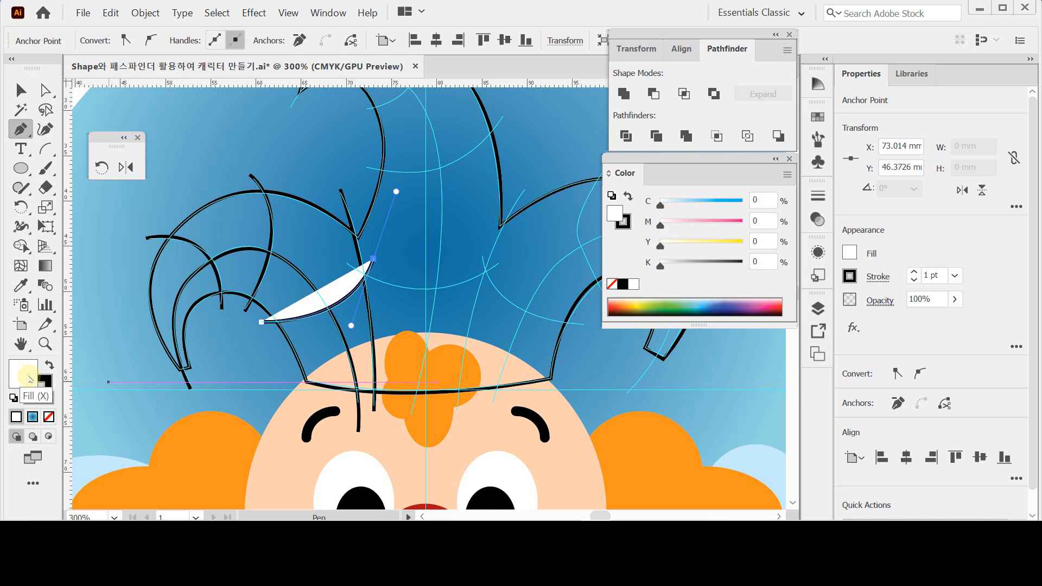
pyautogui.click(48, 417)
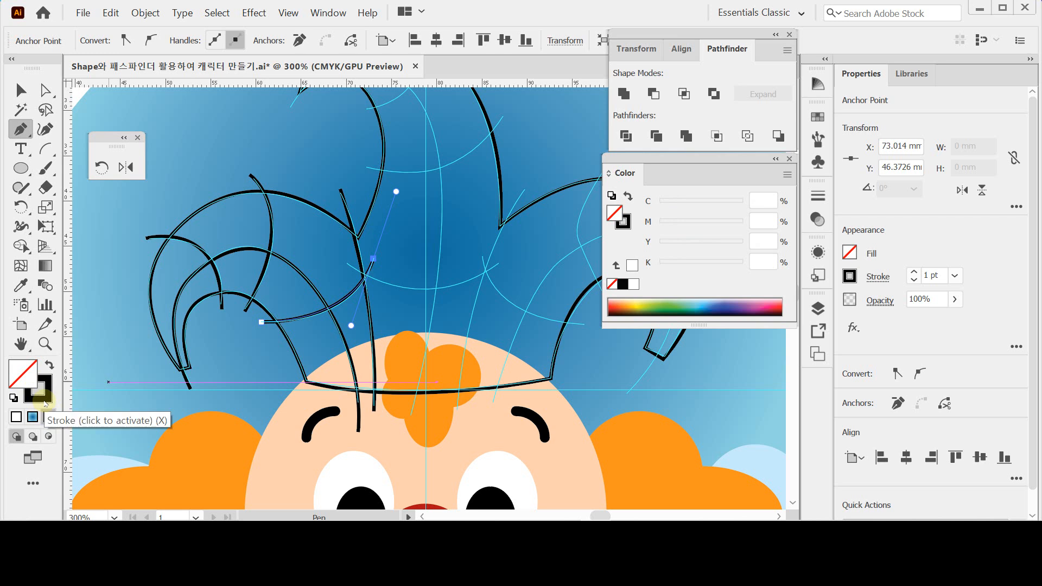
pyautogui.click(13, 398)
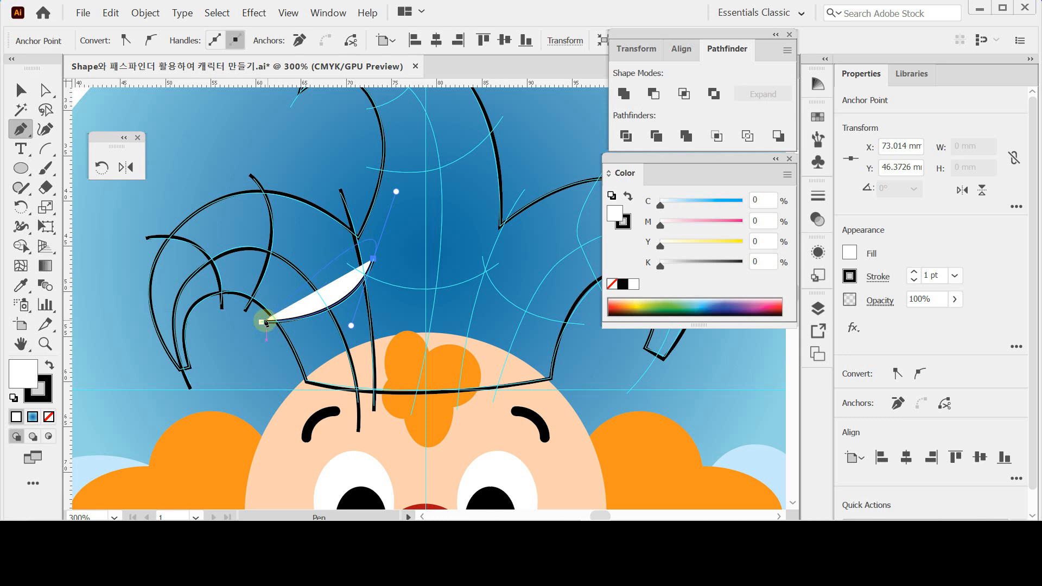
pyautogui.click(374, 260)
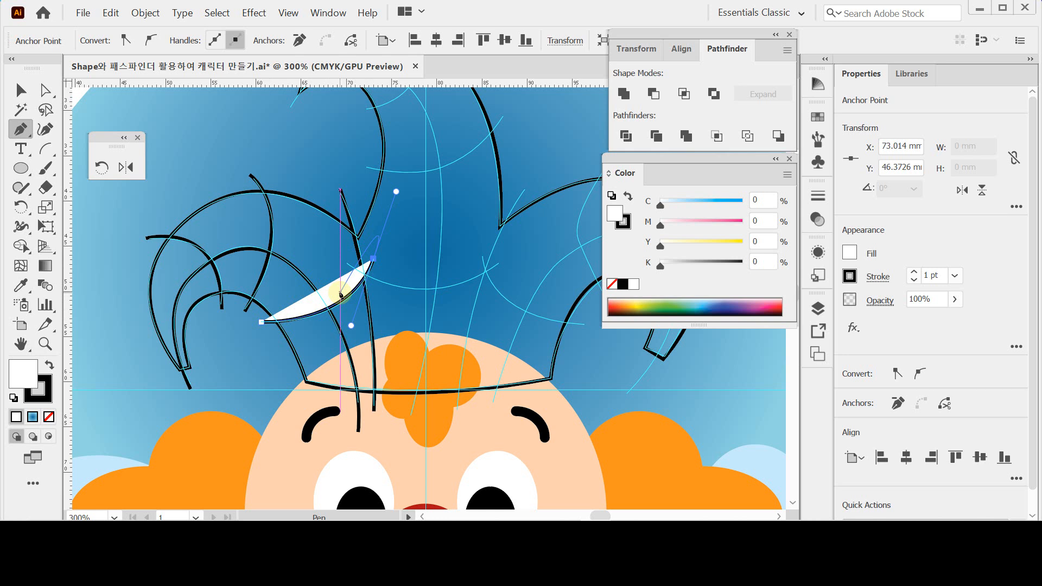
pyautogui.click(50, 417)
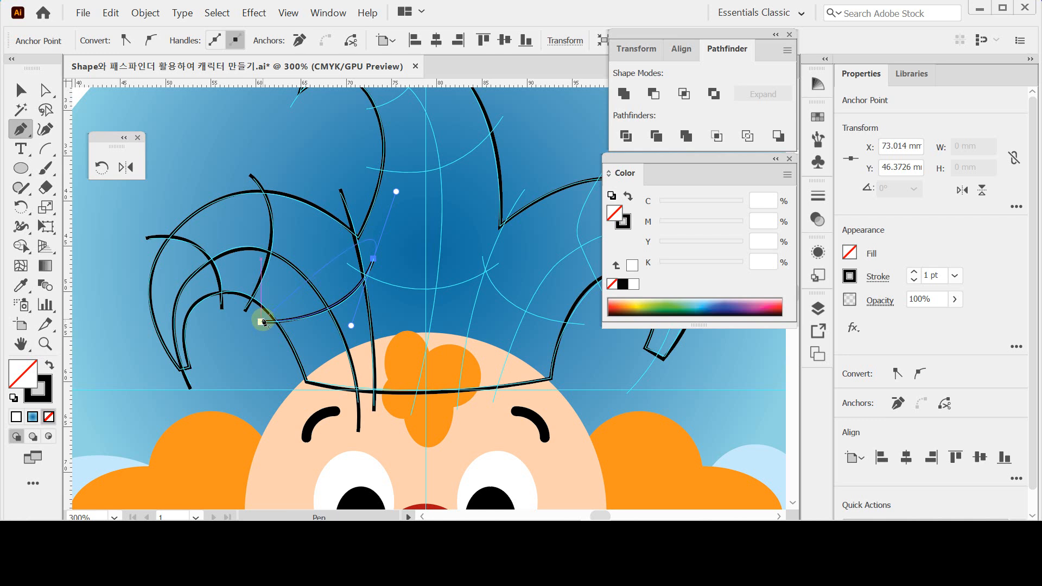
pyautogui.keyDown('ctrl'); pyautogui.click(303, 160); pyautogui.keyUp('ctrl')
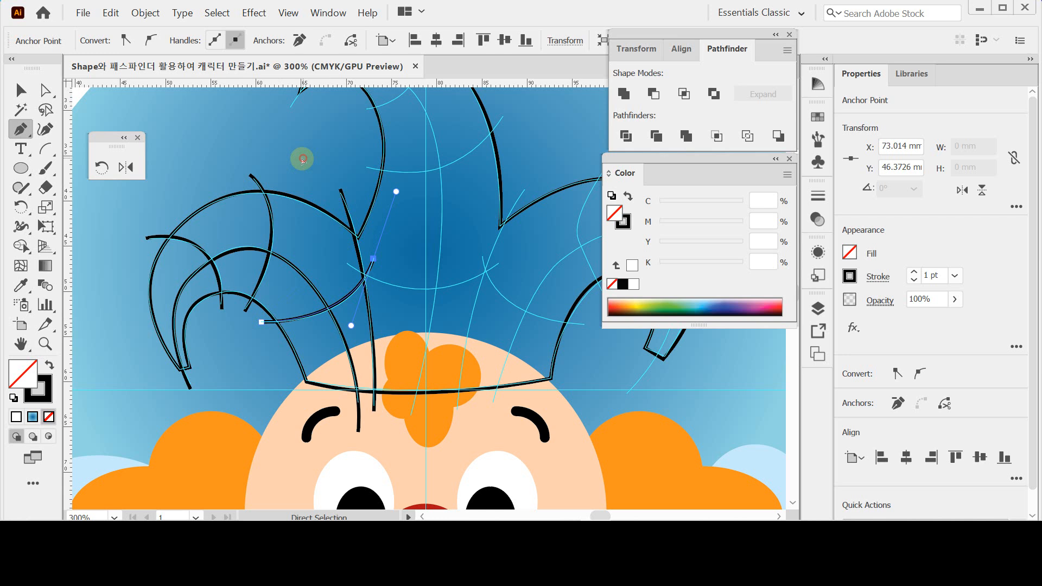
# - Trace the long guide line from the middle horn's tip down to the forehead, and add a short arc across the horn near its tip
pyautogui.scroll(-2, 345, 262)
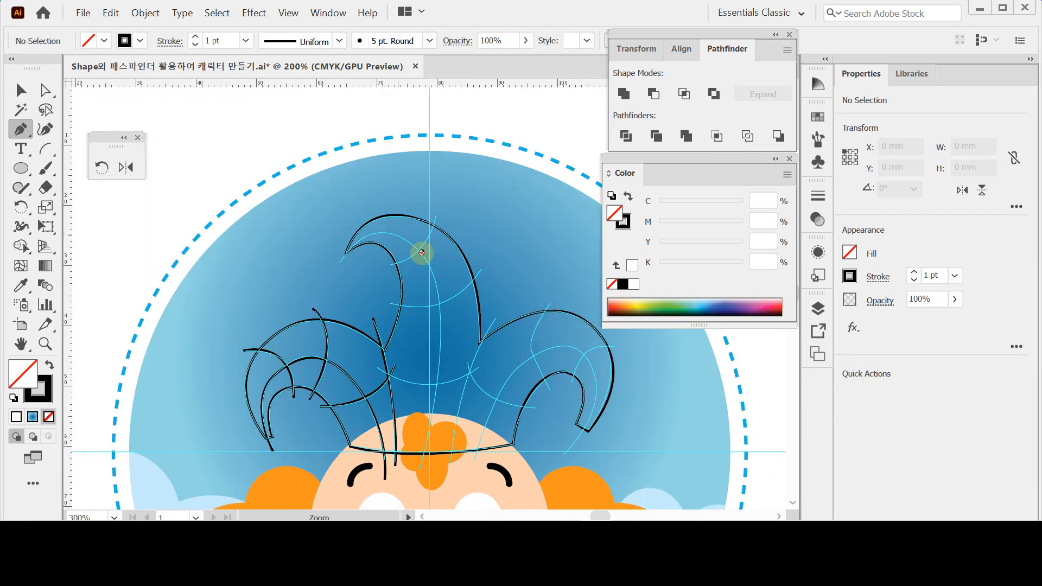
pyautogui.scroll(-1, 363, 175)
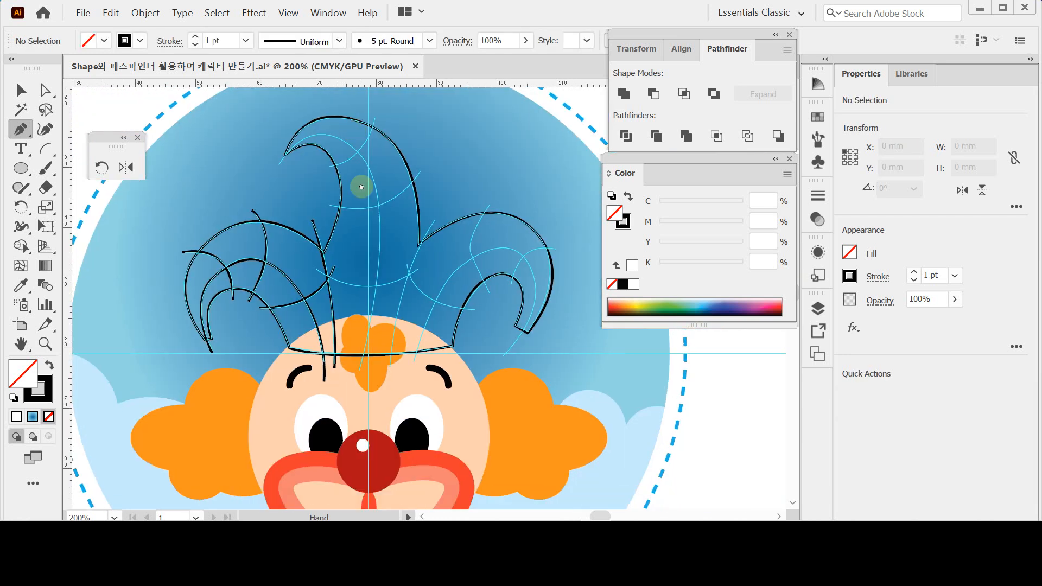
pyautogui.click(276, 161)
pyautogui.click(346, 138)
pyautogui.moveTo(369, 162); pyautogui.dragTo(388, 164)
pyautogui.moveTo(354, 368); pyautogui.dragTo(322, 449)
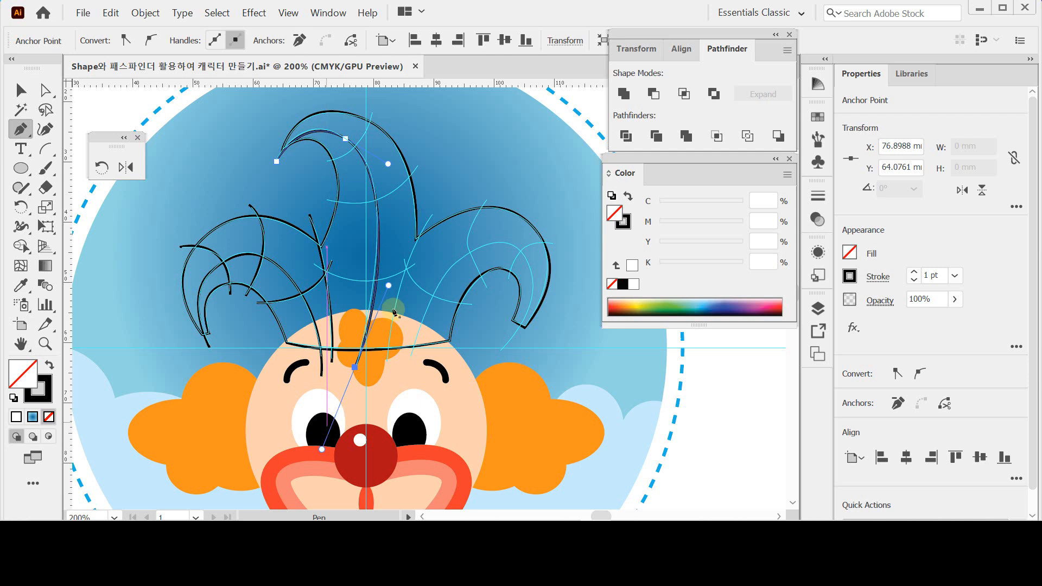
pyautogui.press('ctrl')
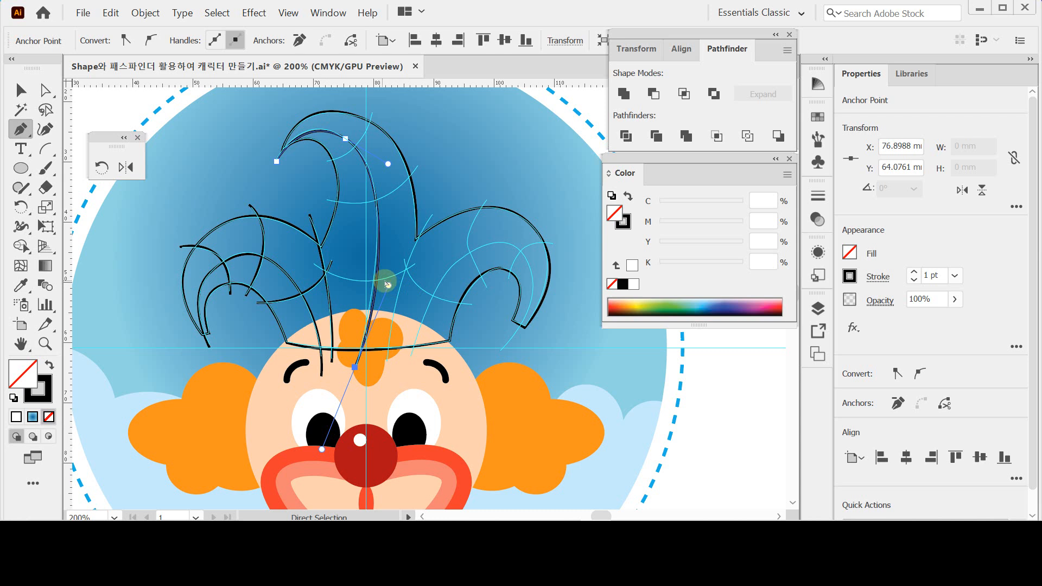
pyautogui.keyDown('ctrl'); pyautogui.click(383, 285); pyautogui.keyUp('ctrl')
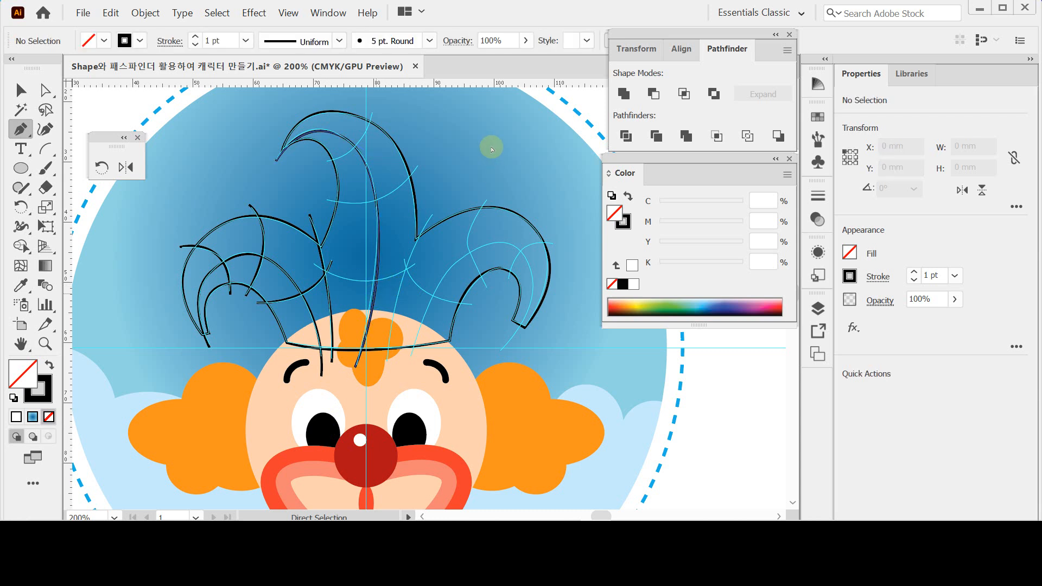
pyautogui.click(323, 160)
pyautogui.moveTo(373, 113)
pyautogui.mouseDown()
pyautogui.moveTo(377, 92)
pyautogui.moveTo(378, 116)
pyautogui.mouseUp()
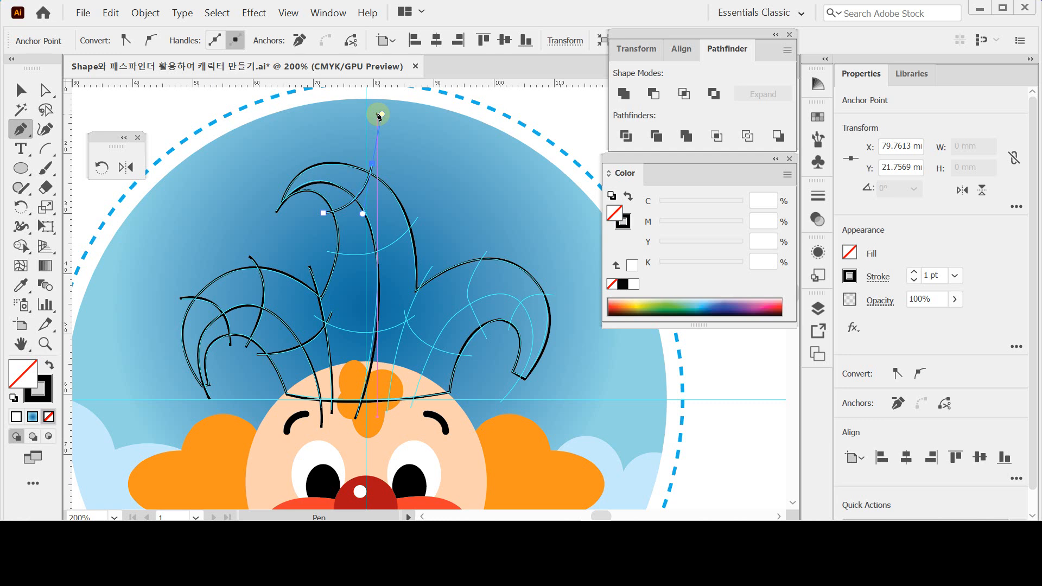
pyautogui.press('v')
pyautogui.click(553, 294)
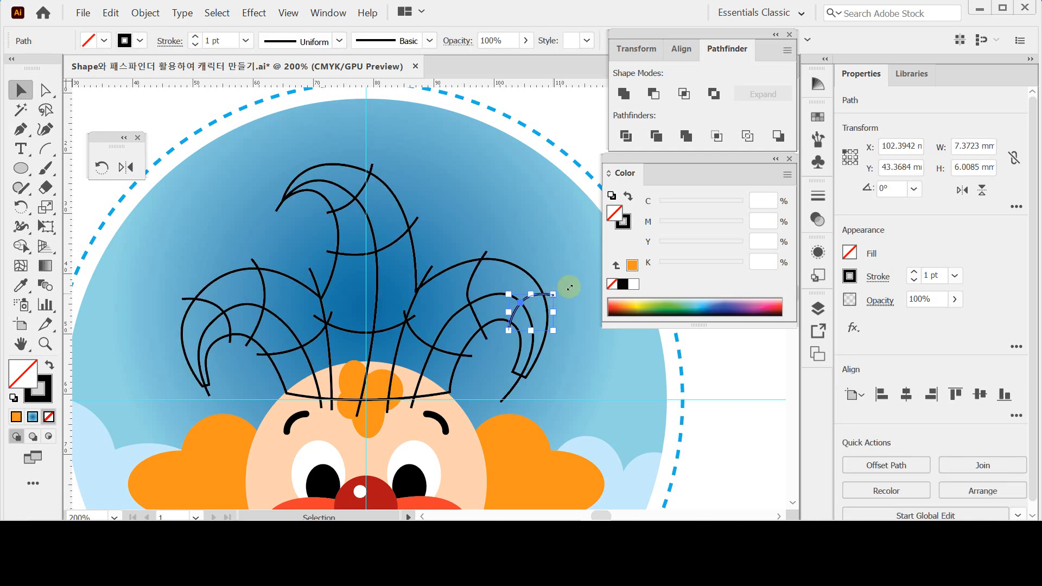
pyautogui.click(19, 129)
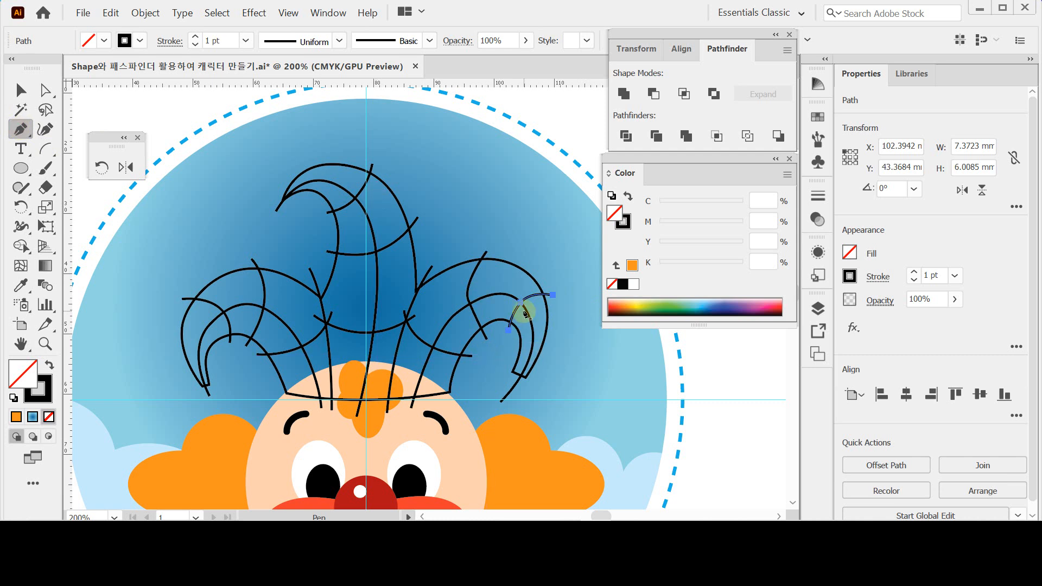
pyautogui.click(16, 88)
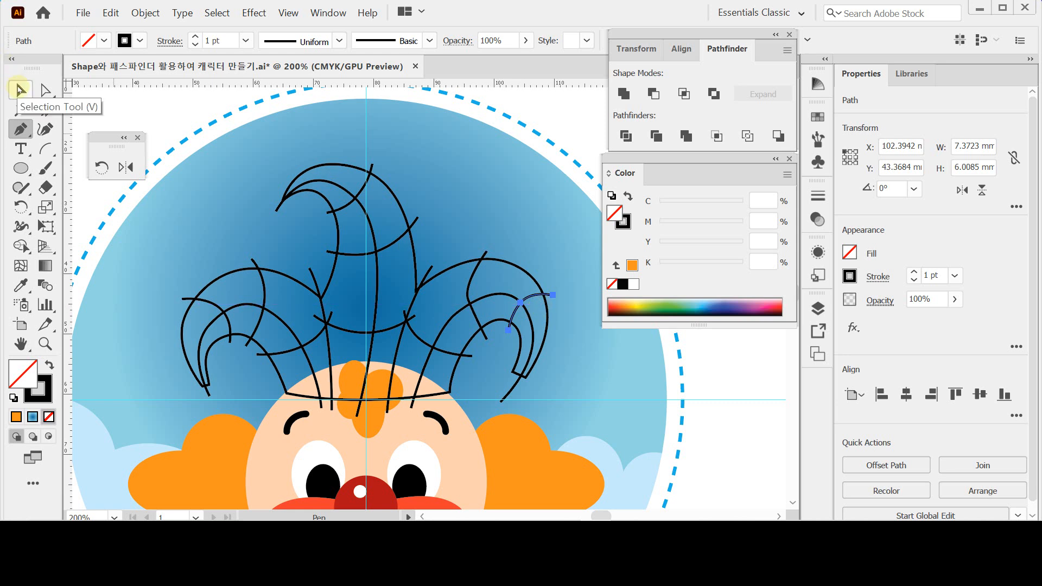
pyautogui.click(19, 89)
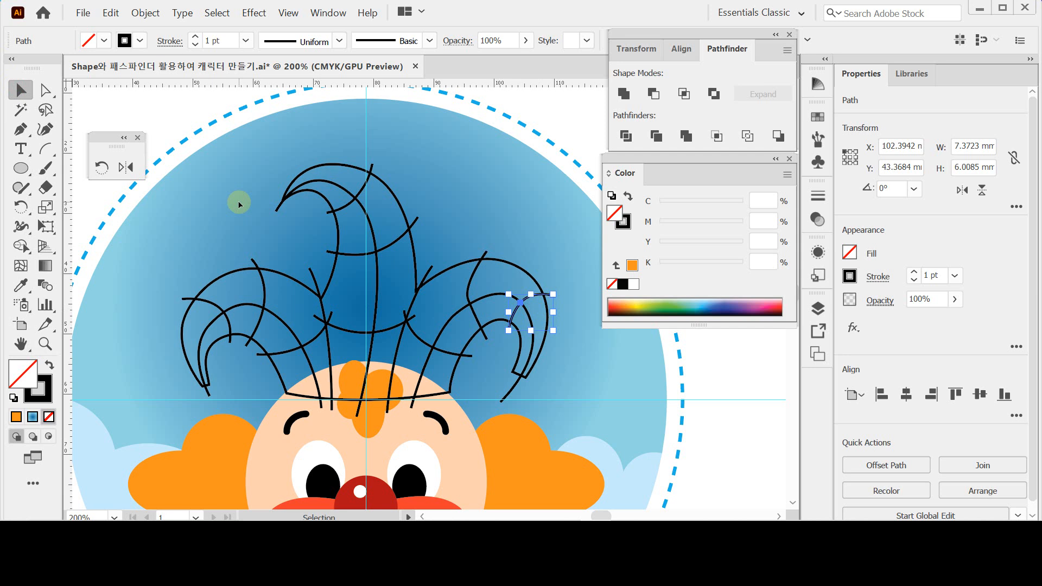
# - Select the hat outline and all its dividing lines together in Outline view, and return to Preview view
pyautogui.press('a')
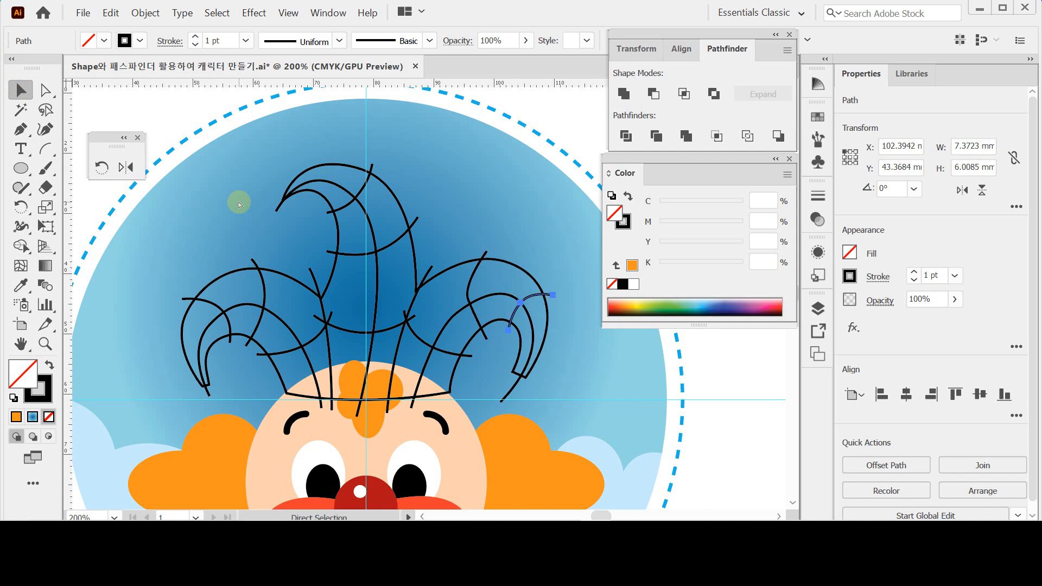
pyautogui.hotkey('ctrl', 'y')
pyautogui.press('v')
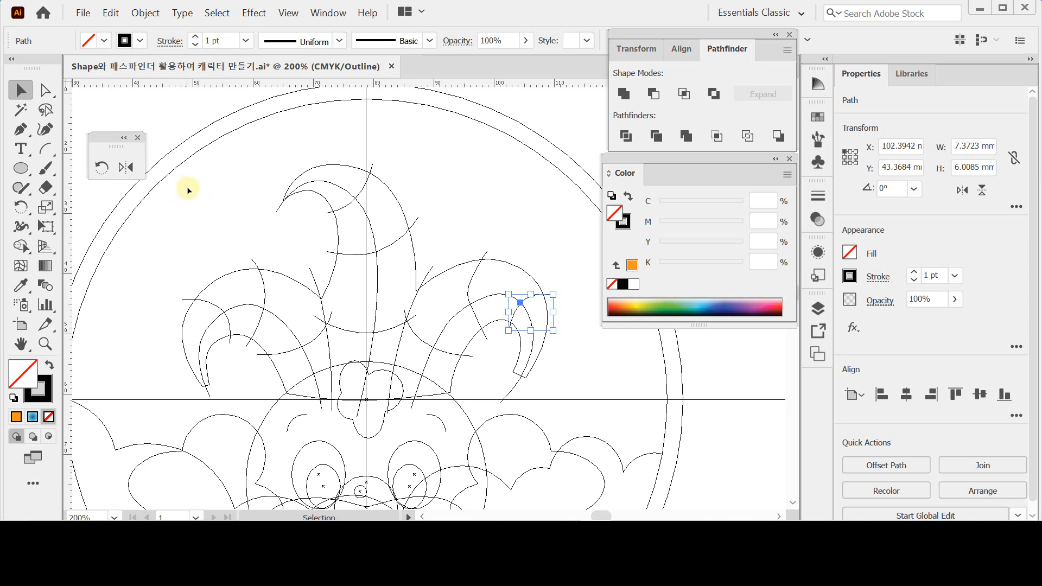
pyautogui.moveTo(199, 185); pyautogui.dragTo(539, 344)
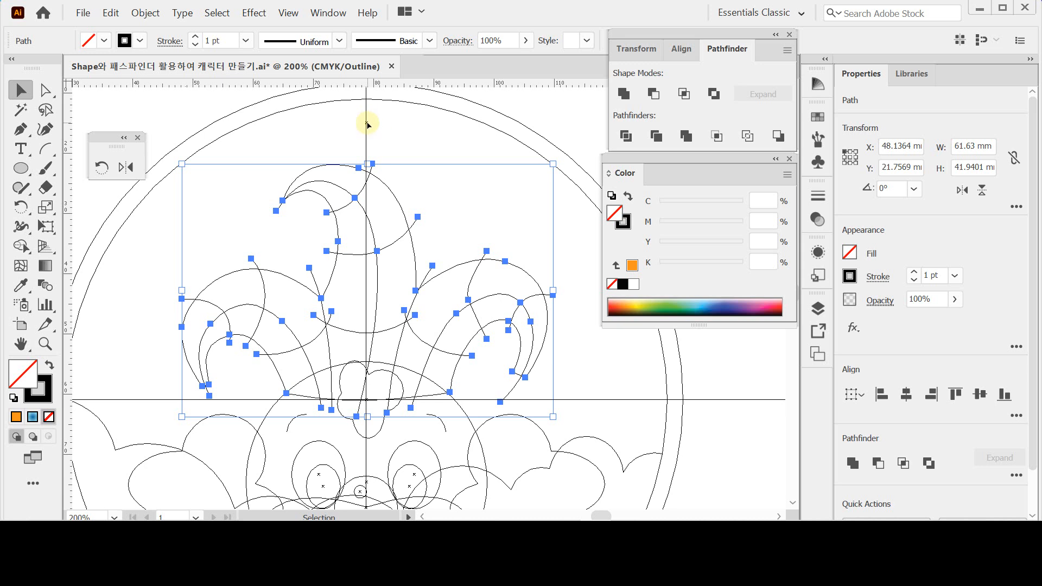
pyautogui.press('a')
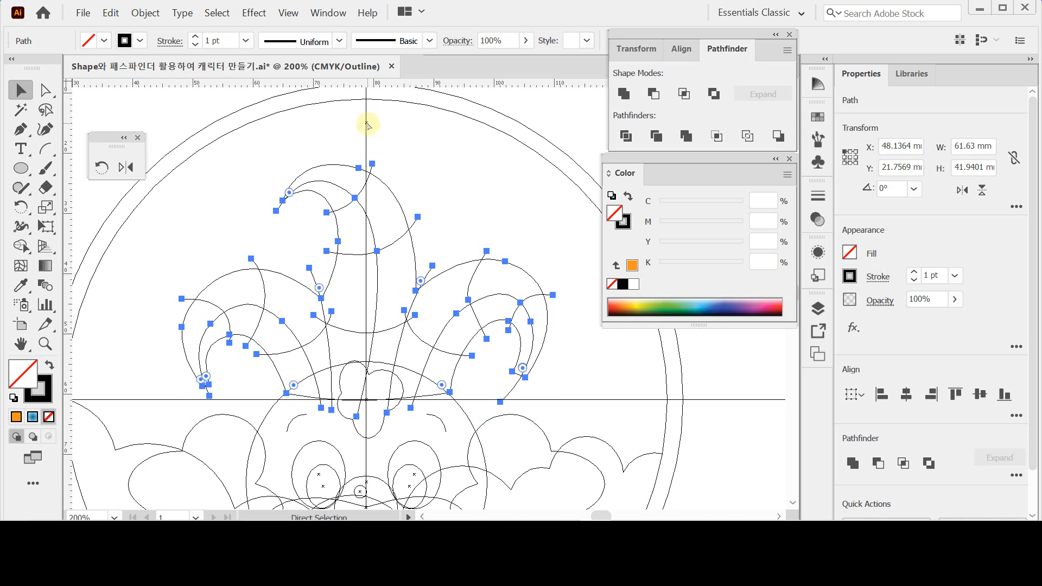
pyautogui.hotkey('ctrl', 'y')
pyautogui.press('v')
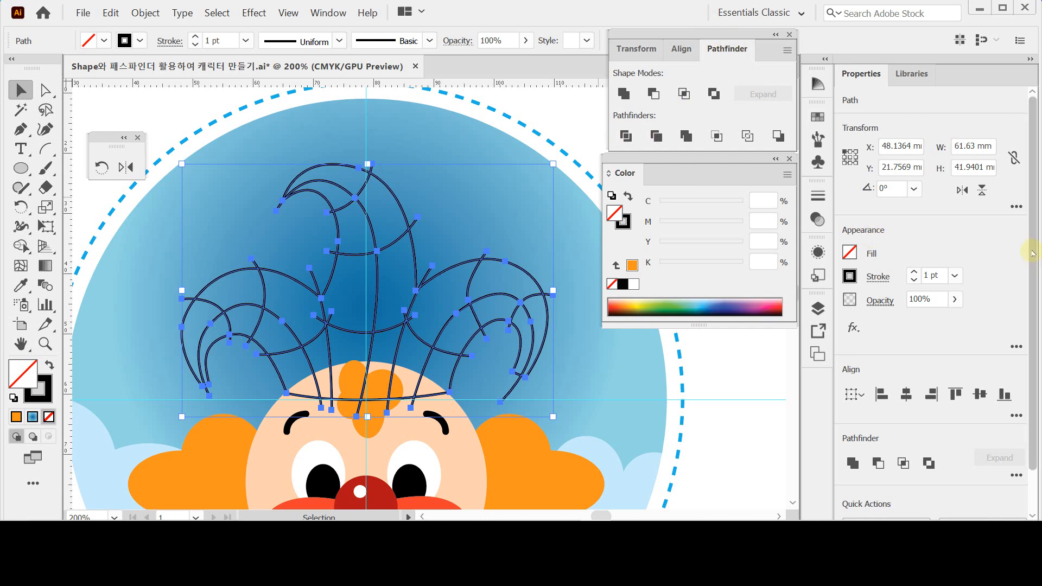
# - Split the selected hat paths into separate pieces with the Divide pathfinder, and deselect them
pyautogui.moveTo(1032, 252); pyautogui.dragTo(1038, 298)
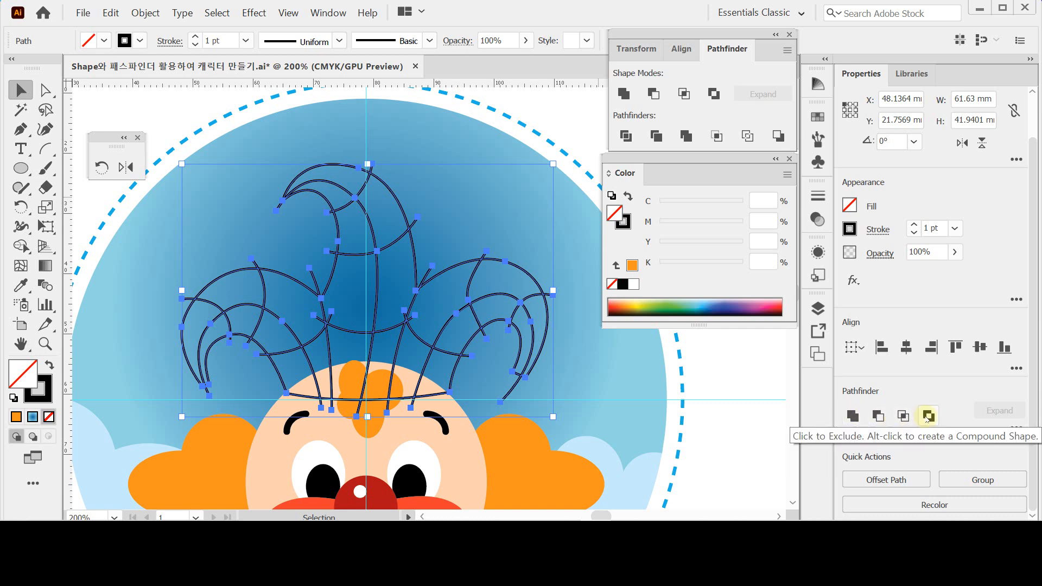
pyautogui.click(1016, 429)
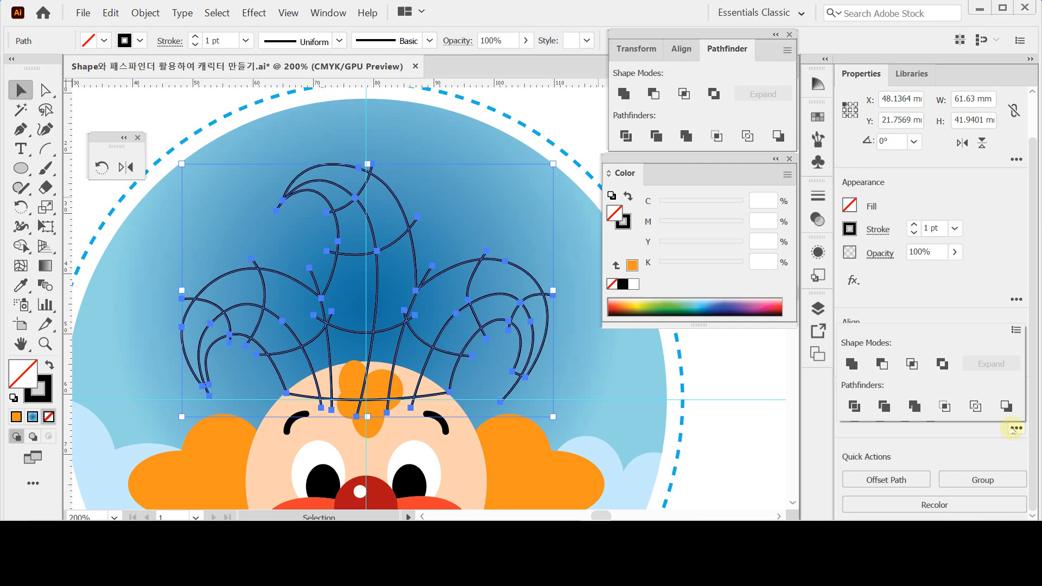
pyautogui.click(855, 406)
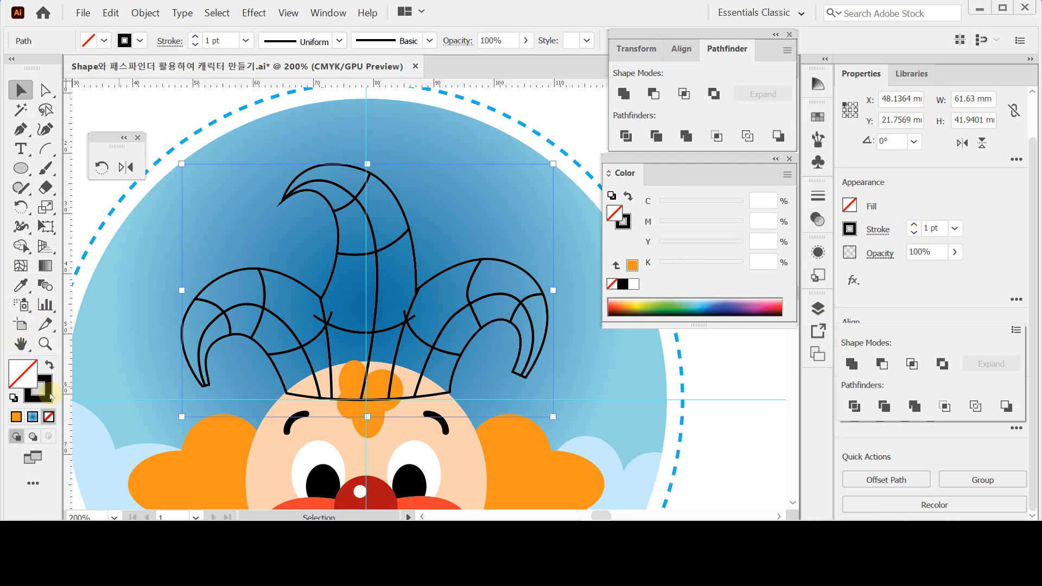
pyautogui.hotkey('ctrl', 'shift', 'a')
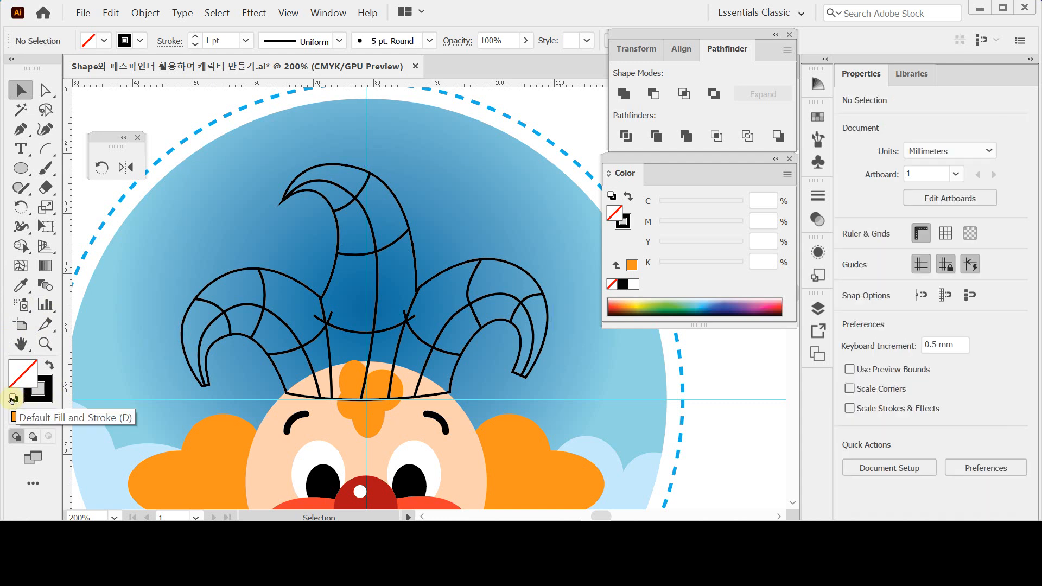
# - Select the divided jester hat group and apply the default white fill and black 1 pt stroke to it
pyautogui.click(12, 400)
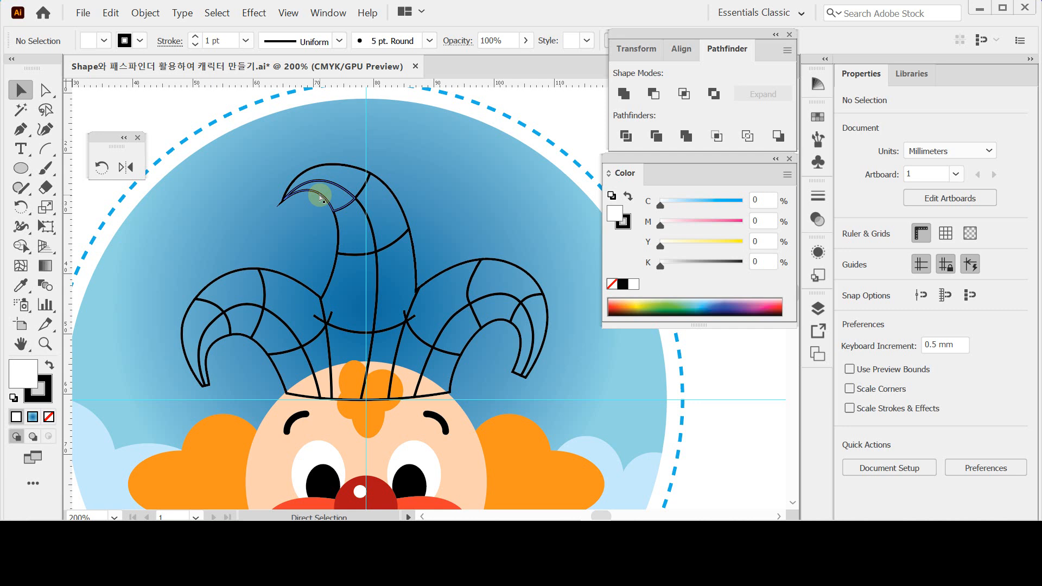
pyautogui.hotkey('ctrl', 'a')
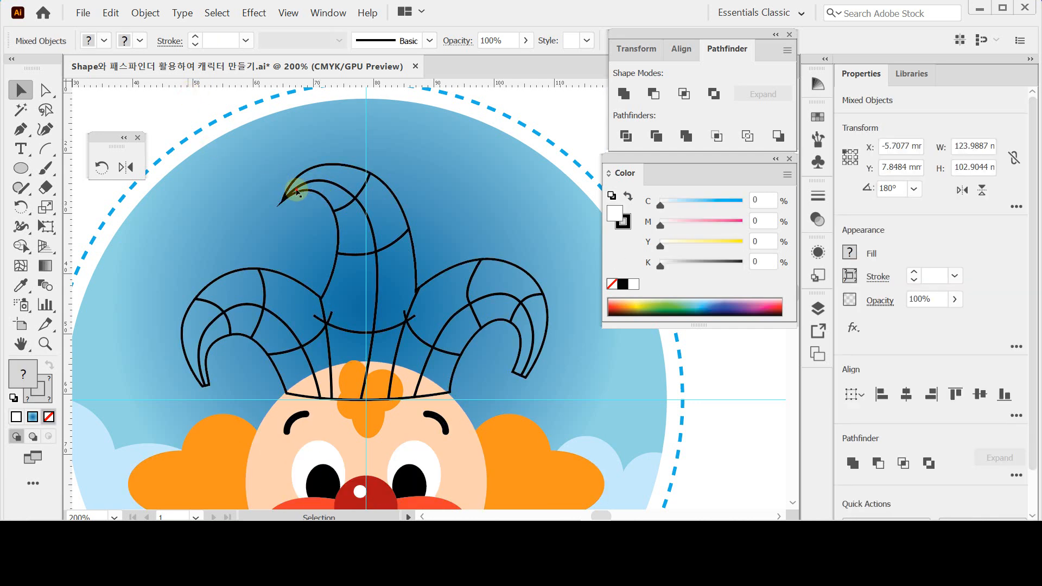
pyautogui.click(285, 182)
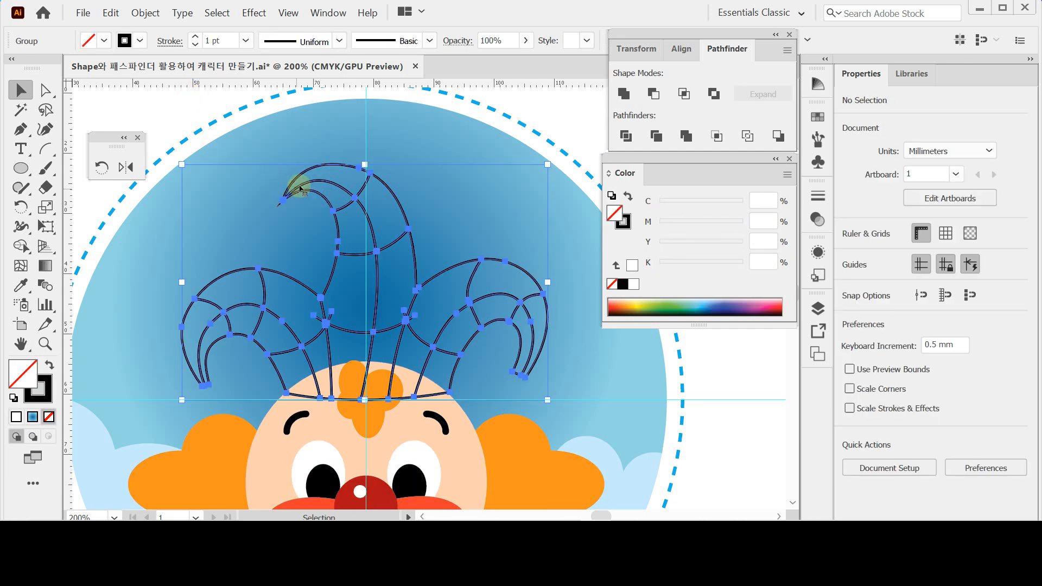
pyautogui.click(13, 399)
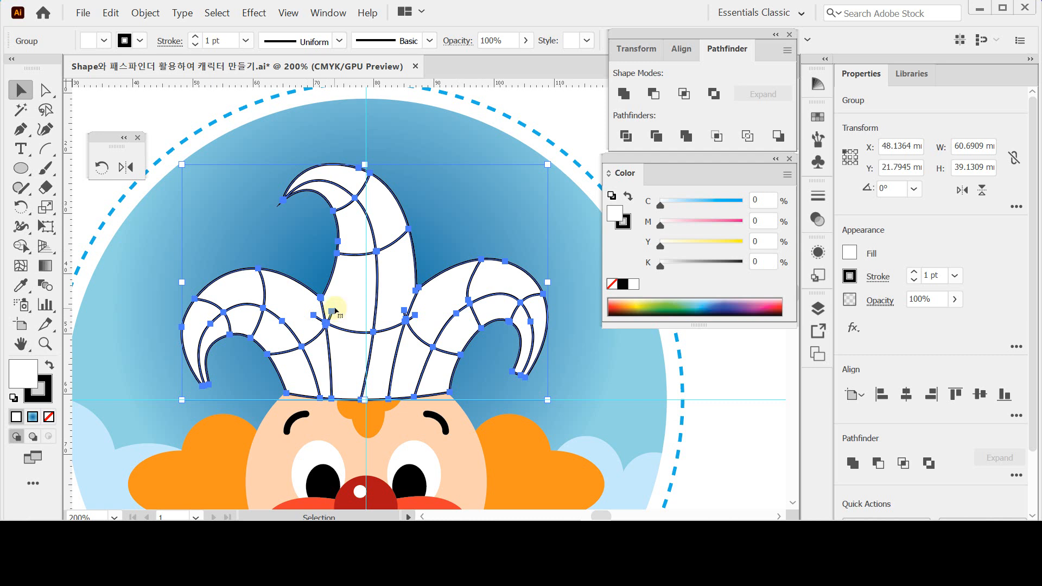
# - Isolate the hat group and apply Unite separately to the middle horn's lower-left piece and the adjoining left-horn piece to remove their stray line ends
pyautogui.doubleClick(361, 312)
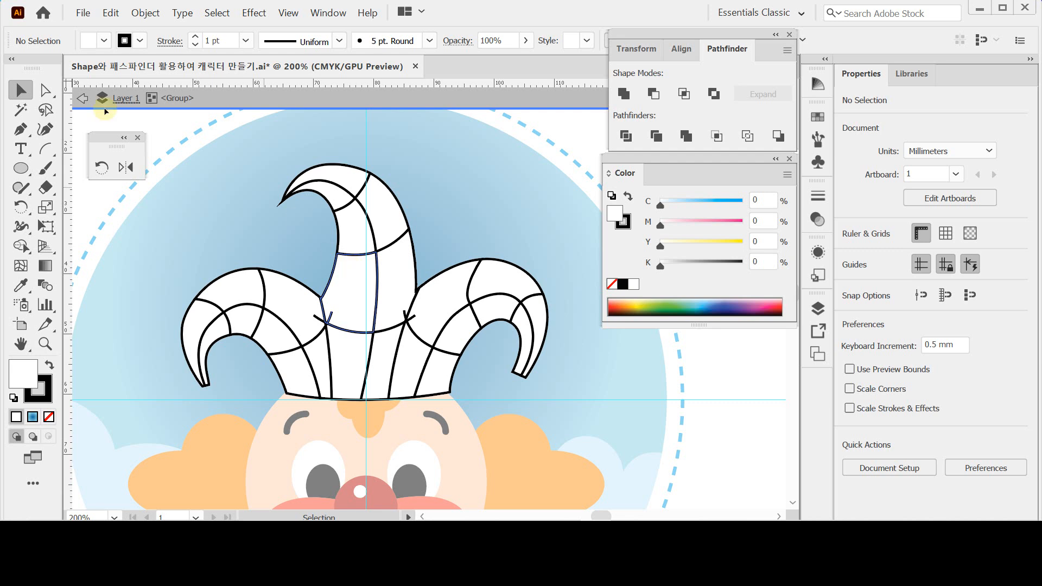
pyautogui.click(337, 300)
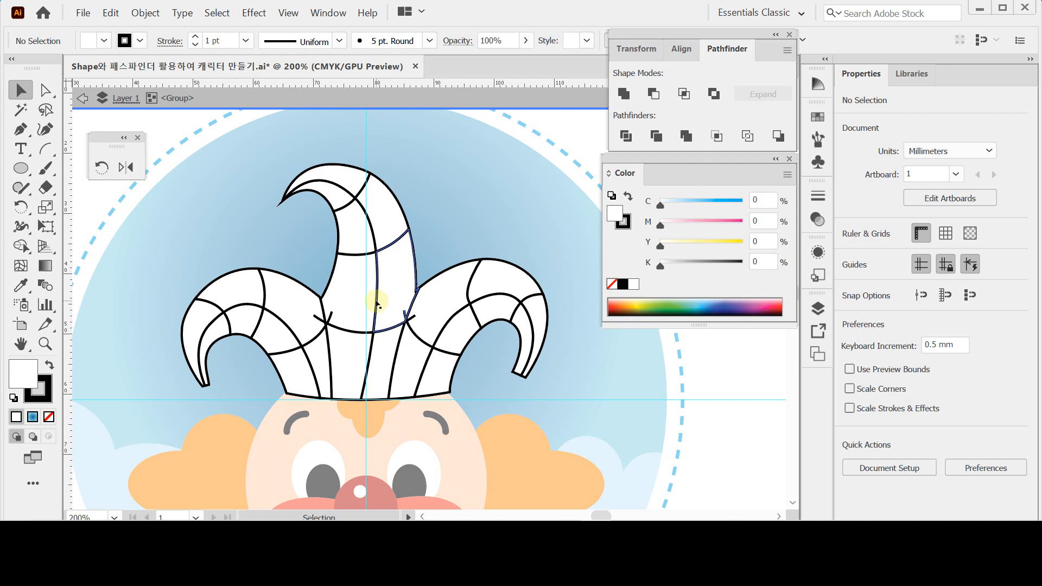
pyautogui.scroll(-1, 378, 303)
pyautogui.scroll(-1, 377, 304)
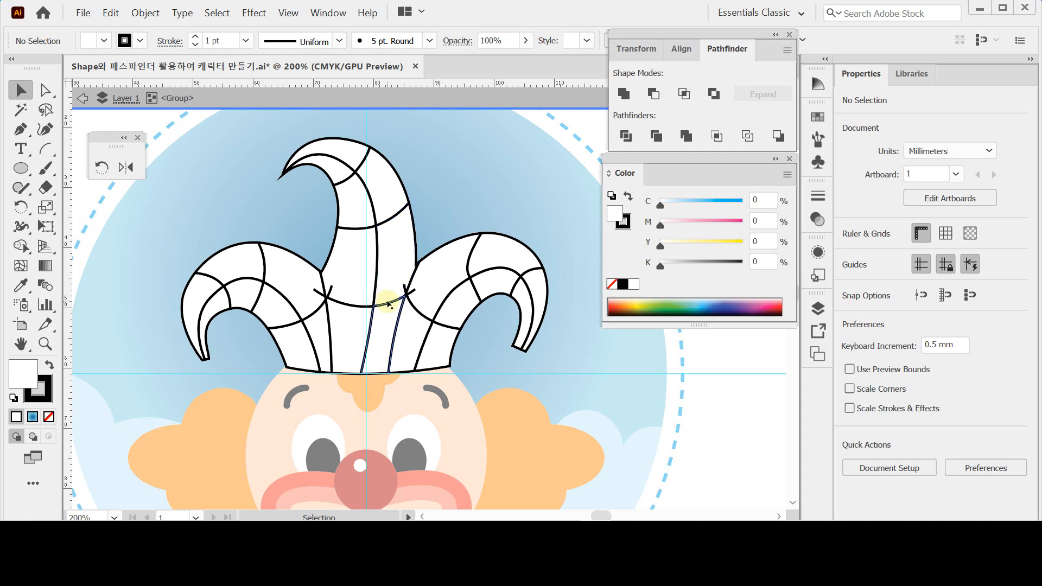
pyautogui.click(348, 279)
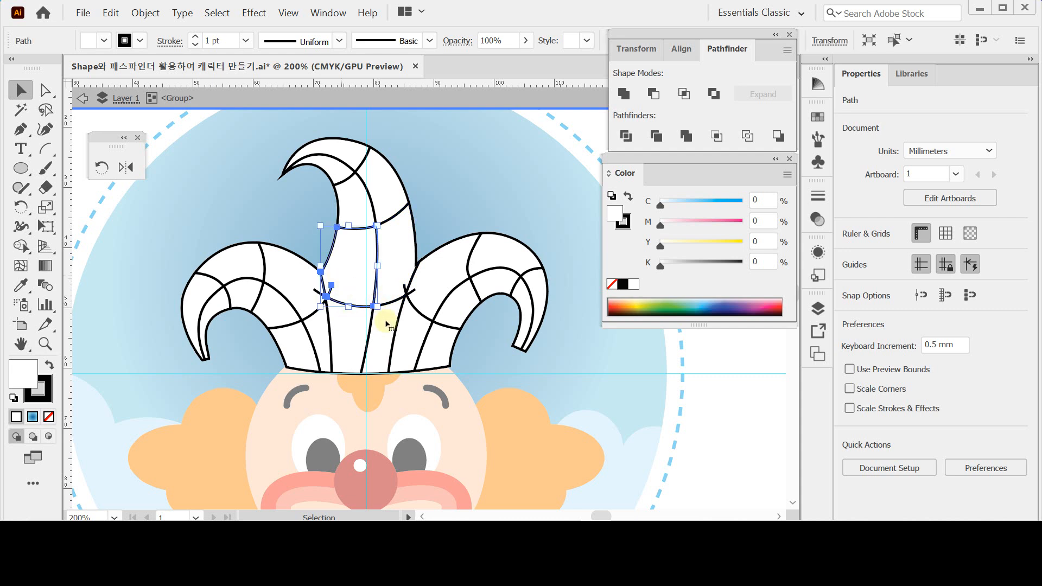
pyautogui.hotkey('ctrl', '+')
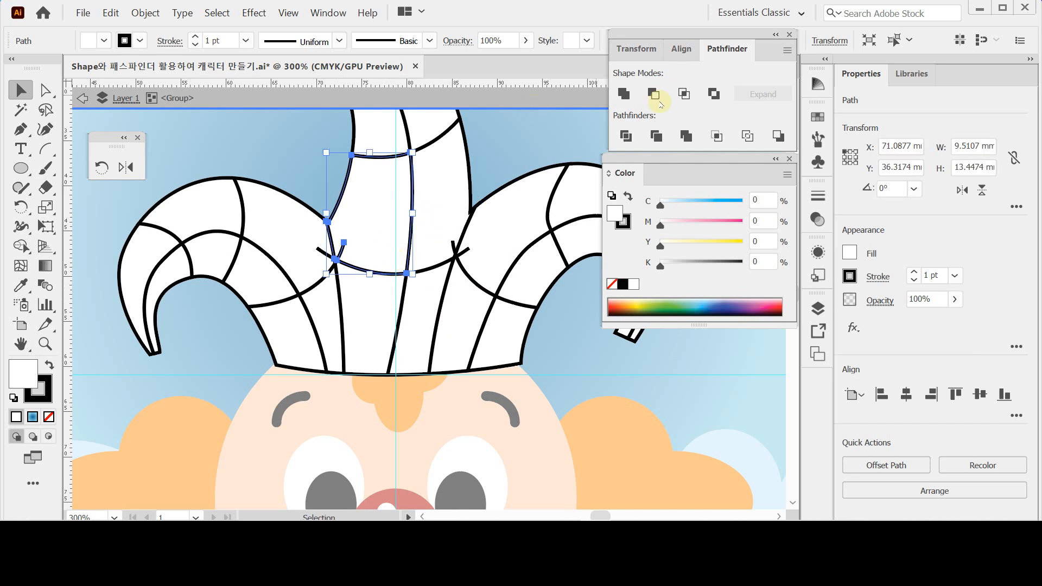
pyautogui.click(624, 93)
pyautogui.click(304, 233)
pyautogui.click(624, 93)
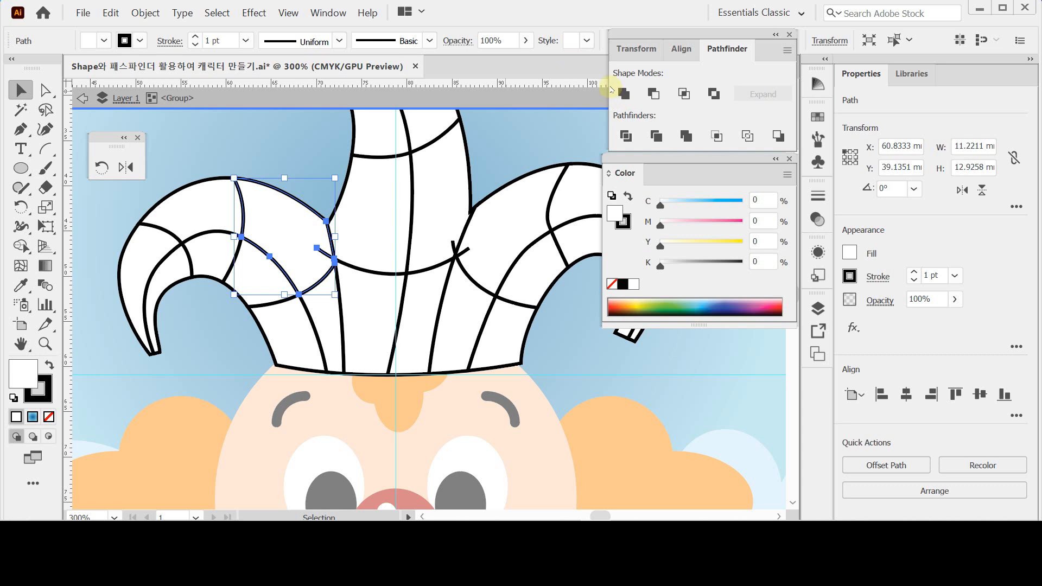
# - Apply Unite separately to the right horn's inner piece and the middle horn's lower-right piece to remove their stray line ends
pyautogui.click(481, 252)
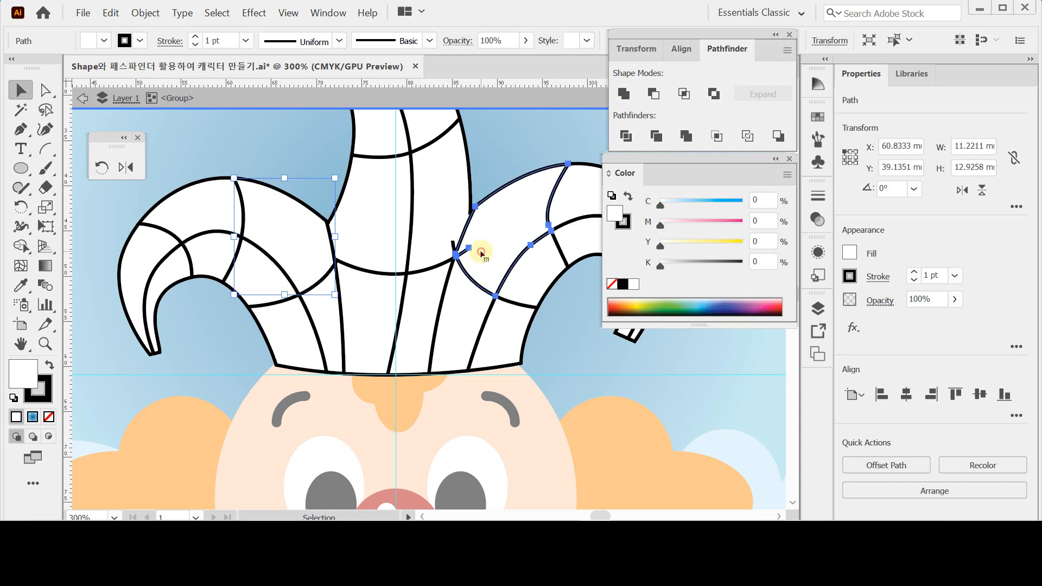
pyautogui.click(624, 94)
pyautogui.click(443, 228)
pyautogui.click(625, 94)
pyautogui.moveTo(536, 232); pyautogui.dragTo(493, 275)
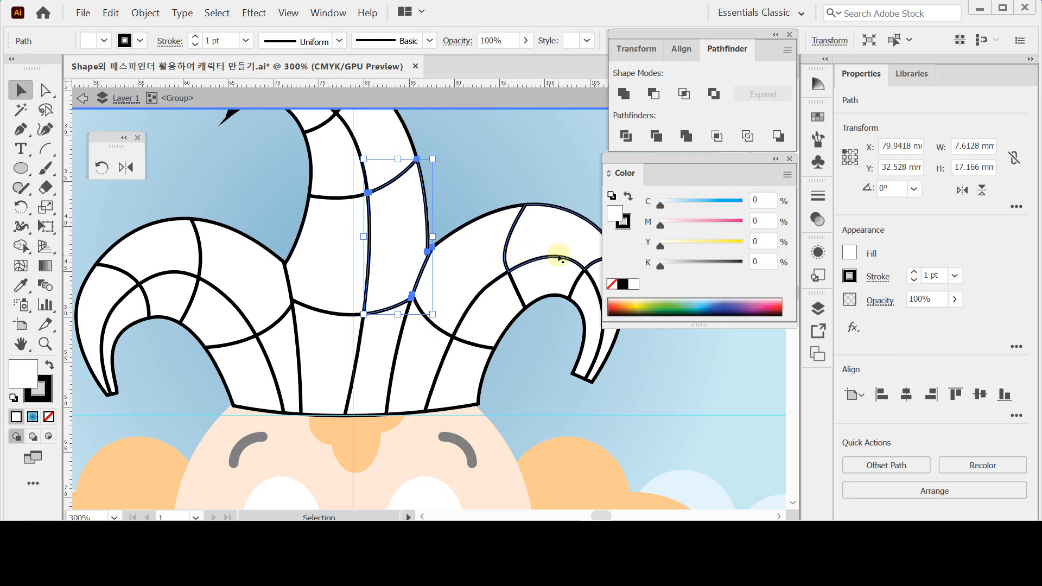
# - Select all the hat pieces and fill them with the dark brown sampled from the colour samples beside the artboard
pyautogui.hotkey('ctrl', 'space')
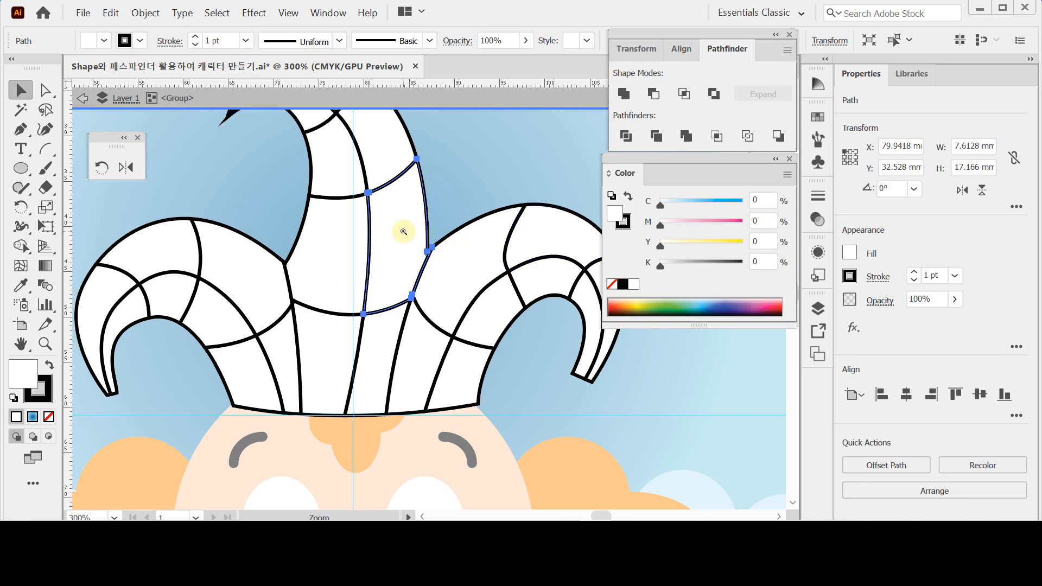
pyautogui.keyDown('ctrl'); pyautogui.keyDown('alt'); pyautogui.click(409, 236); pyautogui.keyUp('alt'); pyautogui.keyUp('ctrl')
pyautogui.click(404, 247)
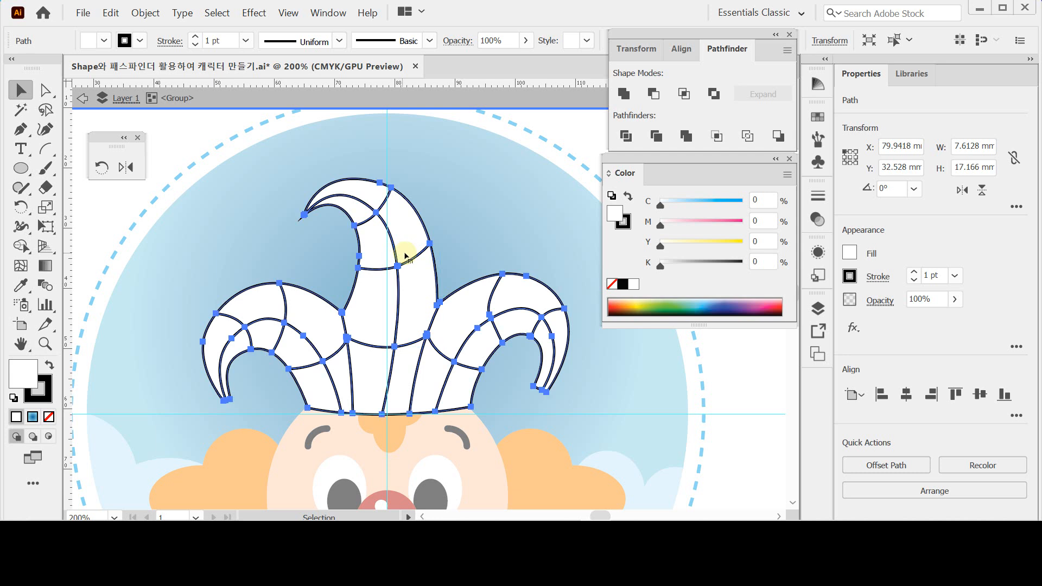
pyautogui.click(411, 246)
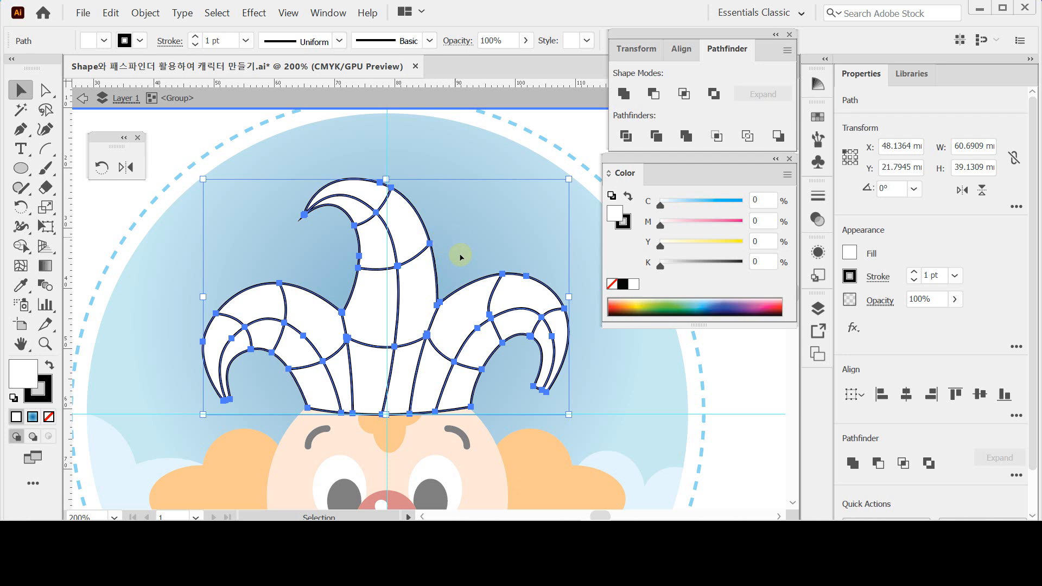
pyautogui.keyDown('ctrl'); pyautogui.keyDown('alt'); pyautogui.click(372, 283); pyautogui.keyUp('alt'); pyautogui.keyUp('ctrl')
pyautogui.keyDown('ctrl'); pyautogui.click(342, 322); pyautogui.keyUp('ctrl')
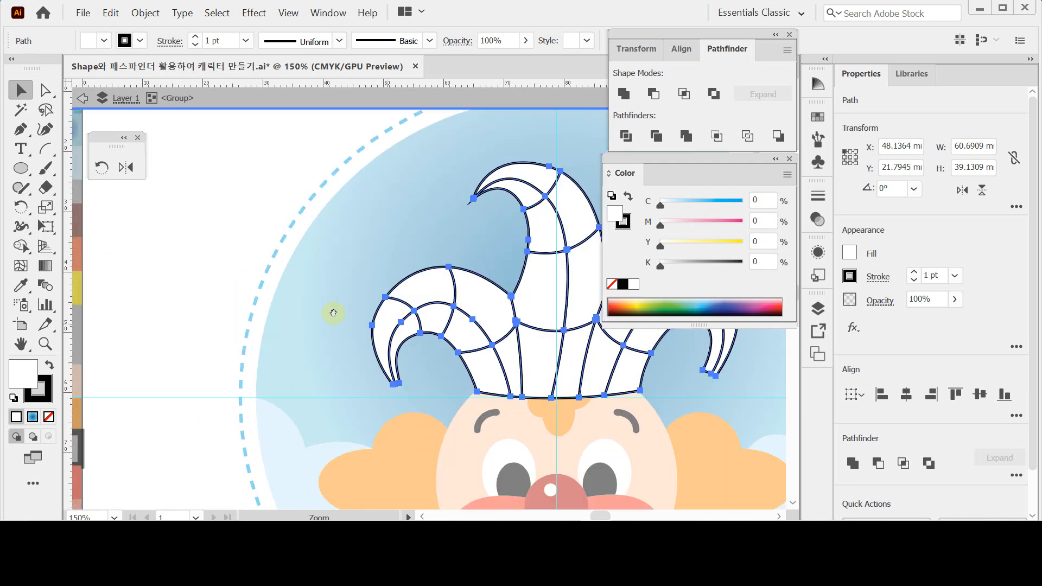
pyautogui.keyDown('ctrl'); pyautogui.keyDown('alt'); pyautogui.click(429, 304); pyautogui.keyUp('alt'); pyautogui.keyUp('ctrl')
pyautogui.moveTo(443, 288); pyautogui.dragTo(382, 281)
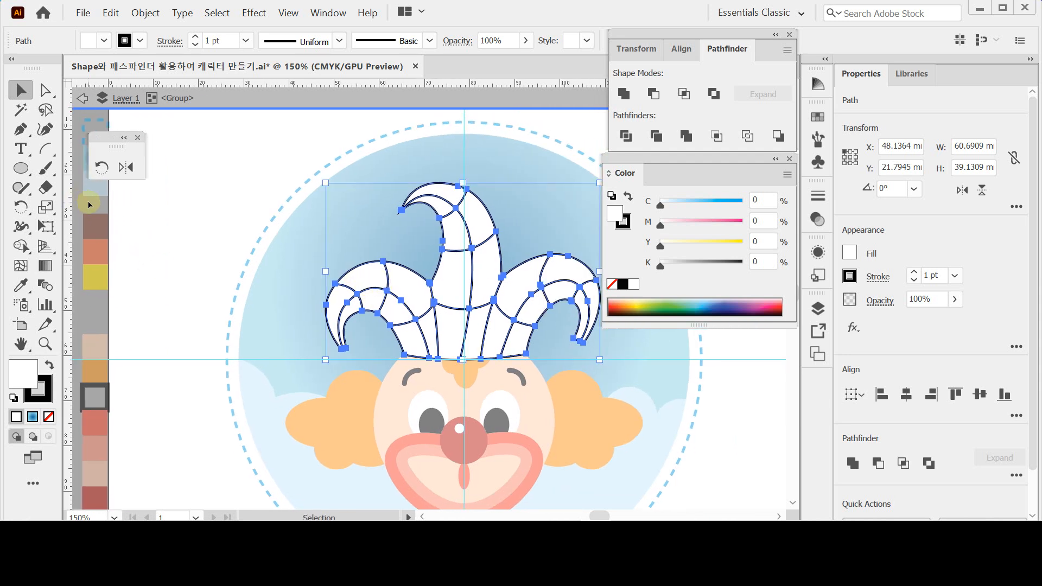
pyautogui.press('i')
pyautogui.click(99, 225)
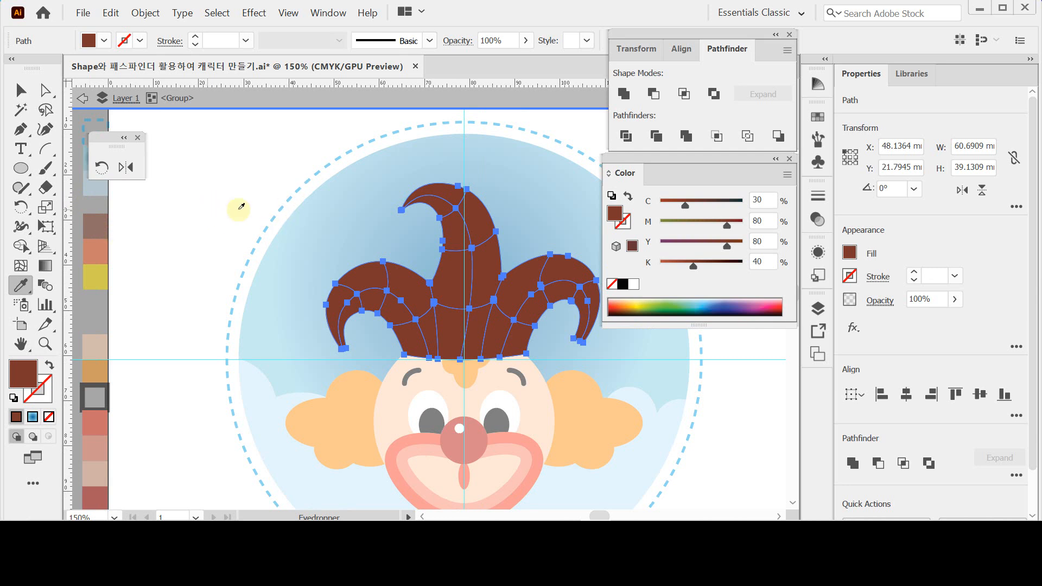
# - Select all the brown hat pieces, give them a black stroke so the divisions stand out, and deselect them
pyautogui.keyDown('ctrl'); pyautogui.click(276, 180); pyautogui.keyUp('ctrl')
pyautogui.keyDown('ctrl'); pyautogui.click(369, 300); pyautogui.keyUp('ctrl')
pyautogui.hotkey('ctrl', 'a')
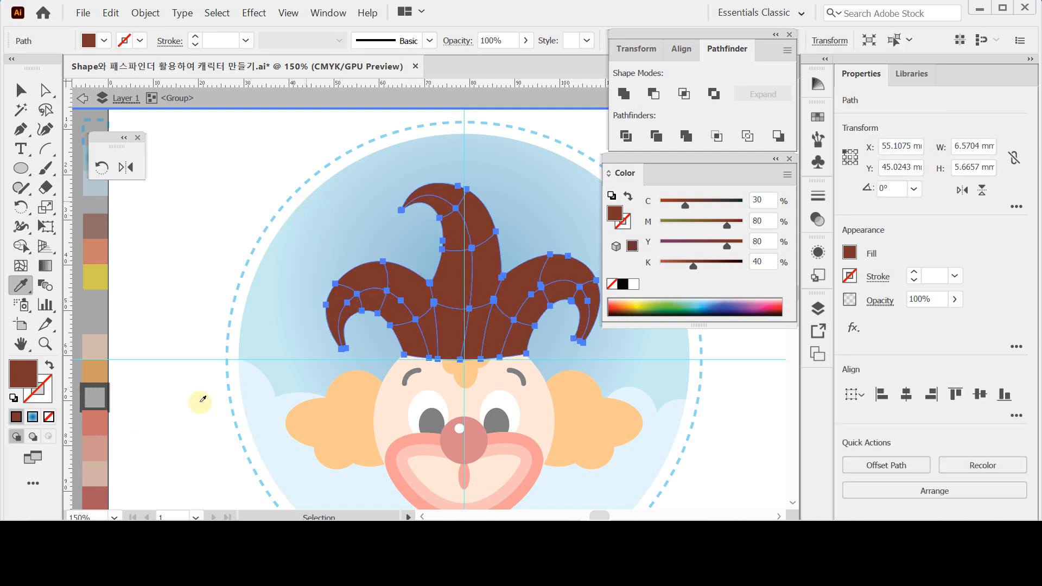
pyautogui.click(42, 397)
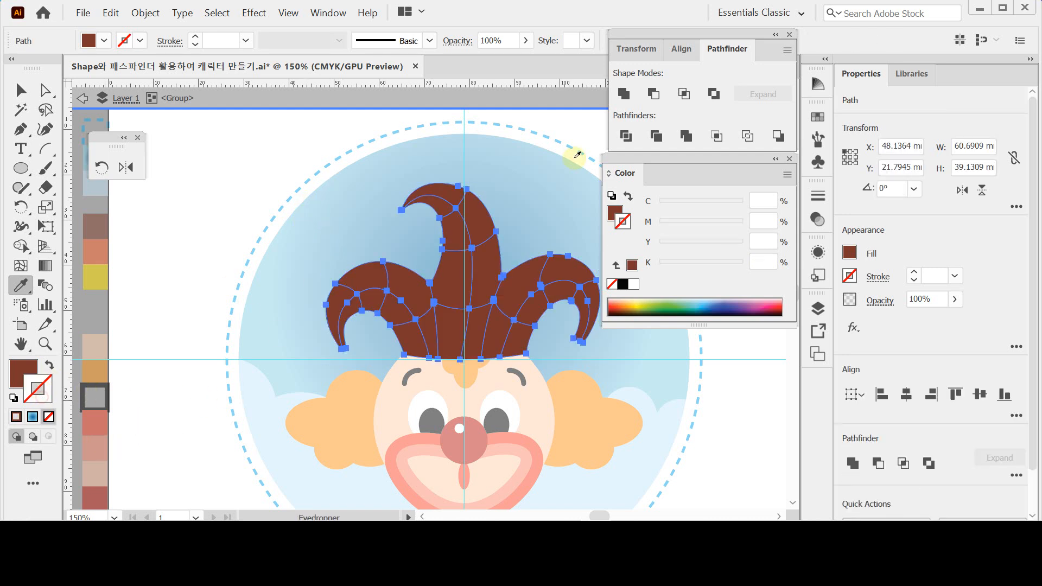
pyautogui.click(623, 284)
pyautogui.keyDown('ctrl'); pyautogui.click(279, 146); pyautogui.keyUp('ctrl')
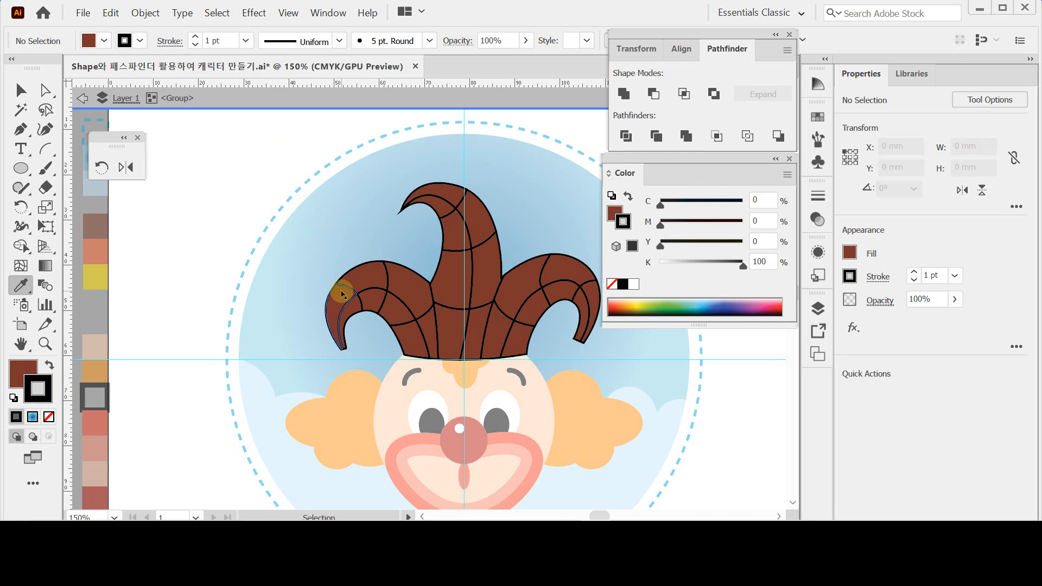
# - Select every alternate hat piece across the three horns in a checkered pattern and recolour them with the orange sample using the Eyedropper
pyautogui.keyDown('ctrl'); pyautogui.click(341, 294); pyautogui.keyUp('ctrl')
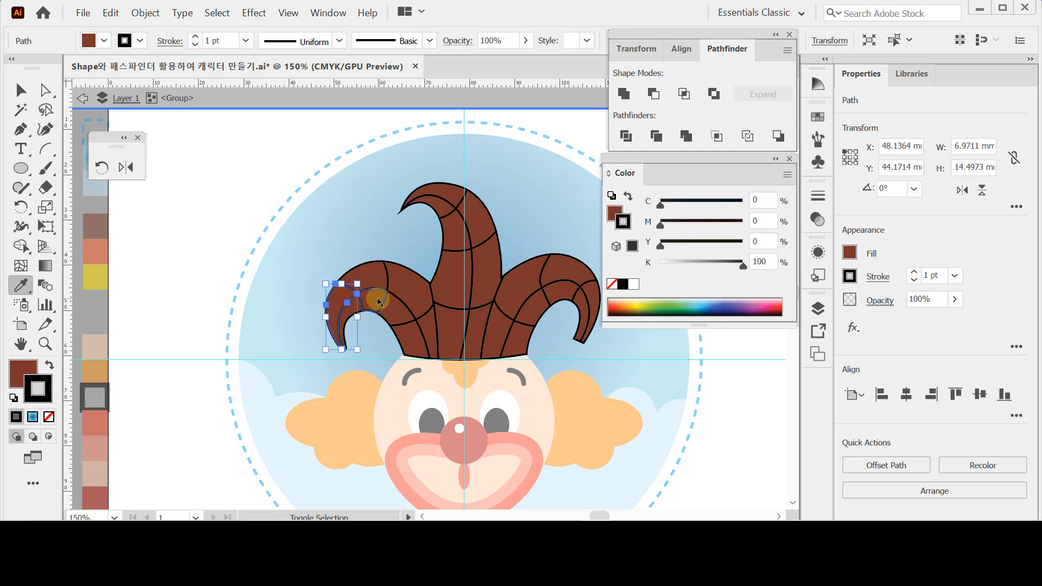
pyautogui.keyDown('ctrl'); pyautogui.keyDown('shift'); pyautogui.click(412, 314); pyautogui.keyUp('shift'); pyautogui.keyUp('ctrl')
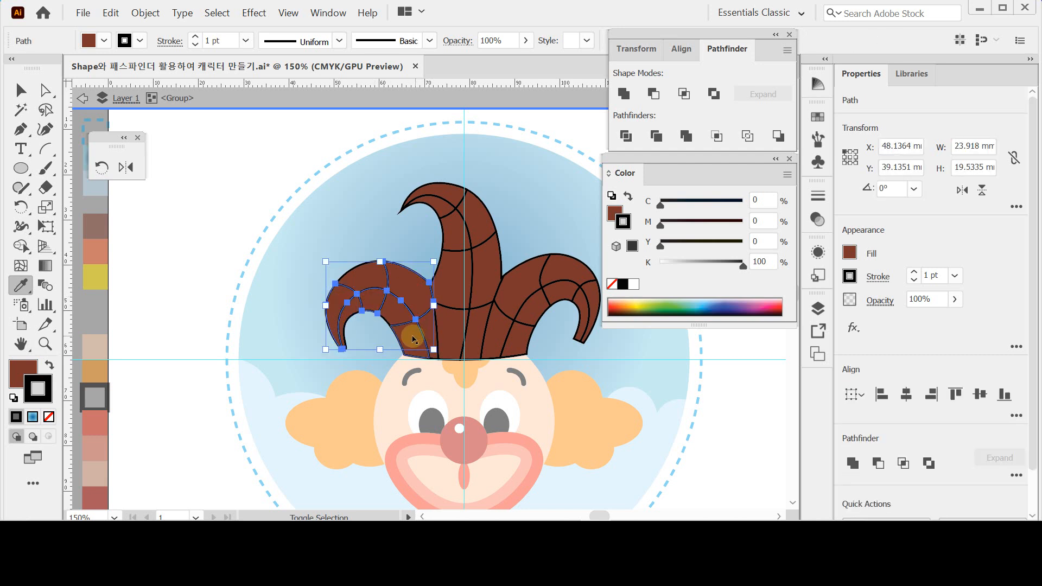
pyautogui.keyDown('ctrl'); pyautogui.keyDown('shift'); pyautogui.click(450, 339); pyautogui.keyUp('shift'); pyautogui.keyUp('ctrl')
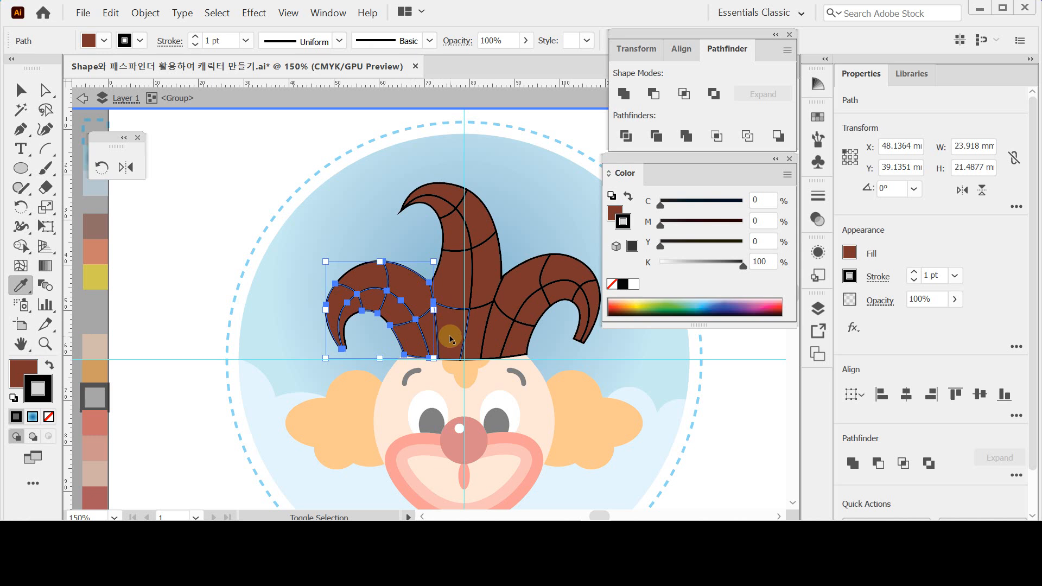
pyautogui.keyDown('ctrl'); pyautogui.keyDown('shift'); pyautogui.click(450, 337); pyautogui.keyUp('shift'); pyautogui.keyUp('ctrl')
pyautogui.keyDown('ctrl'); pyautogui.keyDown('shift'); pyautogui.click(496, 279); pyautogui.keyUp('shift'); pyautogui.keyUp('ctrl')
pyautogui.keyDown('ctrl'); pyautogui.keyDown('shift'); pyautogui.click(451, 224); pyautogui.keyUp('shift'); pyautogui.keyUp('ctrl')
pyautogui.keyDown('ctrl'); pyautogui.keyDown('shift'); pyautogui.click(440, 187); pyautogui.keyUp('shift'); pyautogui.keyUp('ctrl')
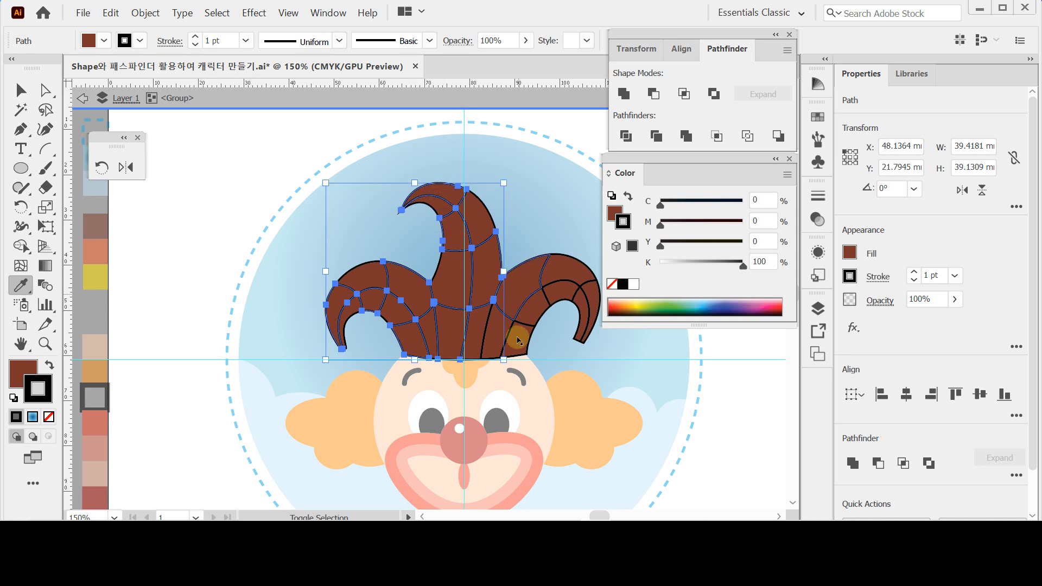
pyautogui.keyDown('ctrl'); pyautogui.keyDown('shift'); pyautogui.click(496, 343); pyautogui.keyUp('shift'); pyautogui.keyUp('ctrl')
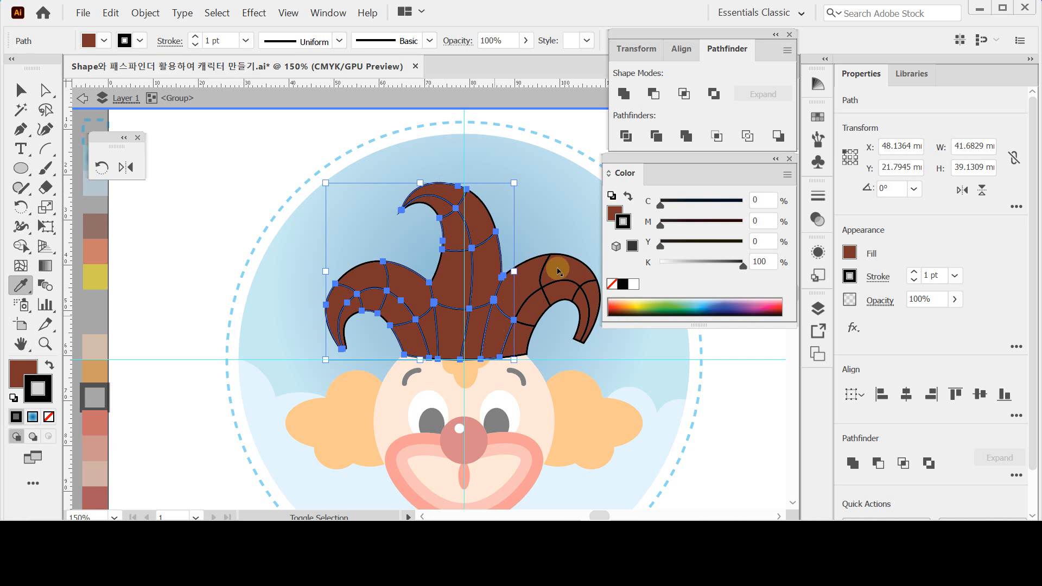
pyautogui.keyDown('ctrl'); pyautogui.keyDown('shift'); pyautogui.click(572, 258); pyautogui.keyUp('shift'); pyautogui.keyUp('ctrl')
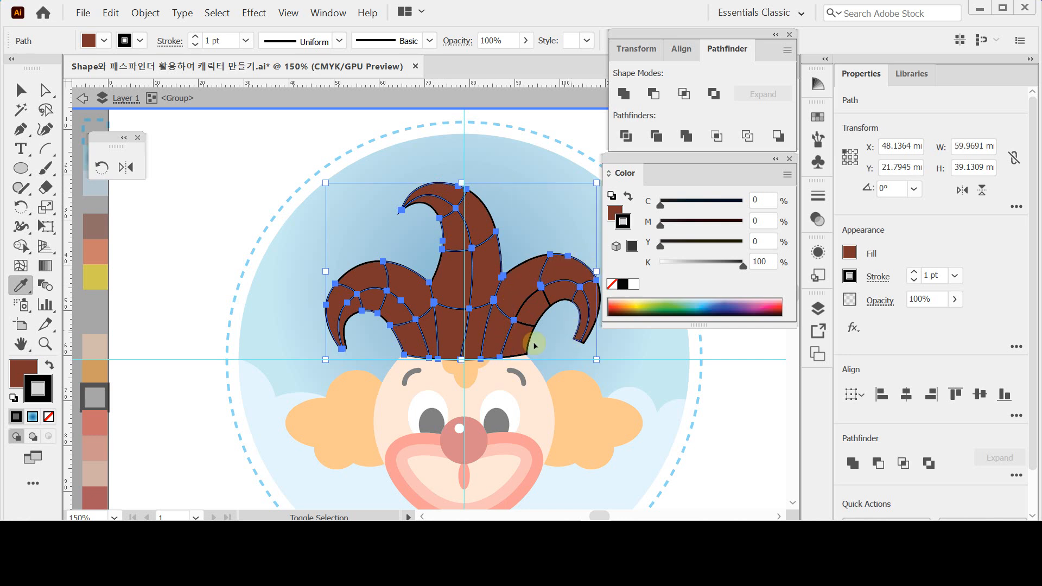
pyautogui.keyDown('ctrl'); pyautogui.keyDown('shift'); pyautogui.click(581, 298); pyautogui.keyUp('shift'); pyautogui.keyUp('ctrl')
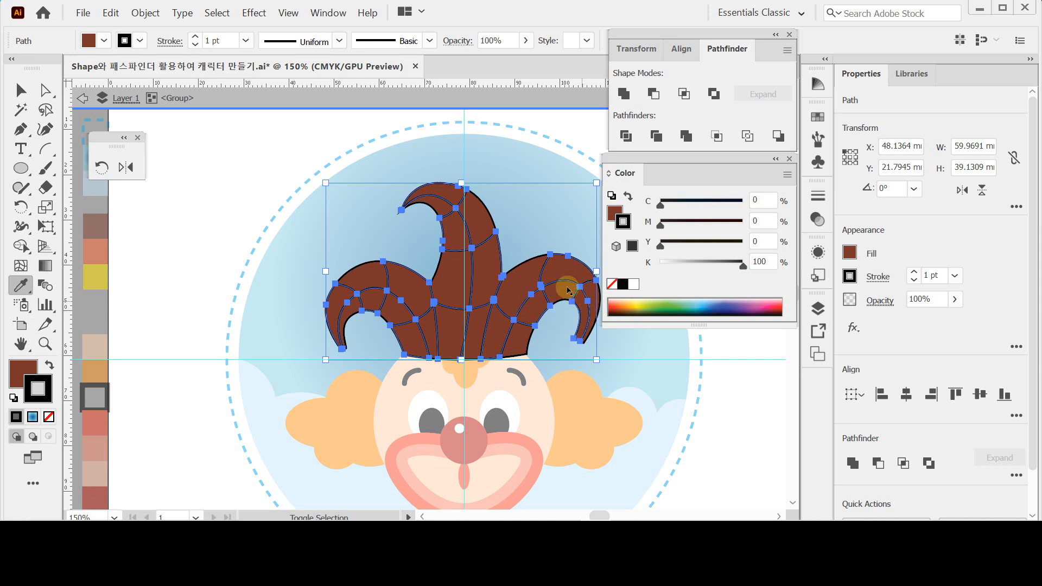
pyautogui.click(113, 241)
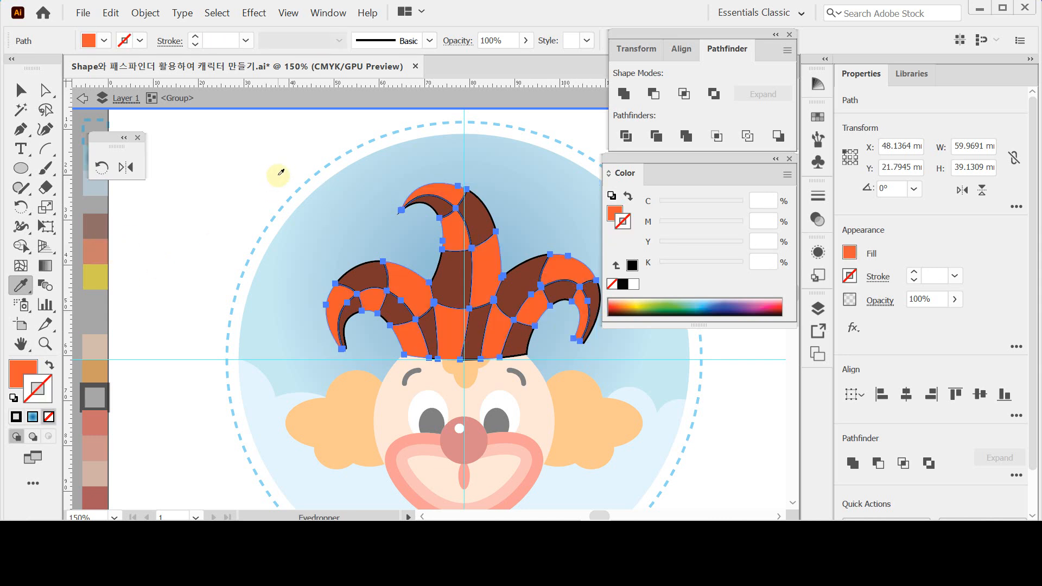
# - Remove the stroke from all the hat pieces, leave the group's isolation mode, and deselect the hat
pyautogui.hotkey('ctrl', 'a')
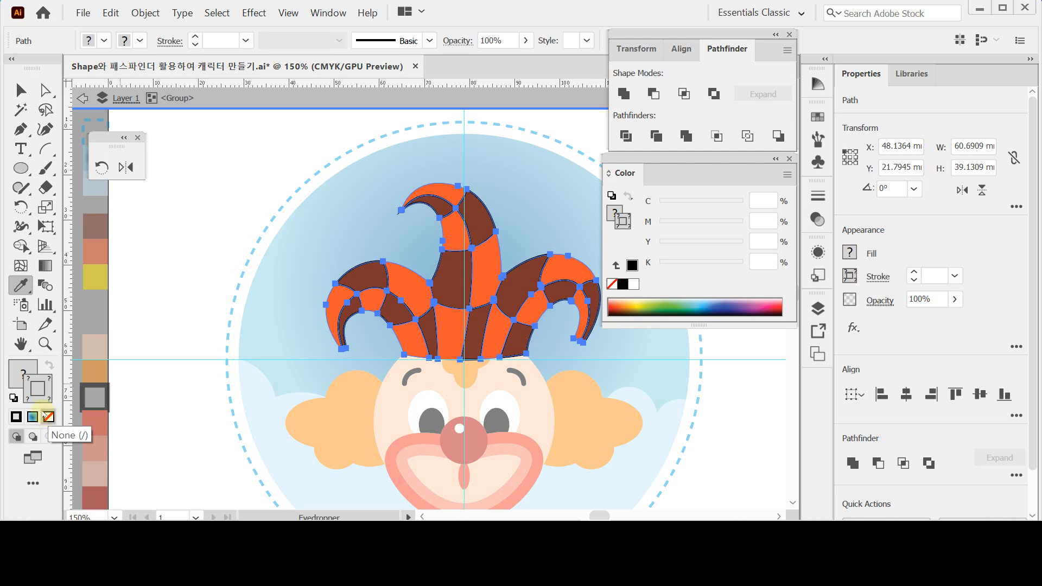
pyautogui.click(613, 283)
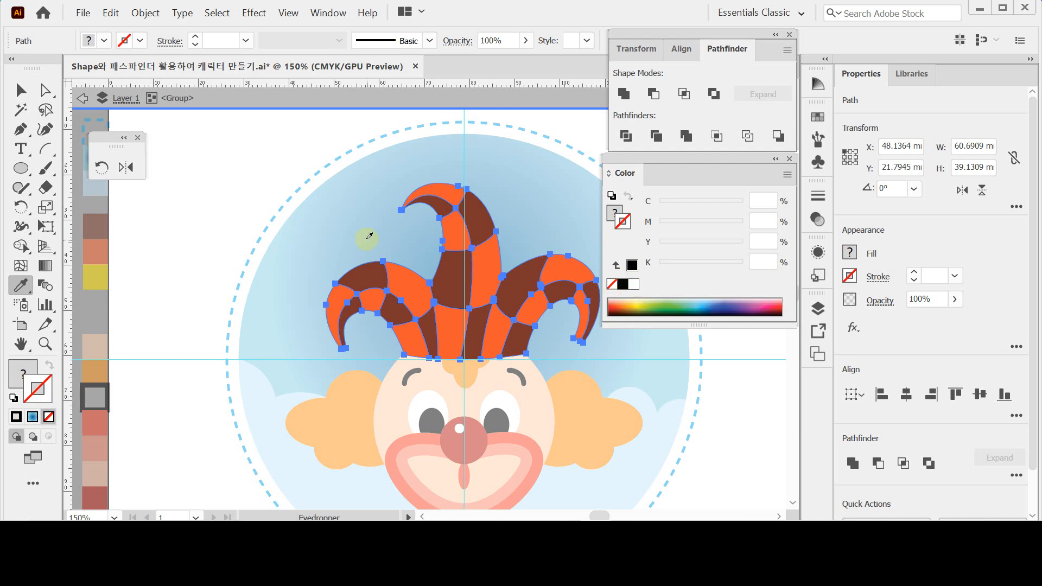
pyautogui.keyDown('ctrl'); pyautogui.doubleClick(280, 172); pyautogui.keyUp('ctrl')
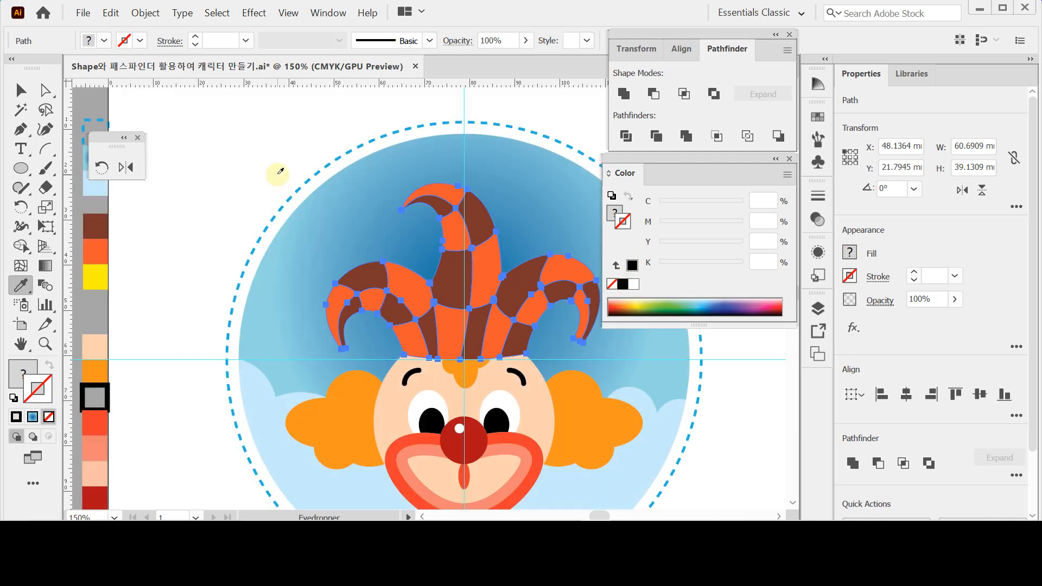
pyautogui.keyDown('ctrl'); pyautogui.click(263, 152); pyautogui.keyUp('ctrl')
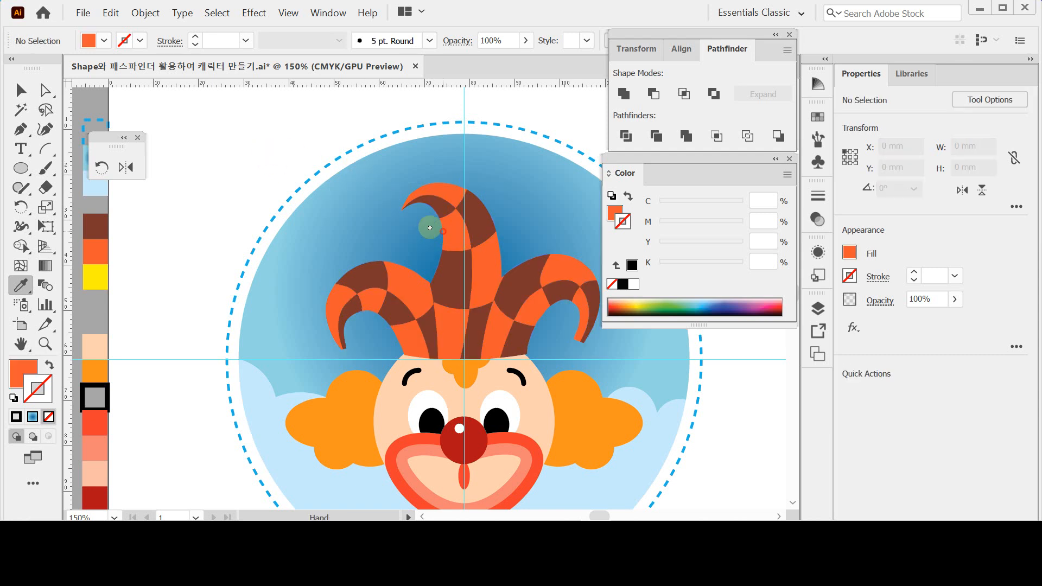
# - Draw a circle about 11.5 mm wide at the tip of the hat's middle horn and fill it with yellow, Y 100%
pyautogui.moveTo(442, 234); pyautogui.dragTo(386, 204)
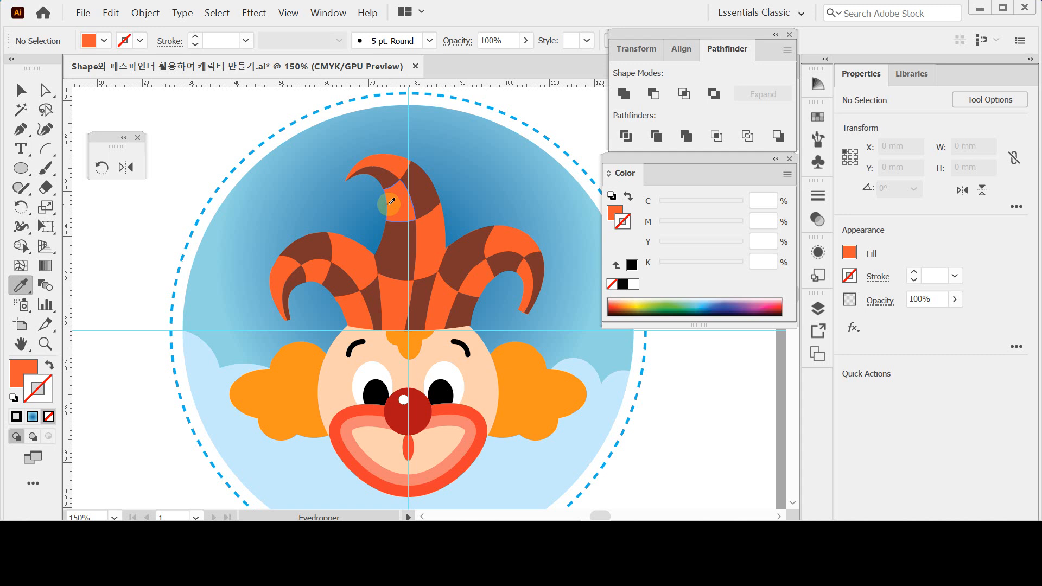
pyautogui.press('l')
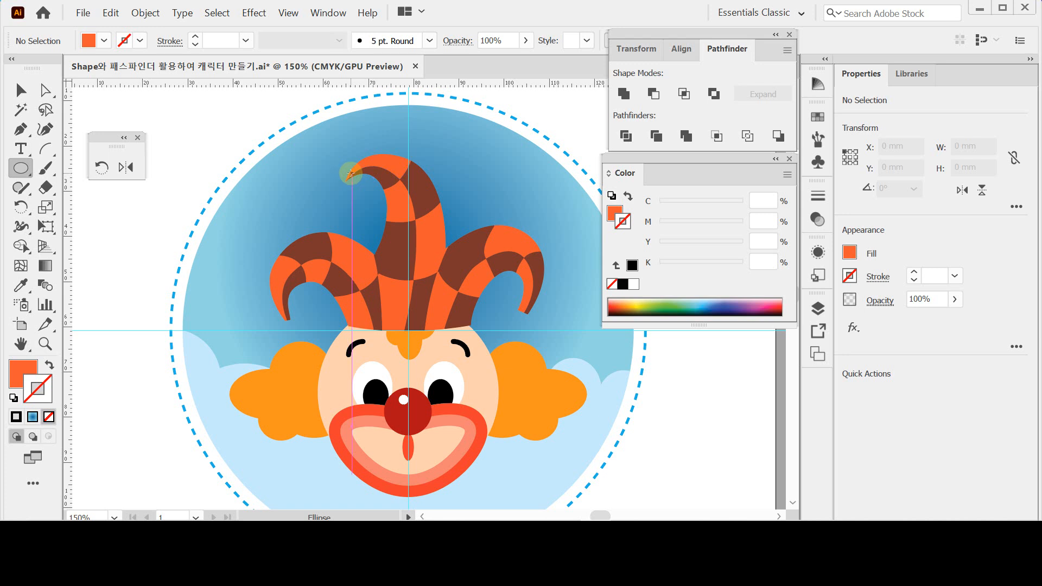
pyautogui.moveTo(350, 173); pyautogui.dragTo(375, 198)
pyautogui.moveTo(351, 190); pyautogui.dragTo(354, 194)
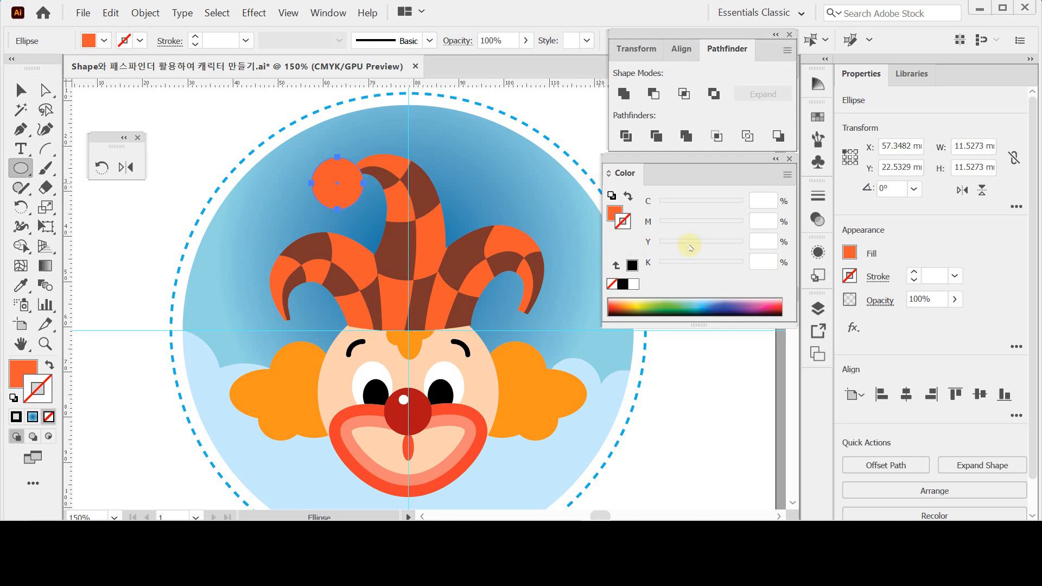
pyautogui.click(614, 213)
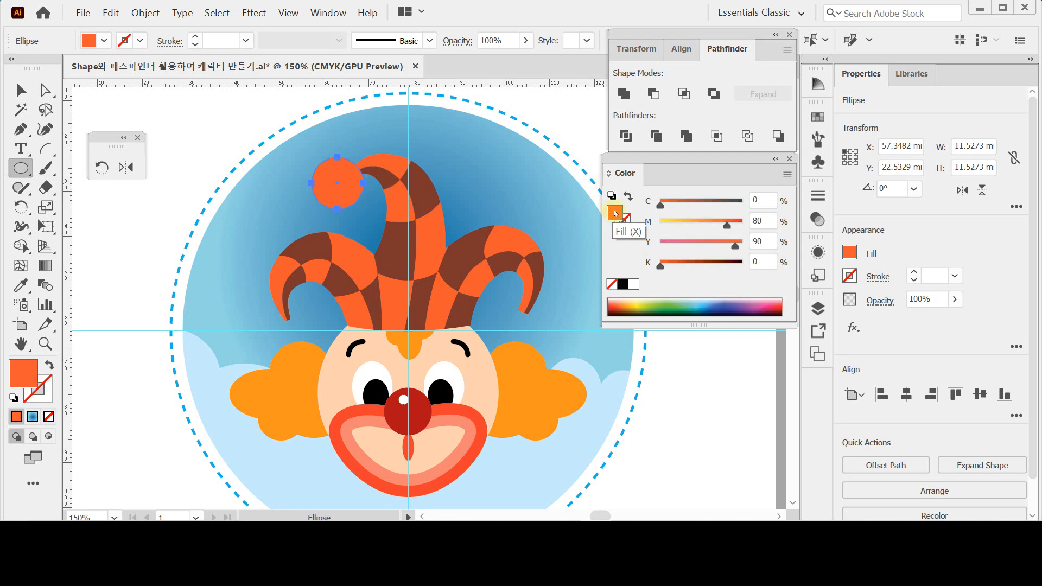
pyautogui.click(632, 285)
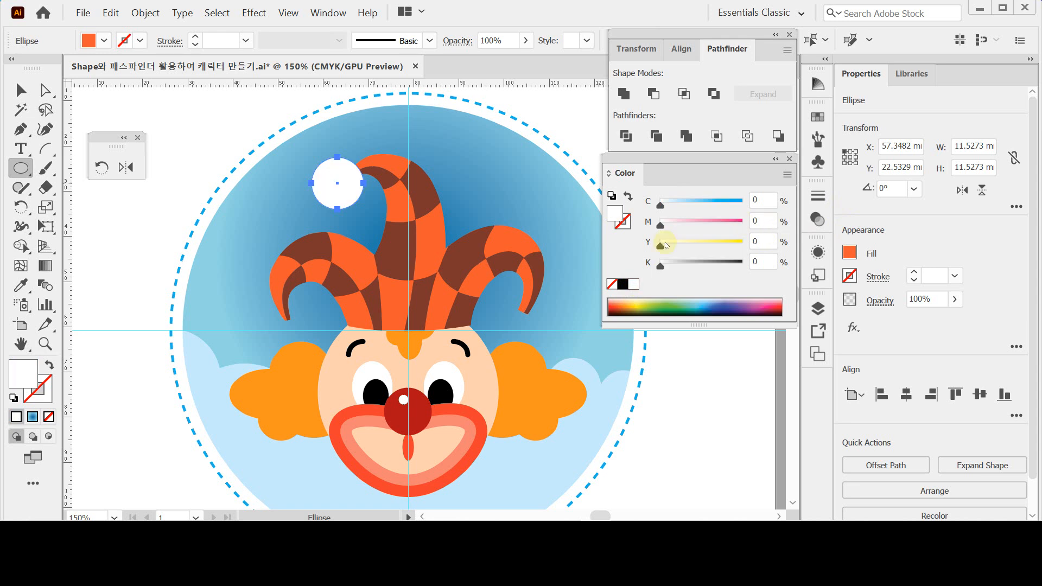
pyautogui.moveTo(660, 246); pyautogui.dragTo(789, 248)
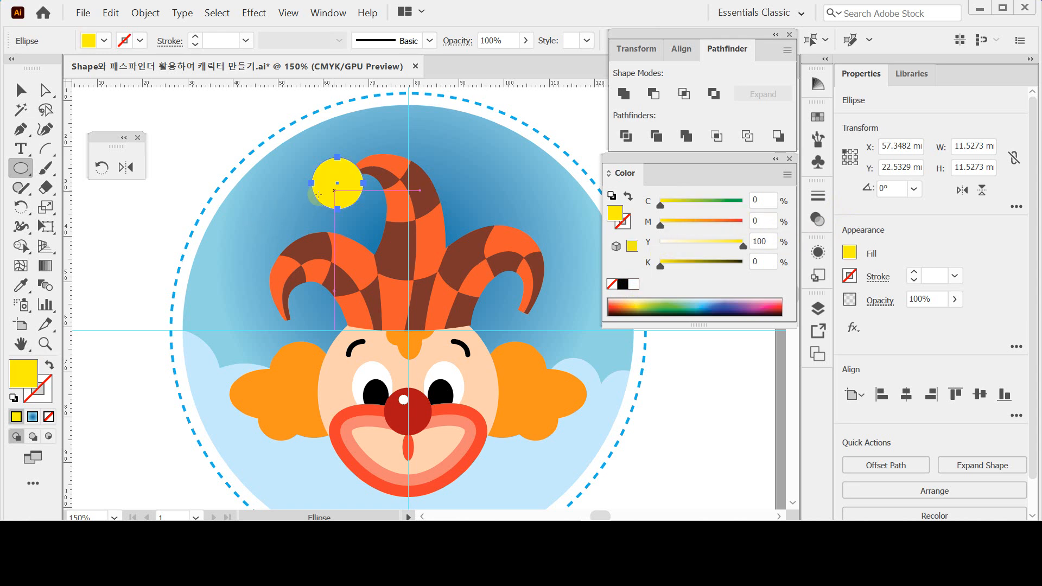
# - Draw a yellow circle about 6.4 mm wide at one side horn's tip and copy it to the opposite side horn's tip
pyautogui.moveTo(288, 324); pyautogui.dragTo(524, 320)
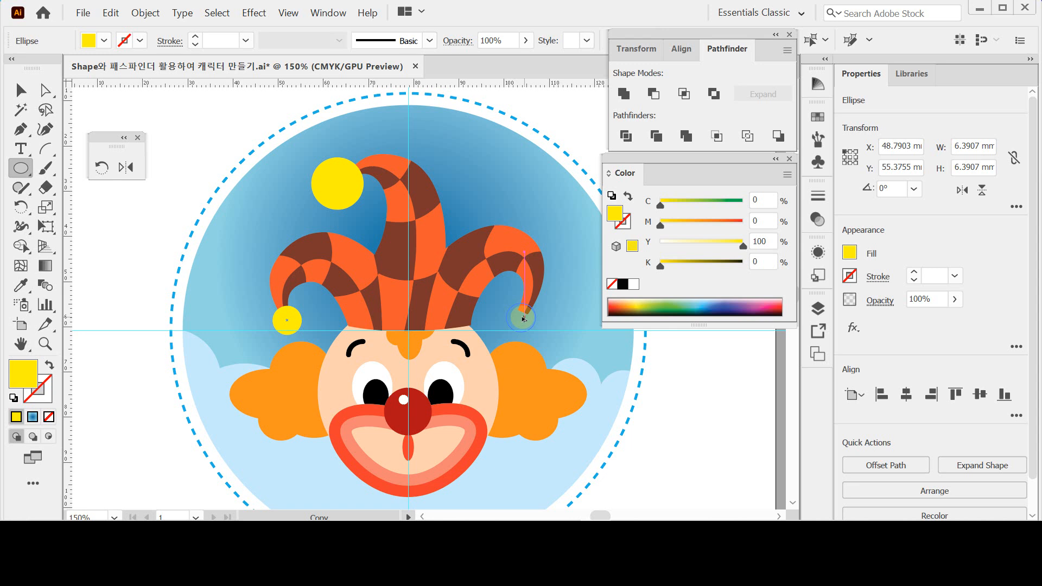
pyautogui.moveTo(524, 319); pyautogui.dragTo(523, 318)
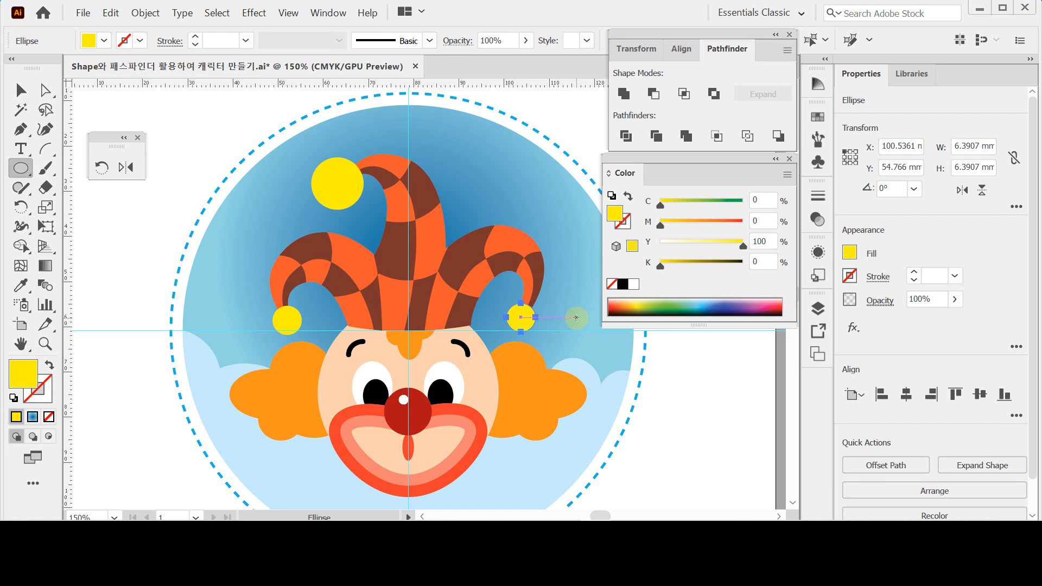
# - Shrink the yellow circle at the middle horn's tip to about 9.7 mm and deselect it
pyautogui.keyDown('ctrl'); pyautogui.click(335, 183); pyautogui.keyUp('ctrl')
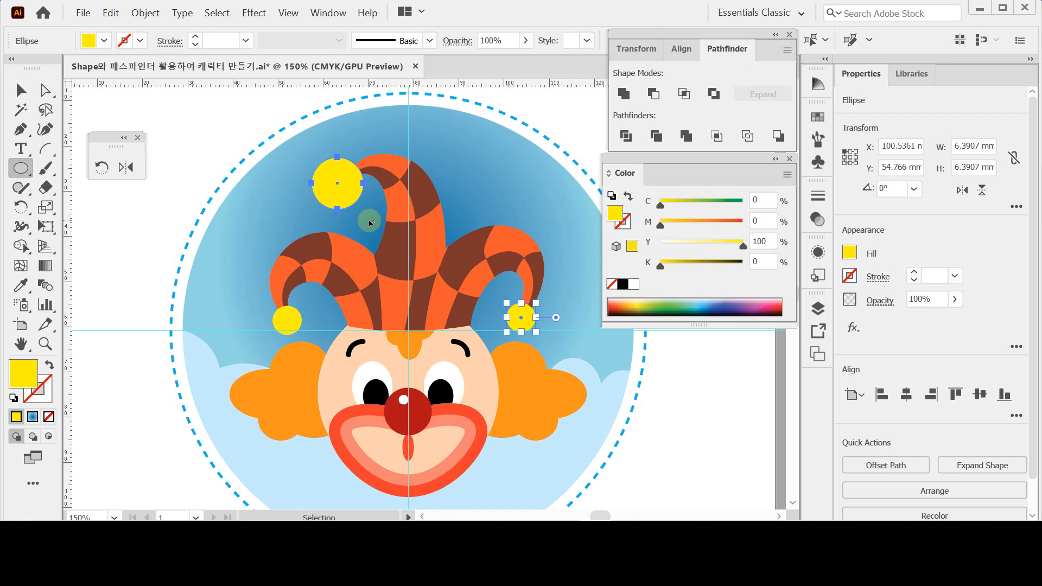
pyautogui.moveTo(364, 210); pyautogui.dragTo(342, 195)
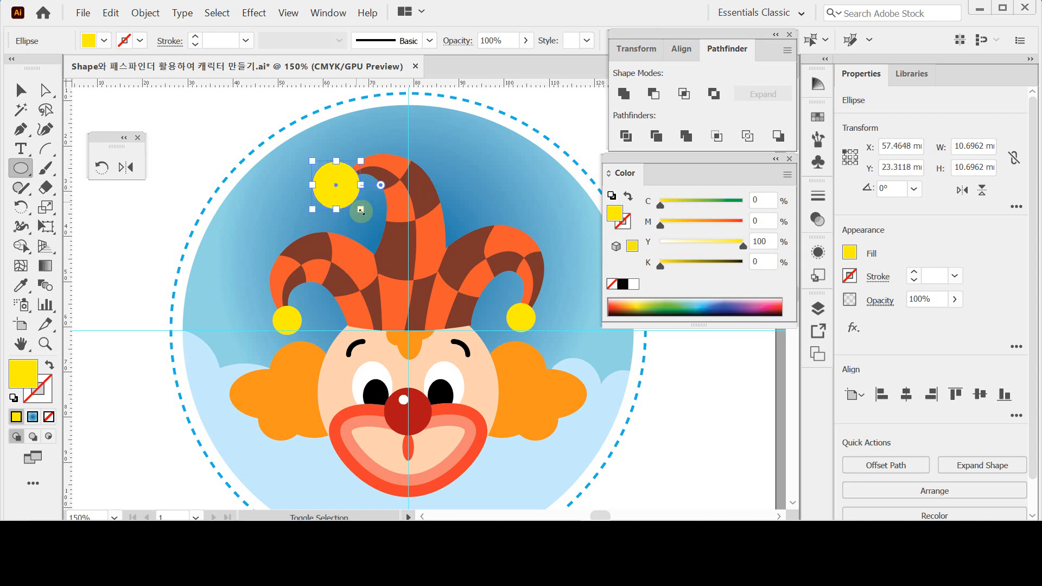
pyautogui.moveTo(361, 210); pyautogui.dragTo(347, 200)
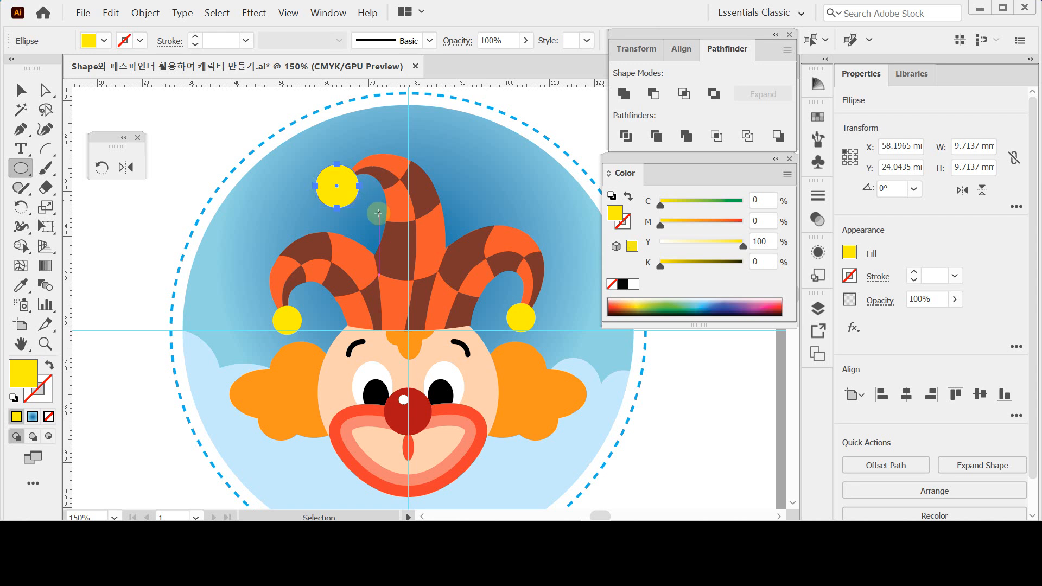
pyautogui.hotkey('ctrl', 's')
# - Create a yellow rounded rectangle below the clown's mouth, 34 mm wide, 15 mm high, with a 2 mm corner radius
pyautogui.moveTo(453, 353); pyautogui.dragTo(434, 244)
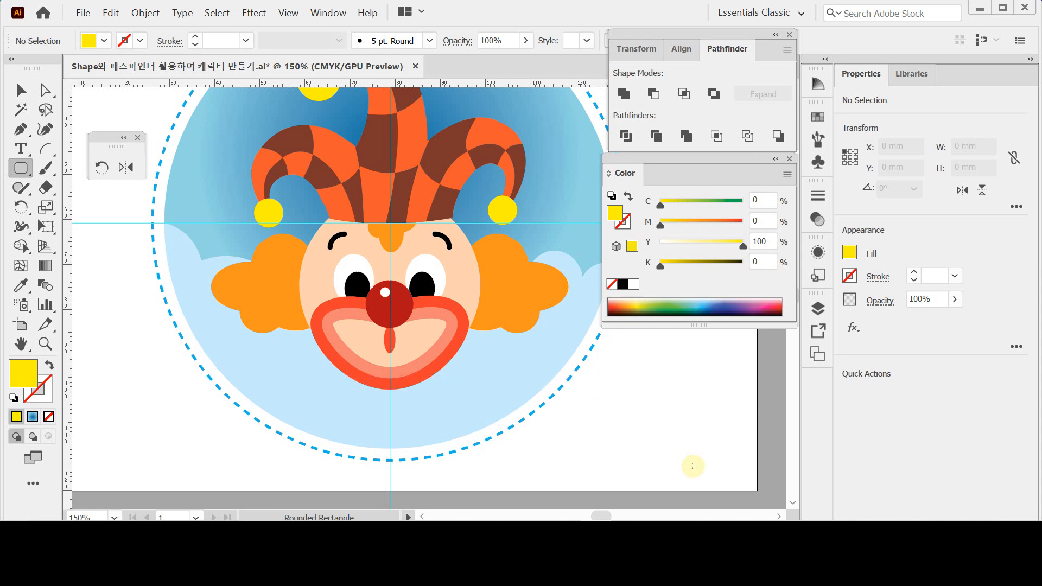
pyautogui.click(389, 416)
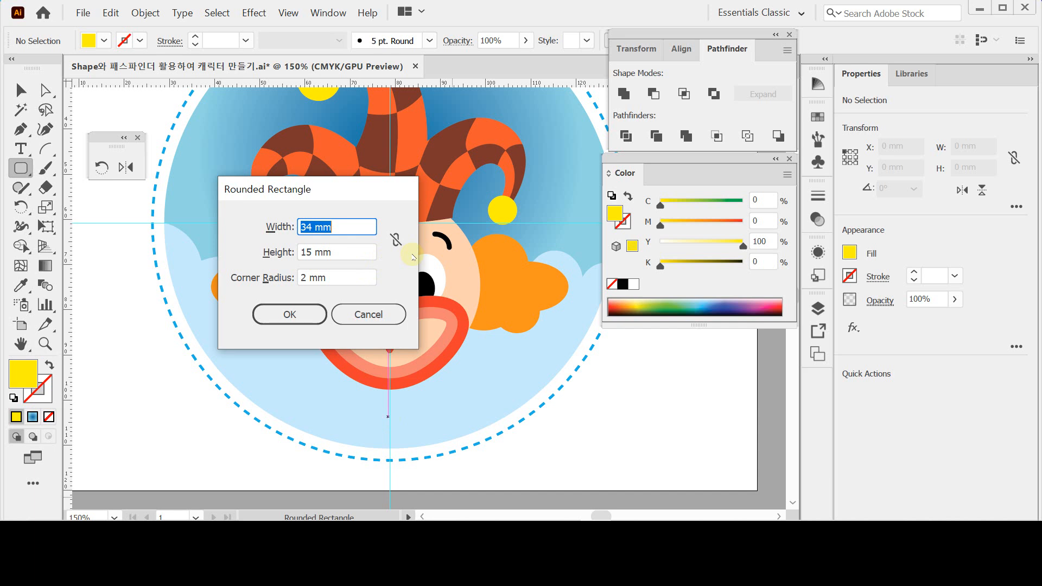
pyautogui.click(304, 314)
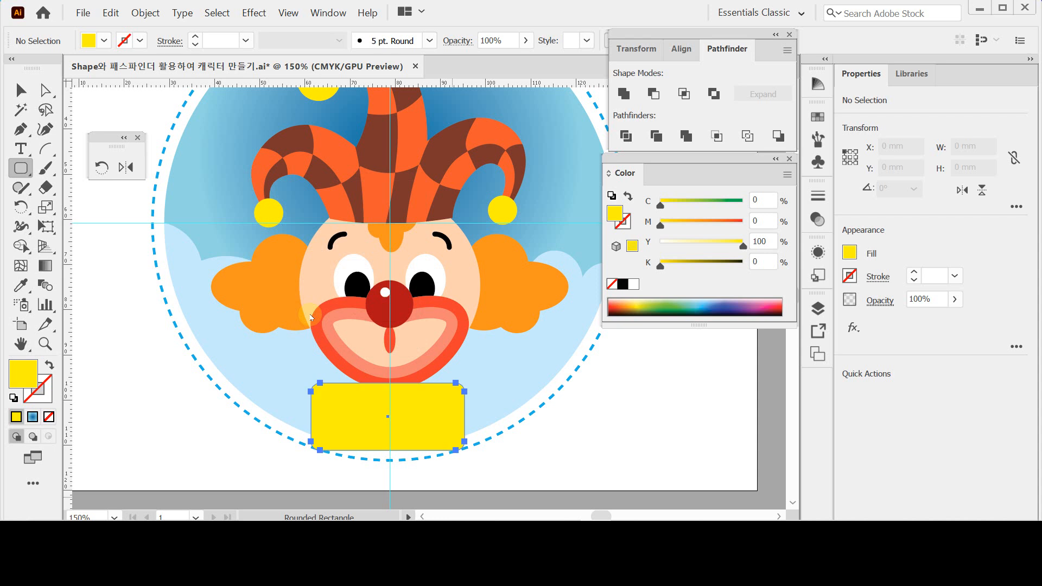
# - Nudge the yellow rounded rectangle up against the clown's chin and centre it on the vertical guide
pyautogui.hotkey('ctrl', '+')
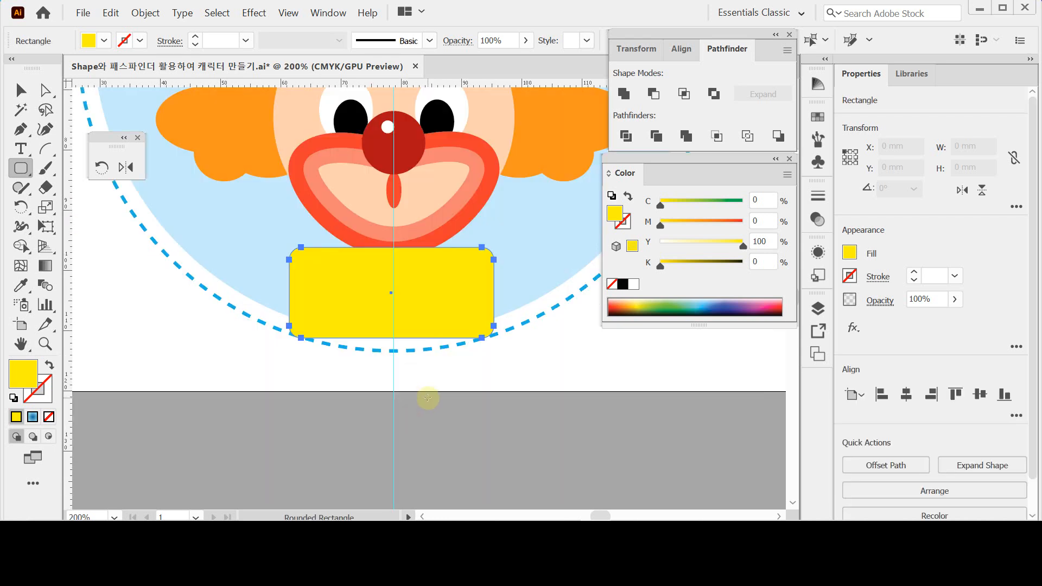
pyautogui.press('Up')
pyautogui.press('Up')
pyautogui.press('Up')
pyautogui.press('Up')
pyautogui.press('Up')
pyautogui.press('Up')
pyautogui.press('Up')
pyautogui.press('space')
pyautogui.moveTo(422, 293); pyautogui.dragTo(392, 325)
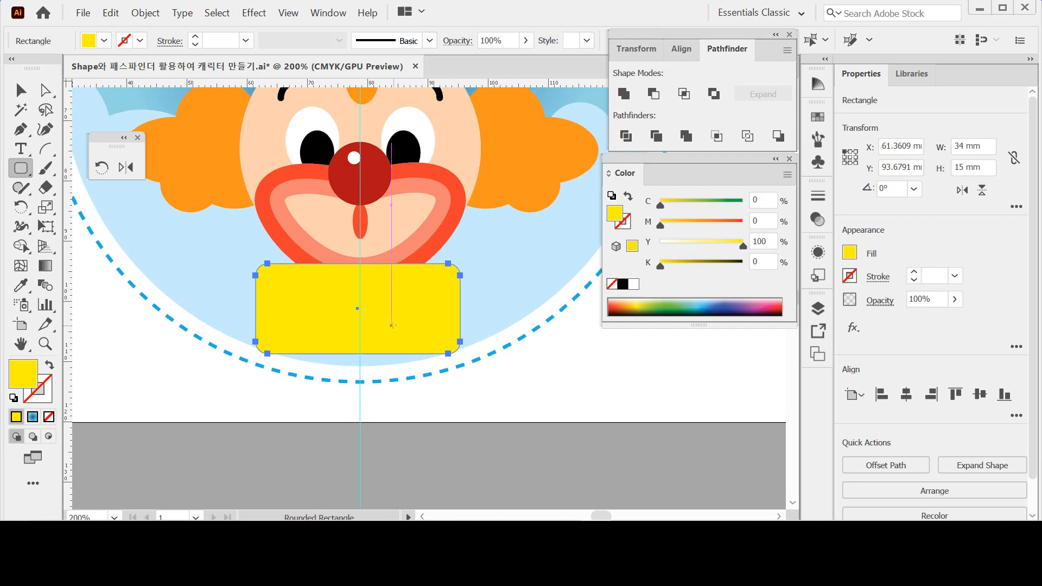
pyautogui.press('Right')
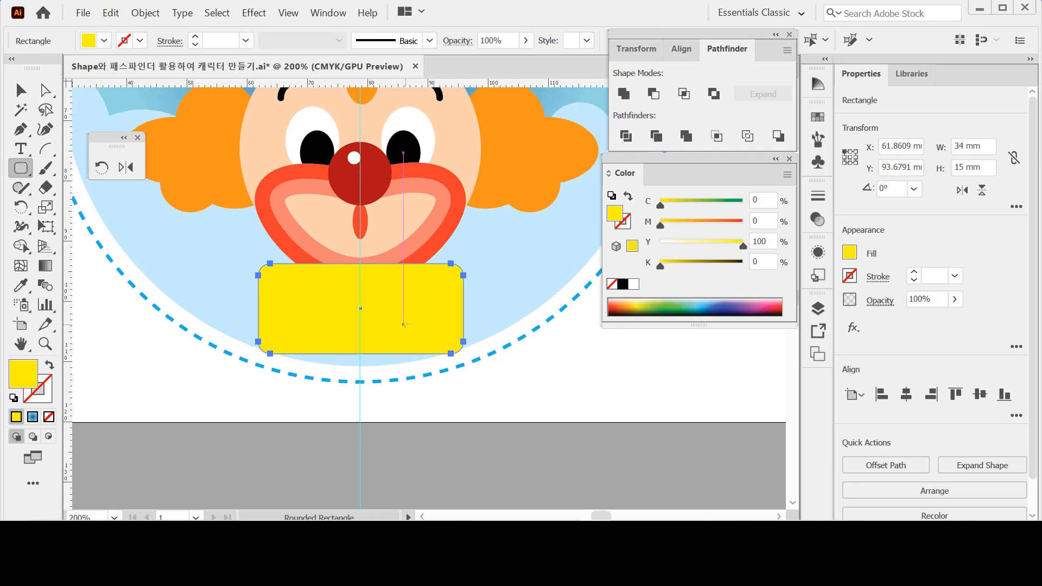
# - Isolate the yellow rounded rectangle for editing
pyautogui.press('ctrl')
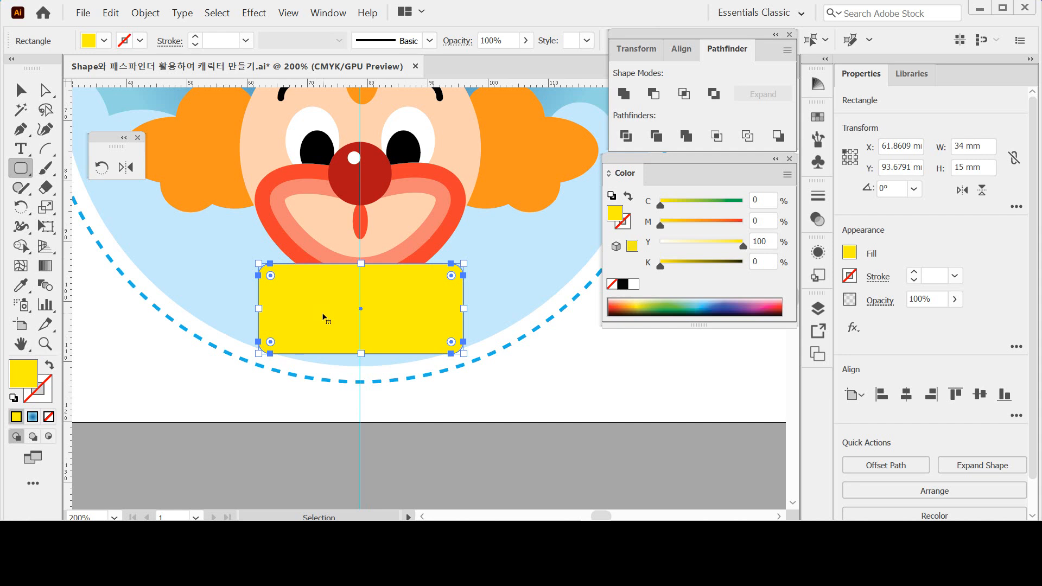
pyautogui.keyDown('ctrl'); pyautogui.doubleClick(323, 317); pyautogui.keyUp('ctrl')
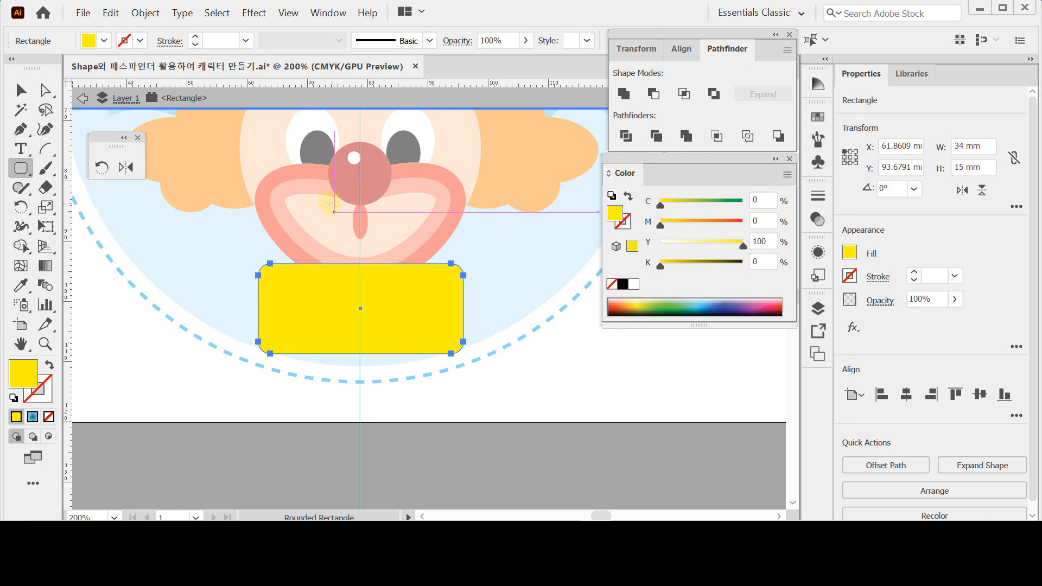
pyautogui.click(19, 130)
pyautogui.moveTo(19, 130); pyautogui.dragTo(62, 149)
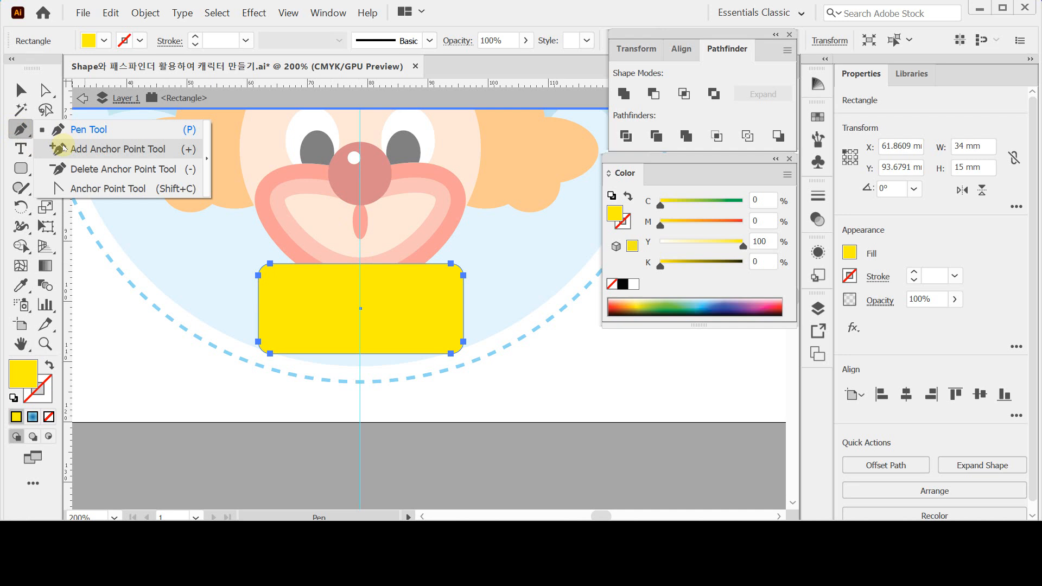
pyautogui.moveTo(63, 147); pyautogui.dragTo(64, 150)
pyautogui.moveTo(63, 148); pyautogui.dragTo(21, 132)
# - Add anchor points midway along every segment of the yellow rounded rectangle with the Add Anchor Points command
pyautogui.click(143, 11)
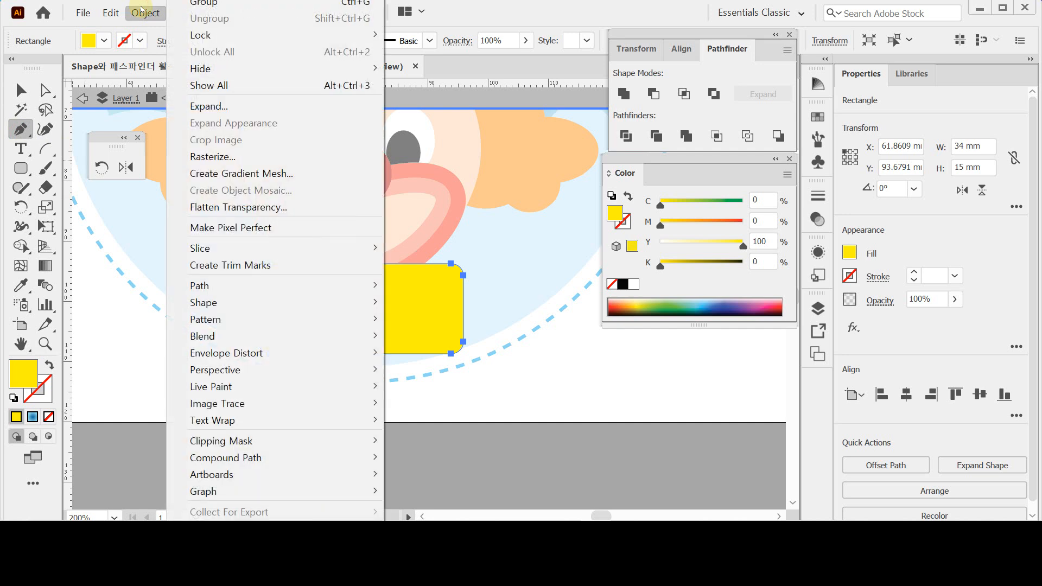
pyautogui.moveTo(333, 286)
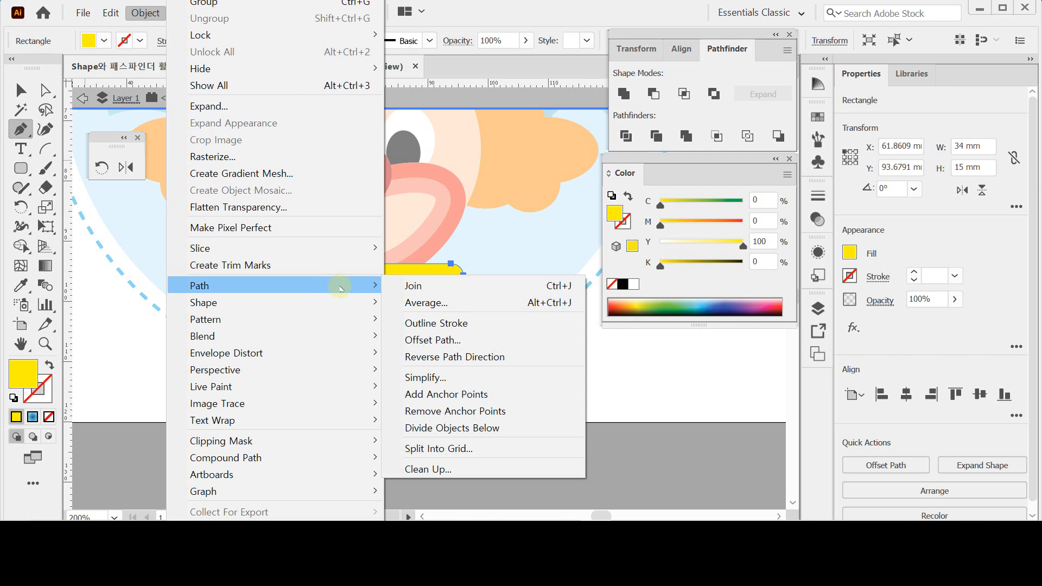
pyautogui.click(496, 399)
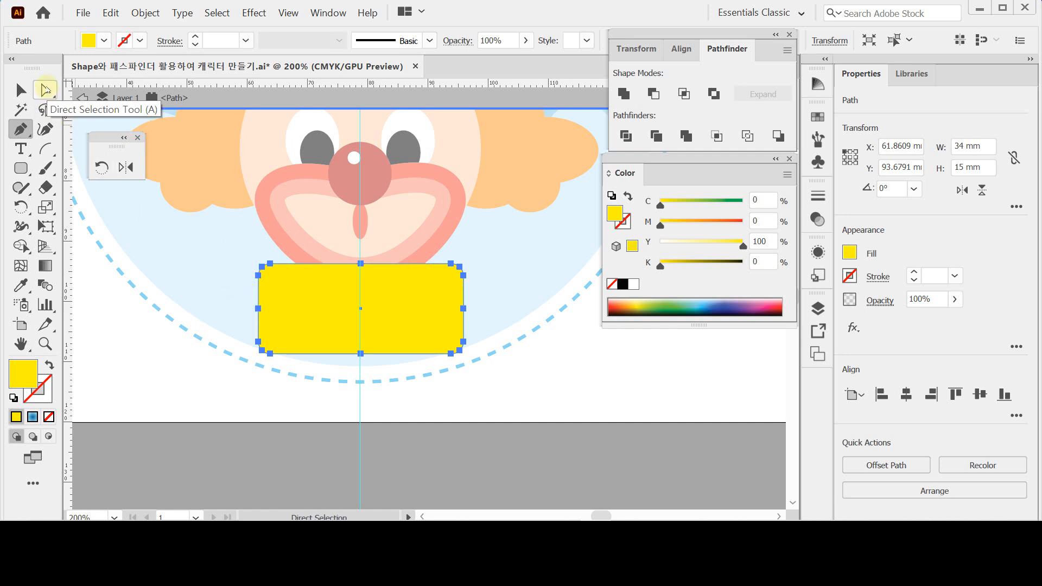
# - Select the rectangle's upper and lower middle anchor points and scale them uniformly to 30% to form a bow tie
pyautogui.click(45, 90)
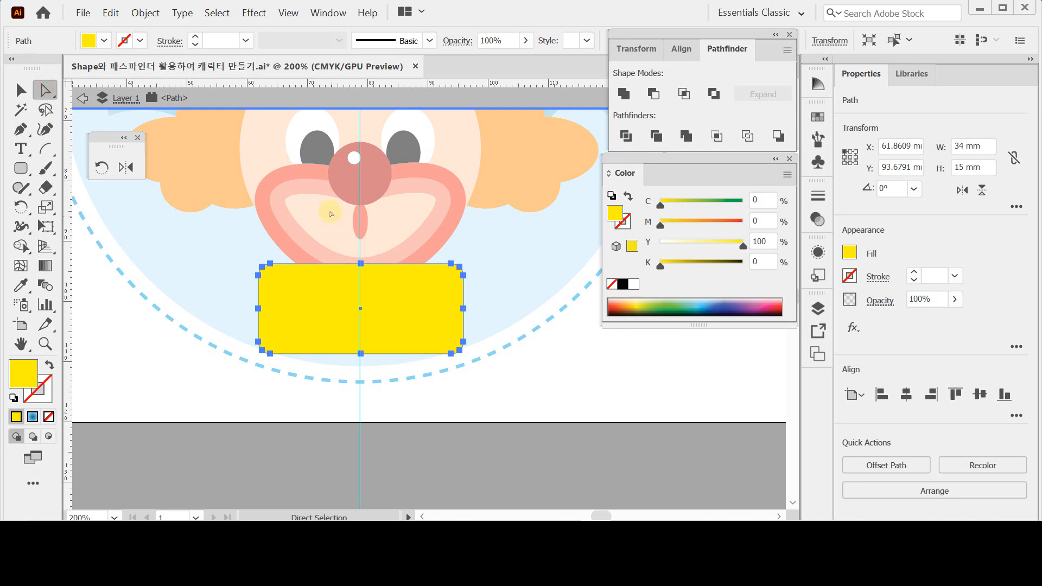
pyautogui.moveTo(326, 209); pyautogui.dragTo(386, 388)
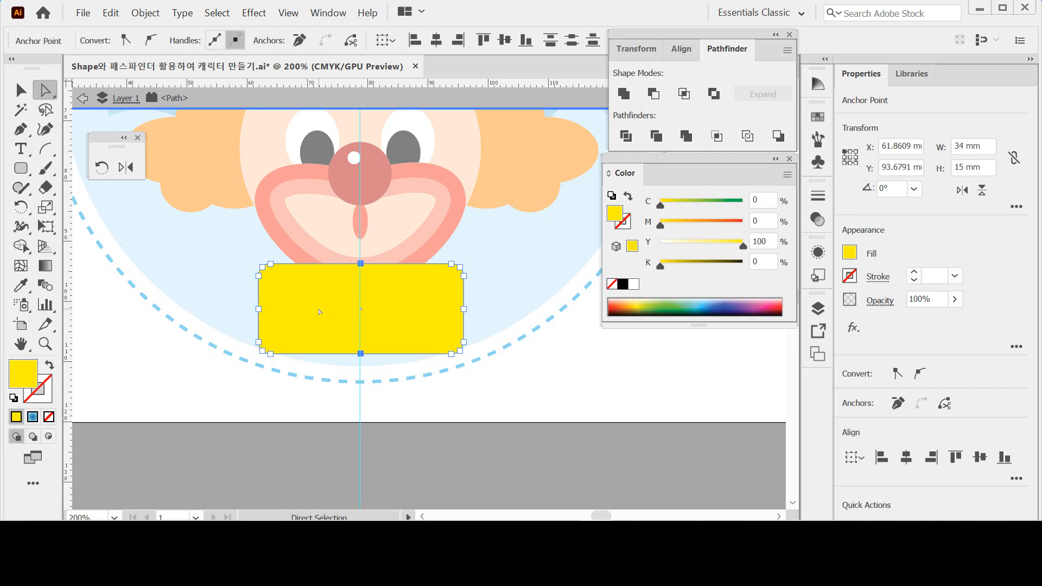
pyautogui.click(45, 207)
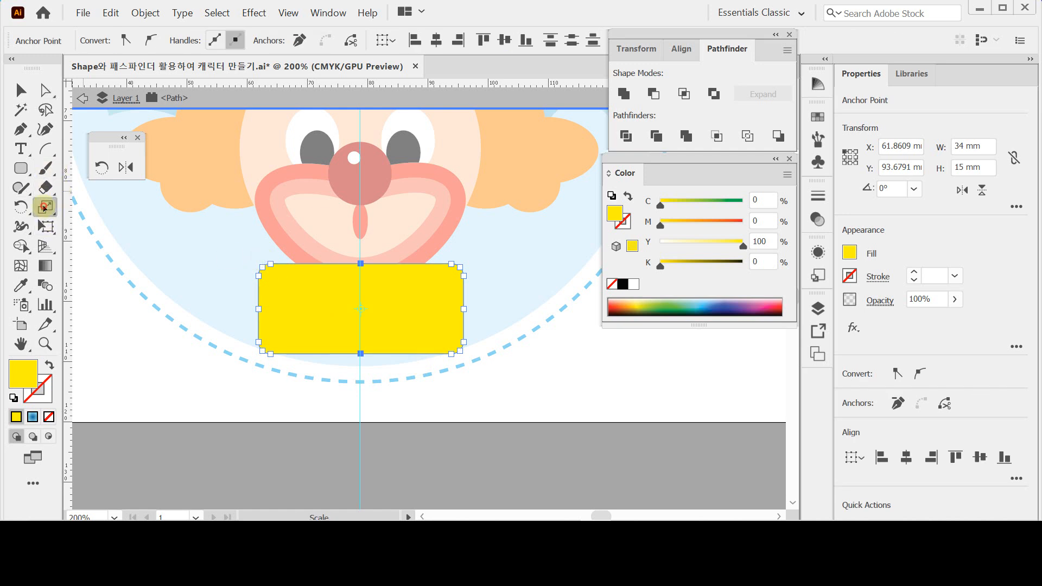
pyautogui.doubleClick(46, 207)
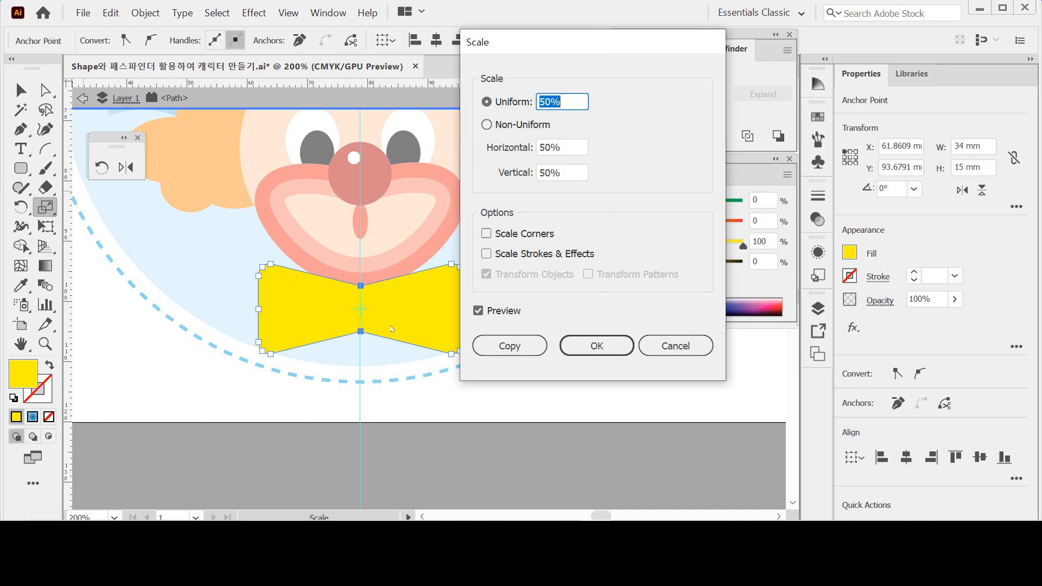
pyautogui.write('30')
pyautogui.press('Tab')
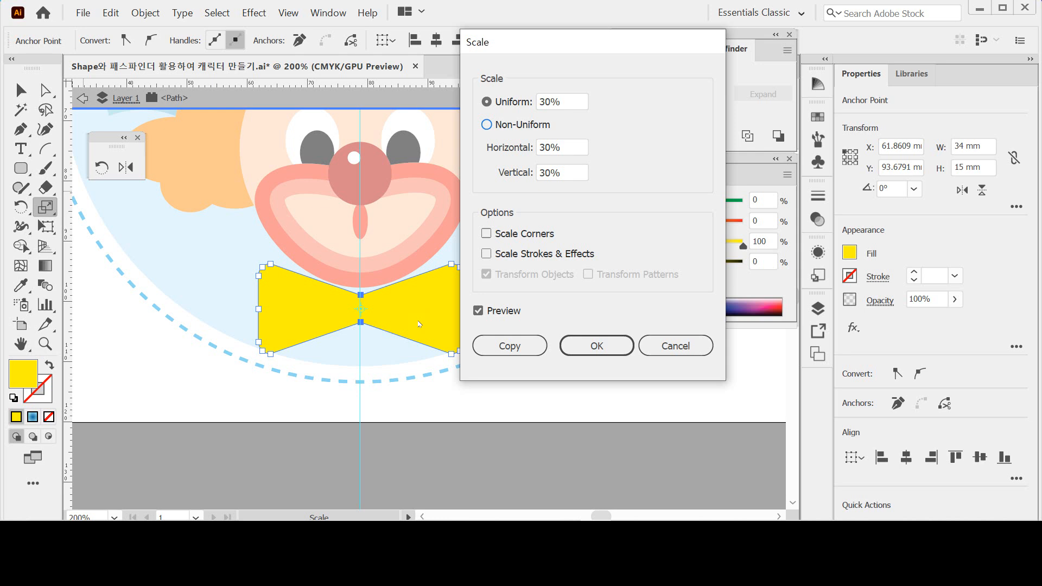
pyautogui.click(585, 358)
pyautogui.click(585, 358)
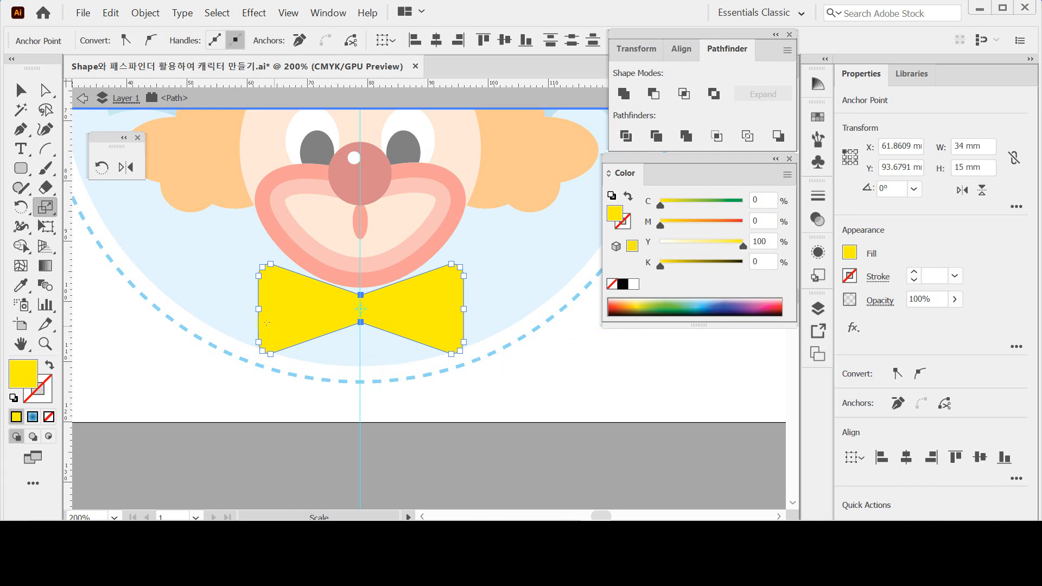
# - Select the middle anchor points on the bow tie's two outer sides and scale them slightly inward towards the centre
pyautogui.click(45, 90)
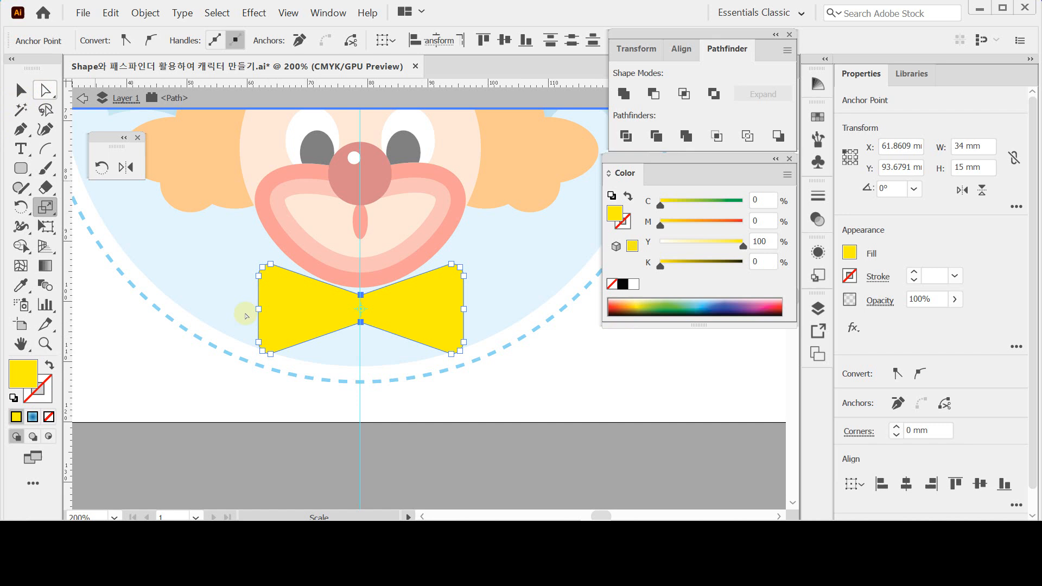
pyautogui.moveTo(237, 299); pyautogui.dragTo(482, 313)
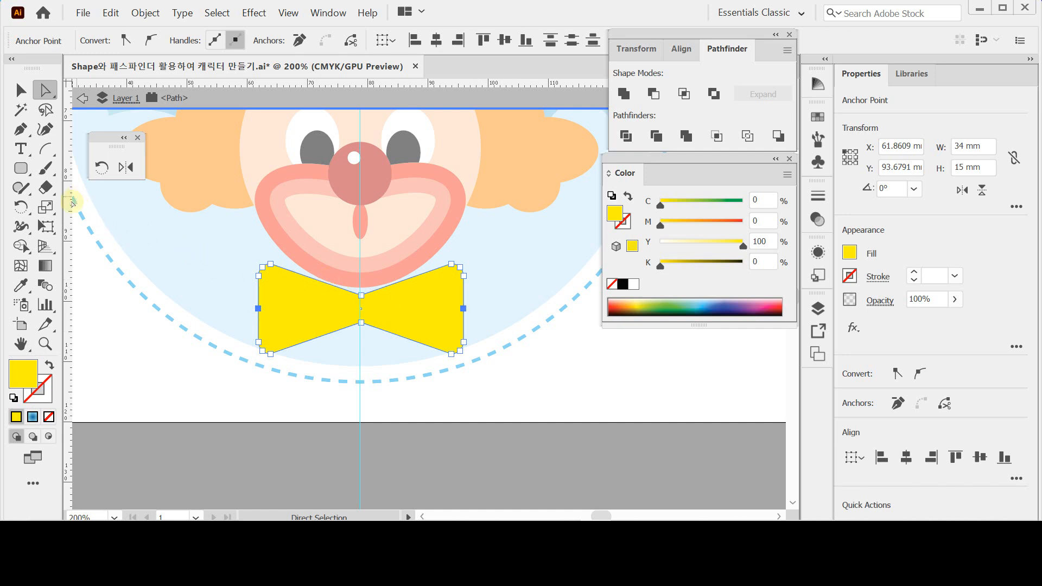
pyautogui.click(46, 207)
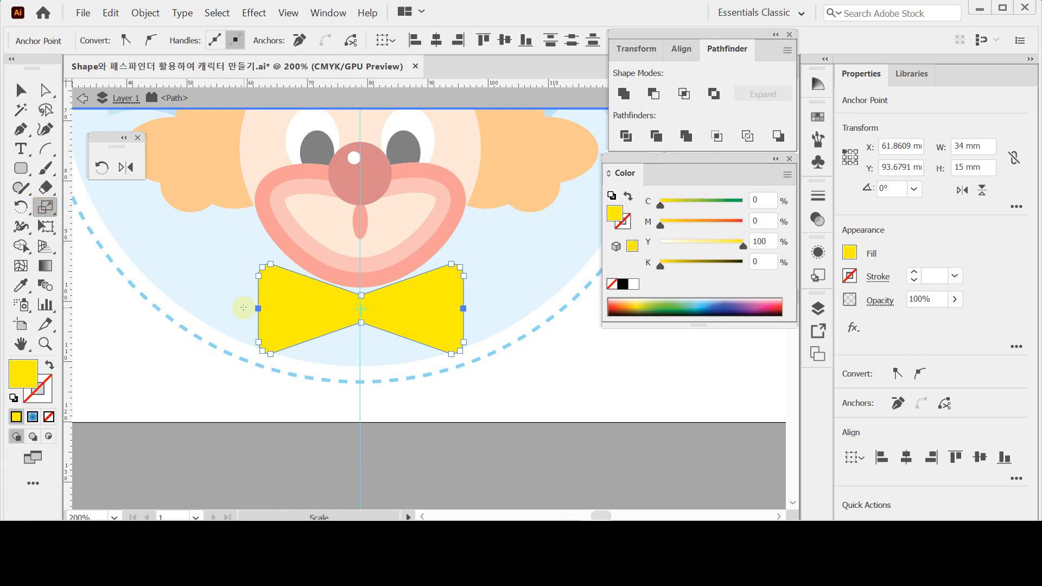
pyautogui.moveTo(227, 308)
pyautogui.mouseDown()
pyautogui.moveTo(243, 310)
pyautogui.moveTo(199, 309)
pyautogui.moveTo(235, 309)
pyautogui.mouseUp()
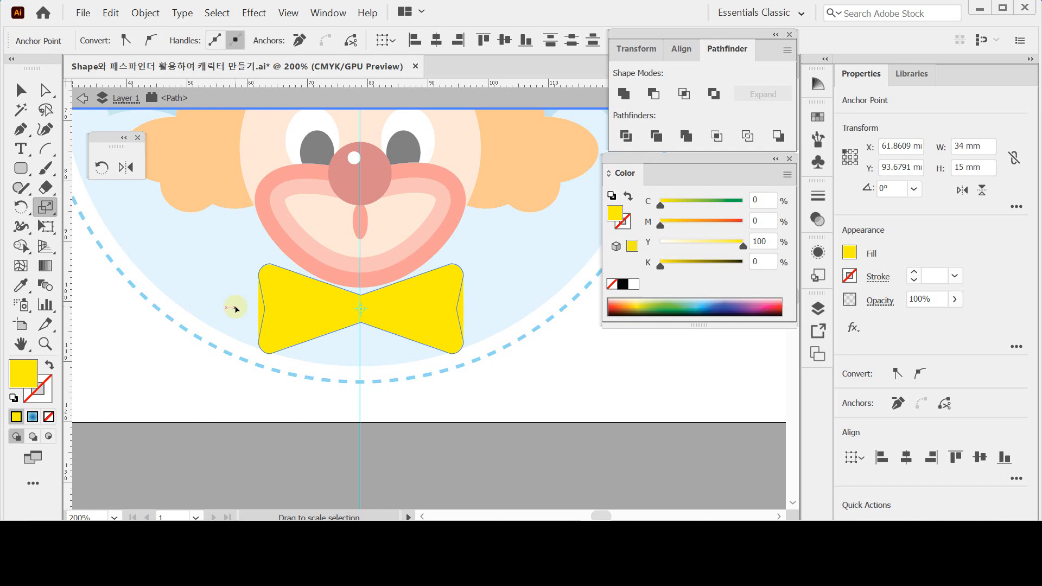
pyautogui.moveTo(236, 309); pyautogui.dragTo(238, 310)
pyautogui.moveTo(238, 309); pyautogui.dragTo(237, 309)
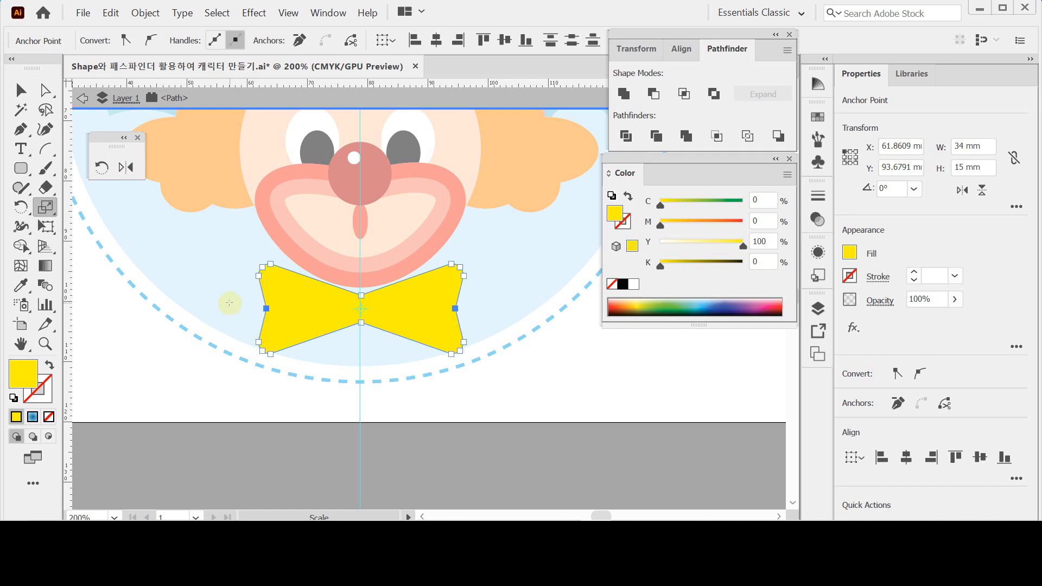
pyautogui.keyDown('ctrl'); pyautogui.keyDown('alt'); pyautogui.click(386, 344); pyautogui.keyUp('alt'); pyautogui.keyUp('ctrl')
pyautogui.moveTo(283, 247); pyautogui.dragTo(323, 338)
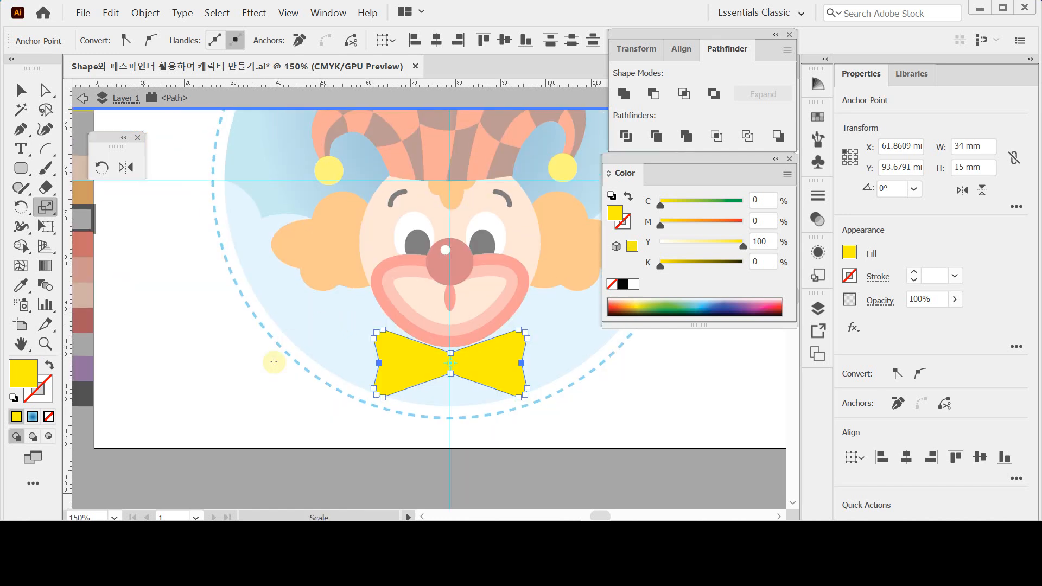
# - Recolour the bow tie purple by sampling the purple palette swatch with the Eyedropper, and save the document
pyautogui.press('i')
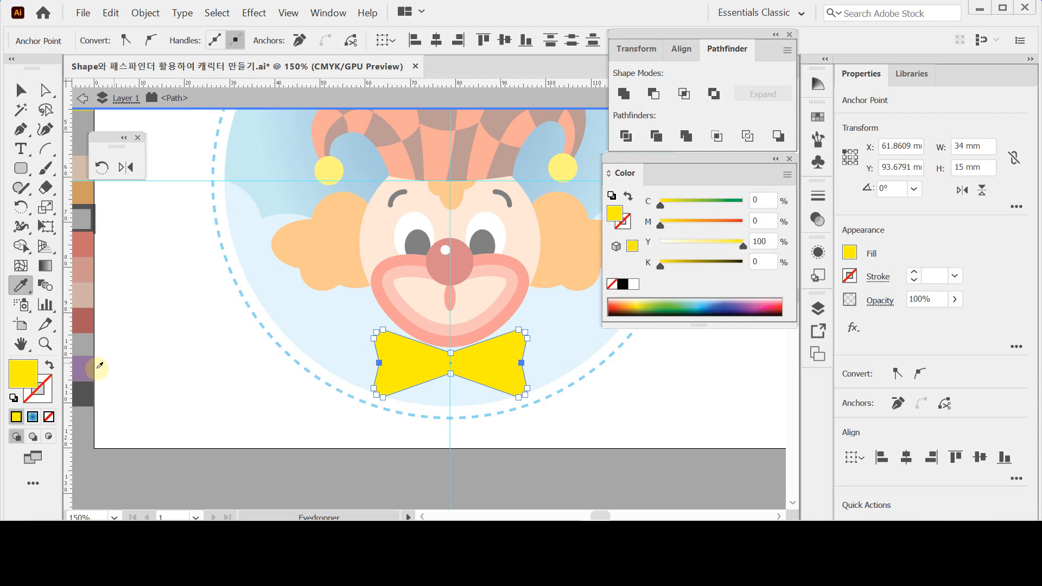
pyautogui.click(90, 370)
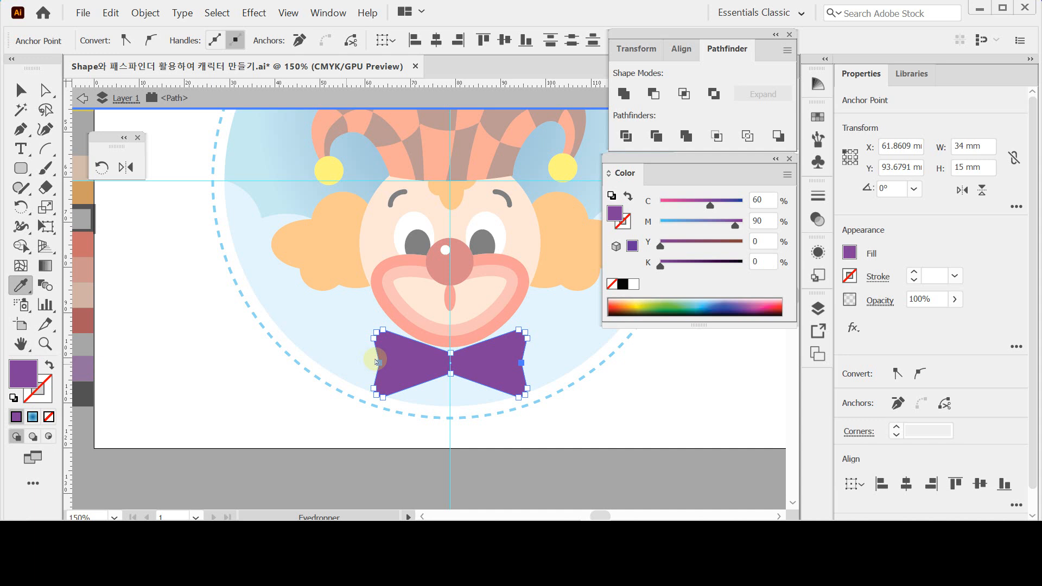
pyautogui.hotkey('ctrl', 's')
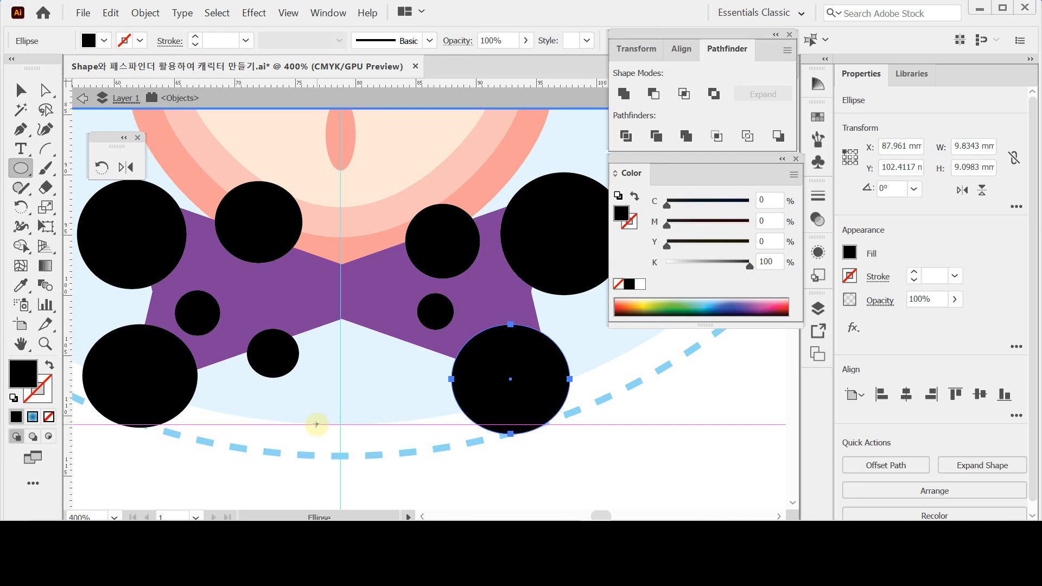
# - Shift the black ellipse on the bow tie's lower-right corner slightly and resize it to about 9.8 × 8.9 mm
pyautogui.press('ctrl')
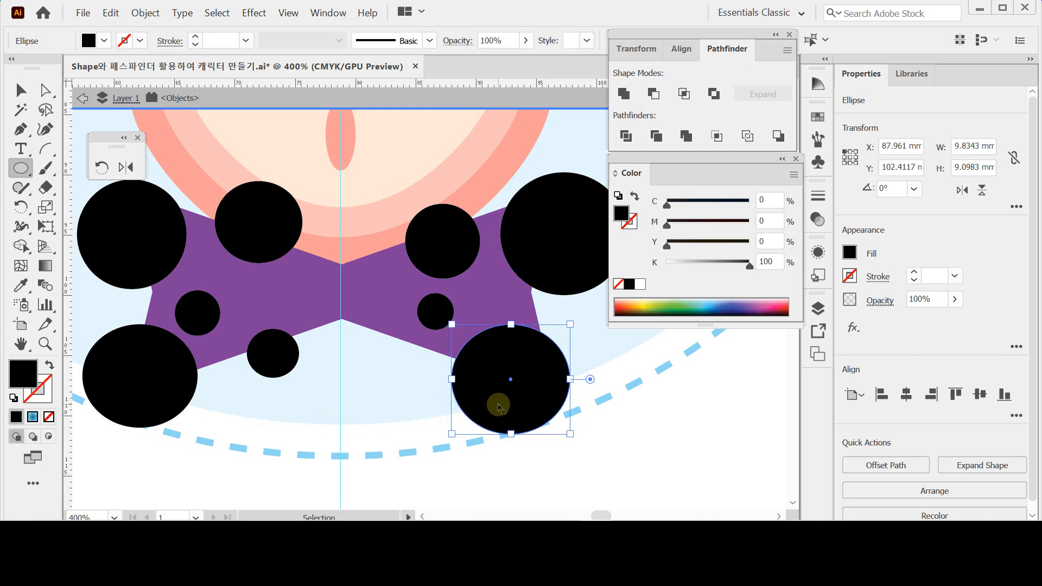
pyautogui.press('ctrl')
pyautogui.moveTo(505, 406); pyautogui.dragTo(505, 406)
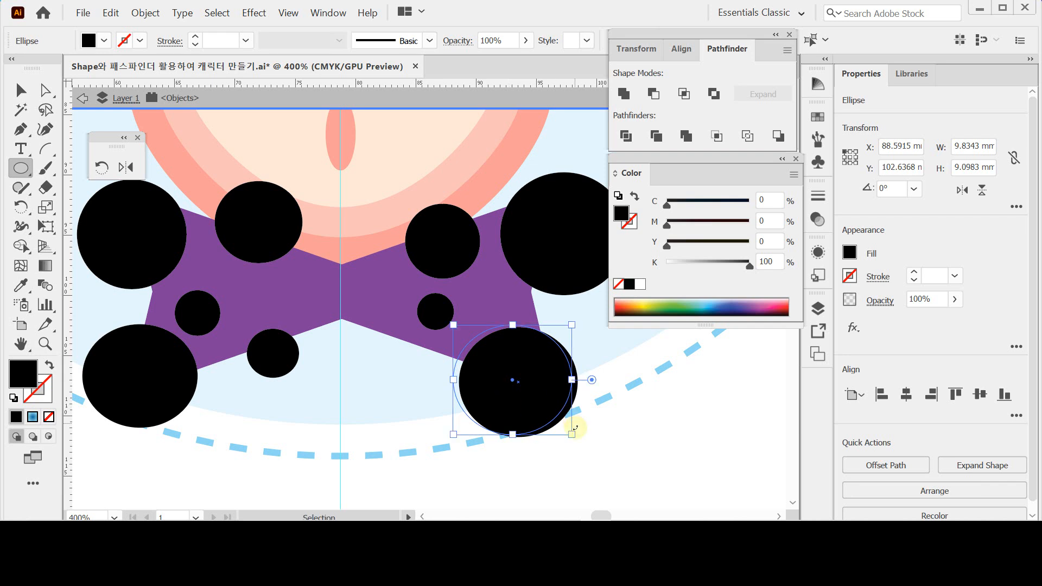
pyautogui.moveTo(571, 432); pyautogui.dragTo(571, 430)
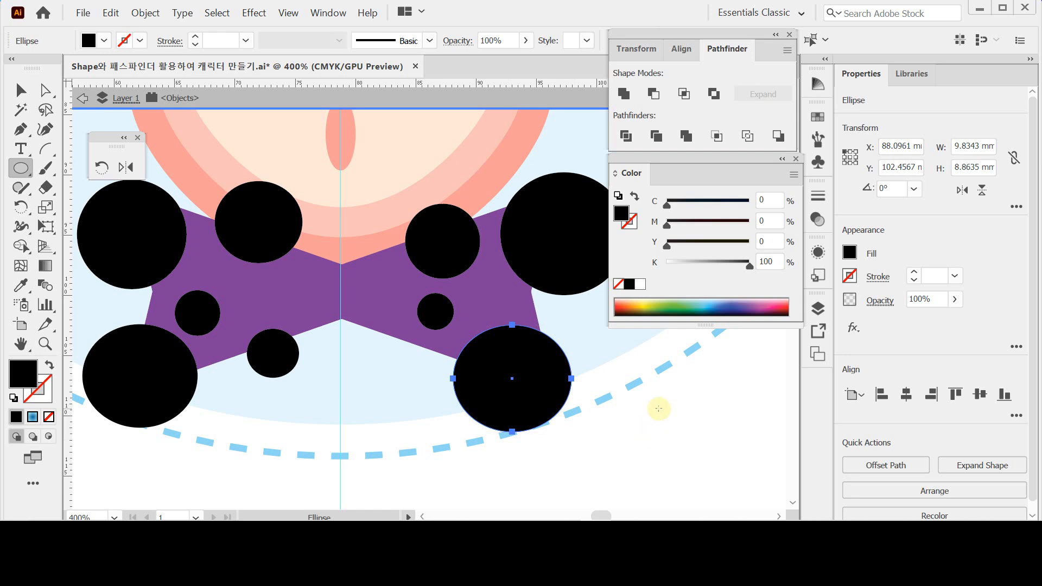
# - Split the purple bow tie and all the overlapping black ellipses with Pathfinder Divide, and deselect the pieces
pyautogui.hotkey('ctrl', 'a')
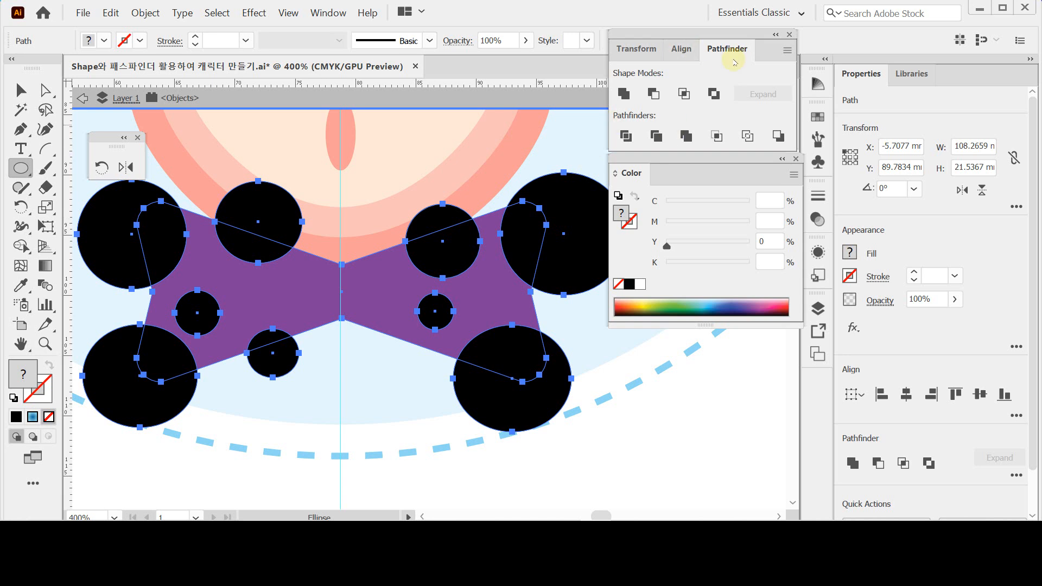
pyautogui.click(626, 135)
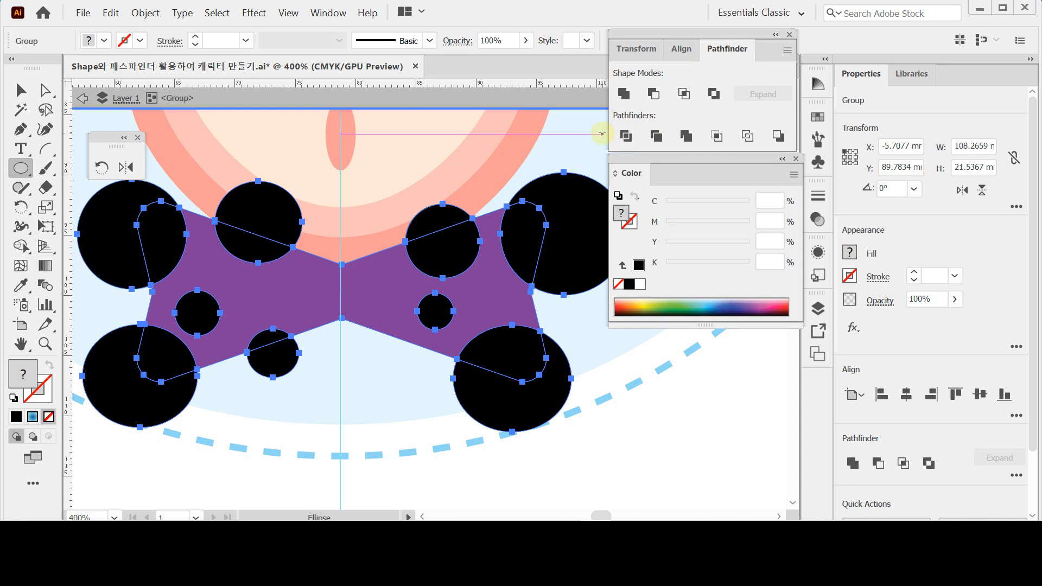
pyautogui.click(223, 480)
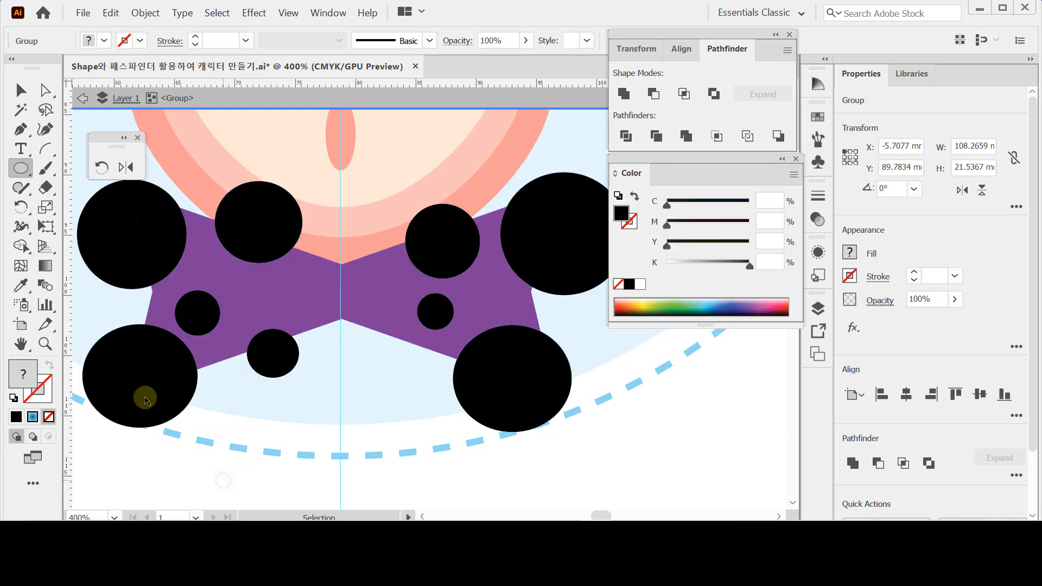
# - Delete the parts of the black ellipses that stick out beyond the bow tie's outline
pyautogui.keyDown('ctrl'); pyautogui.click(97, 371); pyautogui.keyUp('ctrl')
pyautogui.keyDown('ctrl'); pyautogui.keyDown('shift'); pyautogui.click(120, 243); pyautogui.keyUp('shift'); pyautogui.keyUp('ctrl')
pyautogui.keyDown('ctrl'); pyautogui.keyDown('shift'); pyautogui.click(237, 216); pyautogui.keyUp('shift'); pyautogui.keyUp('ctrl')
pyautogui.keyDown('ctrl'); pyautogui.keyDown('shift'); pyautogui.click(272, 359); pyautogui.keyUp('shift'); pyautogui.keyUp('ctrl')
pyautogui.keyDown('ctrl'); pyautogui.keyDown('shift'); pyautogui.click(500, 383); pyautogui.keyUp('shift'); pyautogui.keyUp('ctrl')
pyautogui.keyDown('ctrl'); pyautogui.keyDown('shift'); pyautogui.click(456, 216); pyautogui.keyUp('shift'); pyautogui.keyUp('ctrl')
pyautogui.keyDown('ctrl'); pyautogui.keyDown('shift'); pyautogui.click(585, 200); pyautogui.keyUp('shift'); pyautogui.keyUp('ctrl')
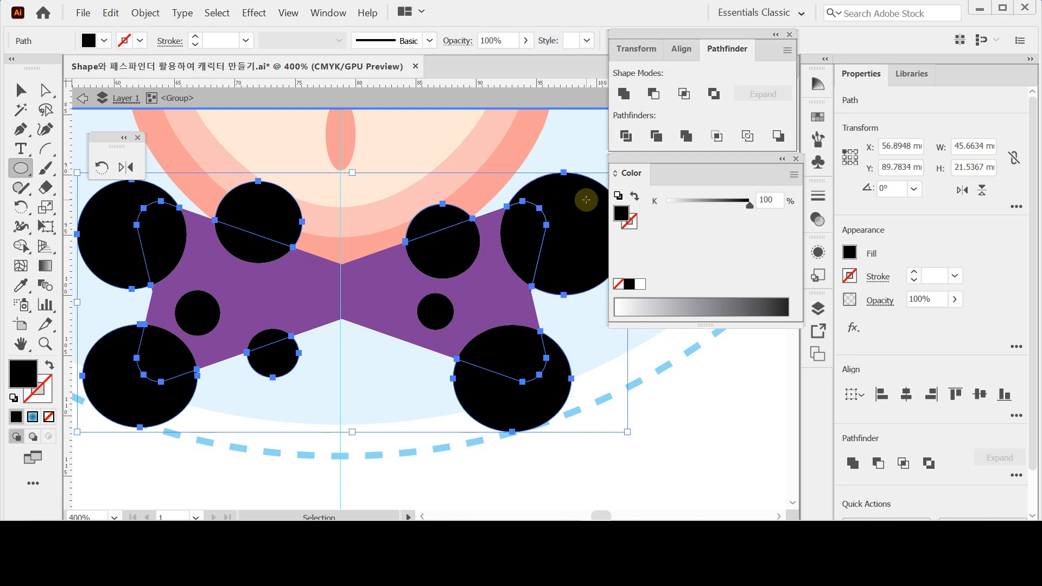
pyautogui.press('Delete')
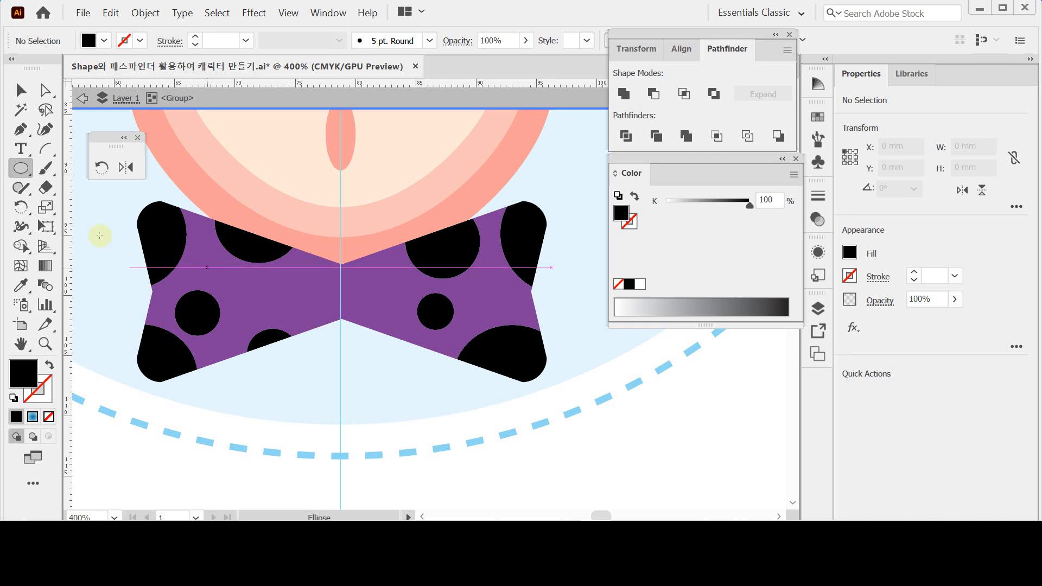
pyautogui.click(20, 168)
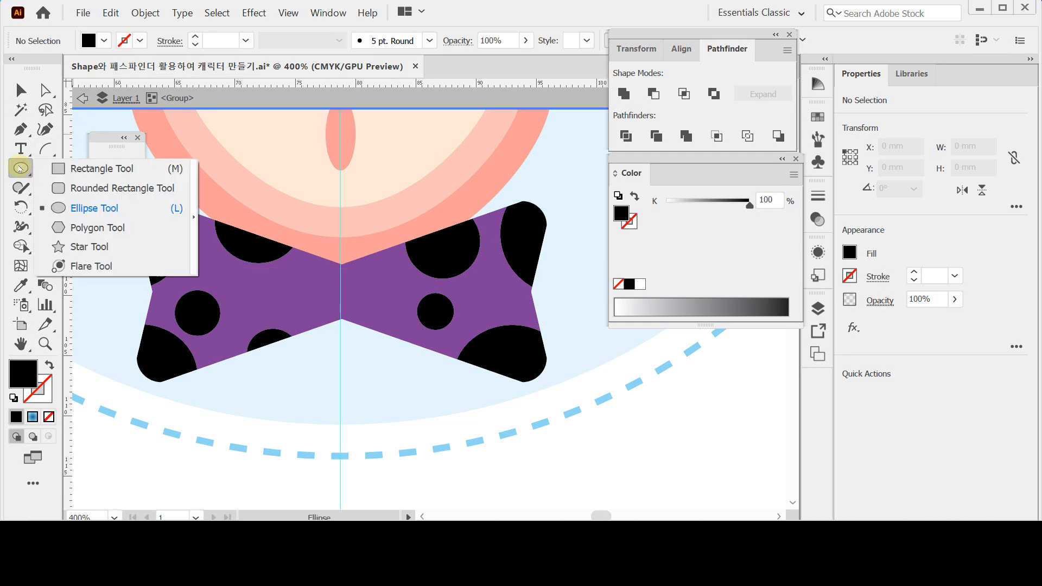
pyautogui.click(76, 168)
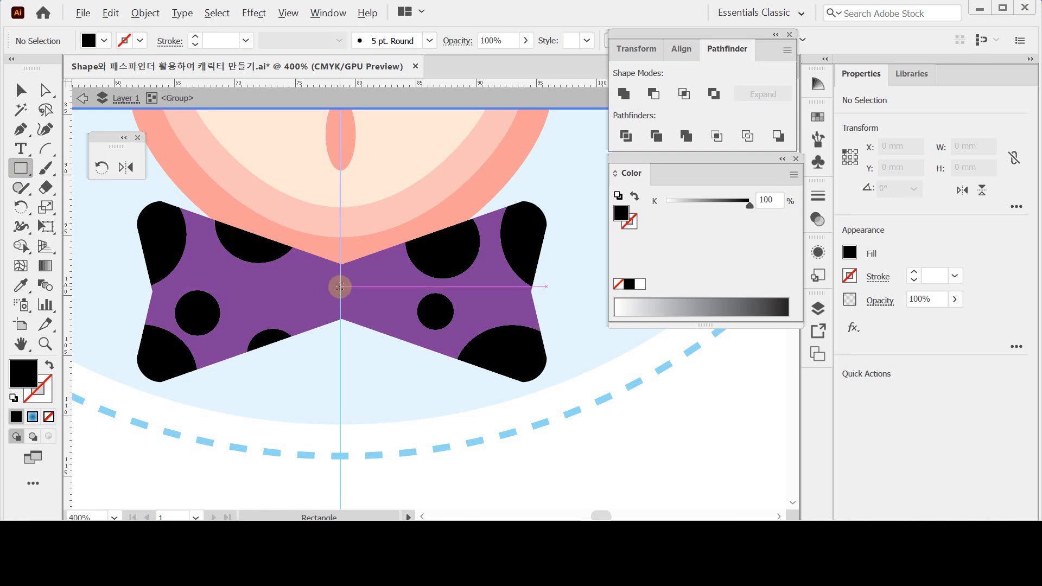
pyautogui.moveTo(340, 286); pyautogui.dragTo(369, 325)
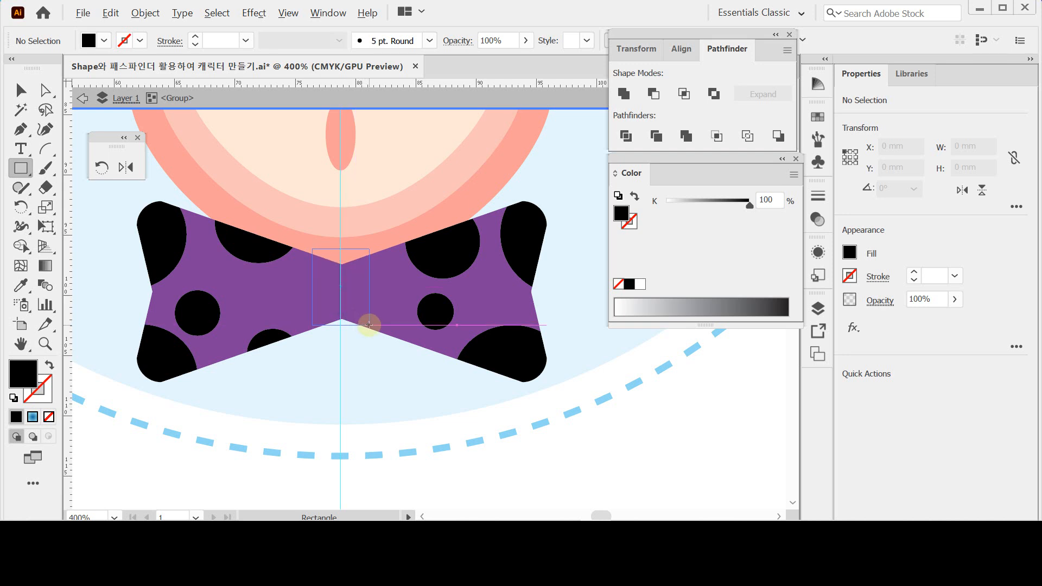
pyautogui.moveTo(369, 325); pyautogui.dragTo(371, 327)
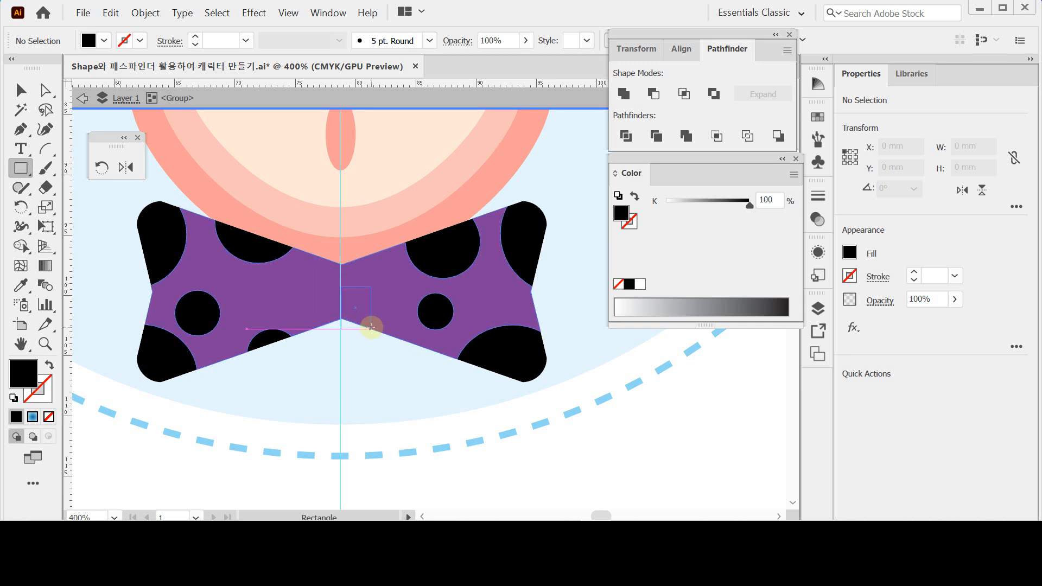
pyautogui.moveTo(372, 327); pyautogui.dragTo(373, 325)
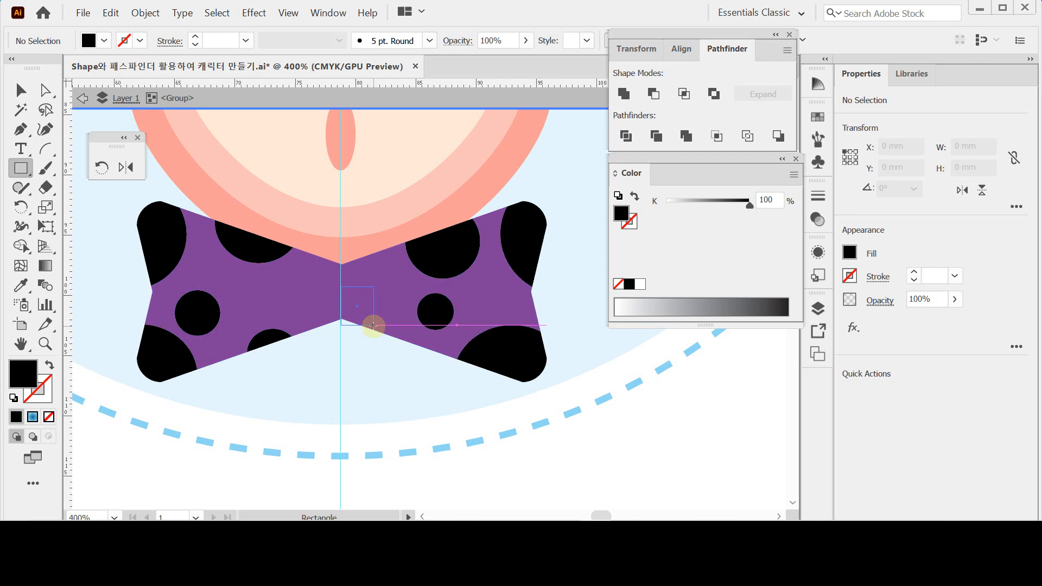
pyautogui.moveTo(374, 326); pyautogui.dragTo(374, 330)
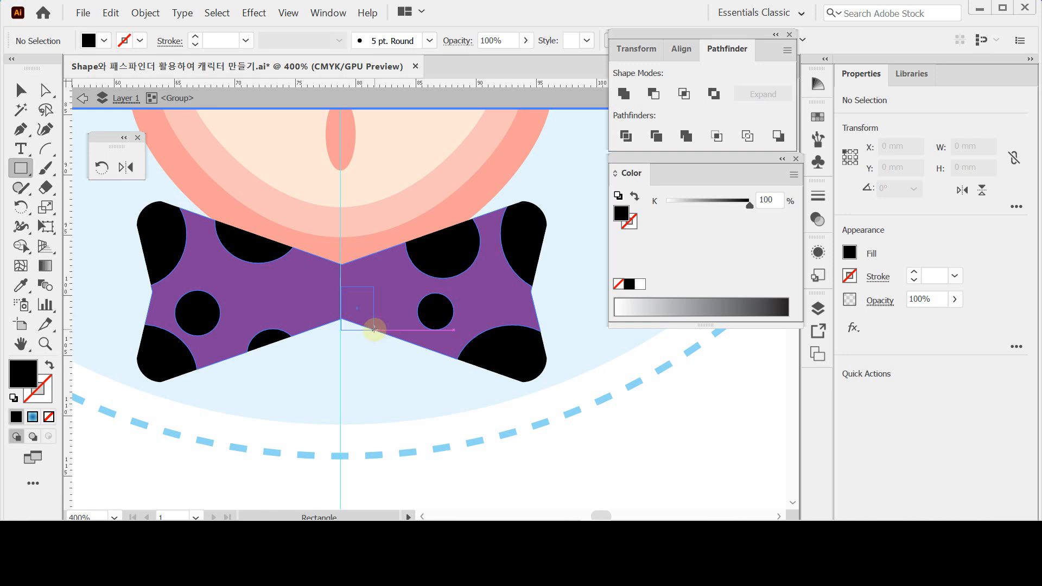
pyautogui.moveTo(374, 330); pyautogui.dragTo(374, 329)
pyautogui.hotkey('ctrl', 'z')
# - Draw a black rounded square of about 6.4 mm with small corner radii, centred on the bow tie as its knot
pyautogui.click(22, 169)
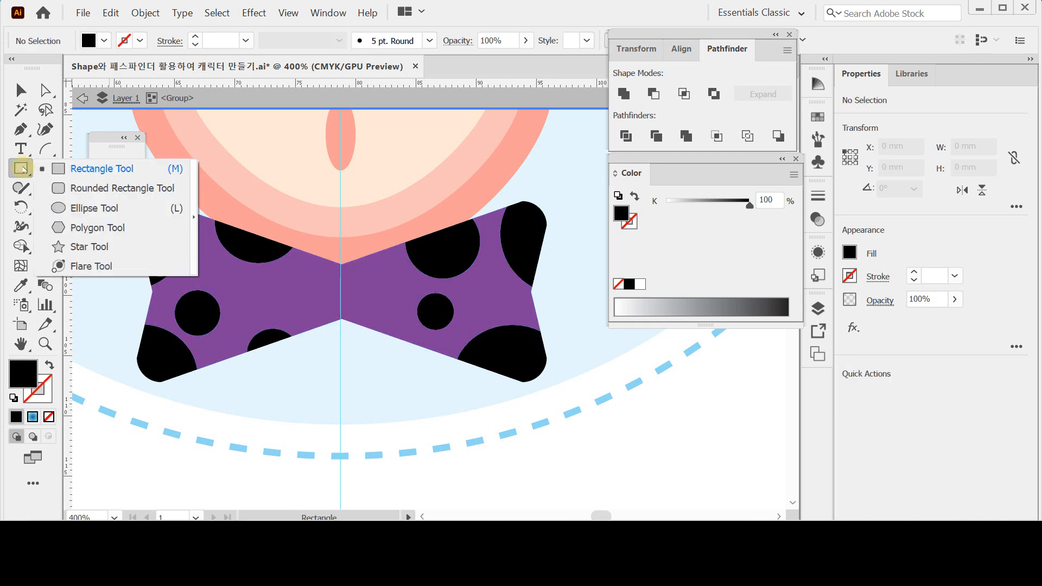
pyautogui.click(114, 188)
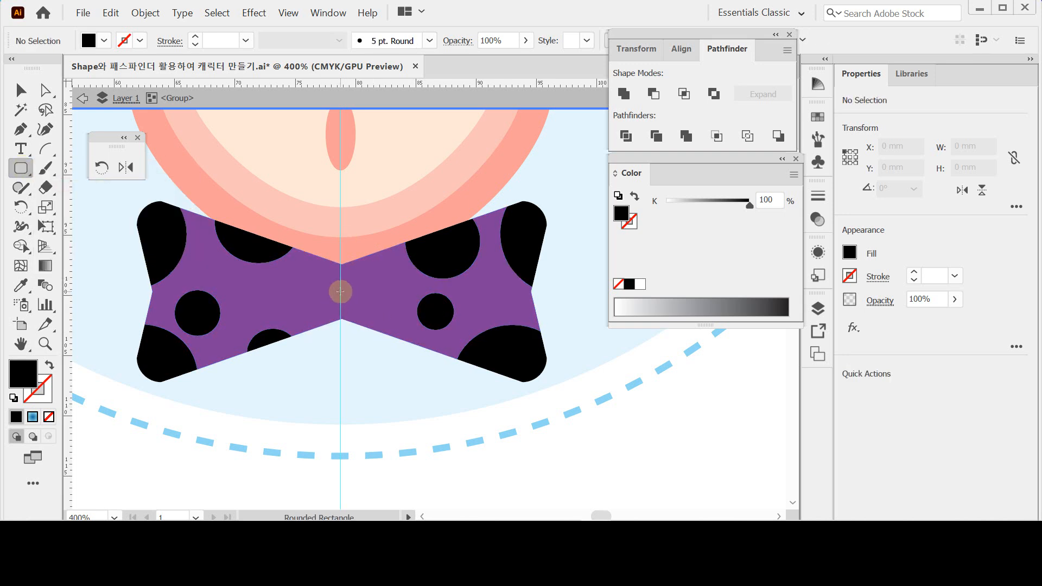
pyautogui.moveTo(340, 292); pyautogui.dragTo(371, 328)
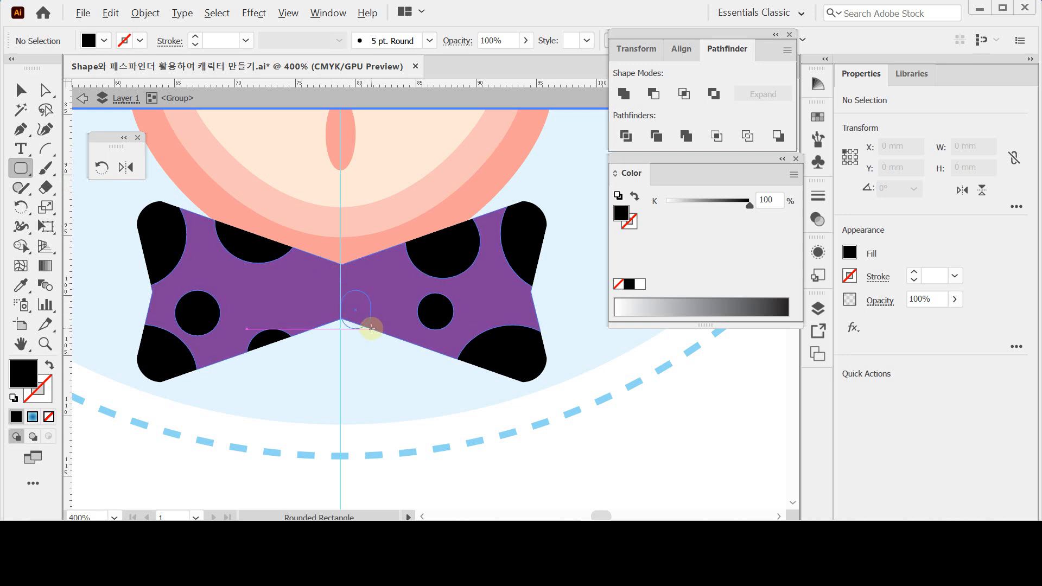
pyautogui.press('Left')
pyautogui.moveTo(371, 328); pyautogui.dragTo(372, 328)
pyautogui.press('Right')
pyautogui.press('Left')
pyautogui.press('Right')
pyautogui.press('Left')
pyautogui.moveTo(371, 328); pyautogui.dragTo(372, 328)
pyautogui.moveTo(372, 328); pyautogui.dragTo(379, 329)
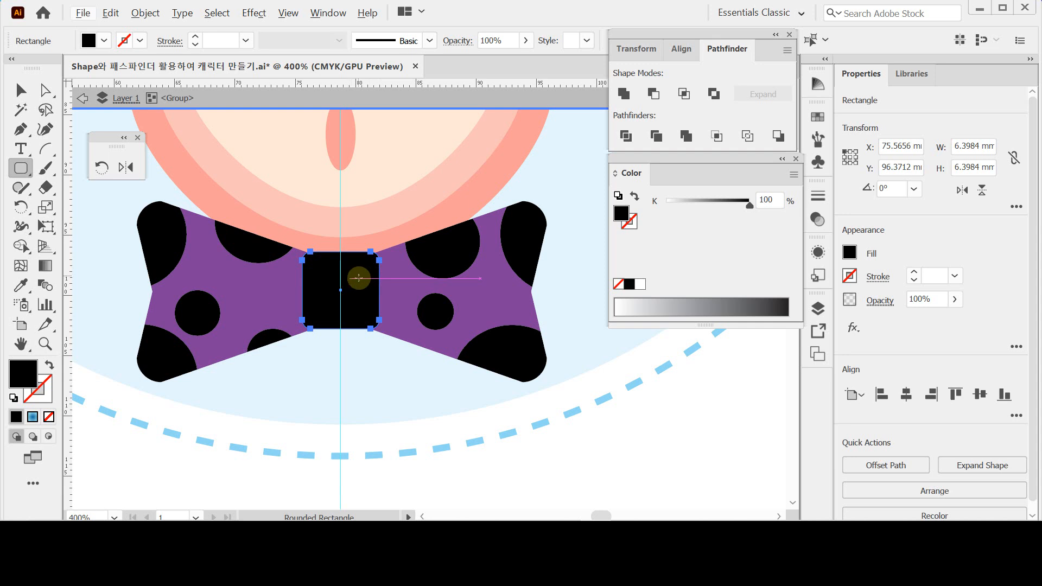
# - Enlarge the black centre knot uniformly to about 6.7 mm and increase the rounding of its corners
pyautogui.press('ctrl')
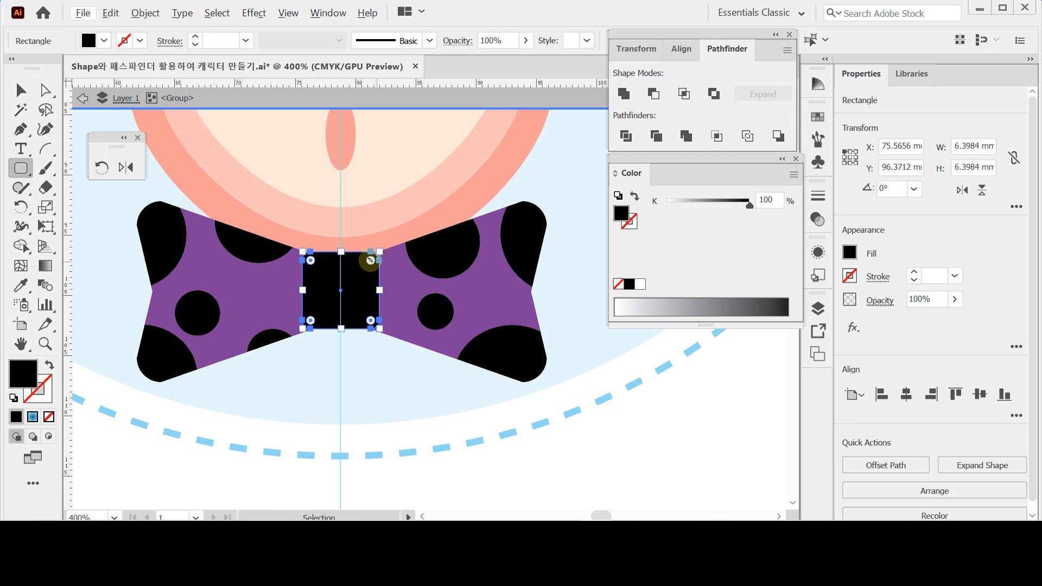
pyautogui.moveTo(371, 261); pyautogui.dragTo(375, 271)
pyautogui.hotkey('ctrl', 'space')
pyautogui.click(404, 290)
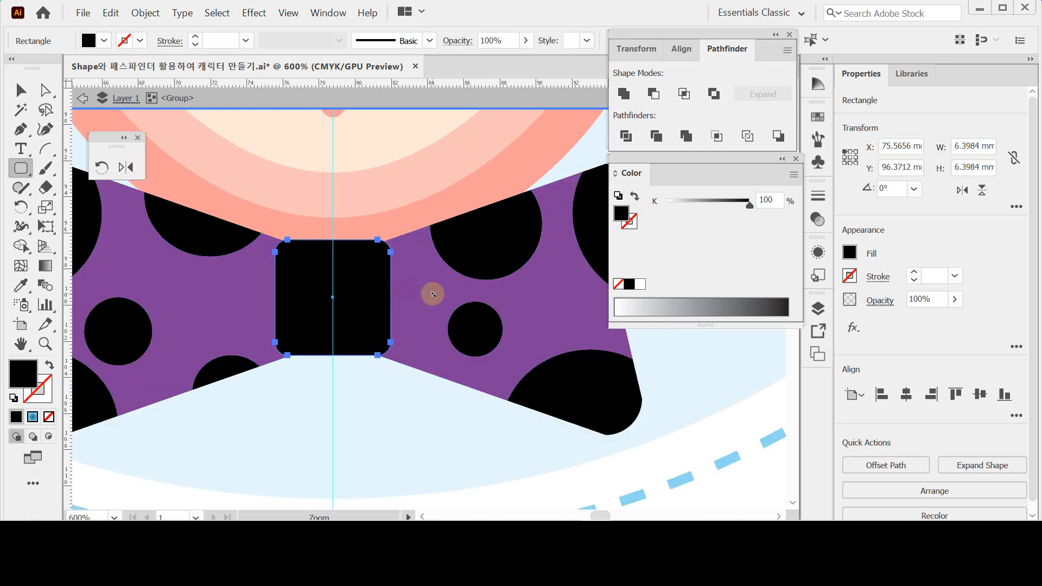
pyautogui.moveTo(376, 259); pyautogui.dragTo(374, 255)
pyautogui.scroll(1, 426, 286)
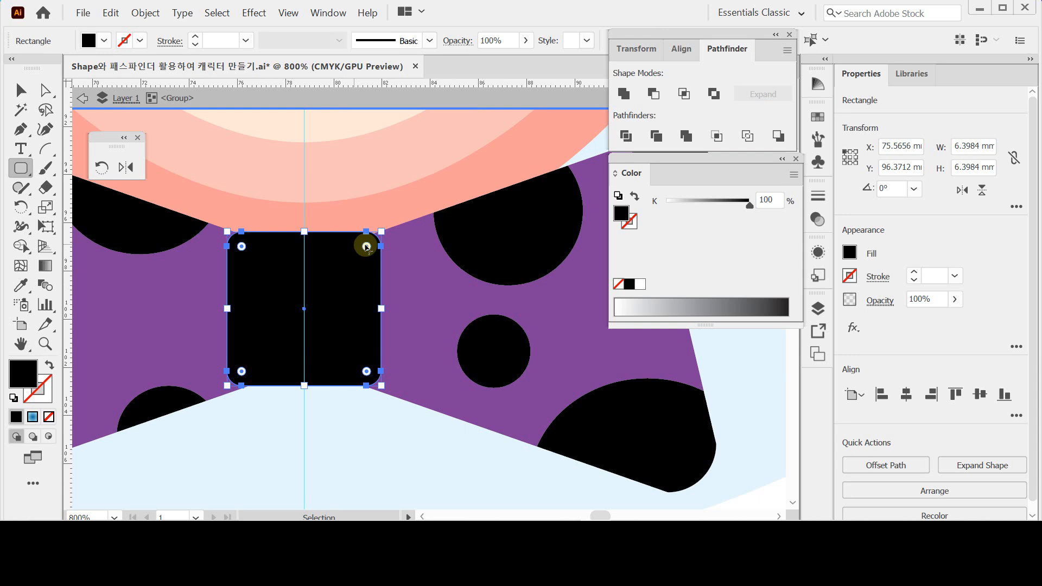
pyautogui.moveTo(366, 248); pyautogui.dragTo(387, 225)
pyautogui.moveTo(364, 283); pyautogui.dragTo(350, 280)
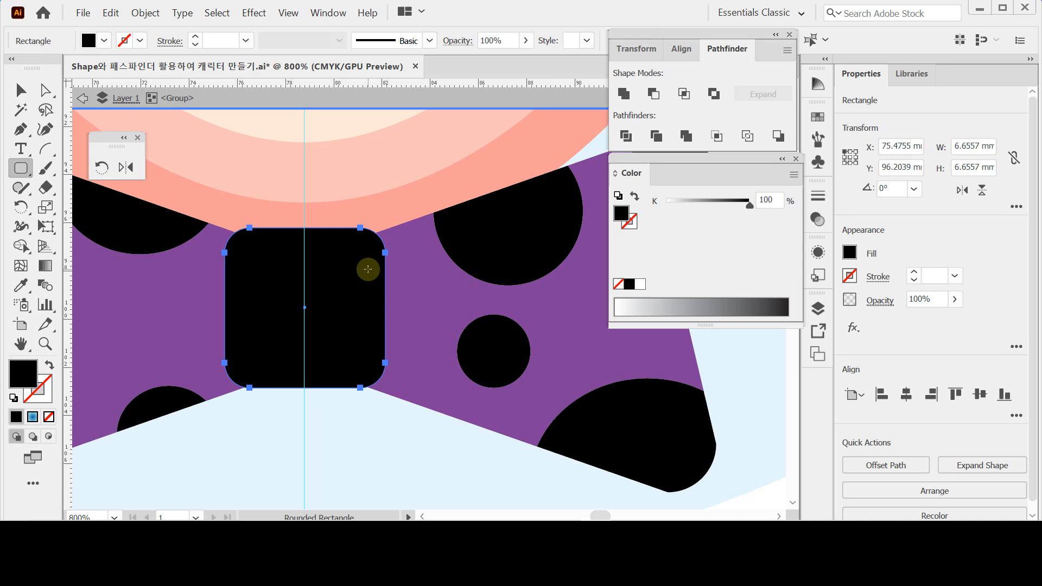
pyautogui.moveTo(360, 252); pyautogui.dragTo(358, 256)
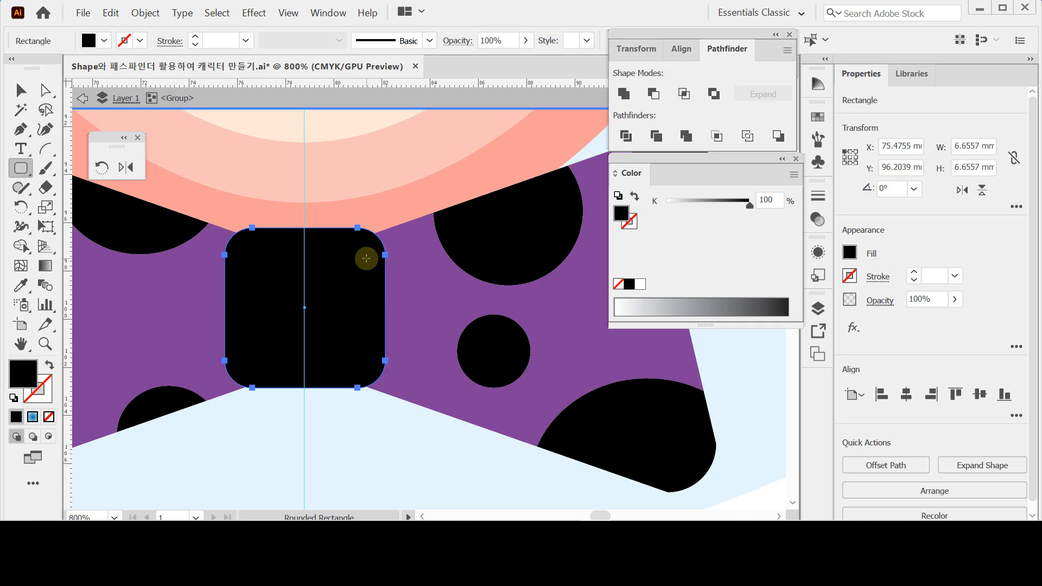
# - Leave isolation mode with the whole artboard in view and nothing selected
pyautogui.keyDown('ctrl'); pyautogui.keyDown('alt'); pyautogui.click(380, 430); pyautogui.keyUp('alt'); pyautogui.keyUp('ctrl')
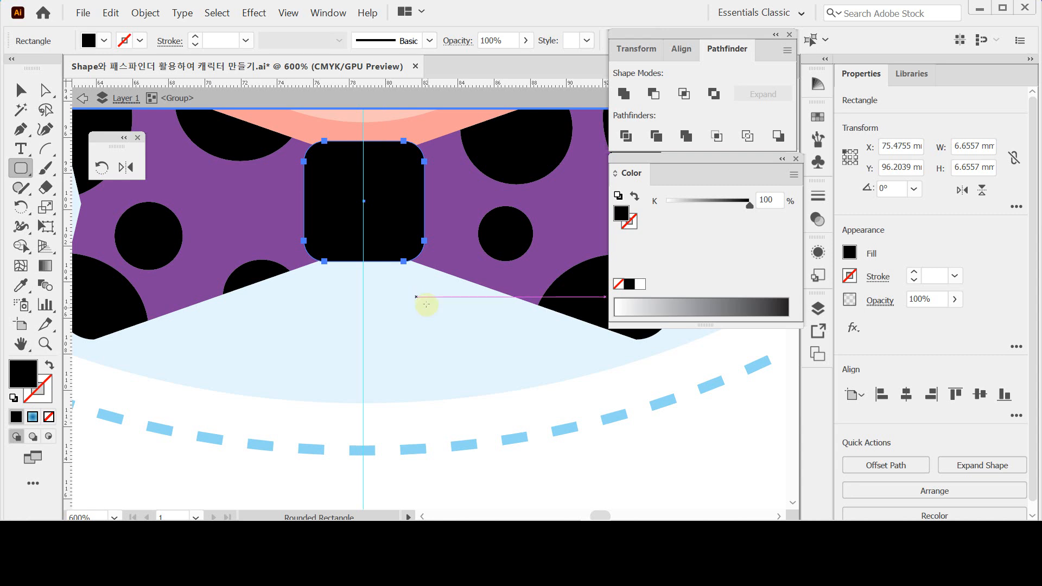
pyautogui.hotkey('ctrl', '0')
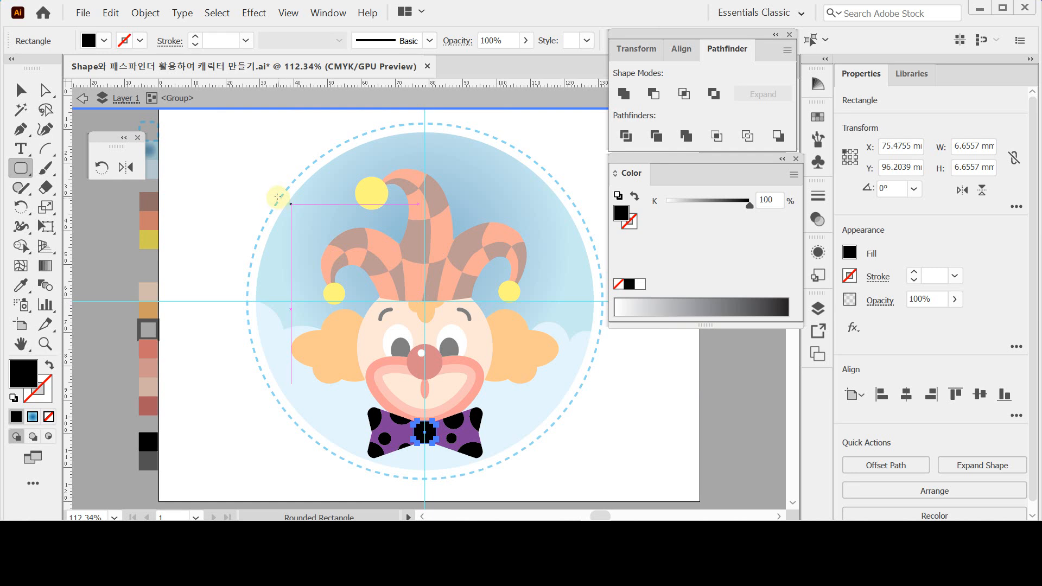
pyautogui.press('Escape')
pyautogui.keyDown('ctrl'); pyautogui.click(242, 158); pyautogui.keyUp('ctrl')
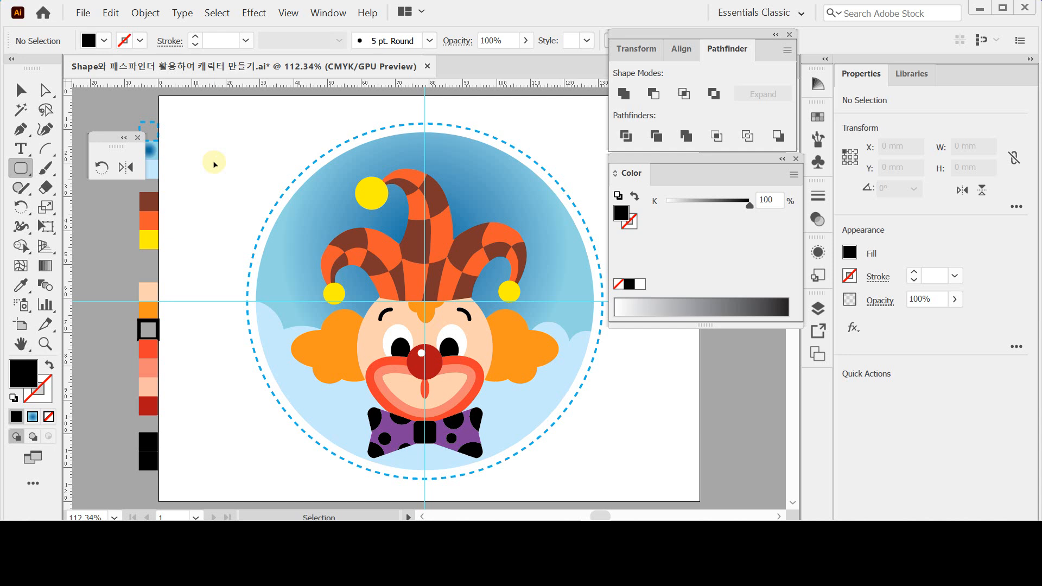
# - Hide the guides and save the finished clown document
pyautogui.hotkey('ctrl', ';')
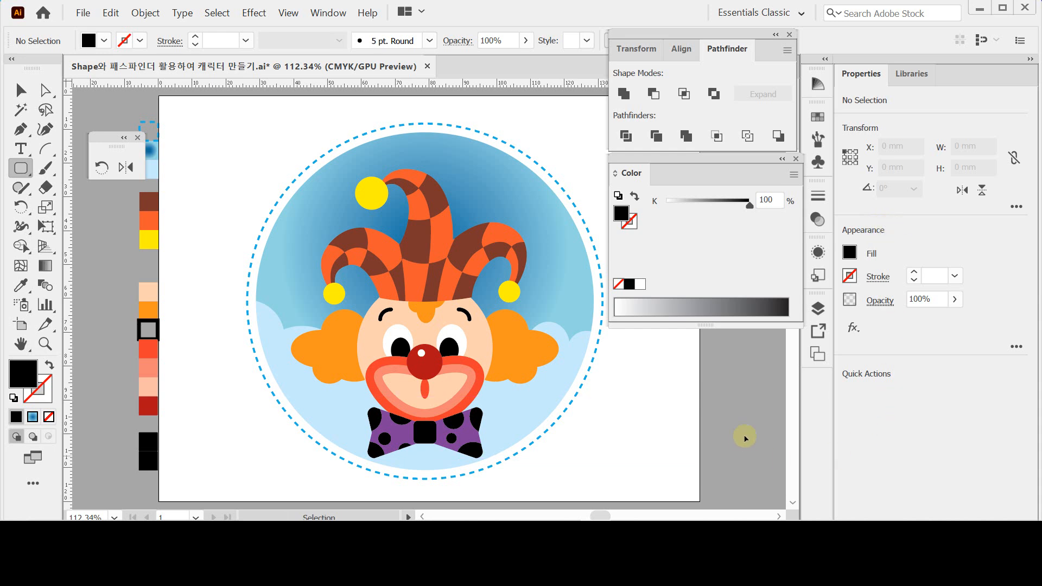
pyautogui.hotkey('ctrl', 's')
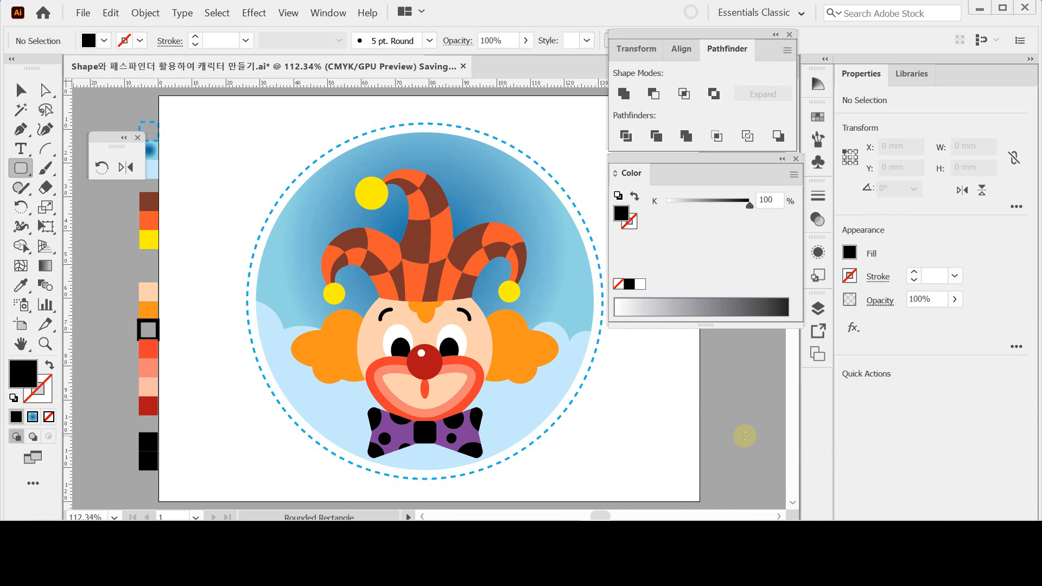